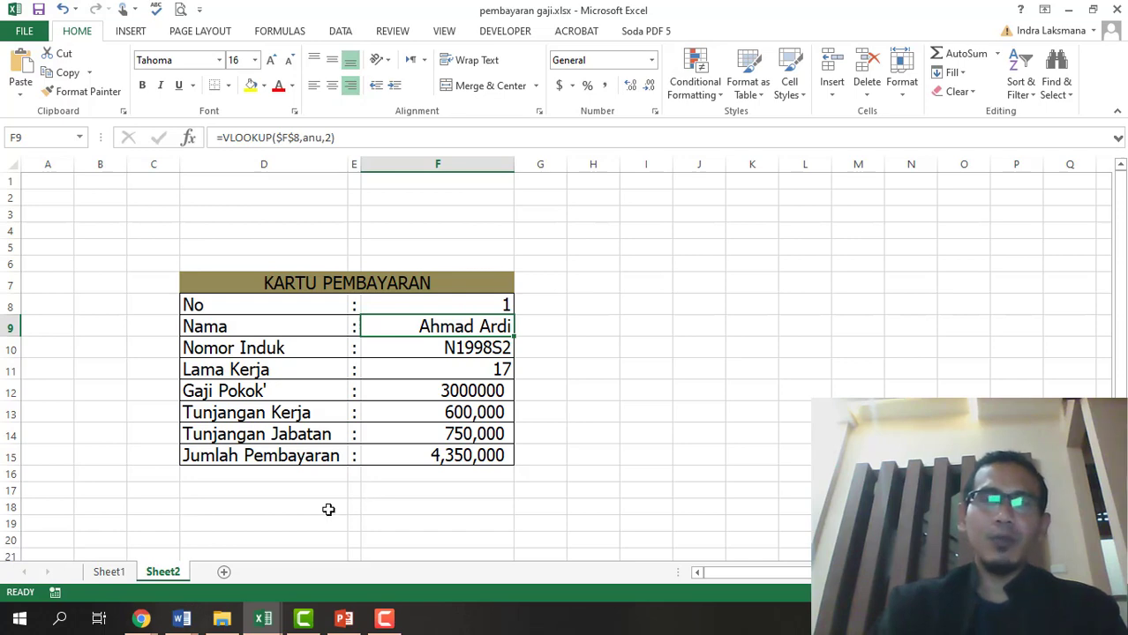
Switch to the invoice.xls workbook and examine the customer codes, names, addresses and phone numbers on the Pelanggan sheet.
{"action": "left_click", "coordinate": [265, 619]}
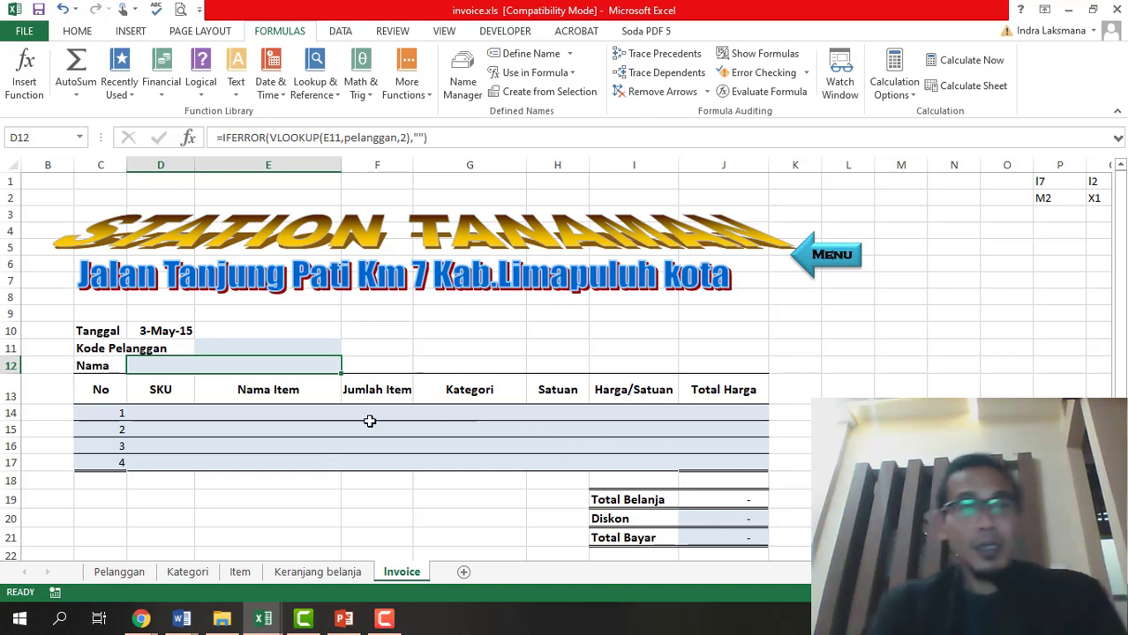
{"action": "left_click", "coordinate": [119, 572]}
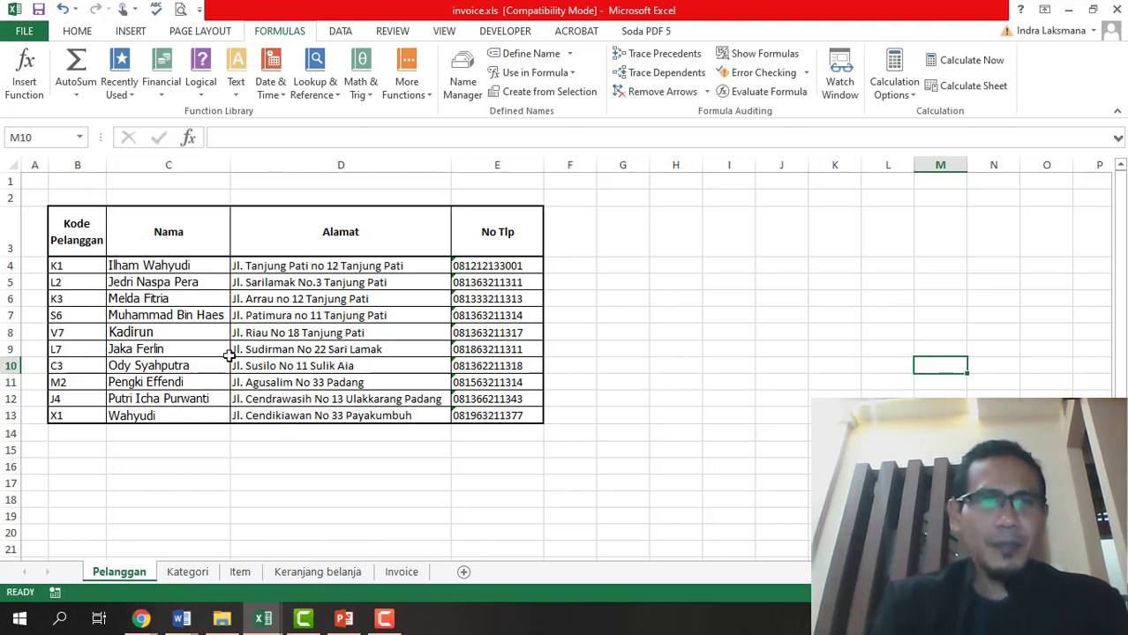
{"action": "left_click", "coordinate": [182, 281]}
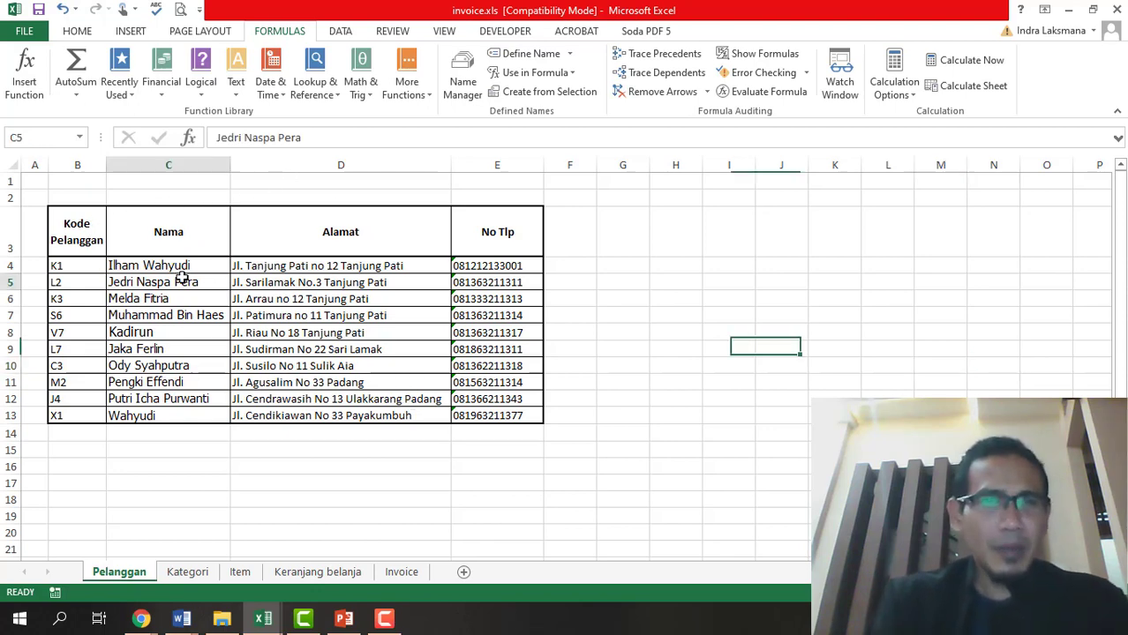
{"action": "left_click", "coordinate": [346, 279]}
{"action": "left_click", "coordinate": [501, 284]}
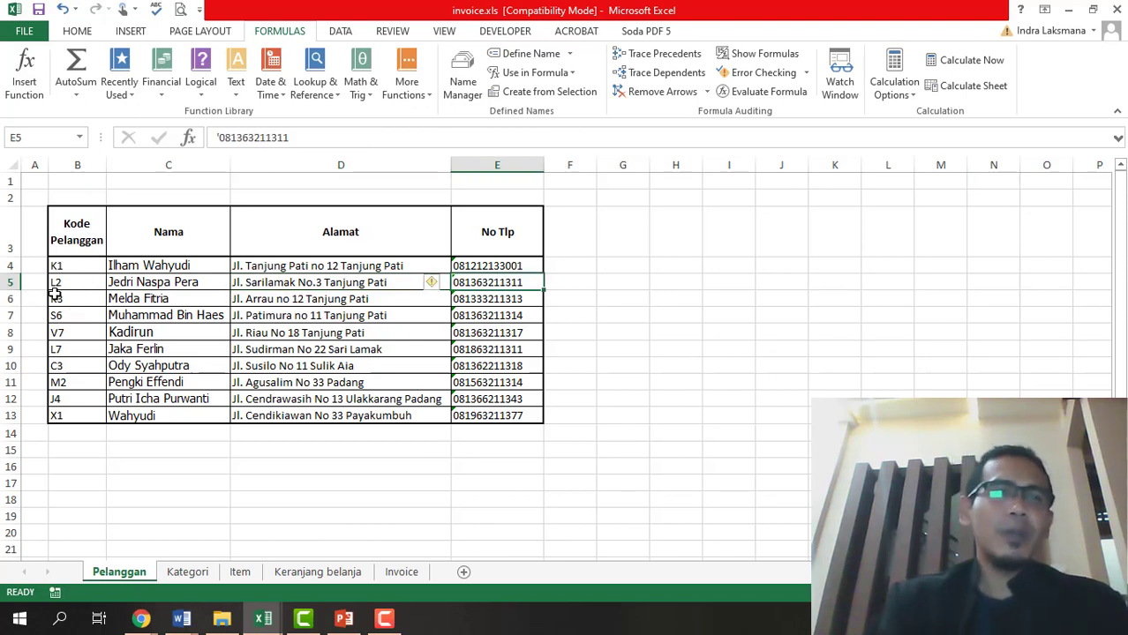
{"action": "left_click_drag", "start_coordinate": [76, 265], "coordinate": [89, 411]}
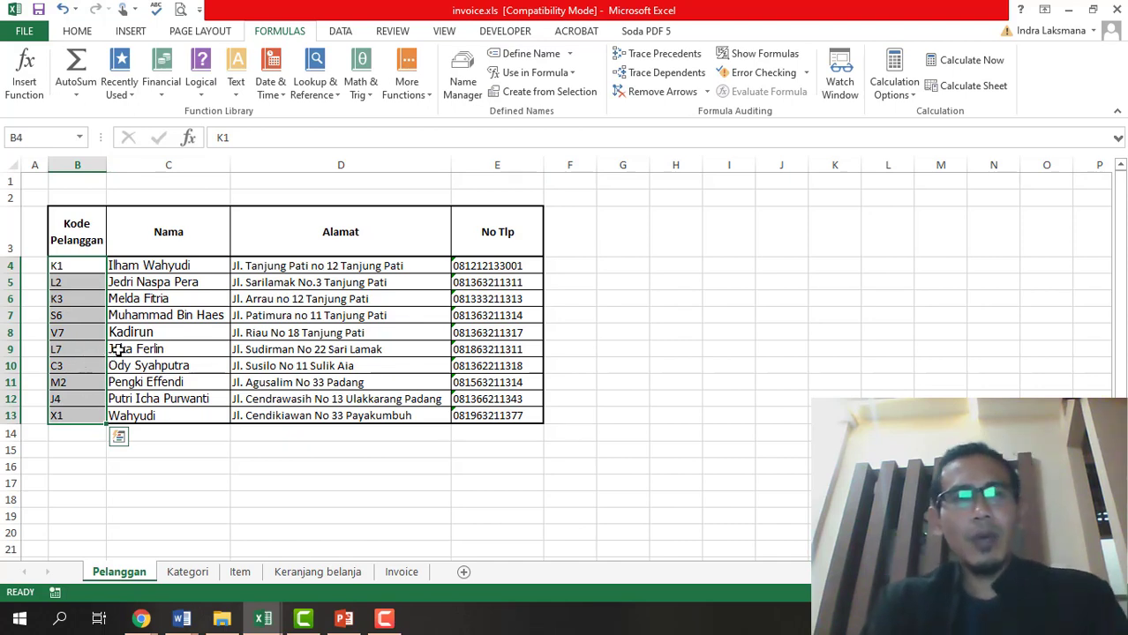
{"action": "left_click", "coordinate": [147, 304]}
{"action": "left_click", "coordinate": [76, 266]}
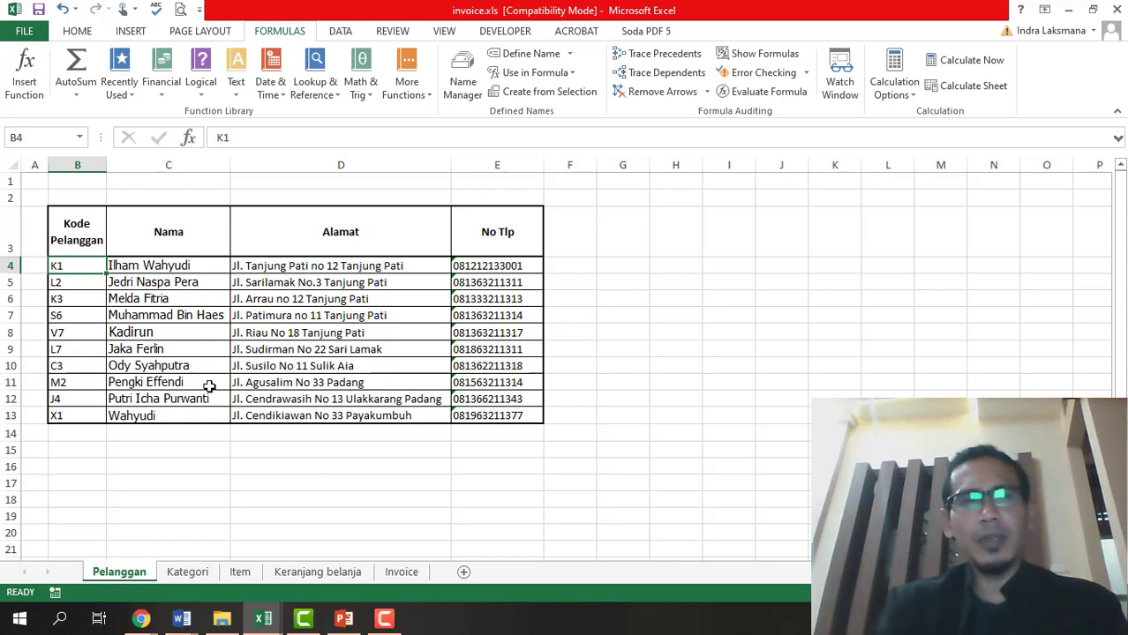
{"action": "left_click", "coordinate": [192, 298]}
{"action": "left_click", "coordinate": [60, 266]}
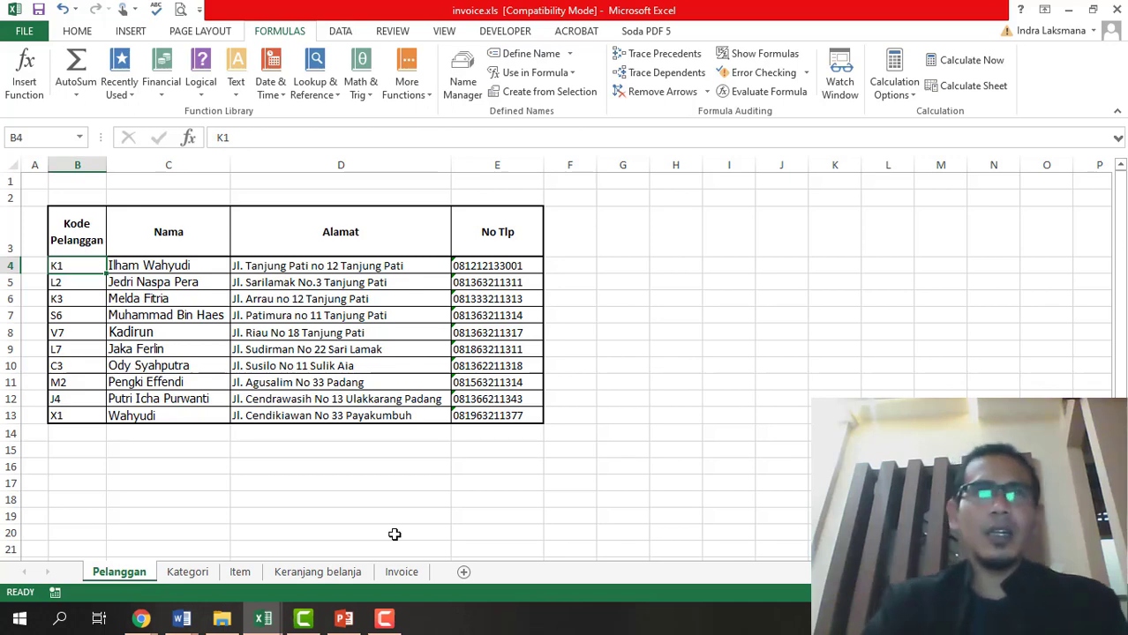
Examine the category codes and their Nama Kategori entries on the Kategori sheet.
{"action": "left_click", "coordinate": [189, 574]}
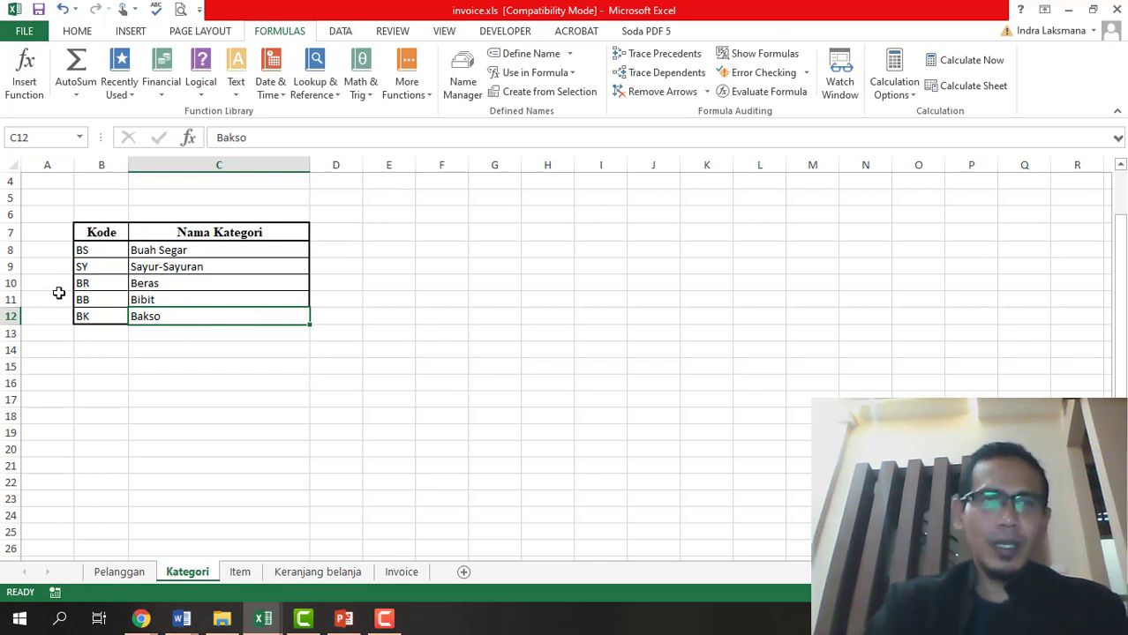
{"action": "left_click", "coordinate": [102, 256]}
{"action": "left_click", "coordinate": [168, 267]}
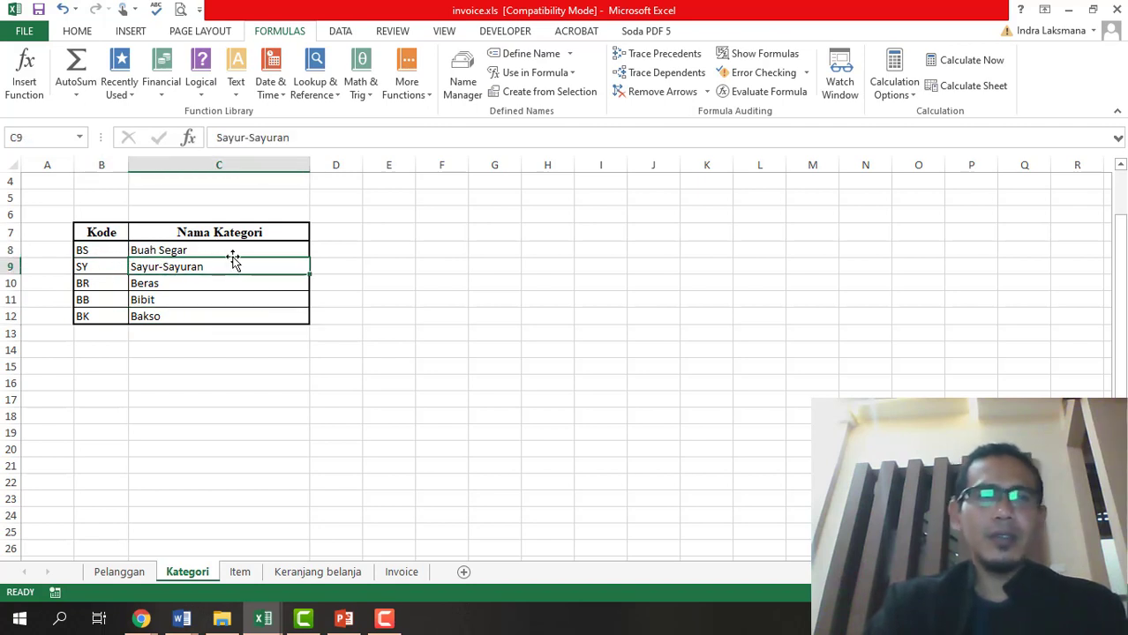
{"action": "left_click", "coordinate": [88, 273]}
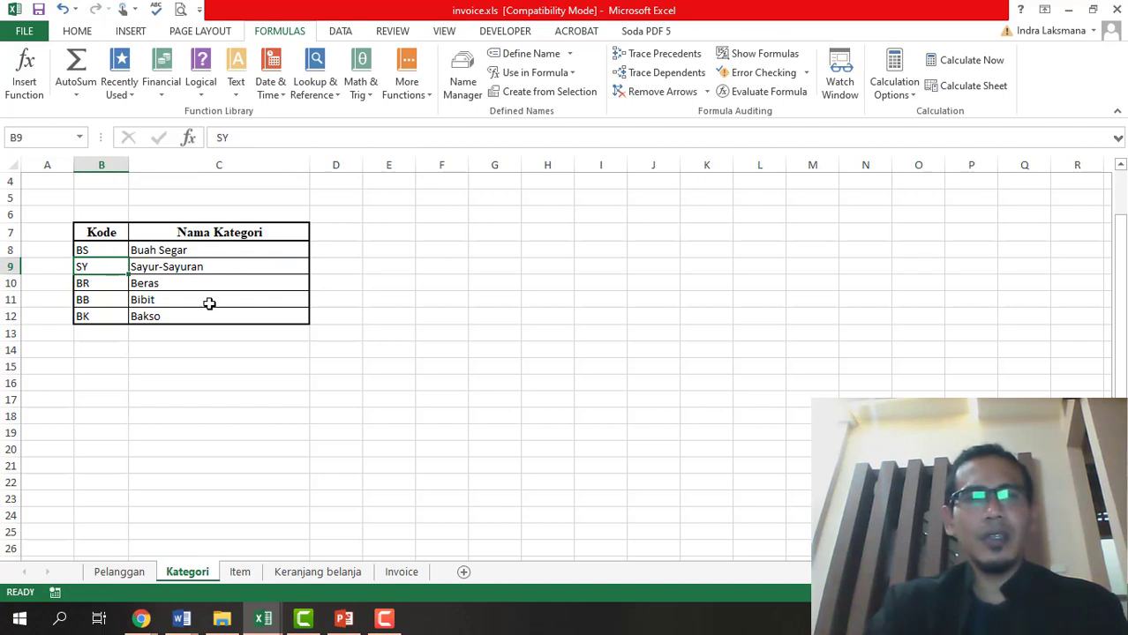
{"action": "left_click_drag", "start_coordinate": [95, 253], "coordinate": [96, 311]}
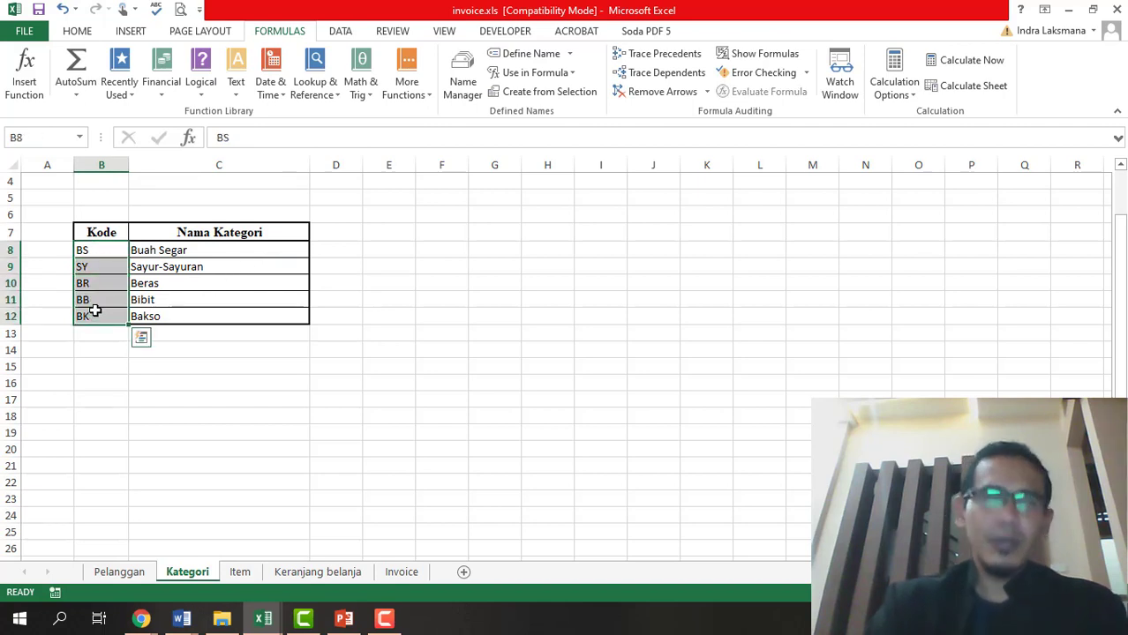
{"action": "left_click", "coordinate": [302, 365]}
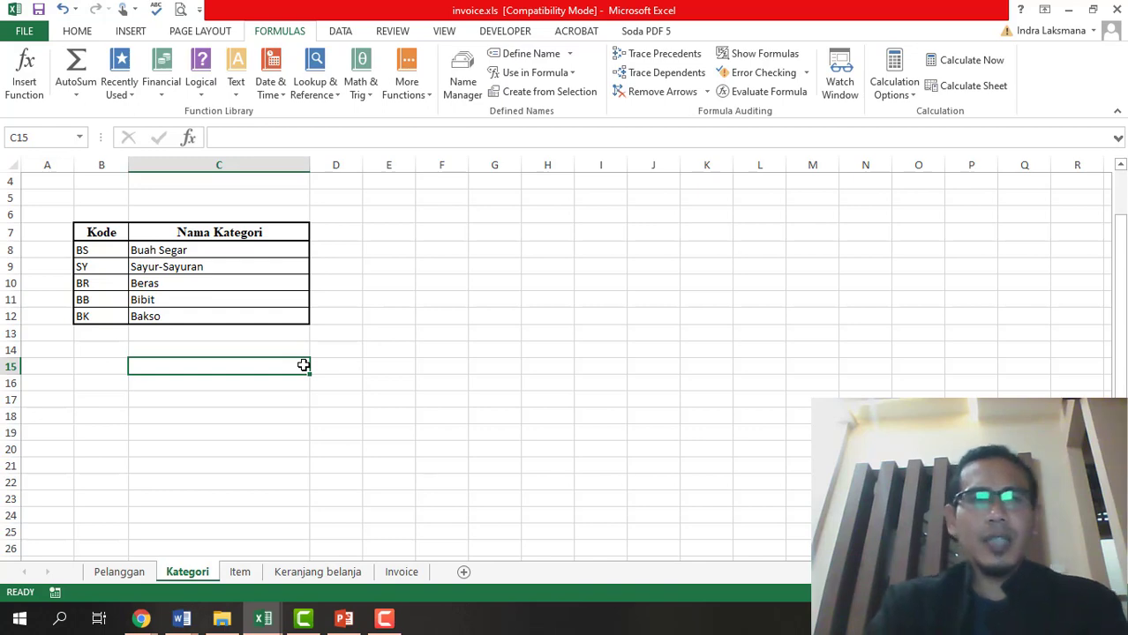
Review the product names, units and prices in the Item sheet's table.
{"action": "left_click", "coordinate": [240, 571]}
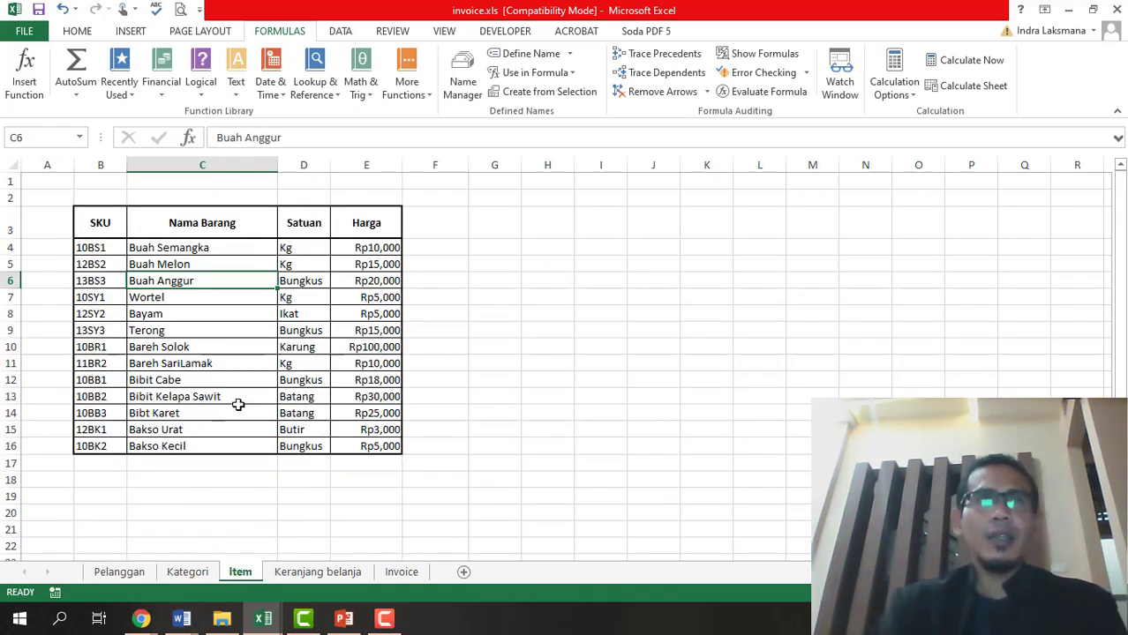
{"action": "left_click", "coordinate": [172, 249]}
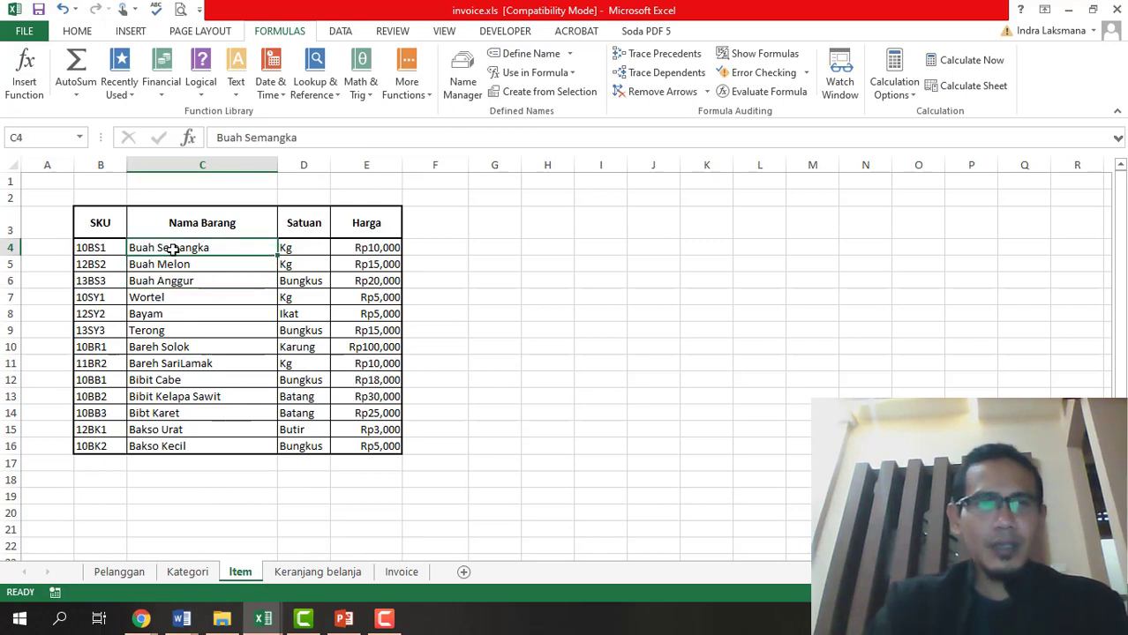
{"action": "left_click", "coordinate": [217, 264]}
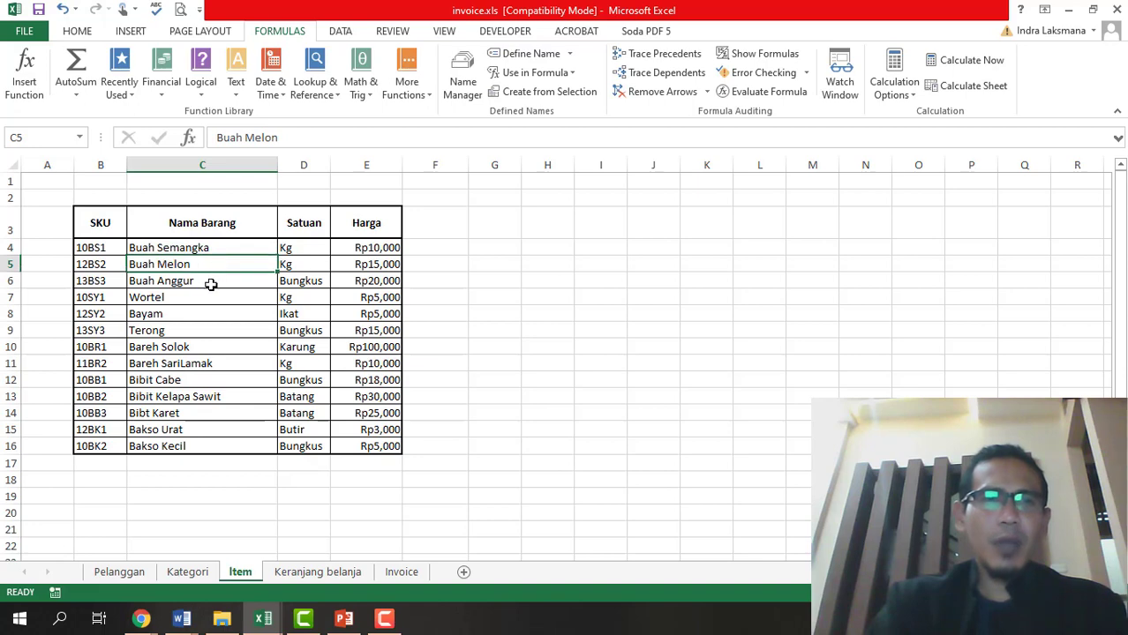
{"action": "left_click", "coordinate": [212, 282]}
{"action": "left_click", "coordinate": [208, 309]}
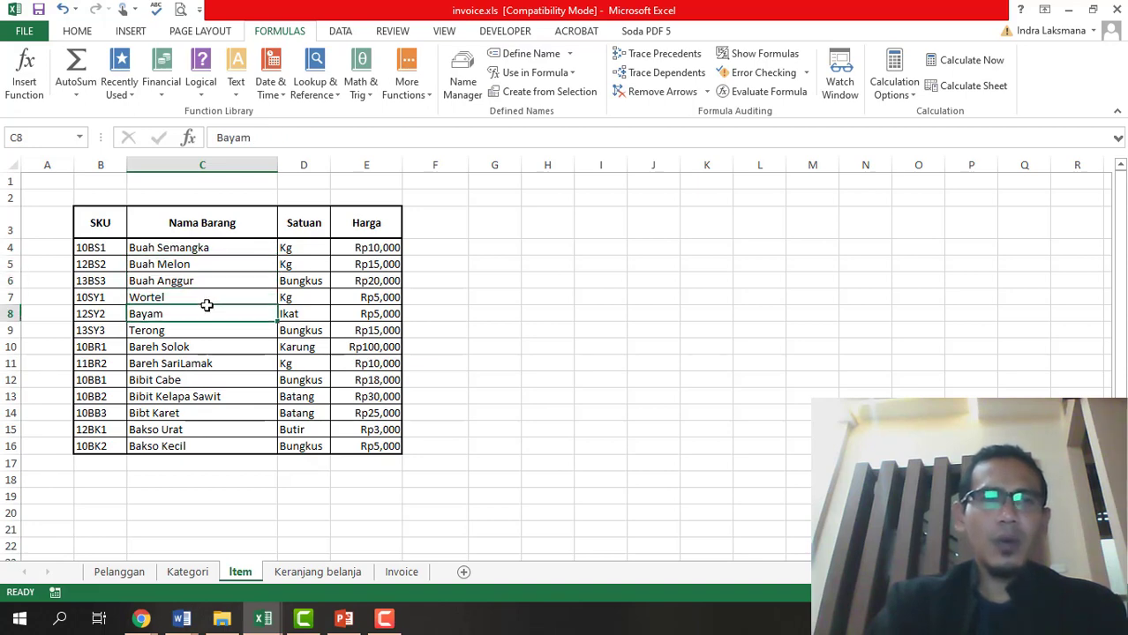
{"action": "left_click", "coordinate": [201, 247]}
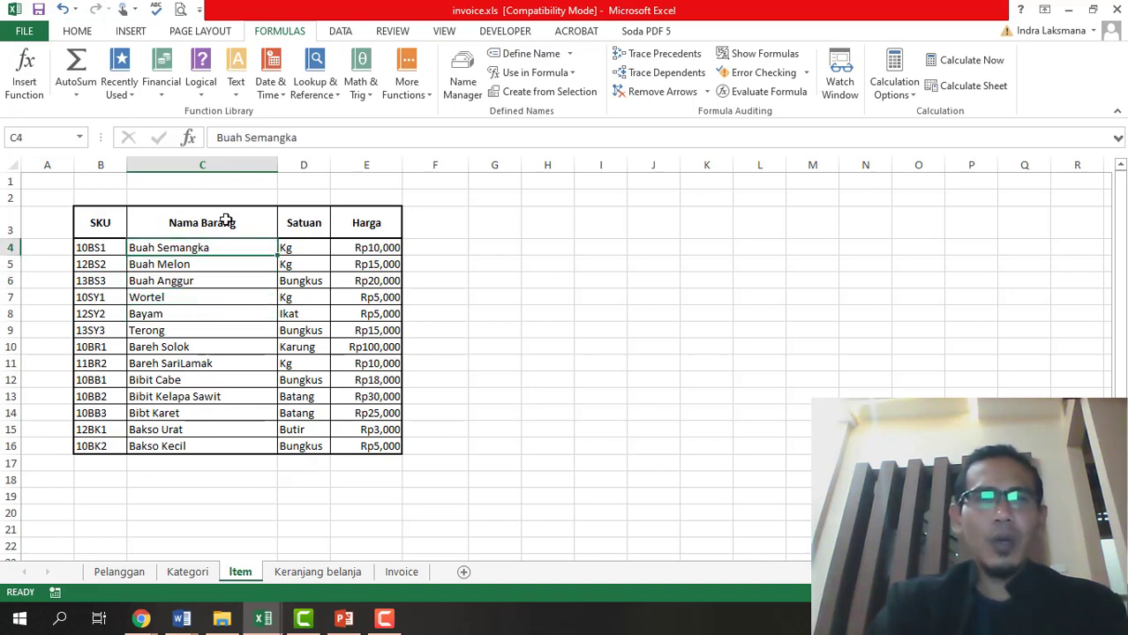
{"action": "left_click", "coordinate": [313, 249]}
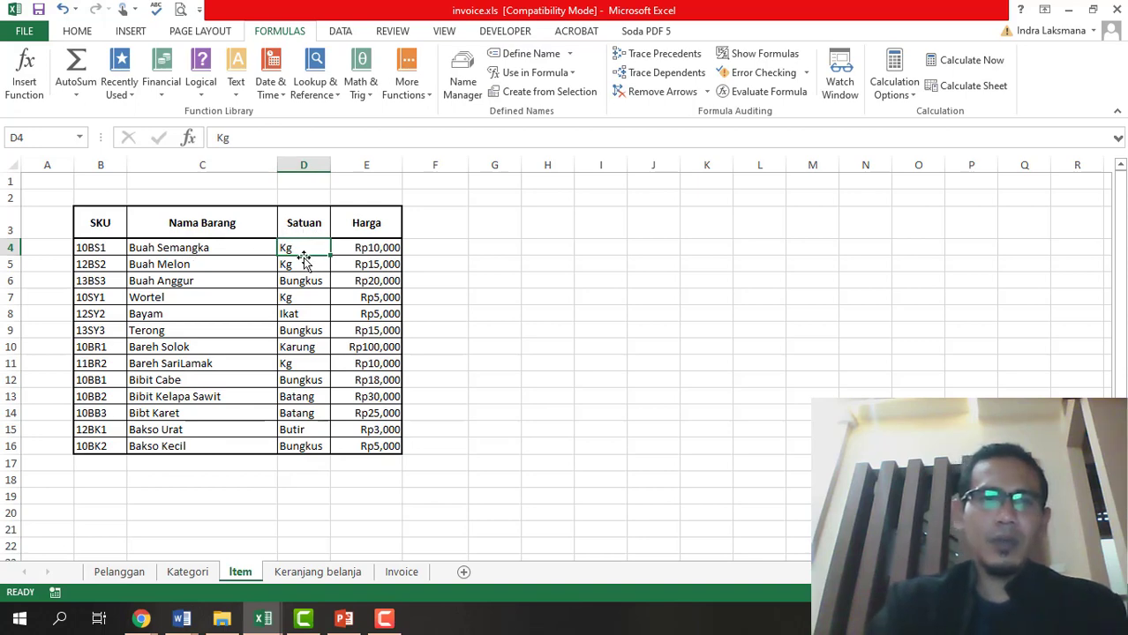
{"action": "left_click", "coordinate": [189, 255]}
{"action": "left_click", "coordinate": [284, 250]}
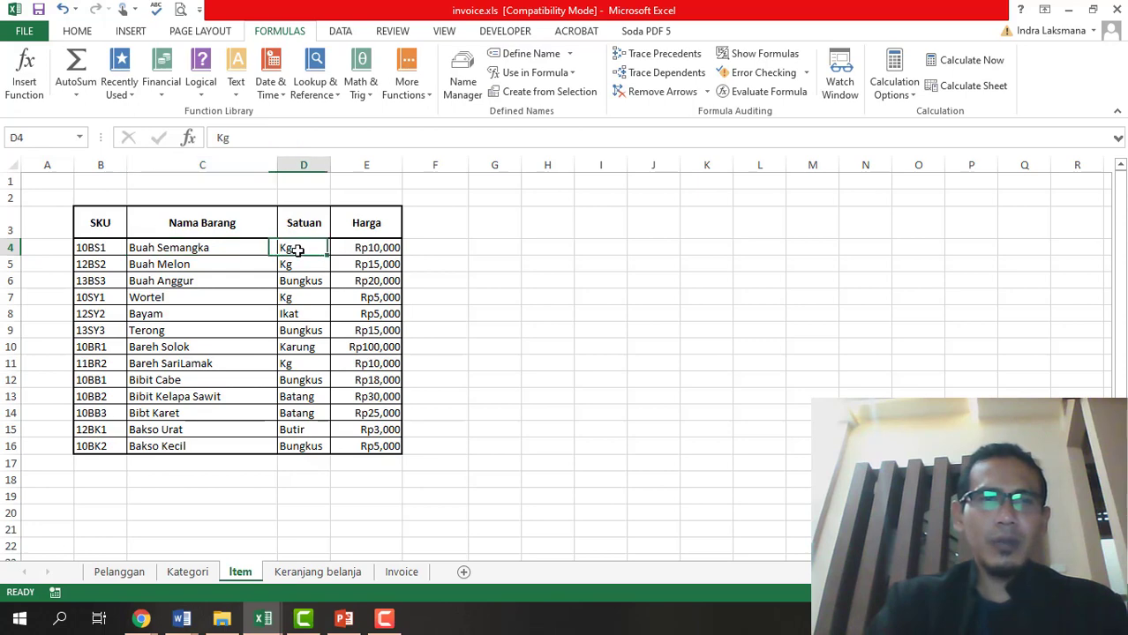
{"action": "left_click", "coordinate": [364, 250]}
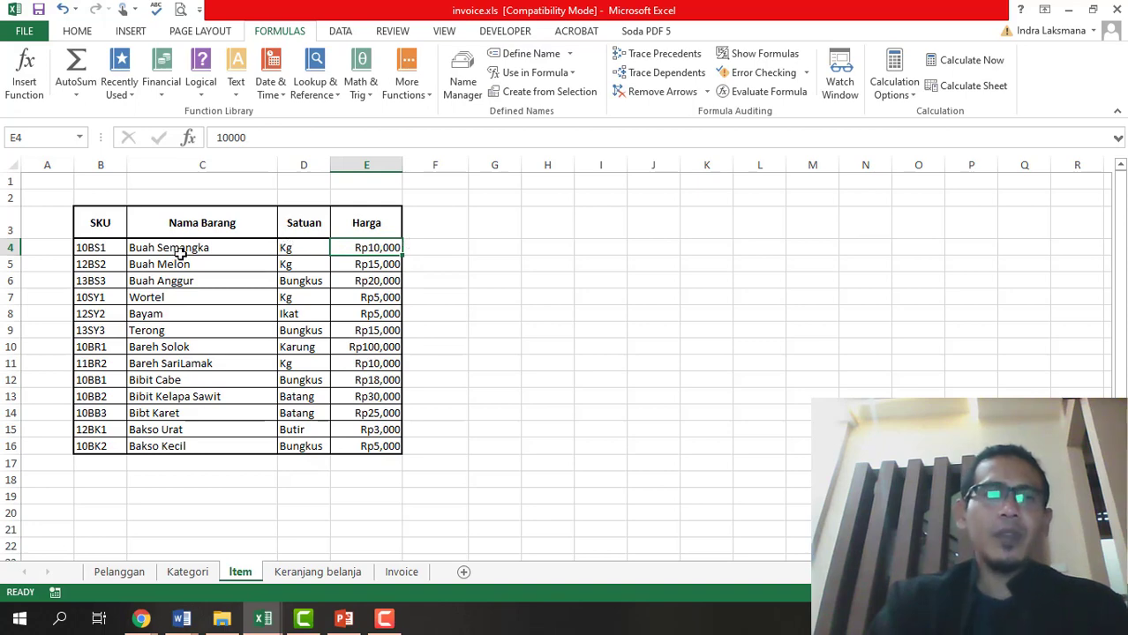
{"action": "left_click_drag", "start_coordinate": [172, 221], "coordinate": [372, 444]}
{"action": "left_click", "coordinate": [272, 291]}
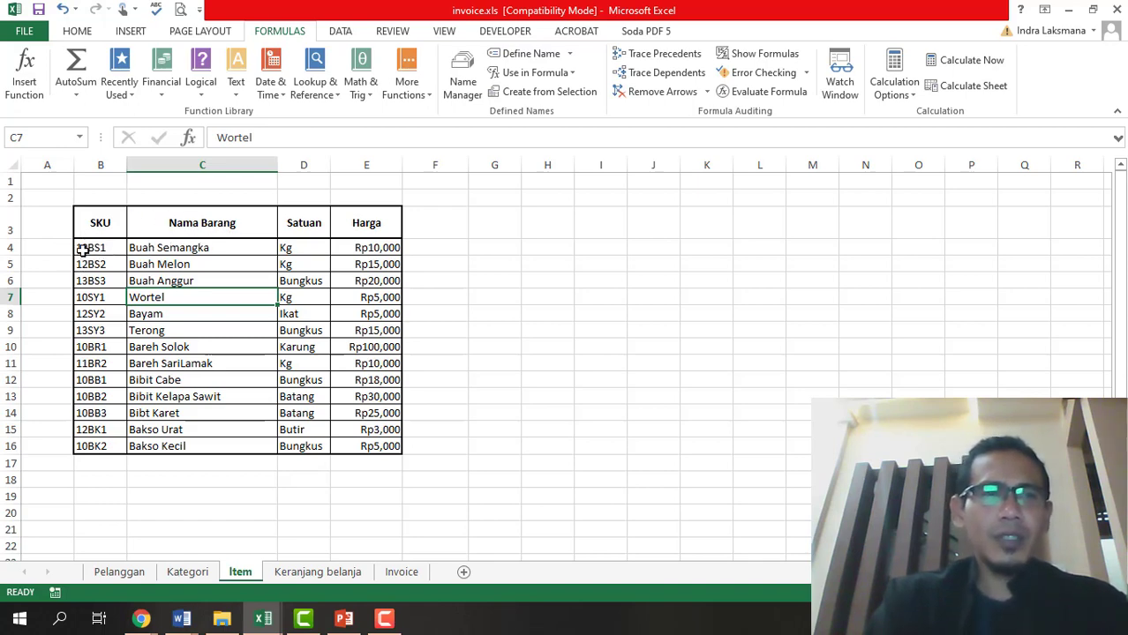
Compare the first product's SKU 10BS1 on the Item sheet with the codes on the Kategori sheet.
{"action": "left_click", "coordinate": [84, 248]}
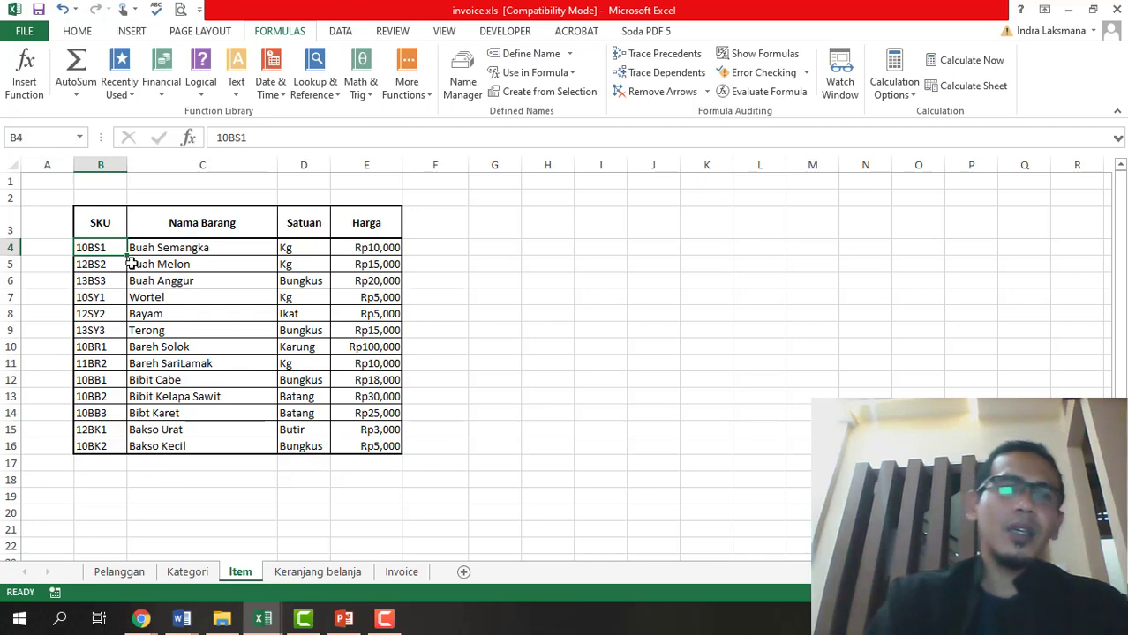
{"action": "left_click", "coordinate": [188, 572]}
{"action": "left_click", "coordinate": [241, 573]}
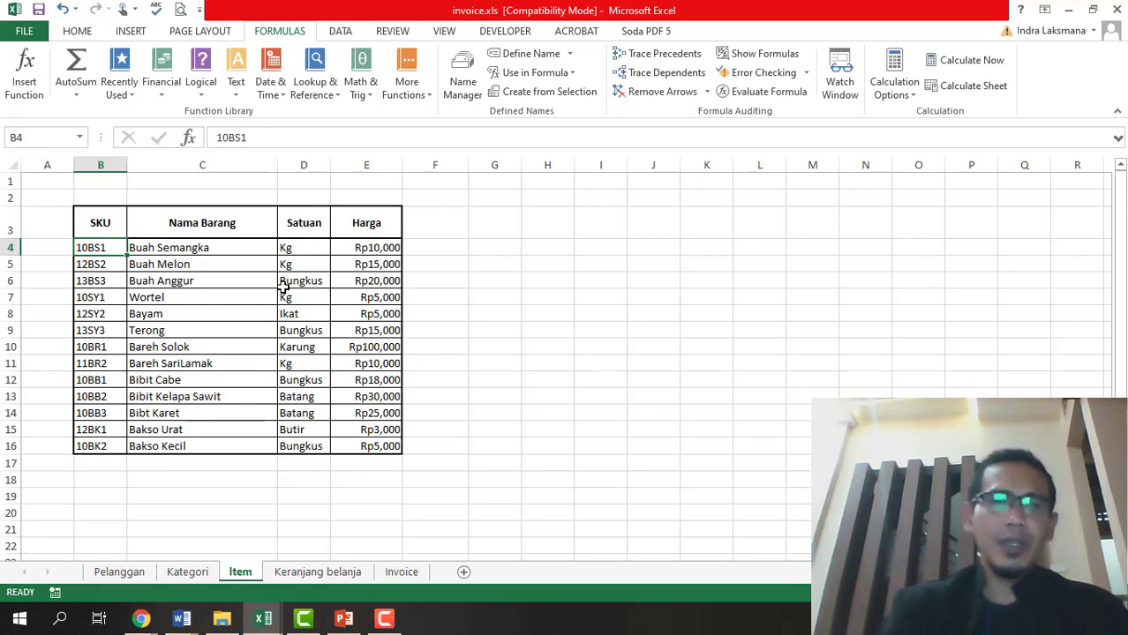
Examine the customer code, SKU and quantity tables on the Keranjang belanja sheet, with a glance at the Invoice sheet.
{"action": "left_click", "coordinate": [341, 571]}
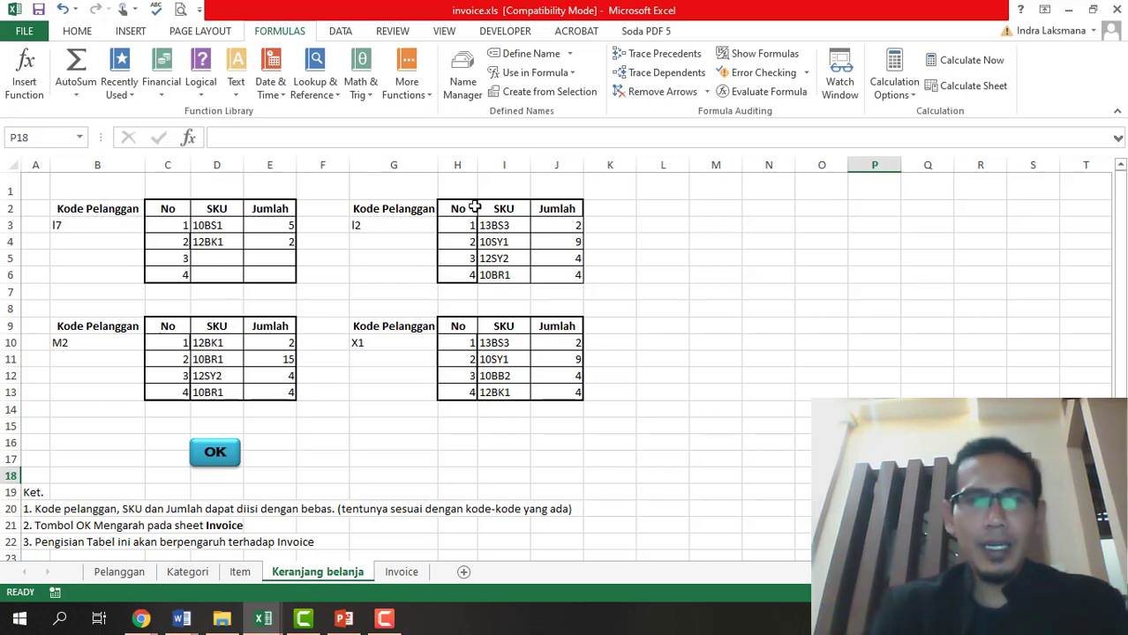
{"action": "left_click", "coordinate": [407, 576]}
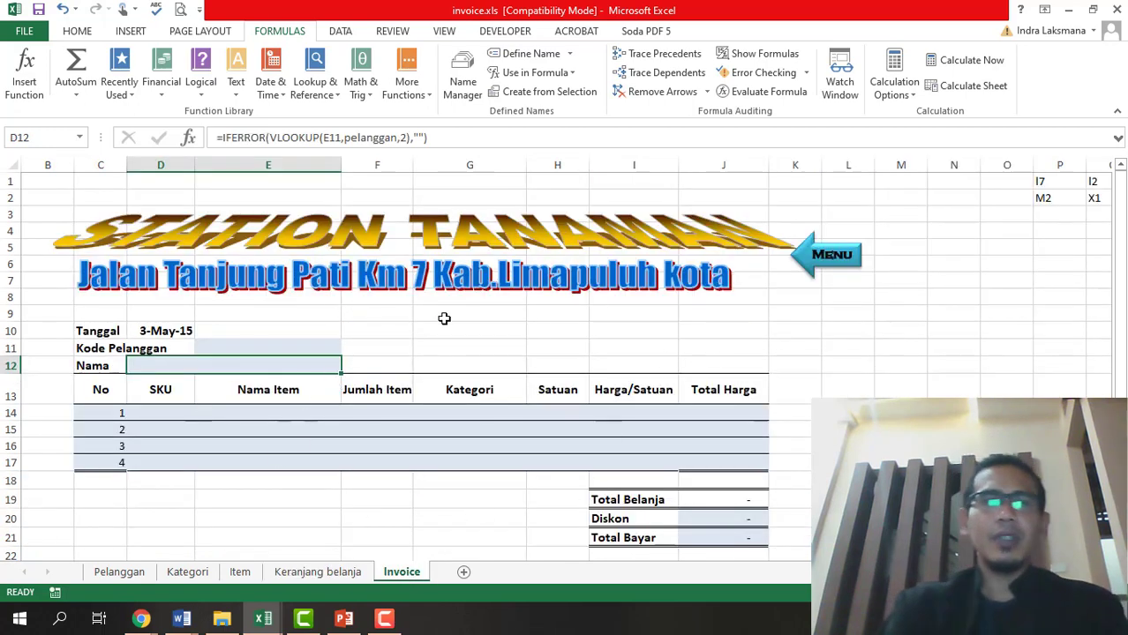
{"action": "left_click", "coordinate": [318, 572]}
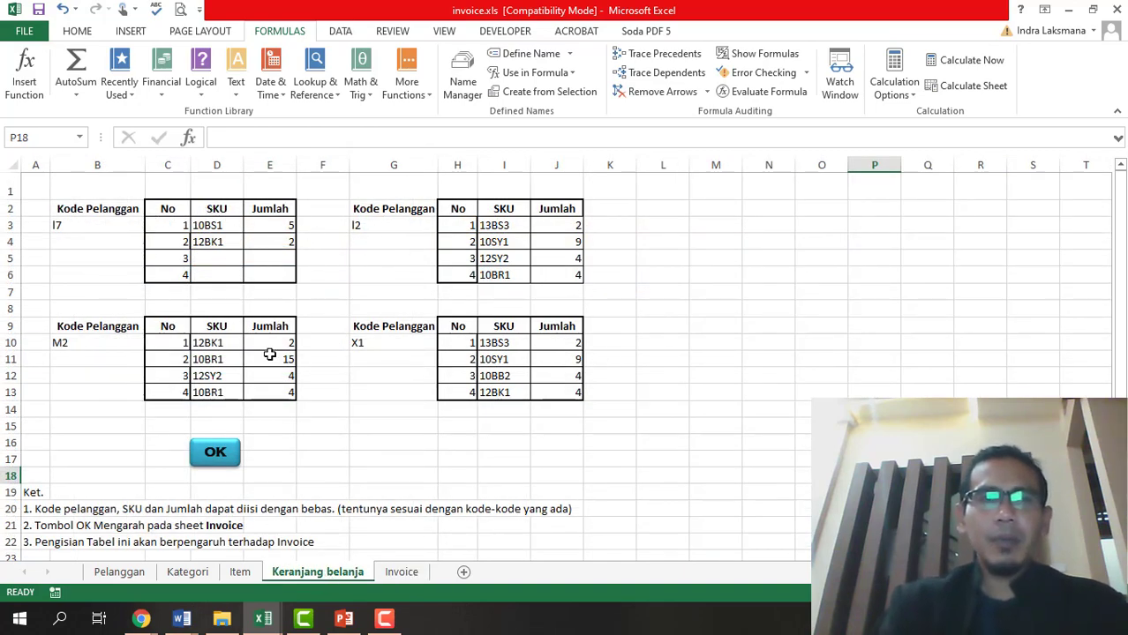
{"action": "left_click", "coordinate": [71, 232]}
Inspect the first row's SKU formula on the Invoice sheet and compare it with the Item and Keranjang belanja sheets.
{"action": "left_click", "coordinate": [401, 571]}
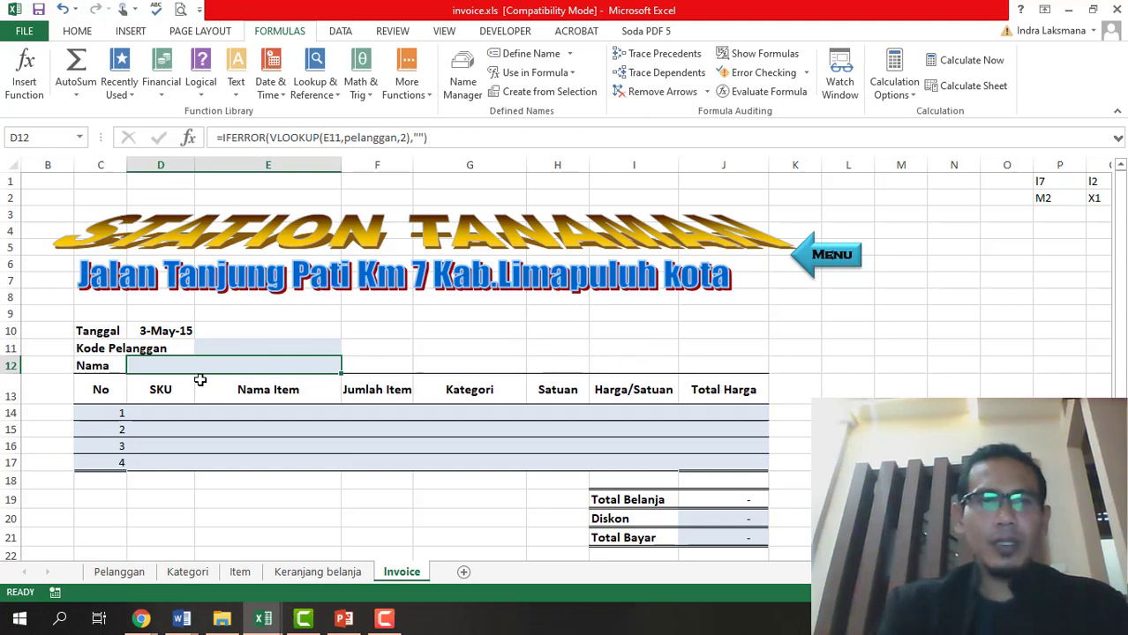
{"action": "left_click", "coordinate": [171, 413]}
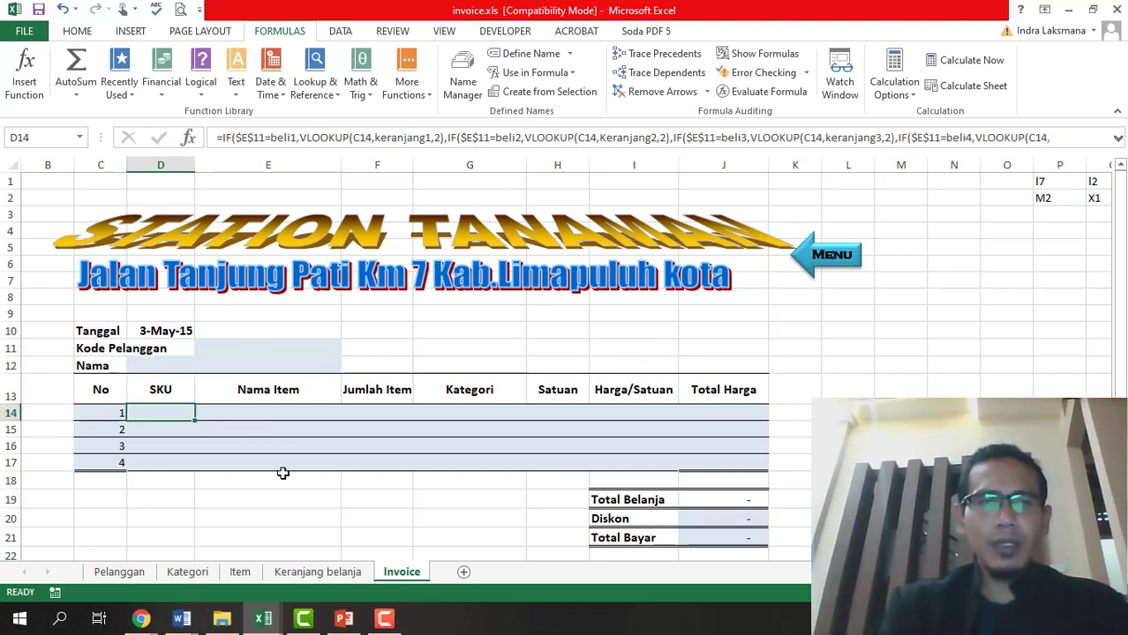
{"action": "left_click", "coordinate": [240, 572]}
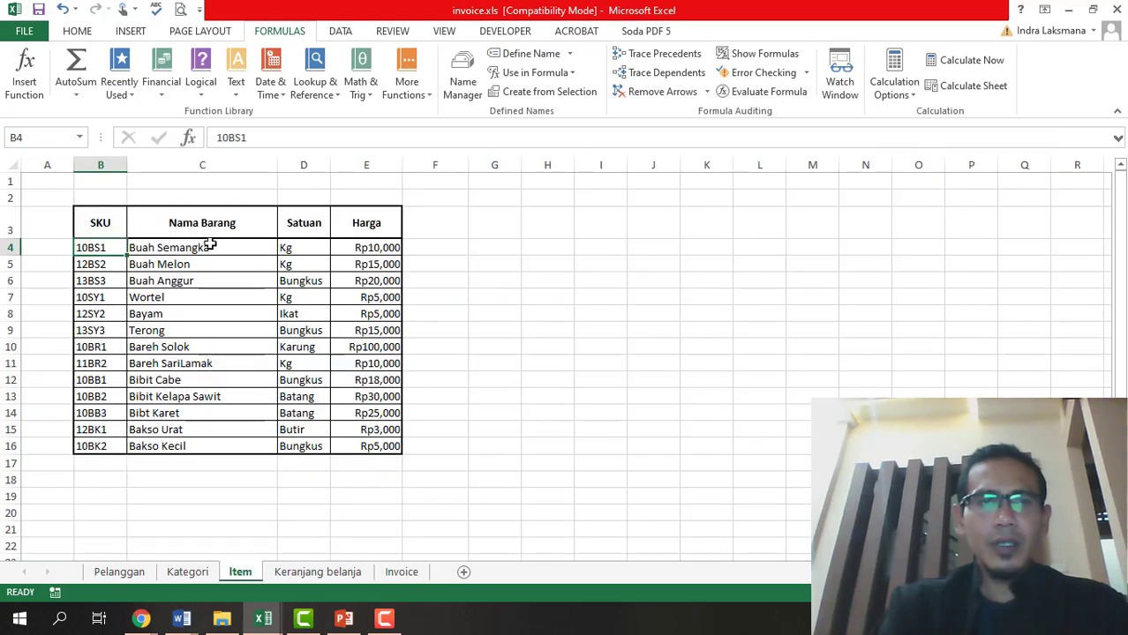
{"action": "left_click", "coordinate": [308, 572]}
{"action": "left_click", "coordinate": [393, 572]}
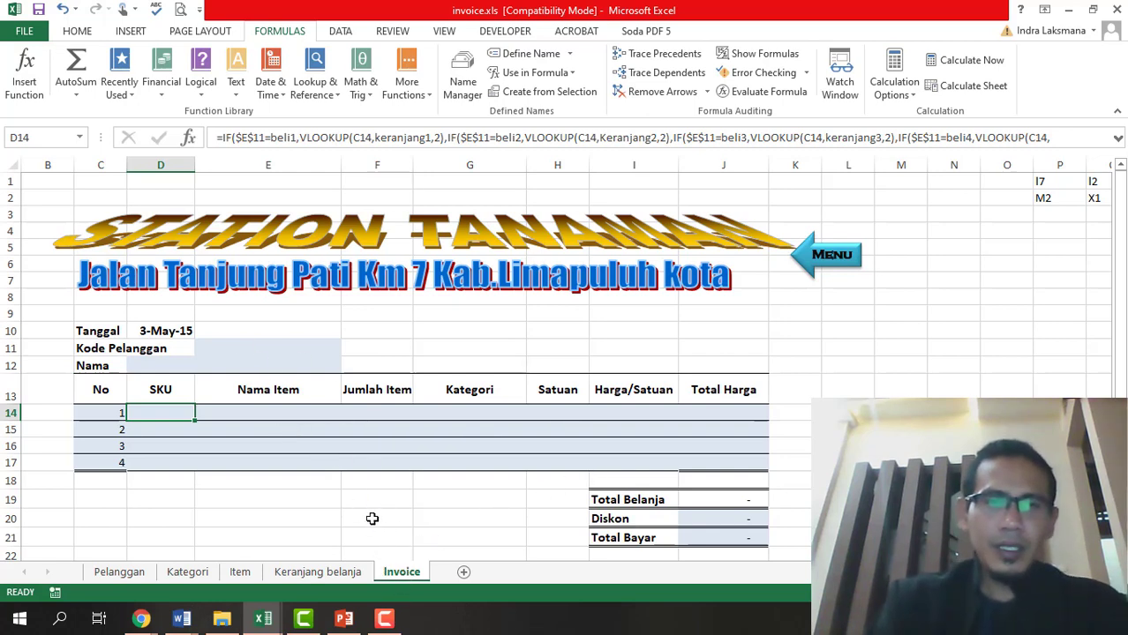
Enter the first shopping basket's customer code as the Kode Pelanggan on the Invoice sheet.
{"action": "left_click", "coordinate": [220, 348]}
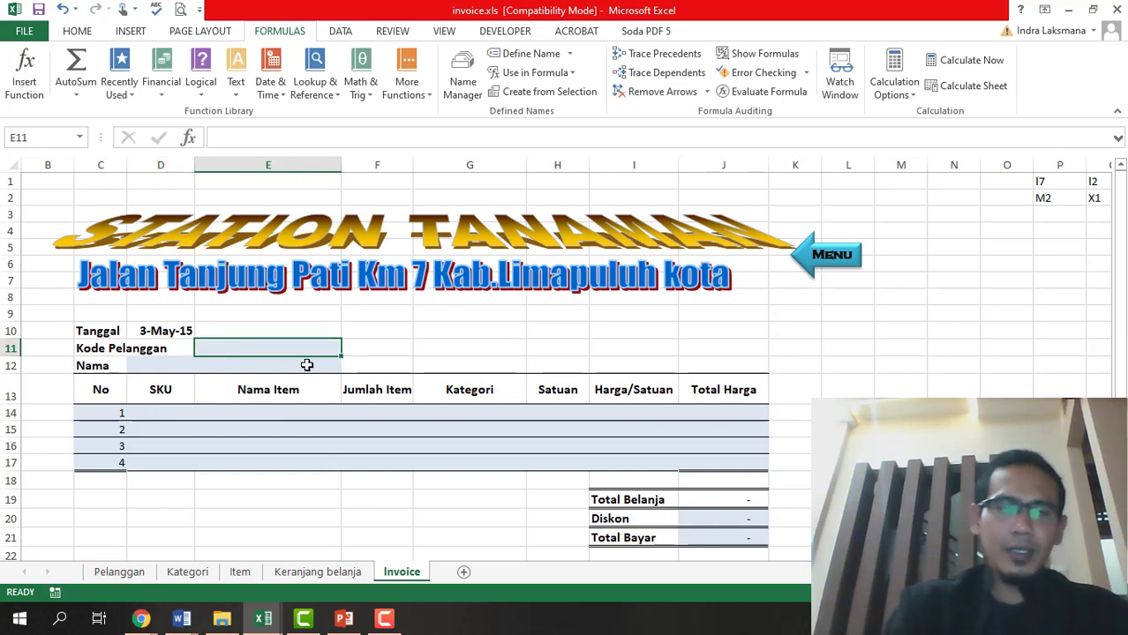
{"action": "type", "text": "I7"}
{"action": "key", "text": "Return"}
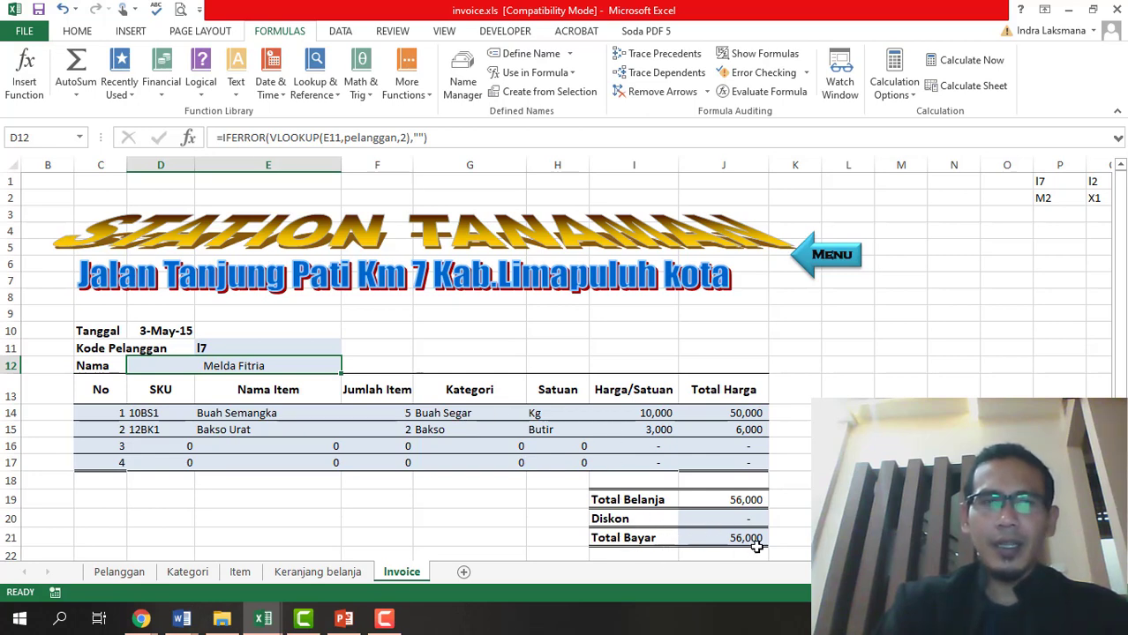
Check the invoice's customer code against the baskets on the Keranjang belanja sheet and return to the Invoice sheet.
{"action": "left_click", "coordinate": [241, 349]}
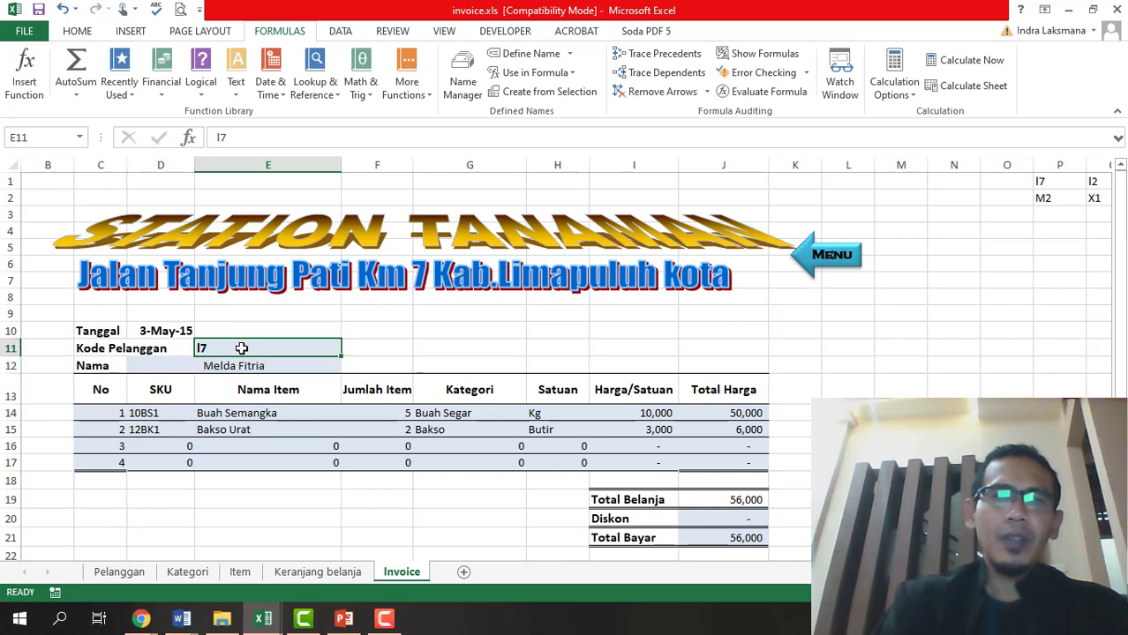
{"action": "left_click", "coordinate": [279, 574]}
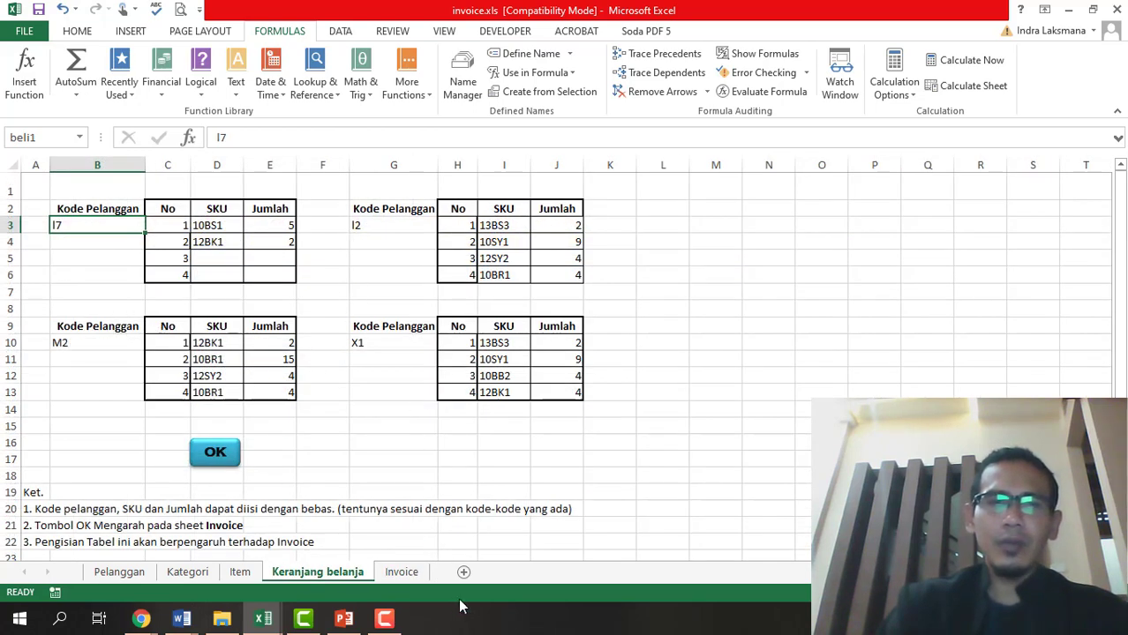
{"action": "left_click", "coordinate": [401, 572]}
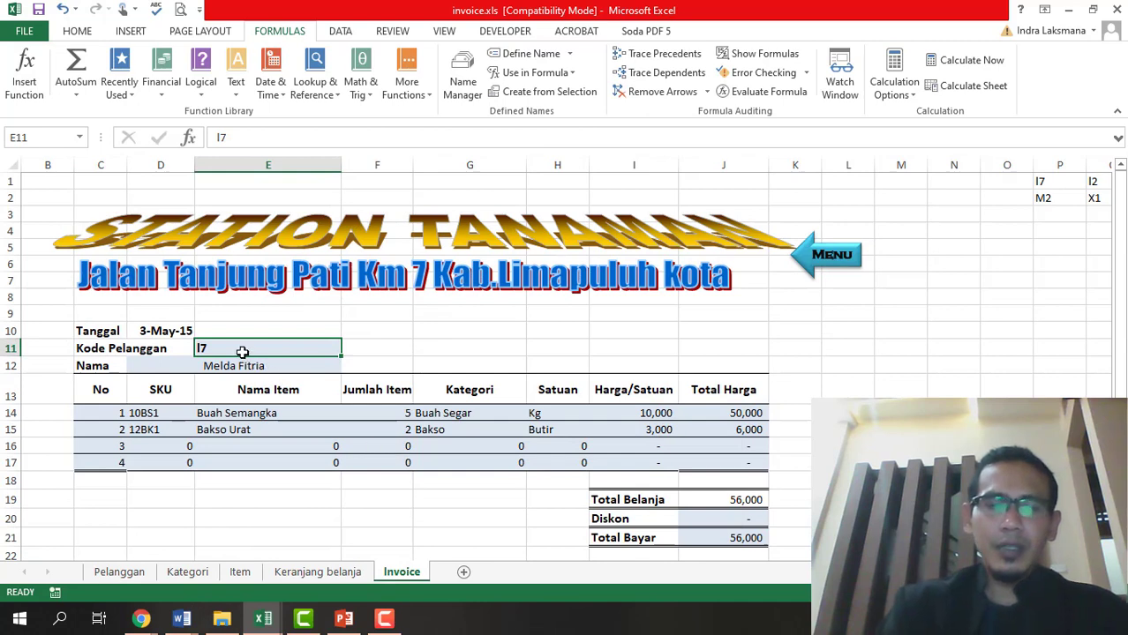
Replace the invoice's Kode Pelanggan with the customer code held in cell P2, and inspect the Diskon amount.
{"action": "type", "text": "m2"}
{"action": "key", "text": "Return"}
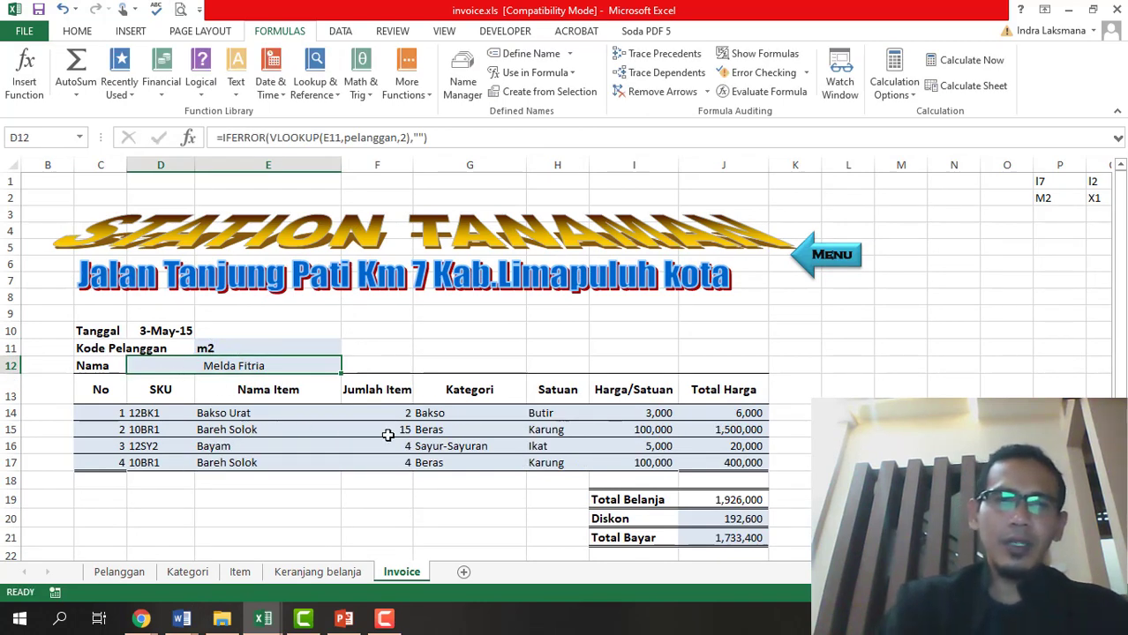
{"action": "left_click", "coordinate": [732, 523]}
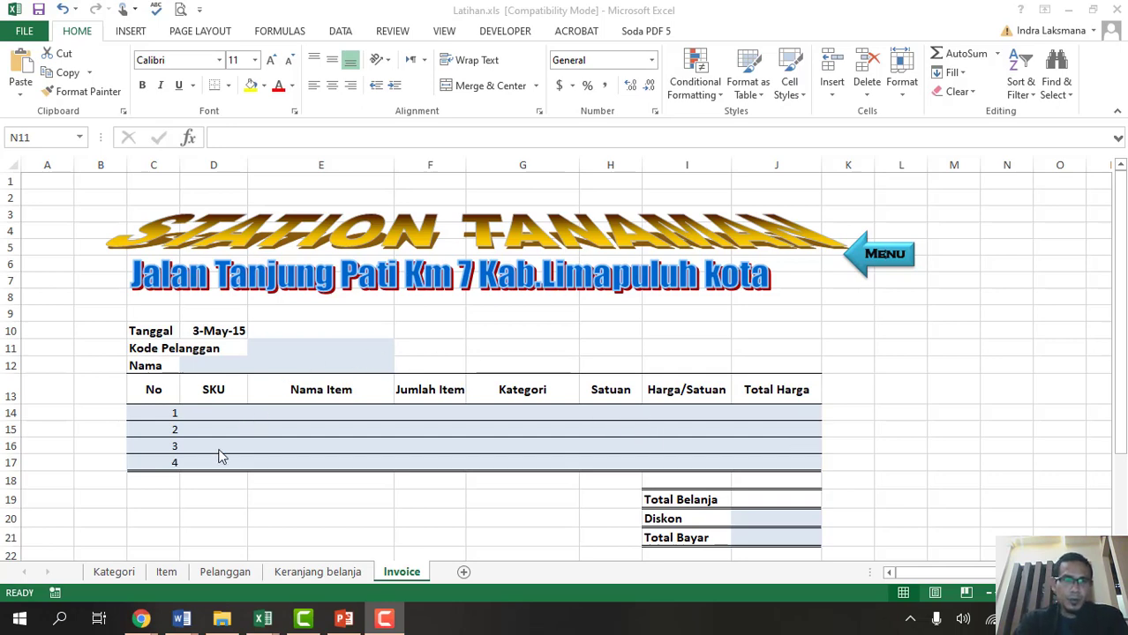
Examine the category codes, item SKUs, units and prices, and customer codes on the Kategori, Item and Pelanggan sheets of Latihan.xls.
{"action": "left_click", "coordinate": [110, 573]}
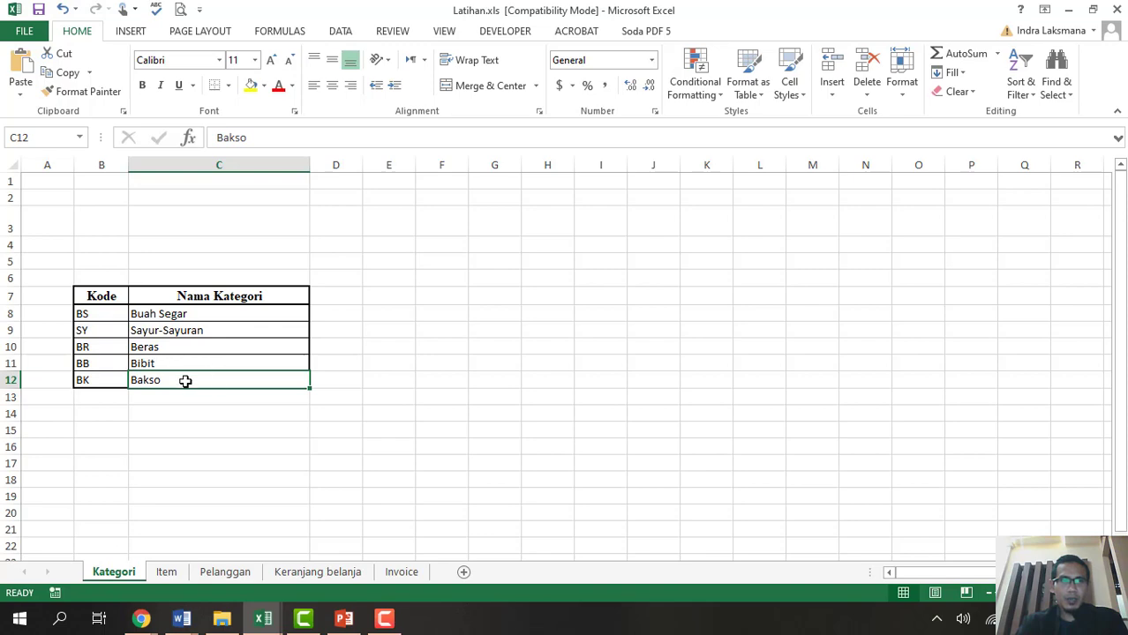
{"action": "left_click", "coordinate": [166, 572]}
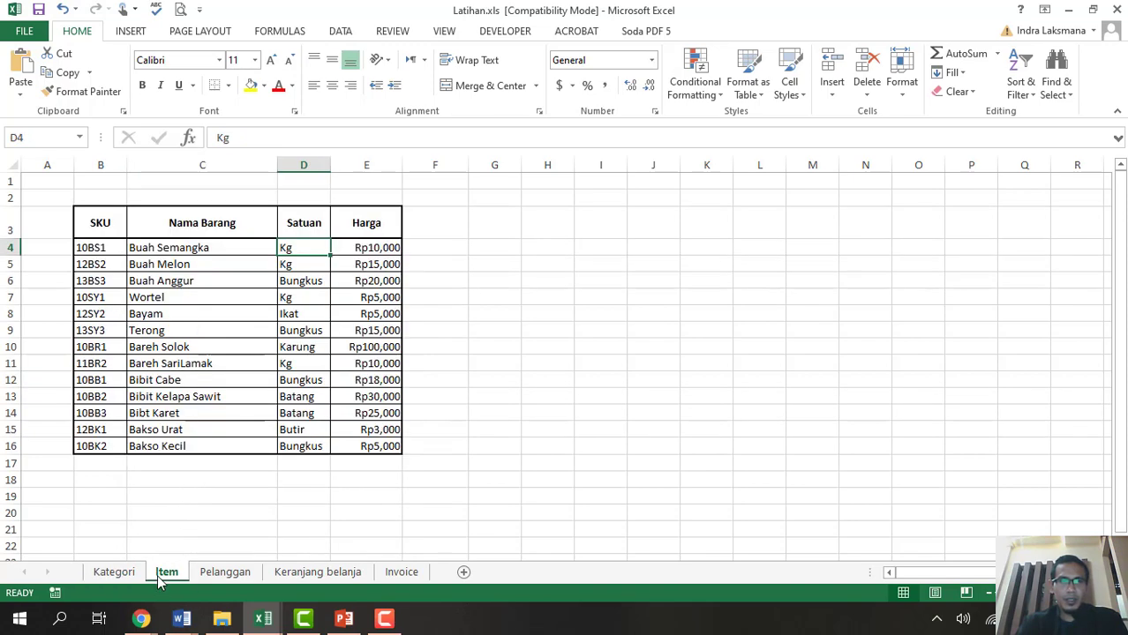
{"action": "left_click", "coordinate": [91, 245]}
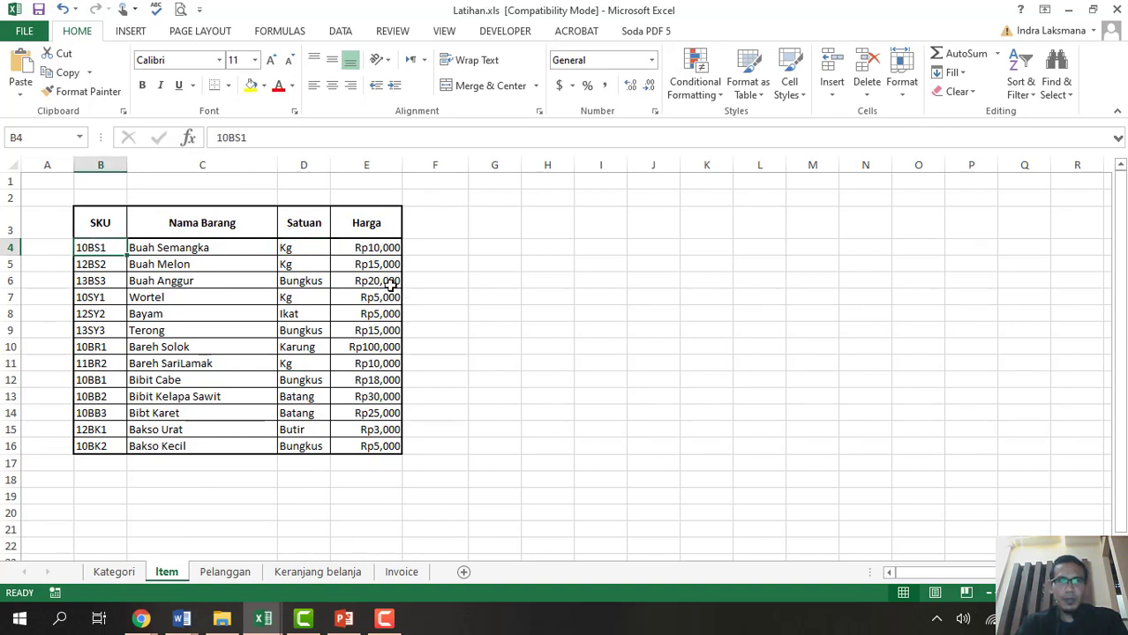
{"action": "left_click", "coordinate": [300, 247]}
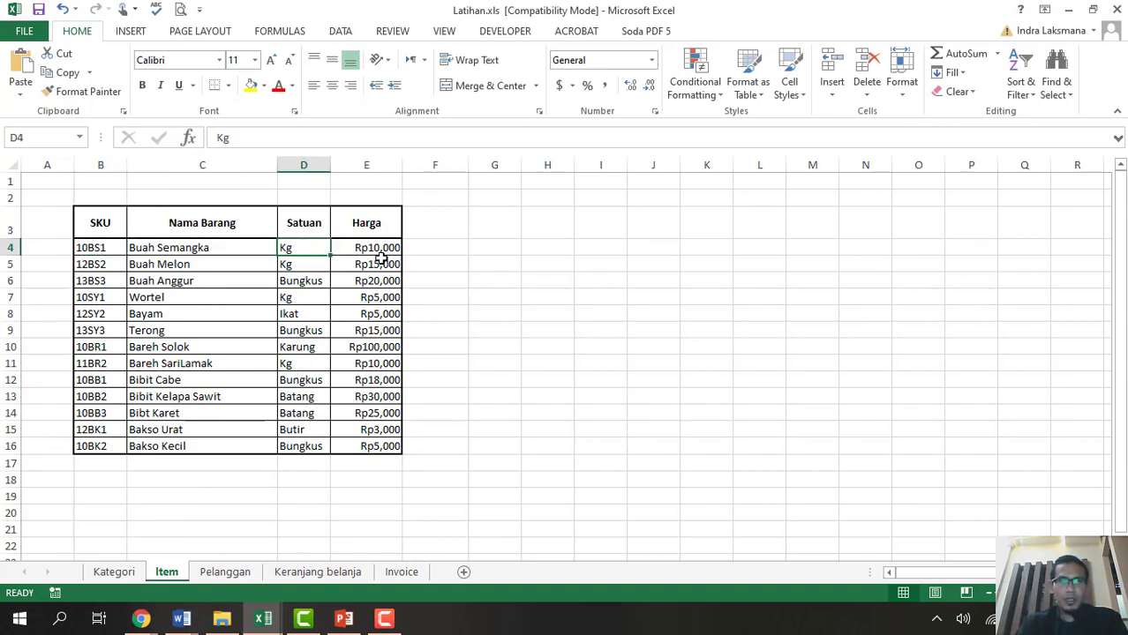
{"action": "left_click_drag", "start_coordinate": [381, 259], "coordinate": [376, 250]}
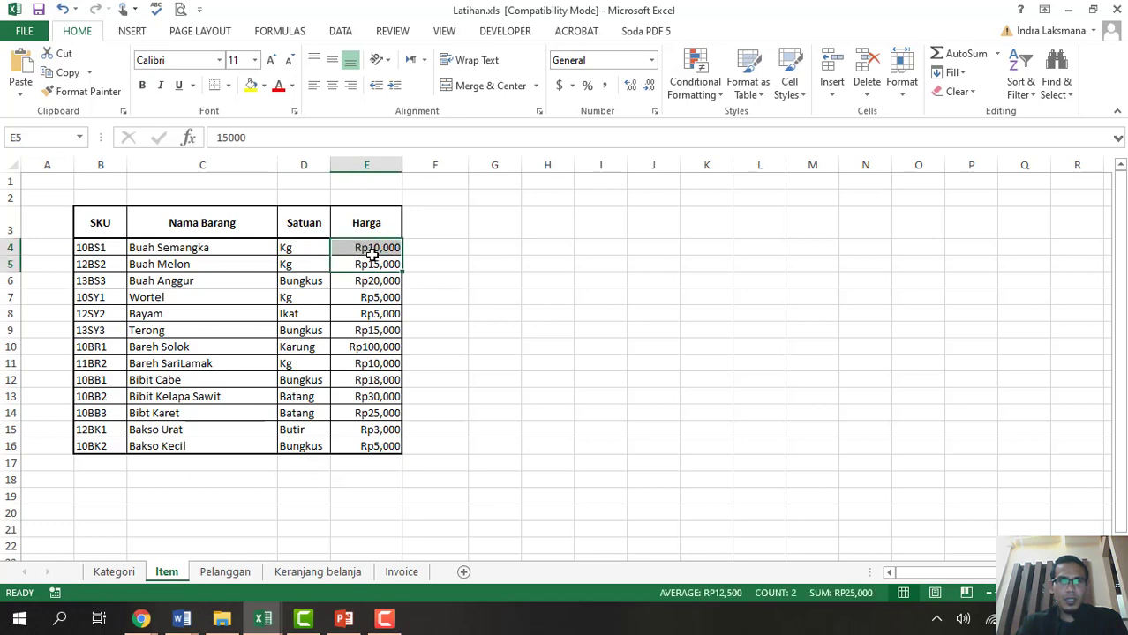
{"action": "left_click", "coordinate": [372, 312]}
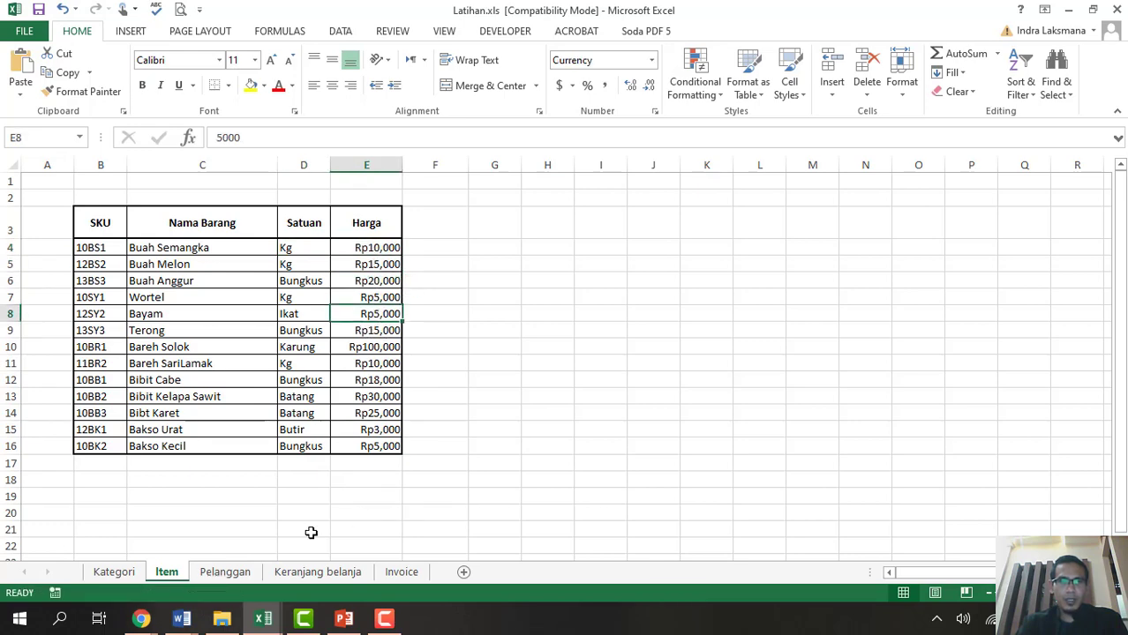
{"action": "left_click", "coordinate": [224, 572]}
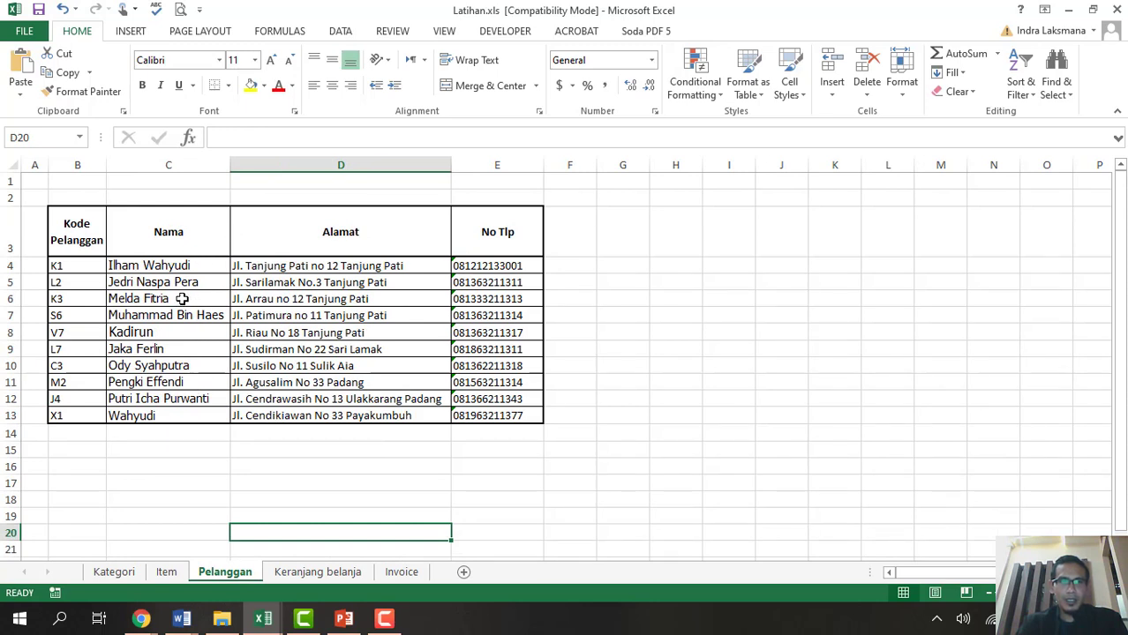
{"action": "left_click", "coordinate": [57, 299]}
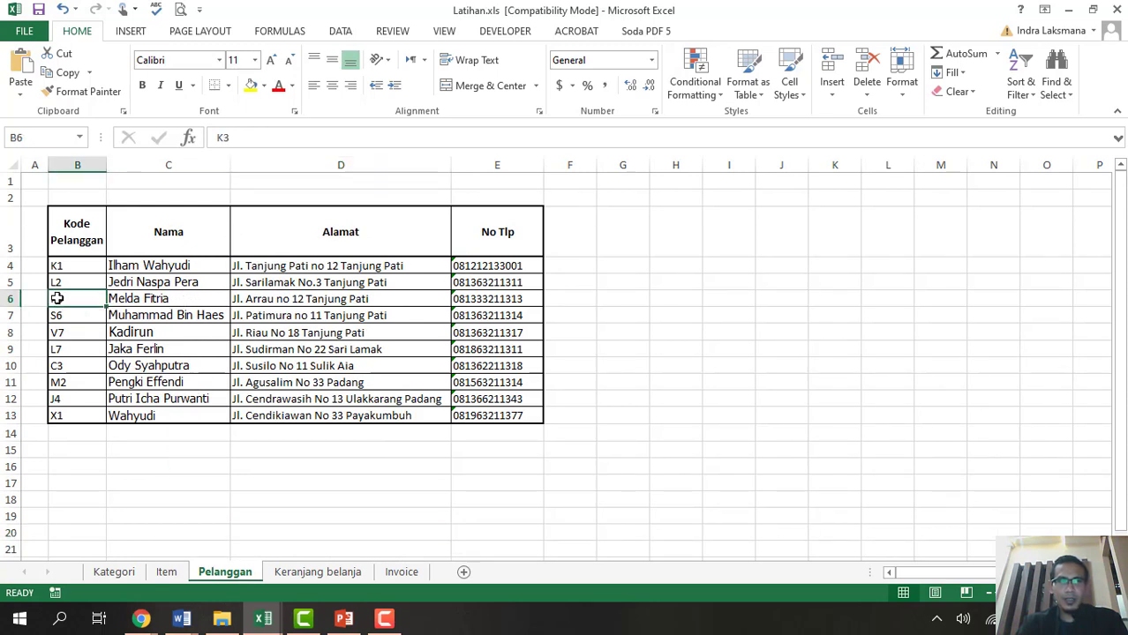
Review the basket table on the Keranjang belanja sheet and move the OK button beside the notes, around K11:L12.
{"action": "left_click", "coordinate": [316, 573]}
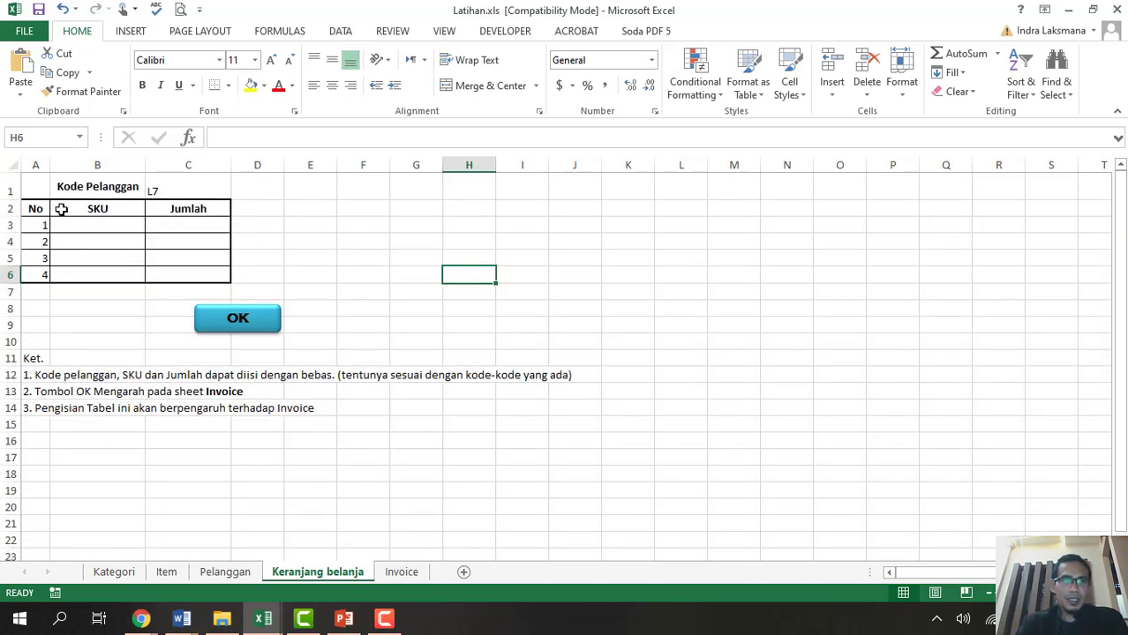
{"action": "left_click_drag", "start_coordinate": [35, 186], "coordinate": [217, 278]}
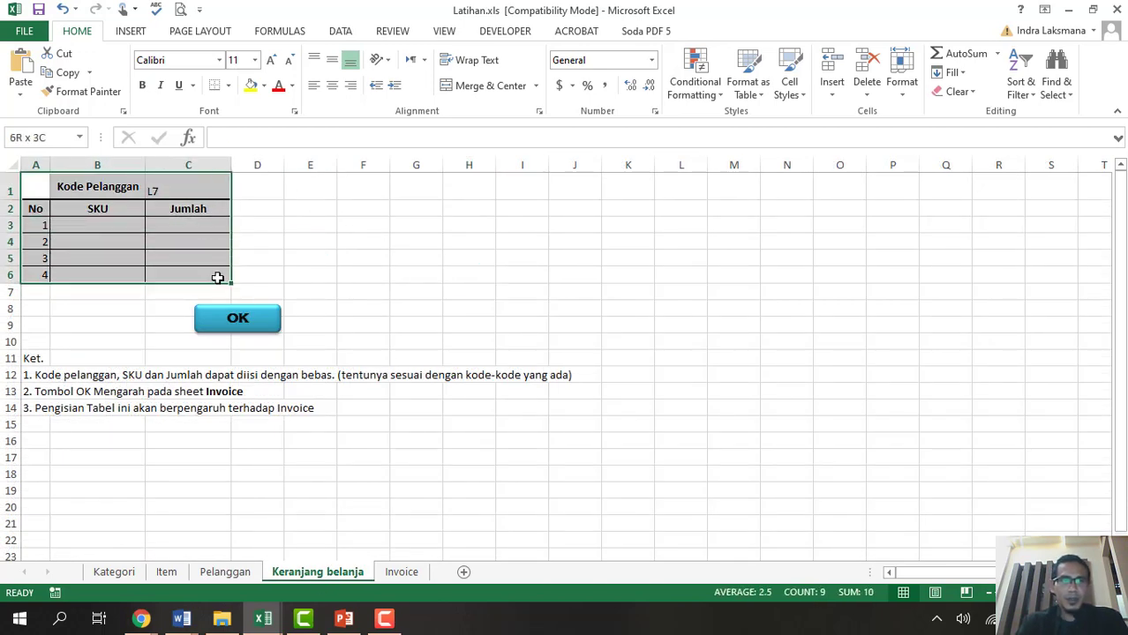
{"action": "left_click", "coordinate": [357, 344]}
{"action": "left_click", "coordinate": [265, 326], "text": "ctrl"}
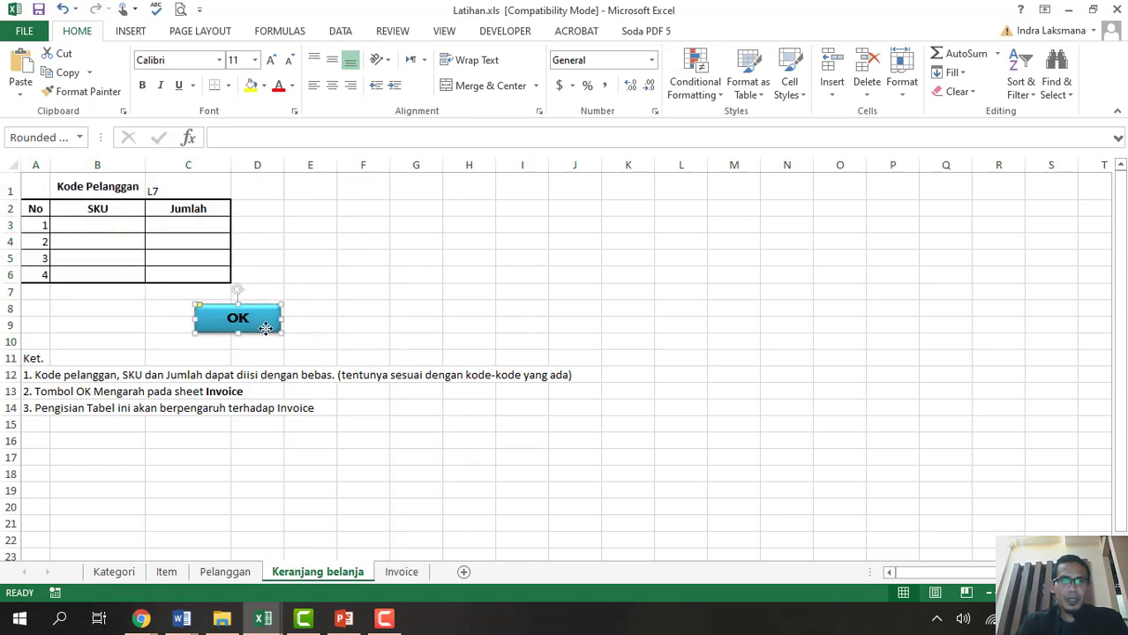
{"action": "left_click_drag", "start_coordinate": [265, 326], "coordinate": [666, 378]}
Hyperlink the OK button on the Keranjang belanja sheet to cell A1 of the Invoice sheet and test the link.
{"action": "left_click", "coordinate": [402, 572]}
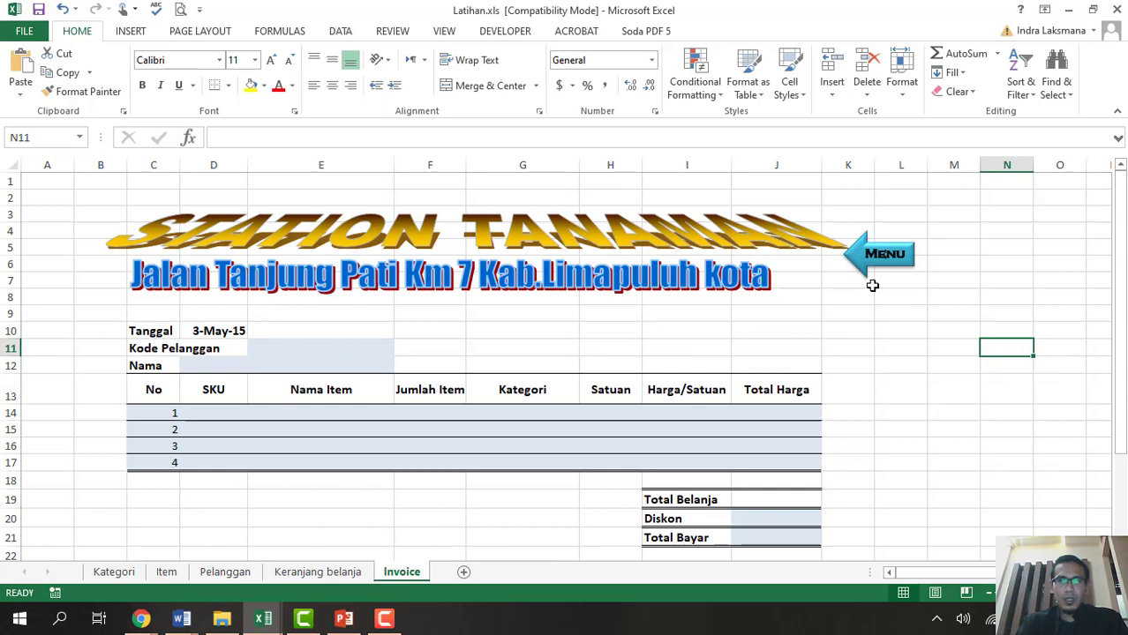
{"action": "left_click", "coordinate": [318, 572]}
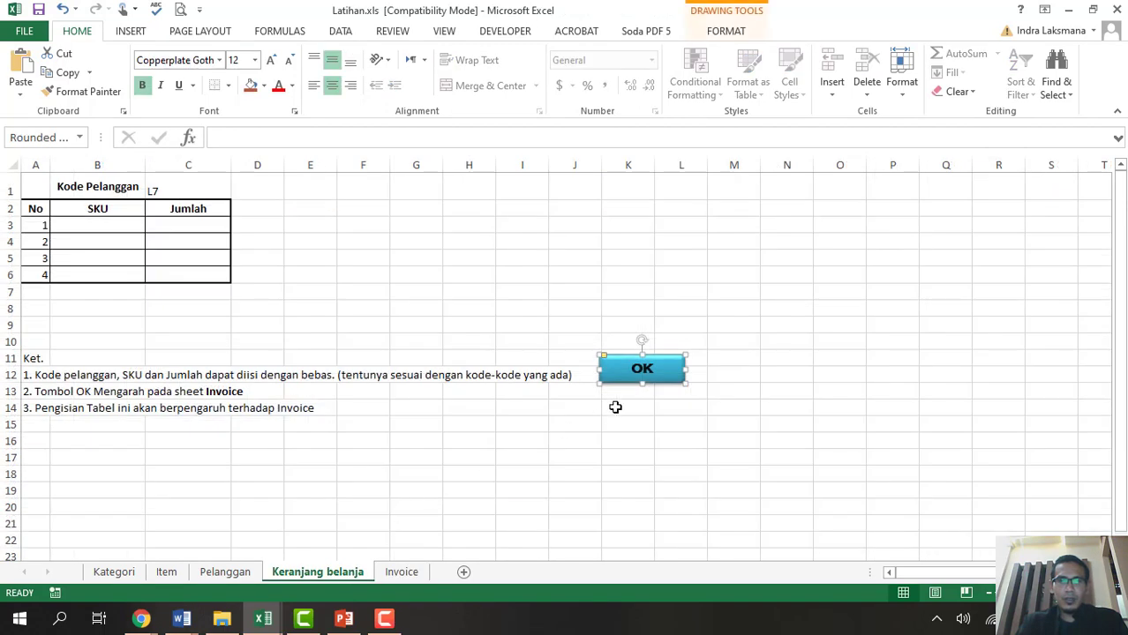
{"action": "right_click", "coordinate": [664, 378]}
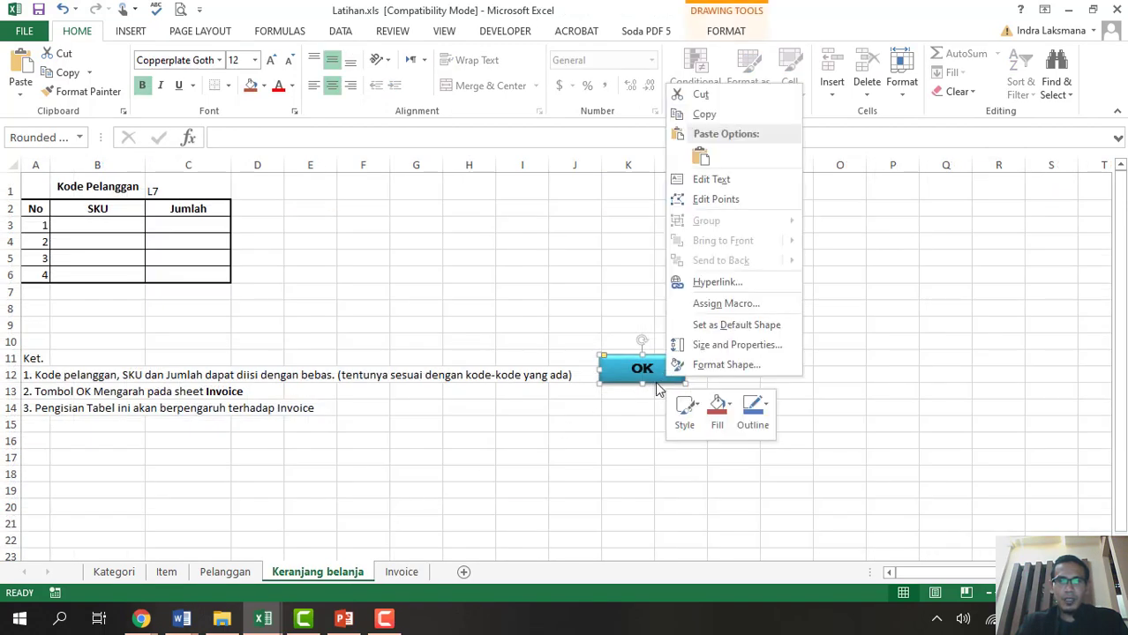
{"action": "left_click", "coordinate": [739, 282]}
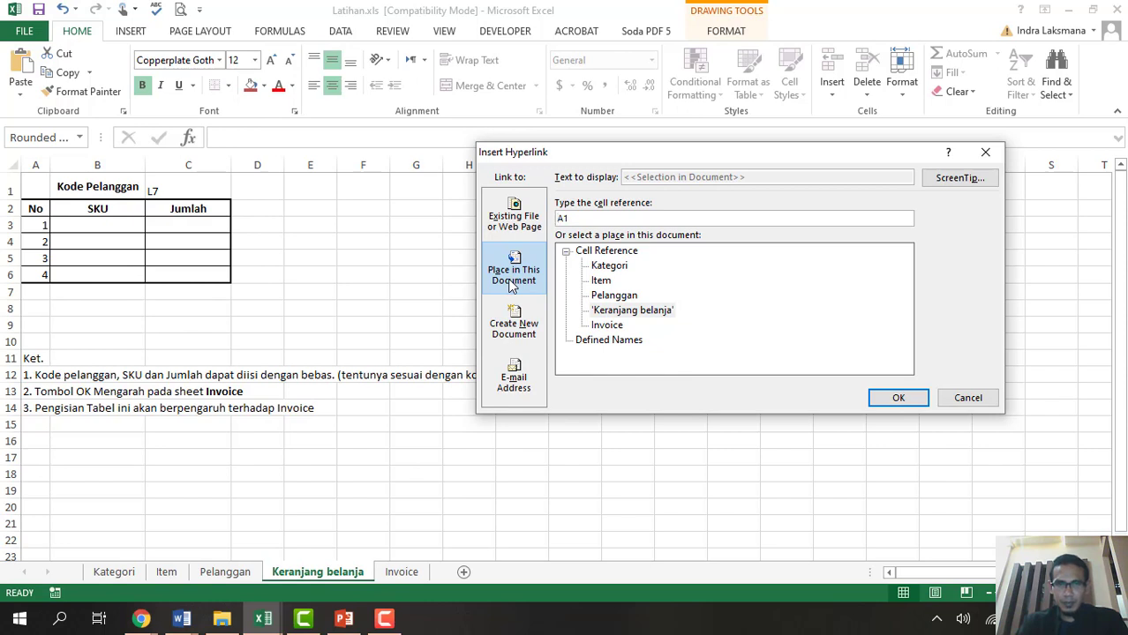
{"action": "left_click", "coordinate": [524, 218]}
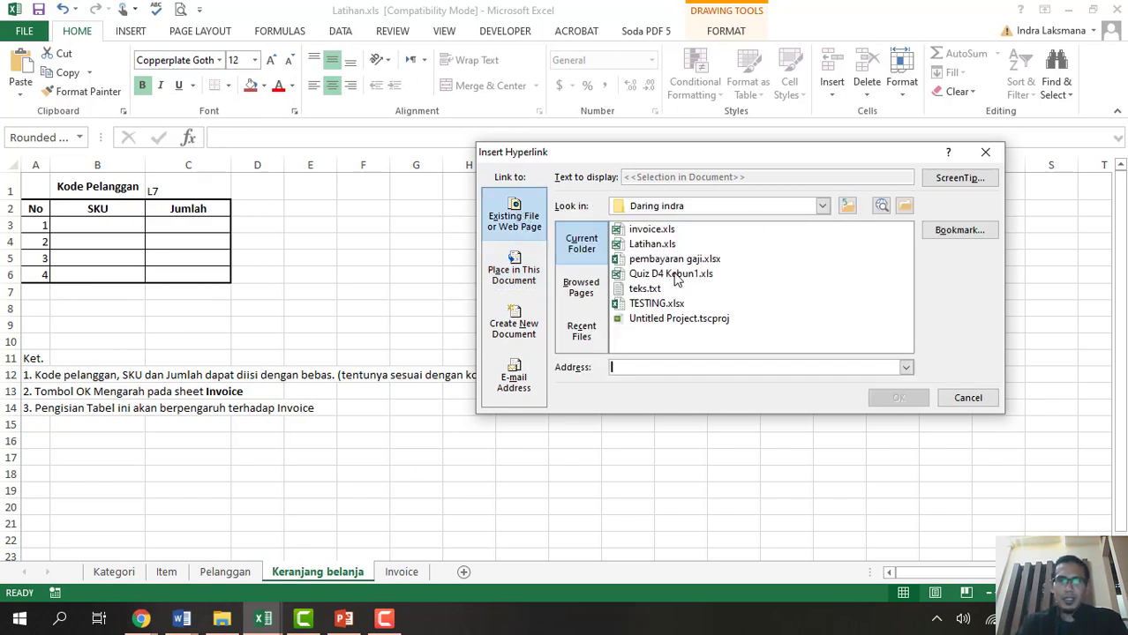
{"action": "left_click", "coordinate": [522, 280]}
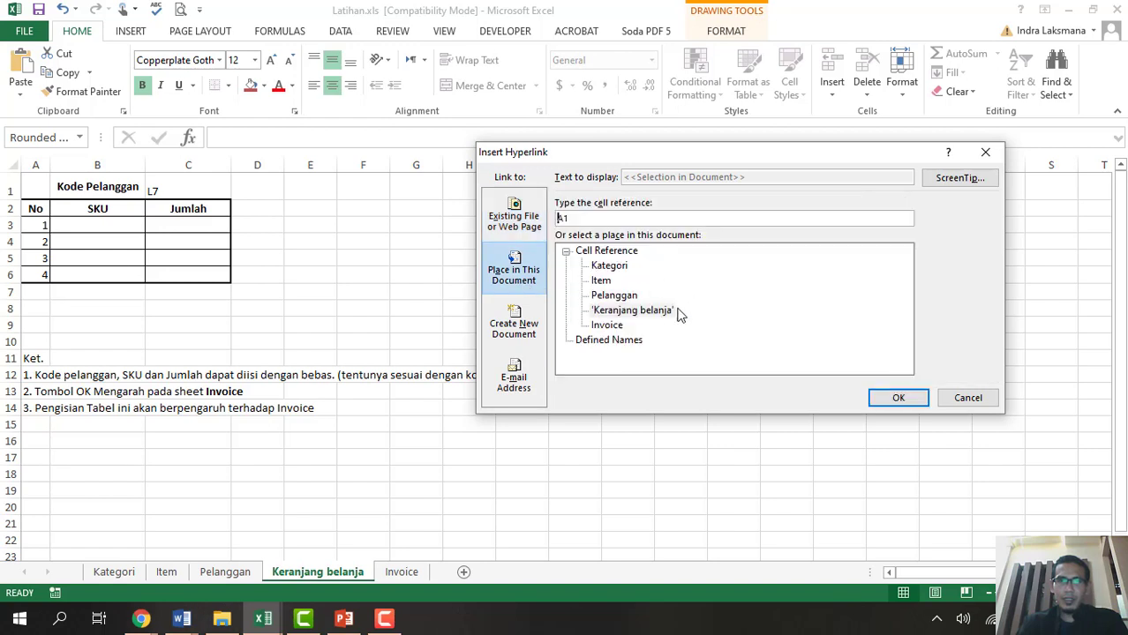
{"action": "left_click", "coordinate": [608, 326]}
{"action": "left_click", "coordinate": [896, 398]}
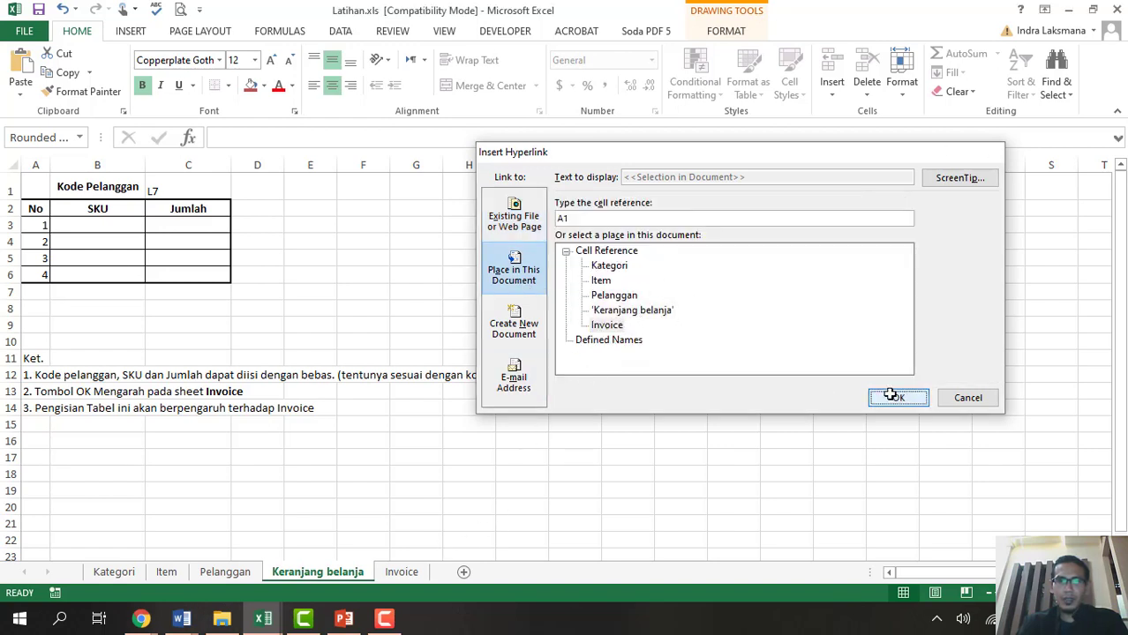
{"action": "left_click", "coordinate": [777, 476]}
{"action": "left_click", "coordinate": [659, 372]}
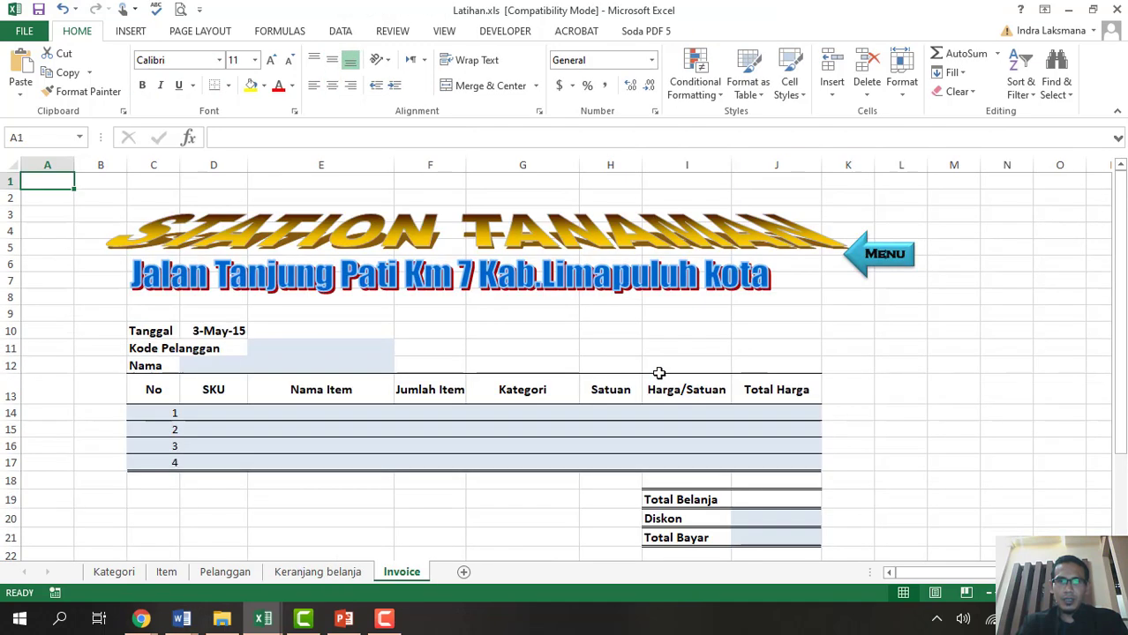
Change the Menu arrow's text on the Invoice sheet to Kembali and widen the arrow so the word fits on one line.
{"action": "left_click", "coordinate": [901, 265]}
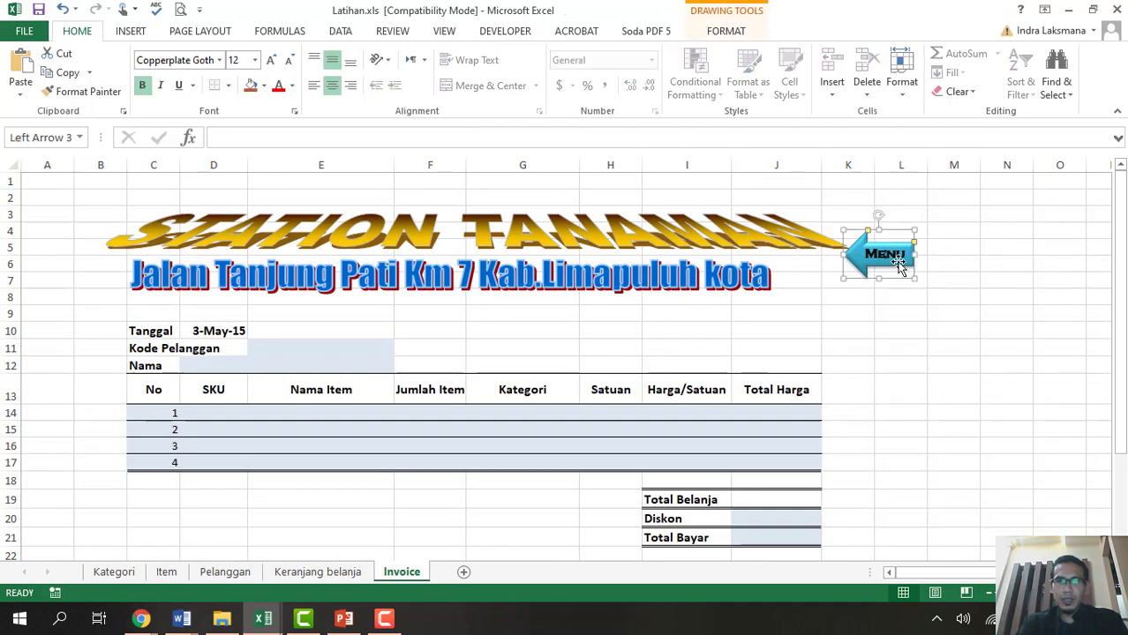
{"action": "double_click", "coordinate": [898, 262]}
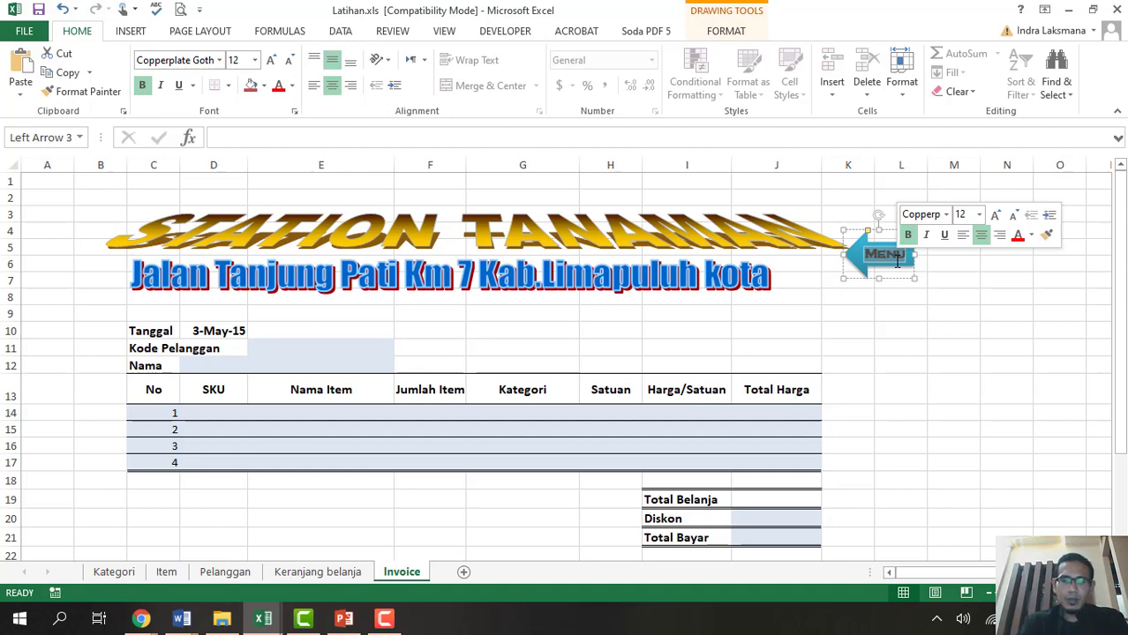
{"action": "type", "text": "Kembali"}
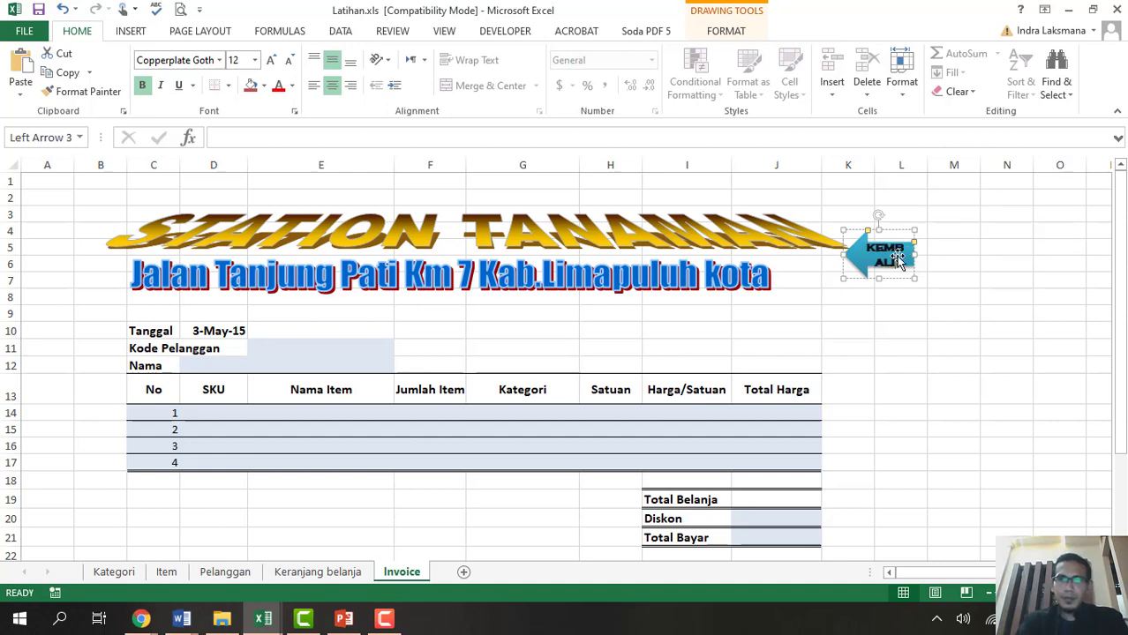
{"action": "mouse_move", "coordinate": [914, 255]}
{"action": "left_mouse_down"}
{"action": "mouse_move", "coordinate": [944, 256]}
{"action": "mouse_move", "coordinate": [932, 255]}
{"action": "left_mouse_up"}
{"action": "left_click", "coordinate": [953, 332]}
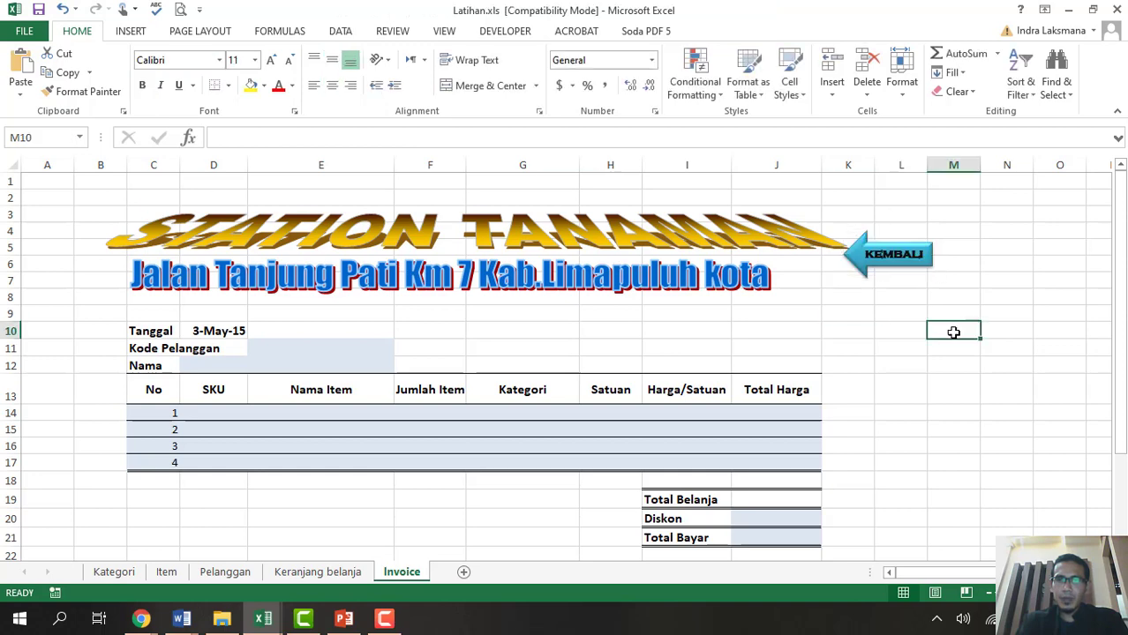
Hyperlink the Kembali arrow to cell A1 of the Keranjang belanja sheet and test the link.
{"action": "left_click", "coordinate": [882, 268]}
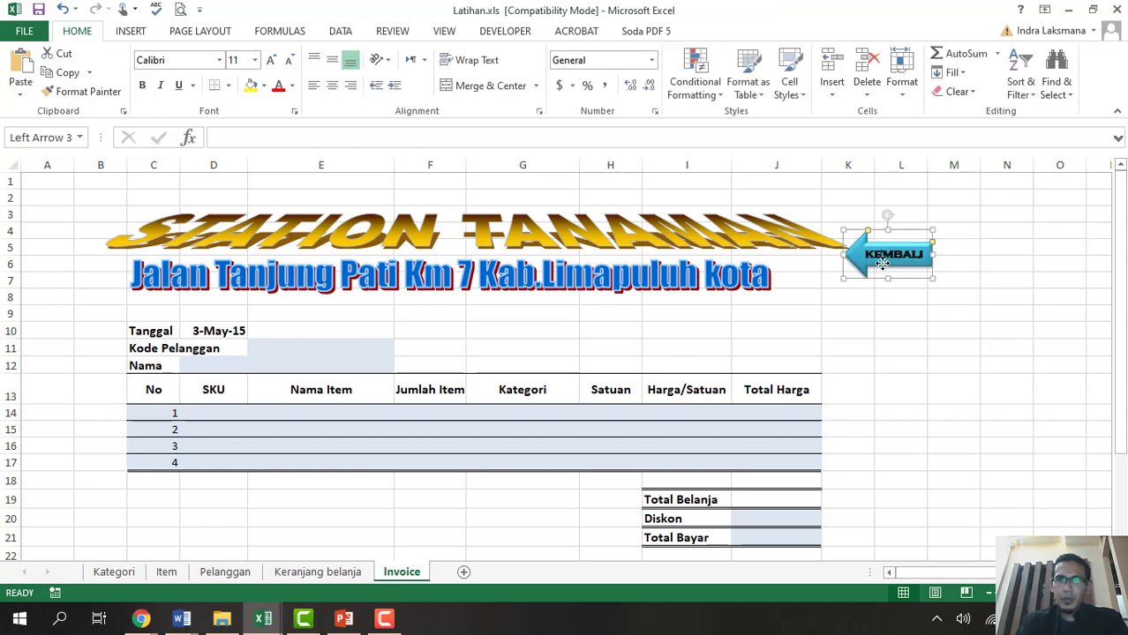
{"action": "right_click", "coordinate": [882, 265]}
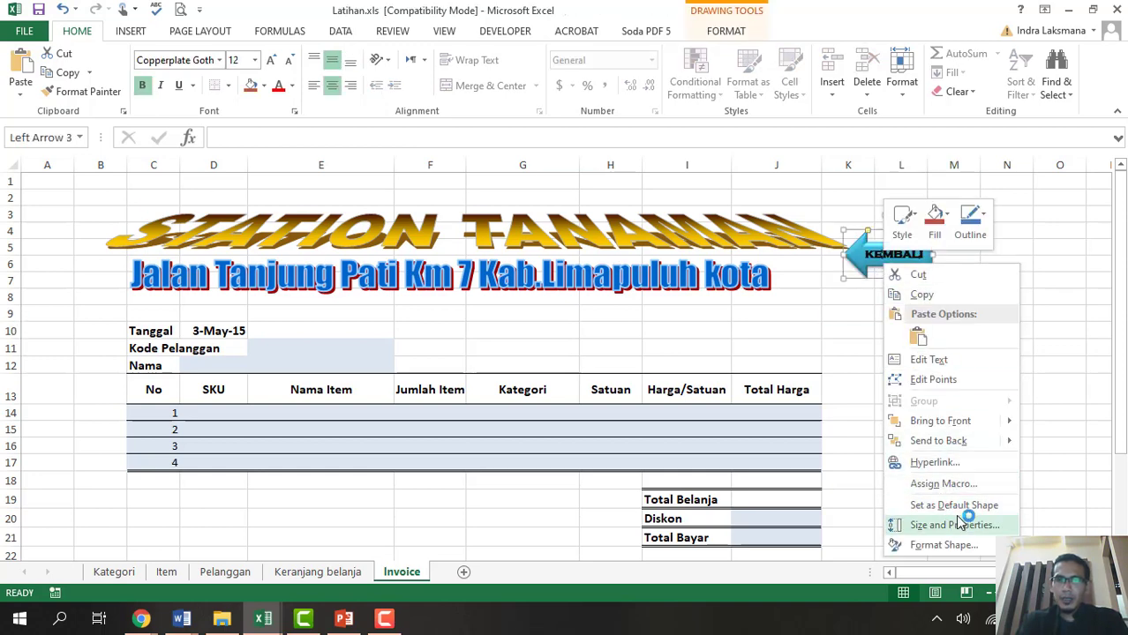
{"action": "left_click", "coordinate": [935, 463]}
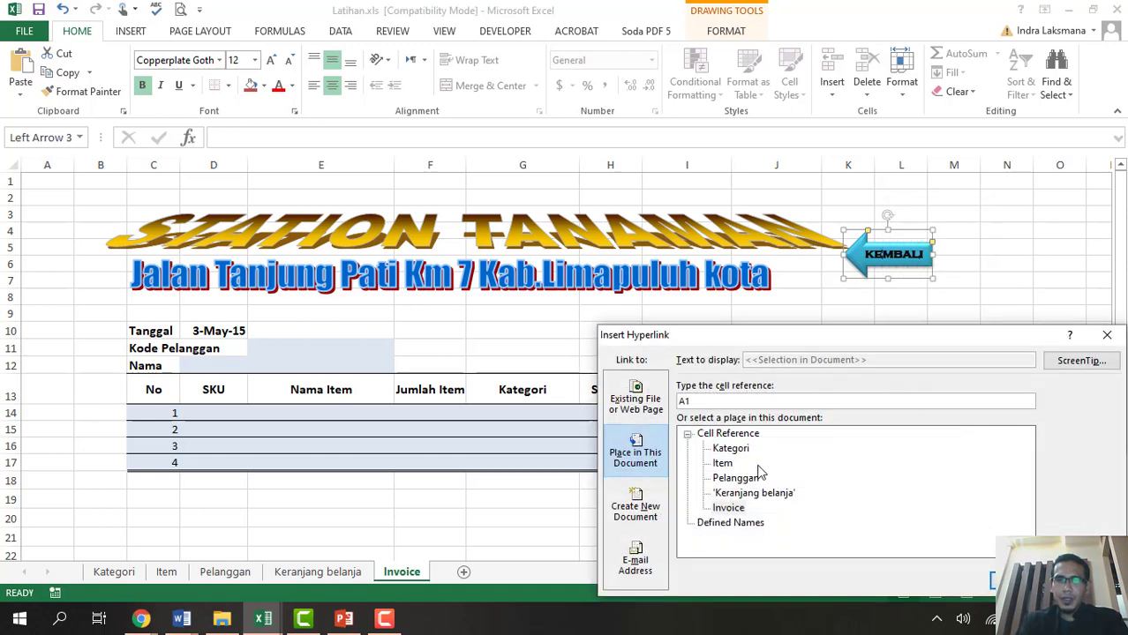
{"action": "left_click", "coordinate": [749, 494]}
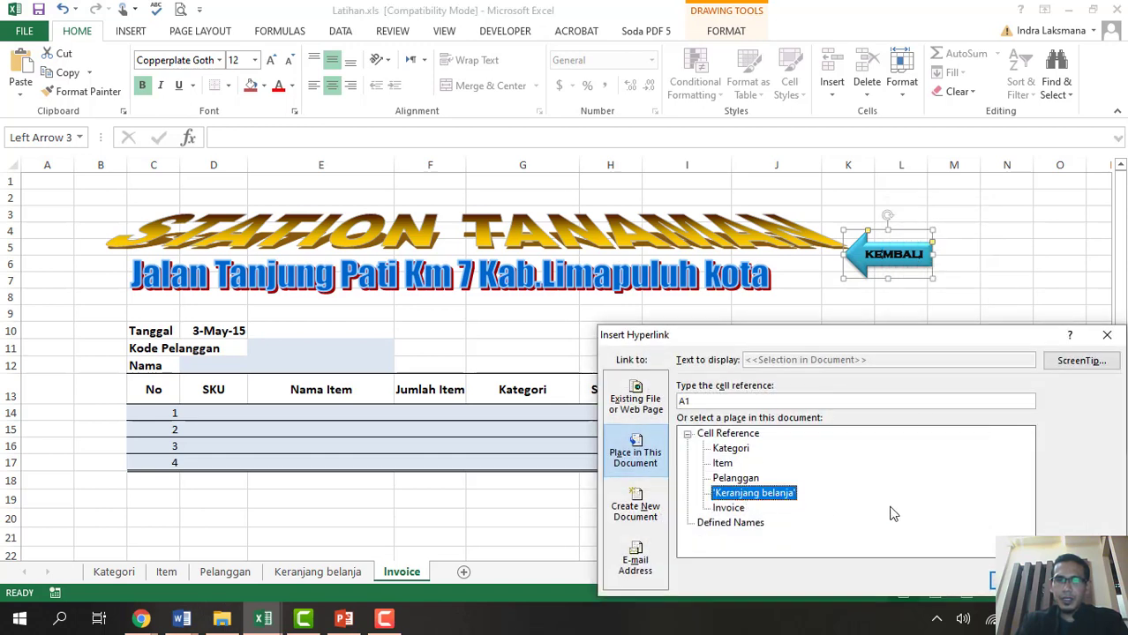
{"action": "left_click", "coordinate": [1013, 581]}
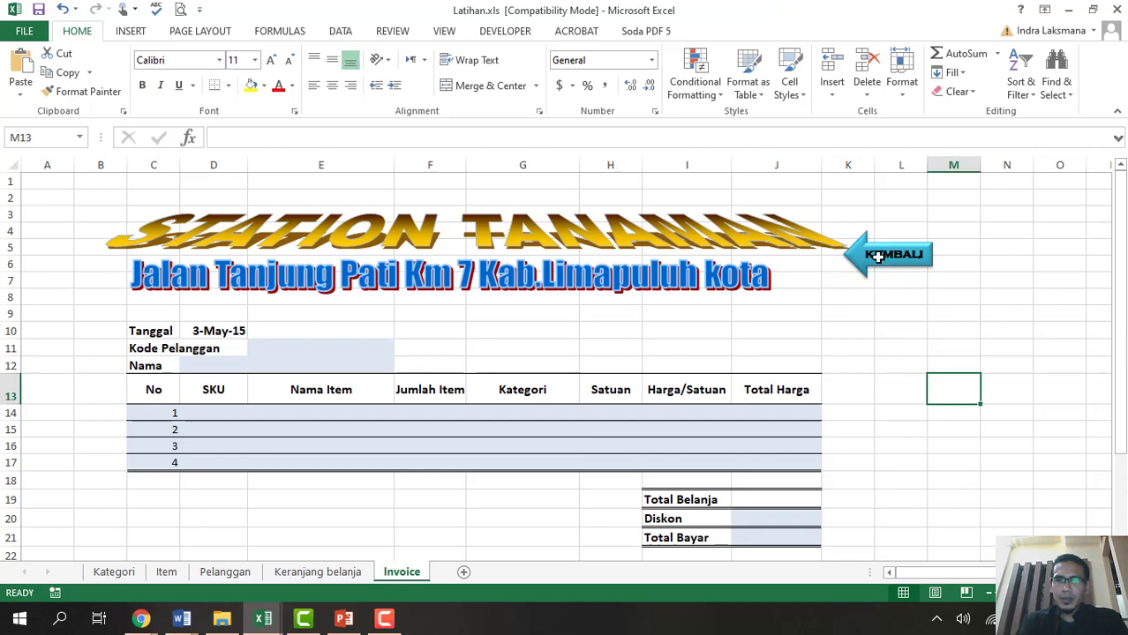
{"action": "left_click", "coordinate": [874, 252]}
Copy the basket table in A1:C6 of the Keranjang belanja sheet and paste the copy starting at cell F1.
{"action": "left_click", "coordinate": [192, 339]}
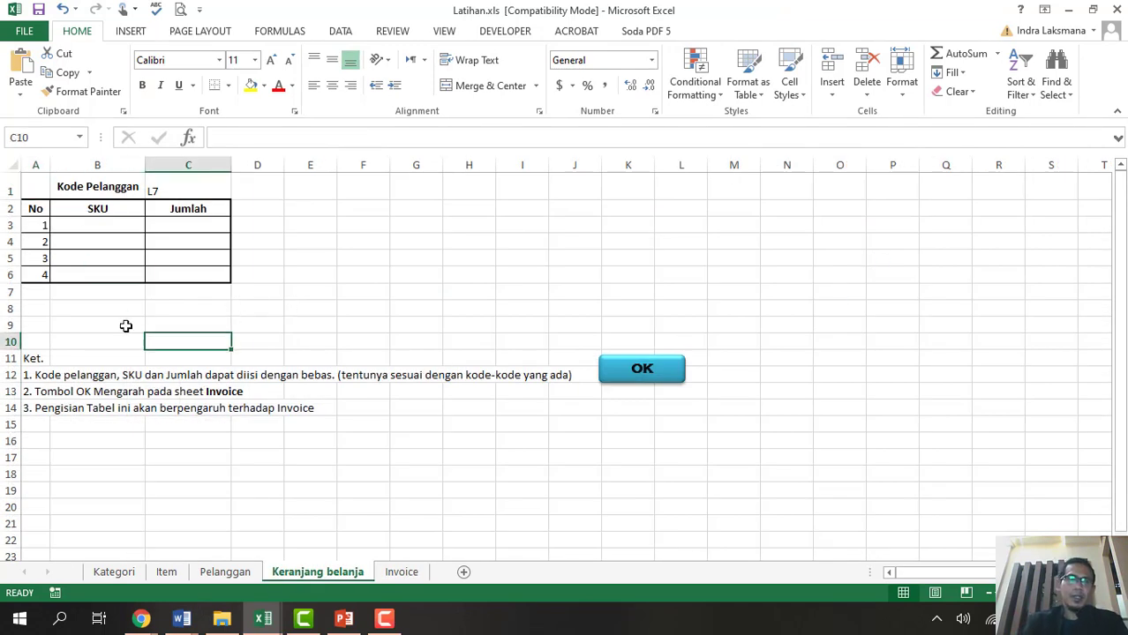
{"action": "left_click_drag", "start_coordinate": [50, 189], "coordinate": [226, 281]}
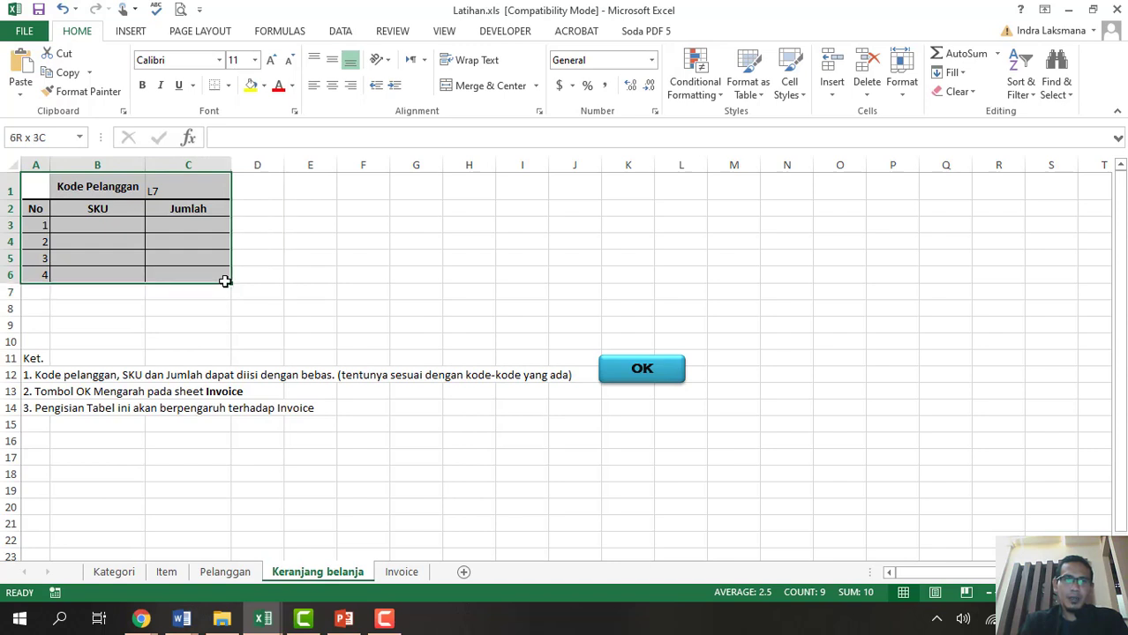
{"action": "key", "text": "ctrl+c"}
{"action": "left_click", "coordinate": [361, 189]}
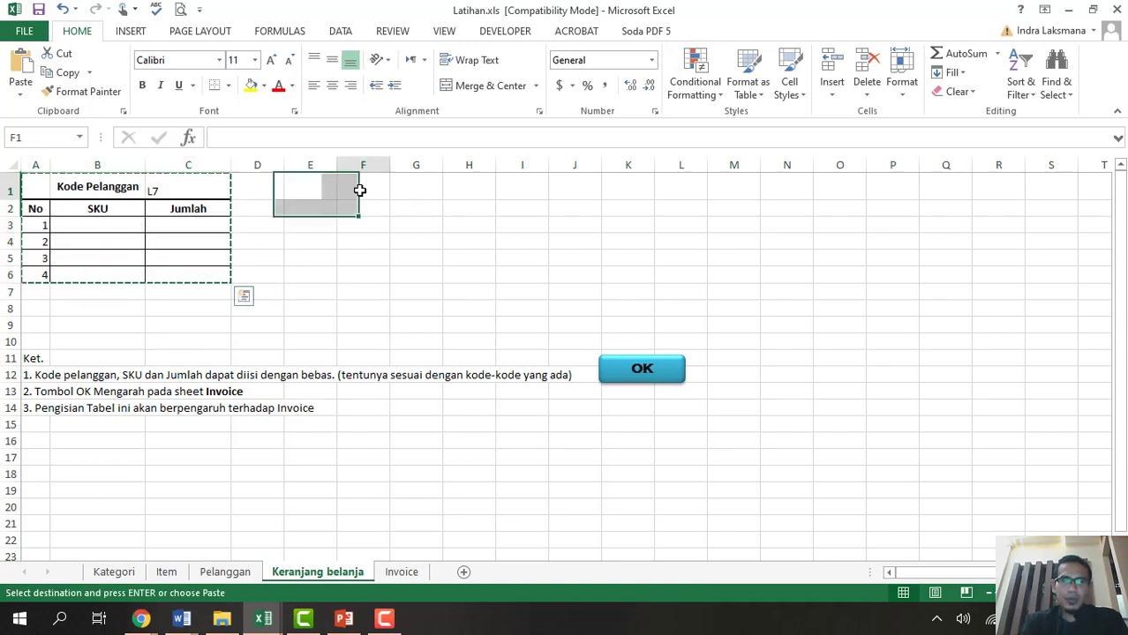
{"action": "key", "text": "ctrl+v"}
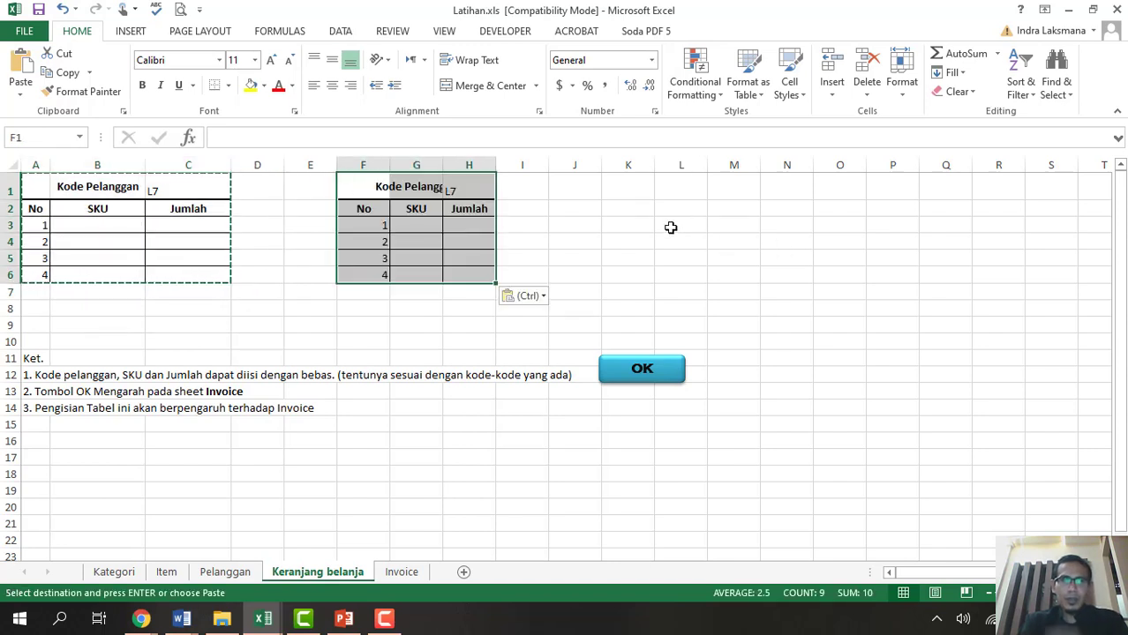
Replace the customer code in cell C1 of the first basket with a different customer's code.
{"action": "left_click", "coordinate": [184, 176]}
{"action": "type", "text": "S6"}
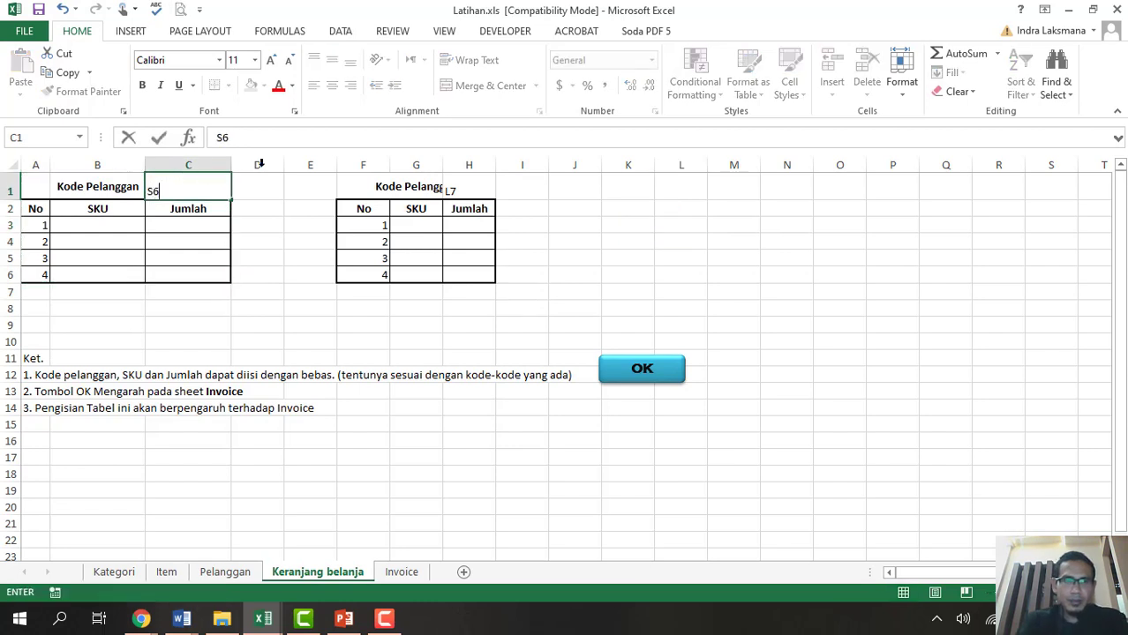
{"action": "left_click", "coordinate": [456, 190]}
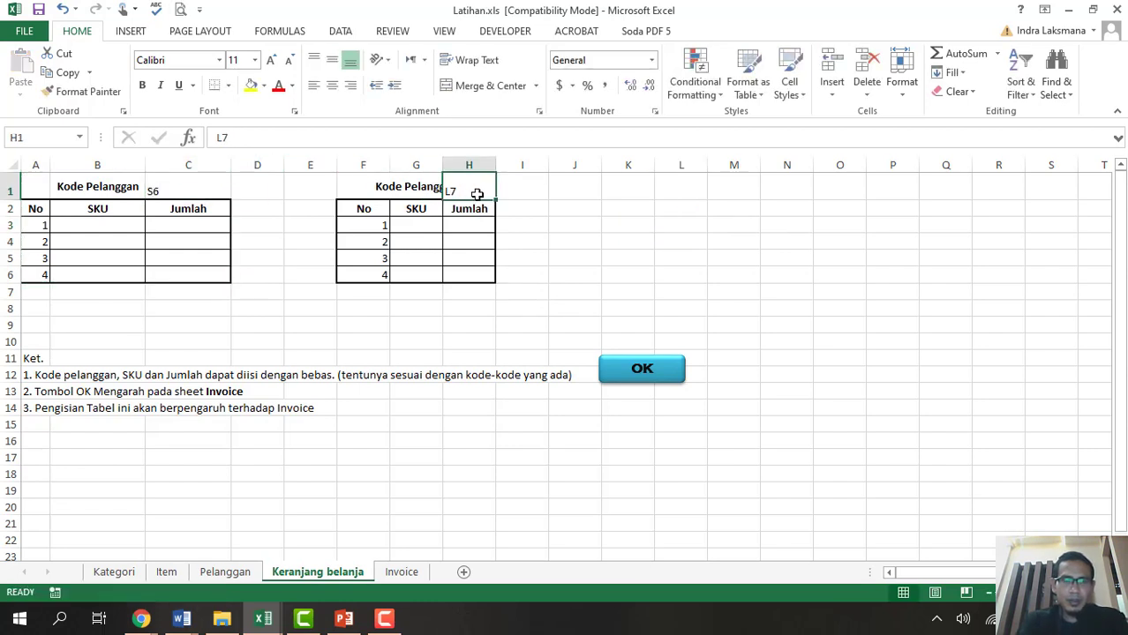
{"action": "left_click", "coordinate": [495, 302]}
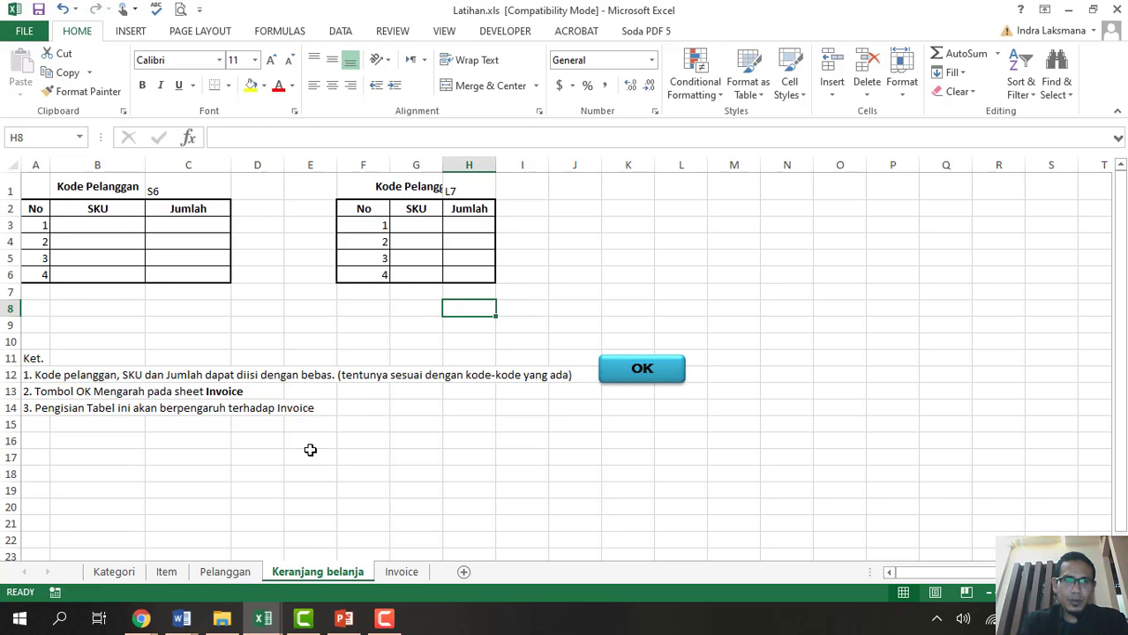
Look up the second basket's customer code in the Pelanggan sheet's customer list and return to the Keranjang belanja sheet.
{"action": "left_click", "coordinate": [114, 572]}
{"action": "left_click", "coordinate": [221, 572]}
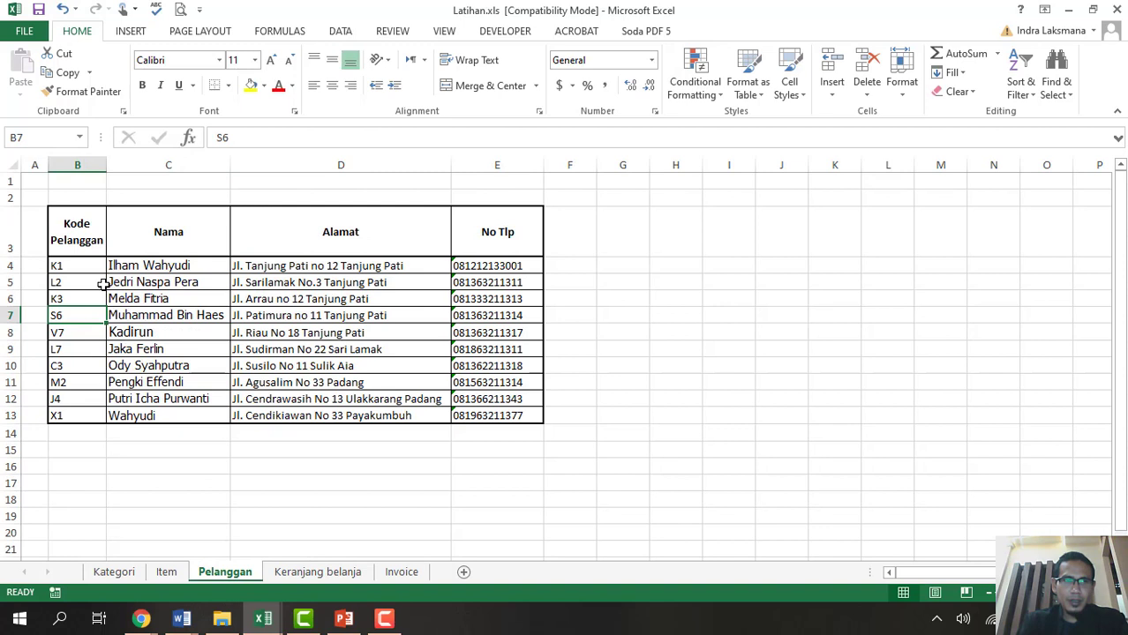
{"action": "left_click", "coordinate": [62, 351]}
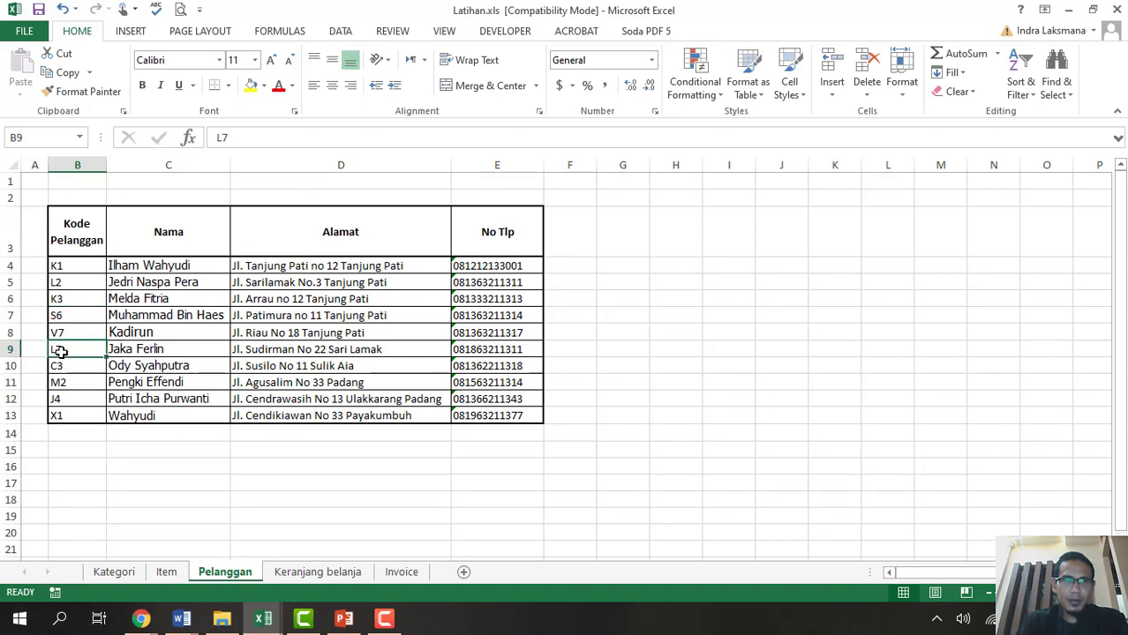
{"action": "left_click", "coordinate": [399, 574]}
{"action": "left_click", "coordinate": [327, 573]}
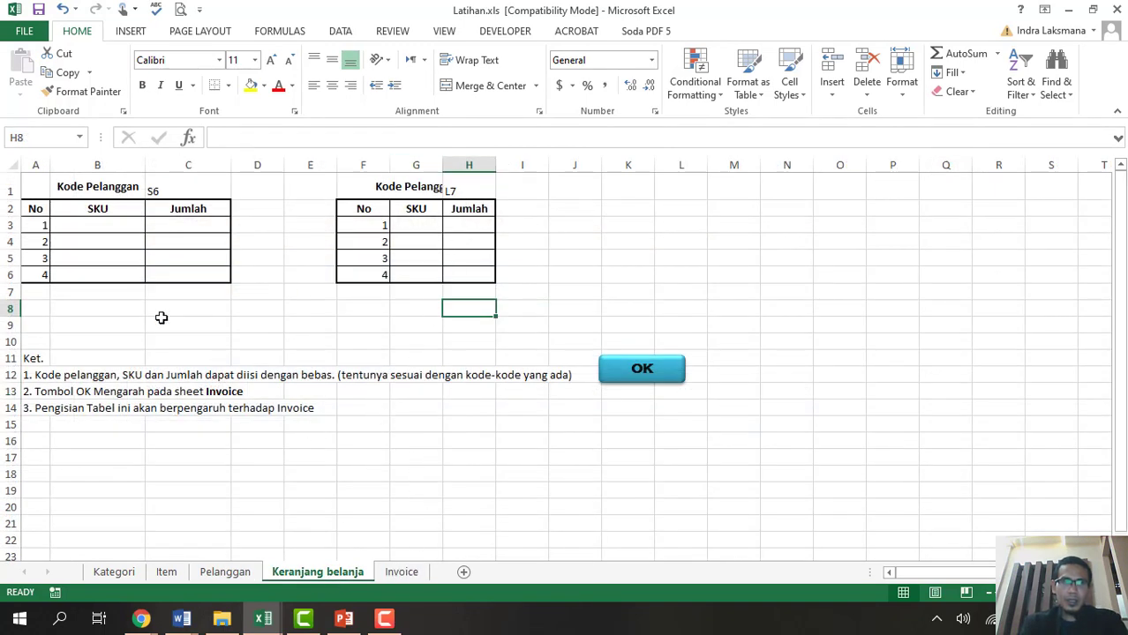
Copy the SKUs 10SY1, 11BR2, 10BB2 and 10BB3 from the Item sheet into cells B3:B6 of the first basket on Keranjang belanja.
{"action": "left_click", "coordinate": [168, 574]}
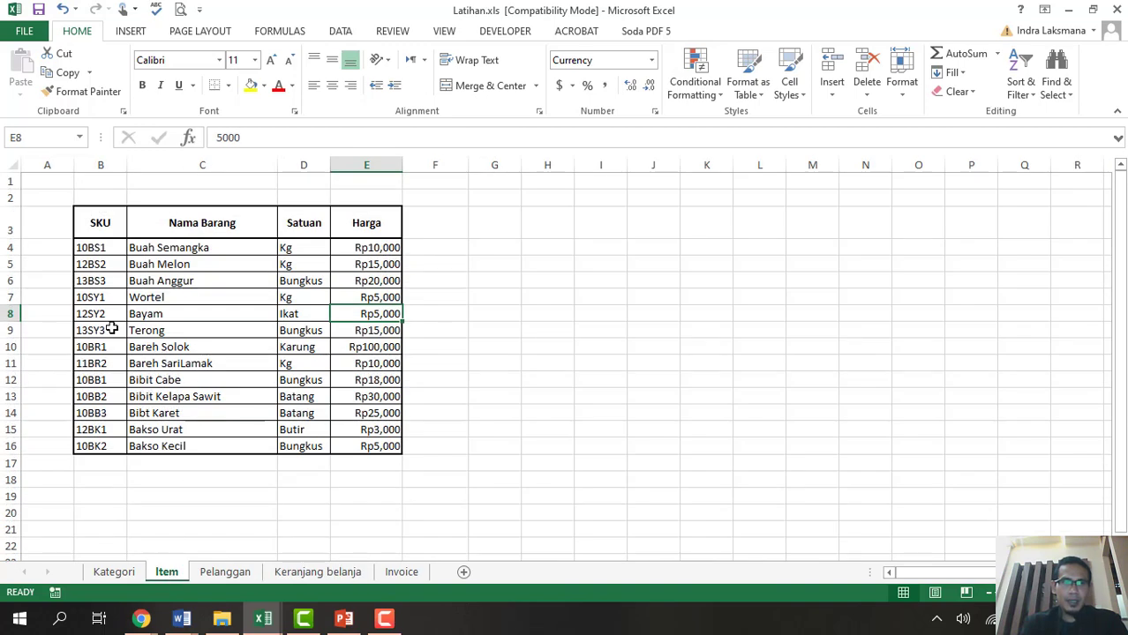
{"action": "left_click", "coordinate": [88, 297]}
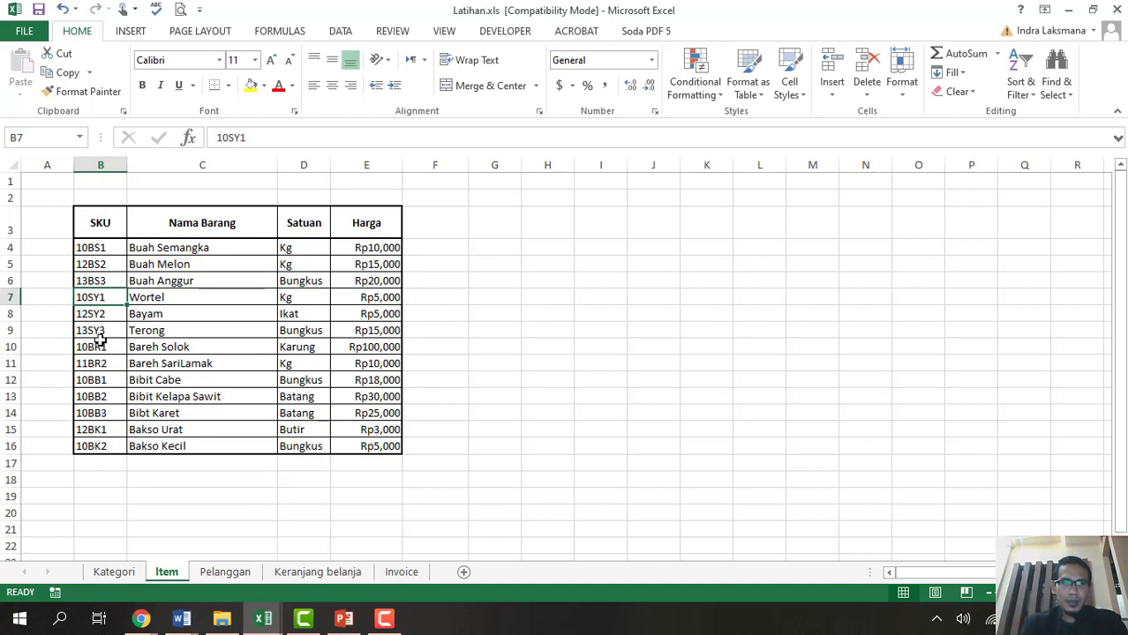
{"action": "left_click", "coordinate": [92, 364], "text": "ctrl"}
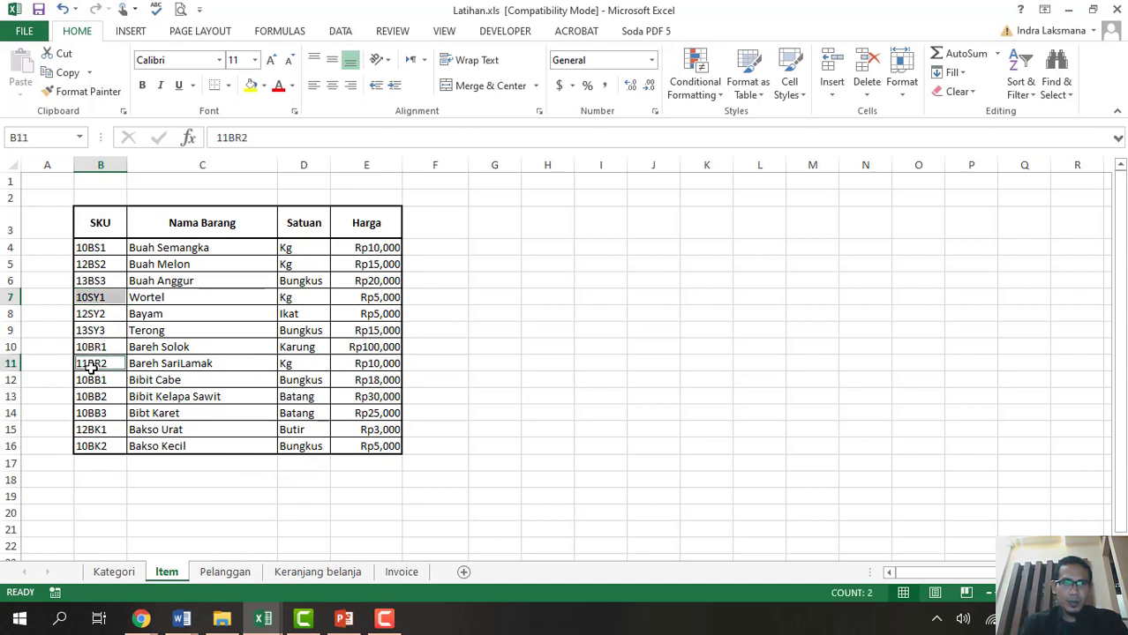
{"action": "left_click", "coordinate": [93, 413], "text": "ctrl"}
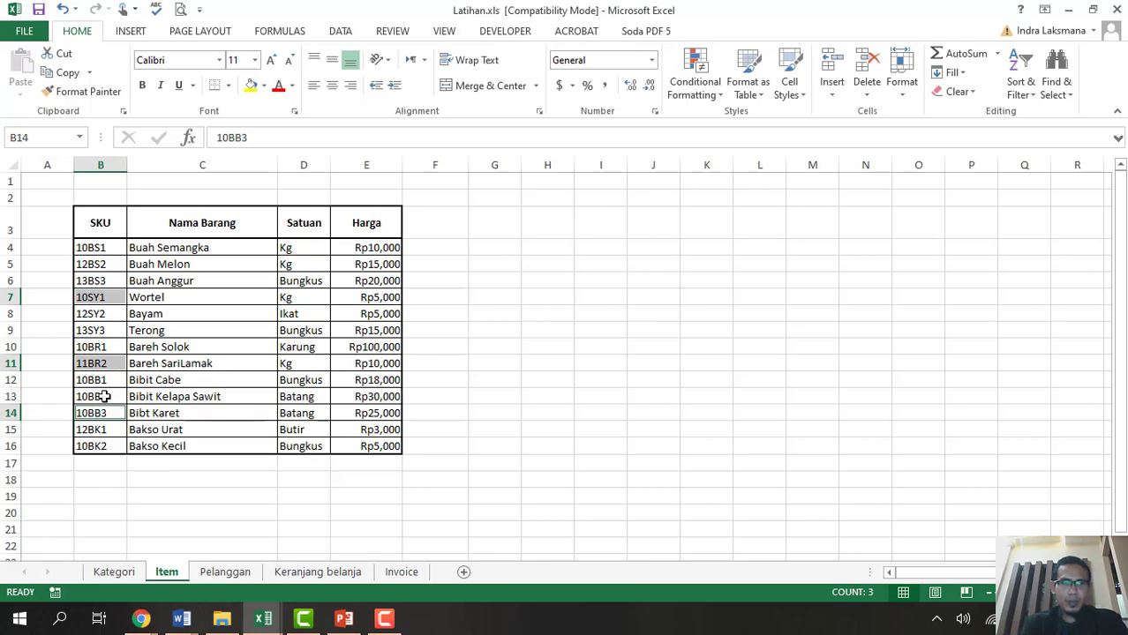
{"action": "left_click", "coordinate": [104, 395], "text": "ctrl"}
{"action": "key", "text": "ctrl+c"}
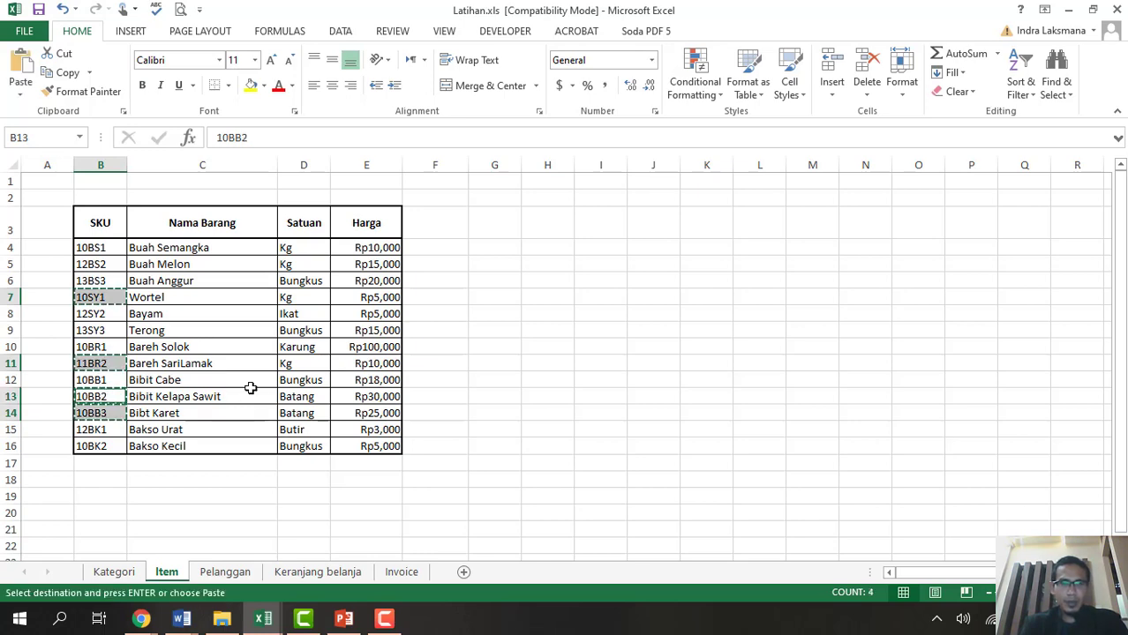
{"action": "left_click", "coordinate": [402, 579]}
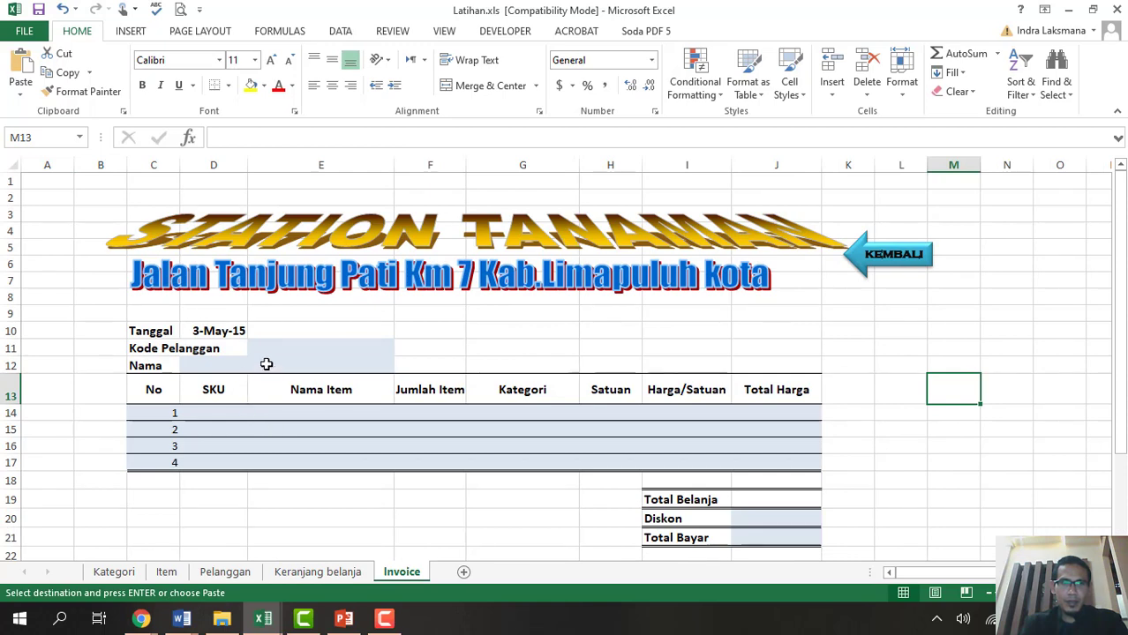
{"action": "left_click", "coordinate": [316, 574]}
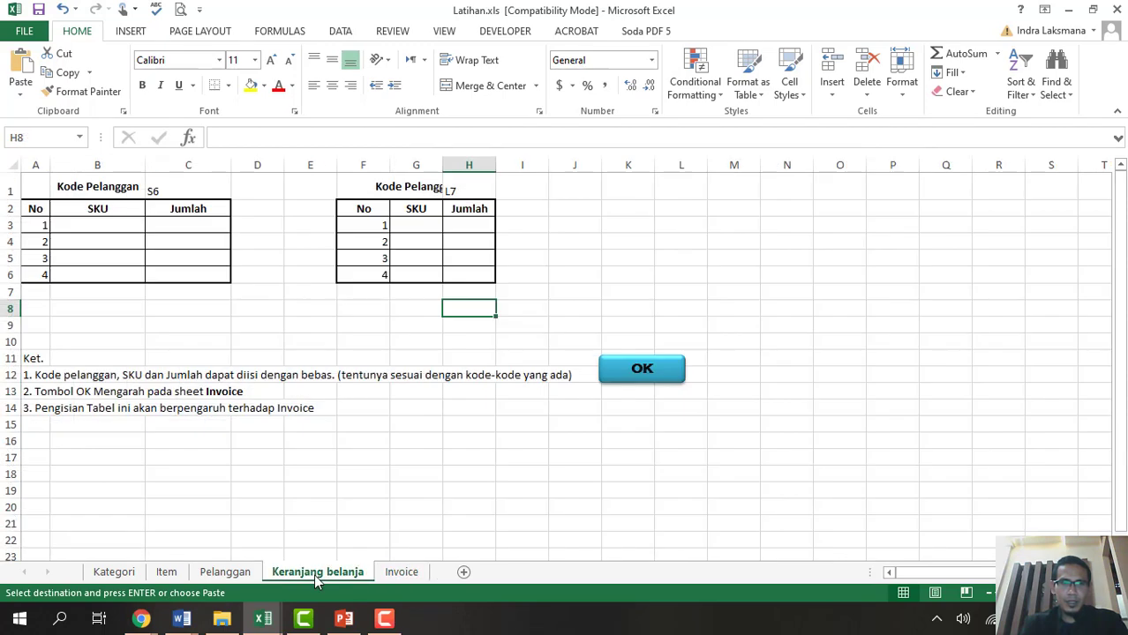
{"action": "left_click", "coordinate": [66, 222]}
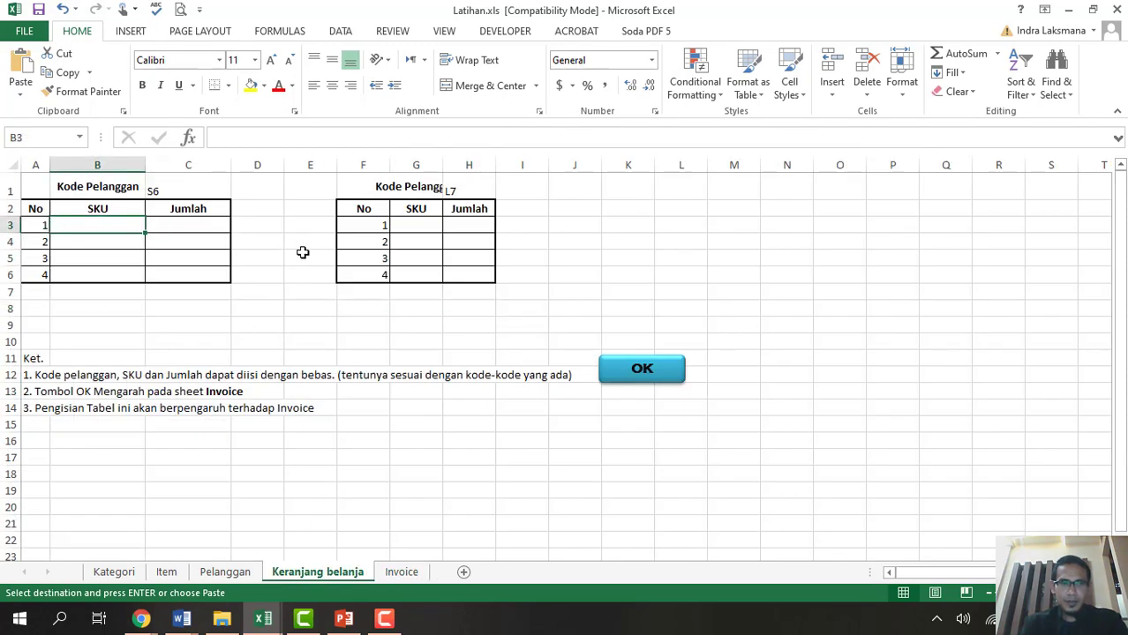
{"action": "key", "text": "ctrl+v"}
Enter the quantities 20, 15, 11 and 20 in cells C3:C6 of the first basket.
{"action": "left_click", "coordinate": [180, 229]}
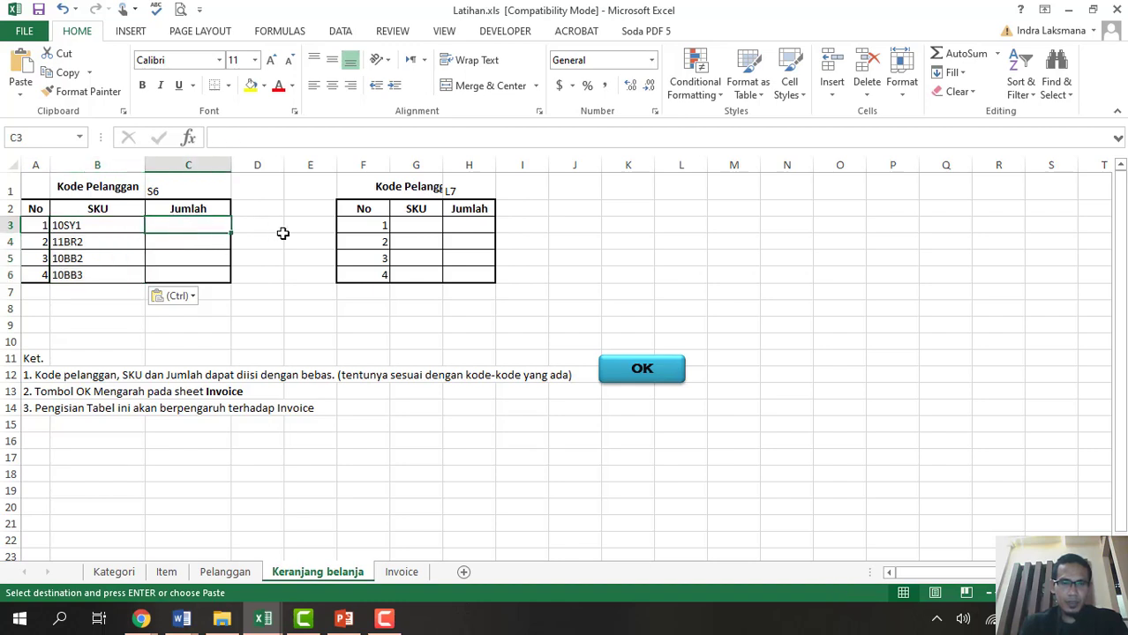
{"action": "type", "text": "20"}
{"action": "key", "text": "Return"}
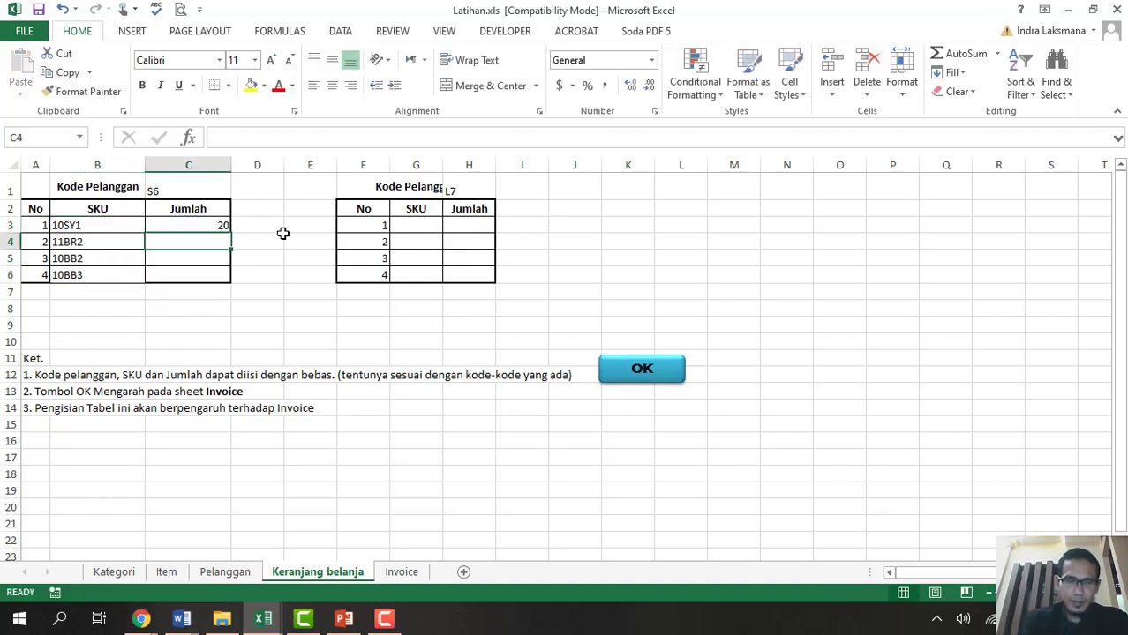
{"action": "type", "text": "15"}
{"action": "left_click", "coordinate": [282, 233]}
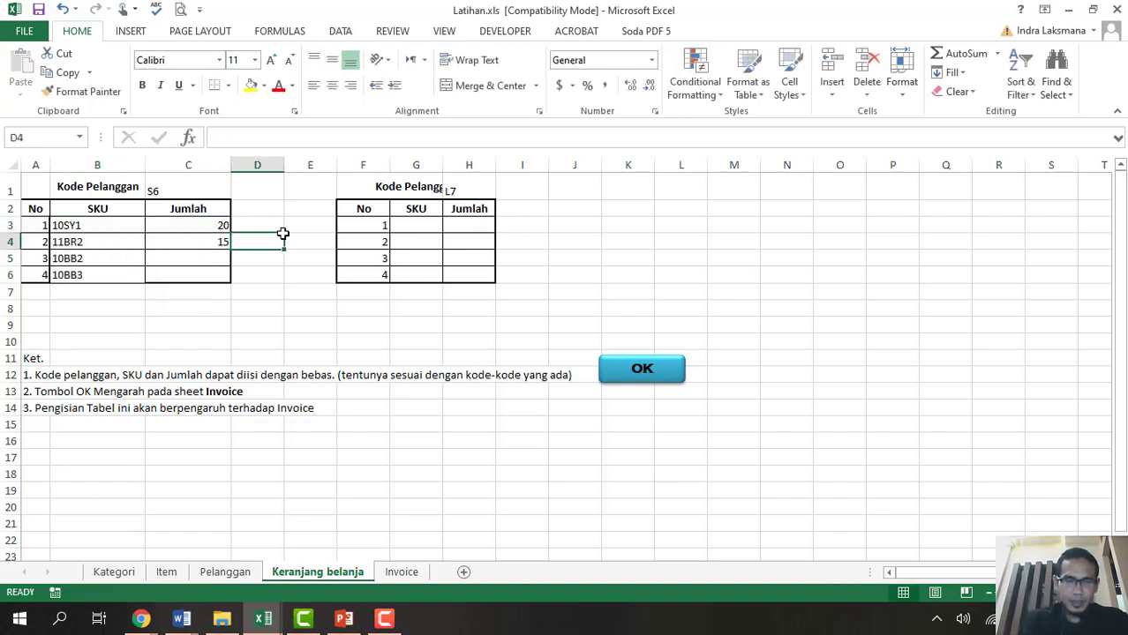
{"action": "key", "text": "Return"}
{"action": "type", "text": "11"}
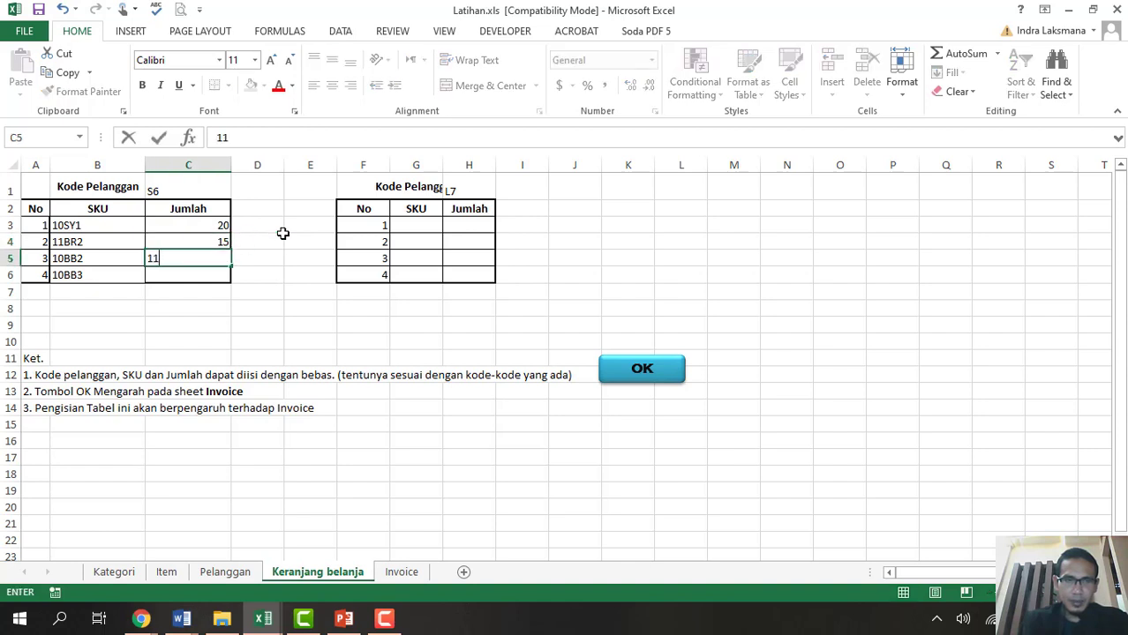
{"action": "key", "text": "Return"}
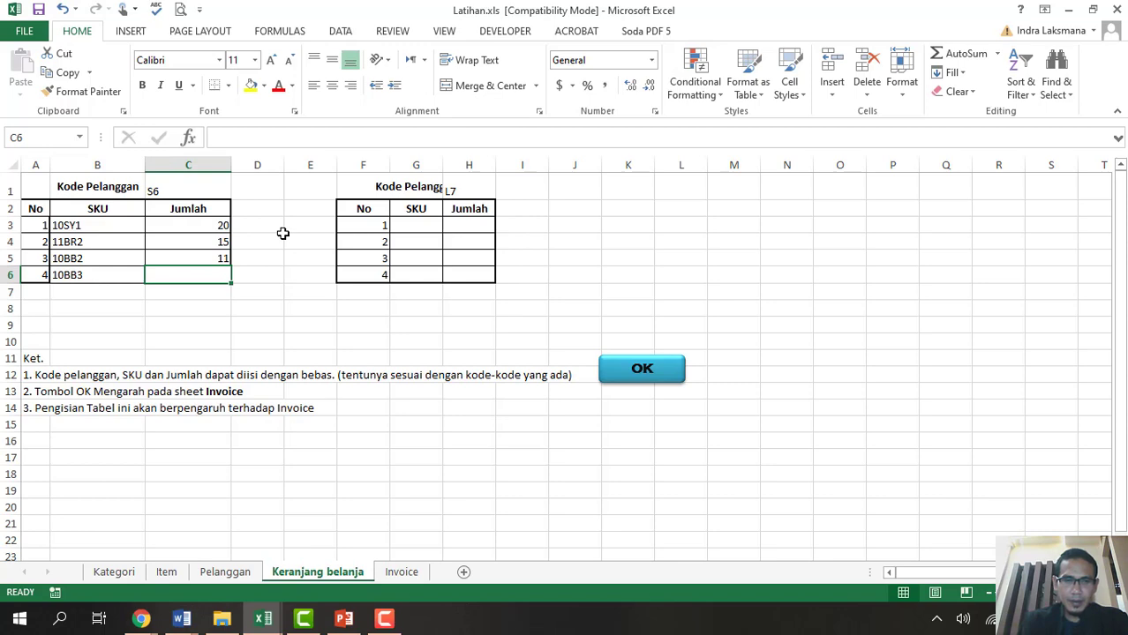
{"action": "type", "text": "20"}
{"action": "key", "text": "Return"}
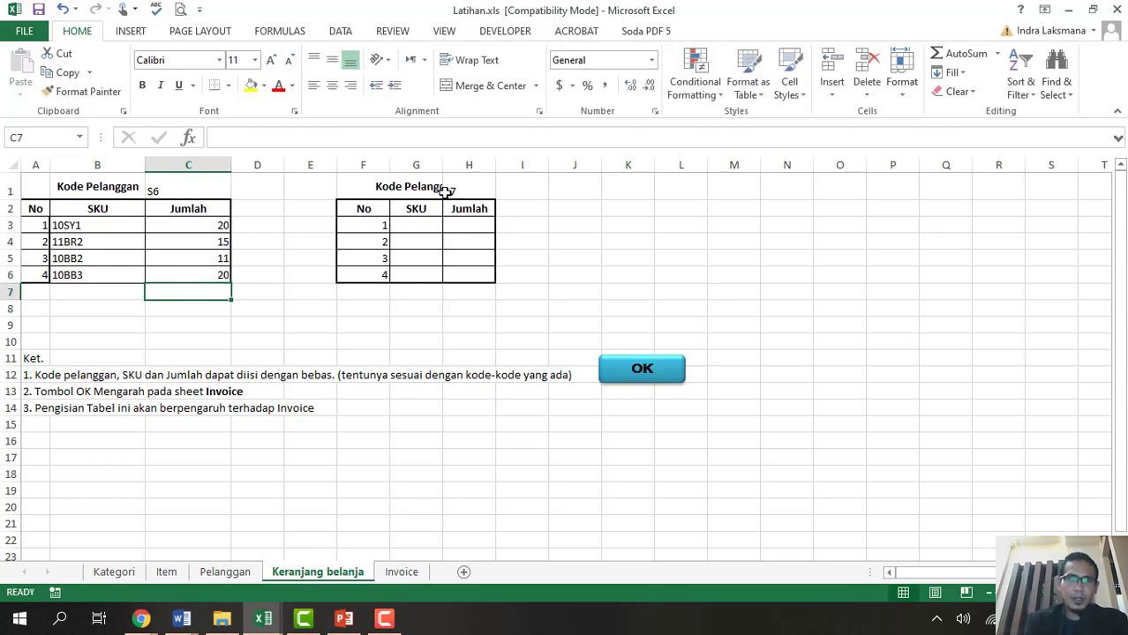
Copy the SKUs 12BS2, 10BR1, 10BB3 and 10BK2 from the Item sheet into cells G3:G6 of the second basket on Keranjang belanja.
{"action": "left_click", "coordinate": [448, 190]}
{"action": "left_click", "coordinate": [239, 574]}
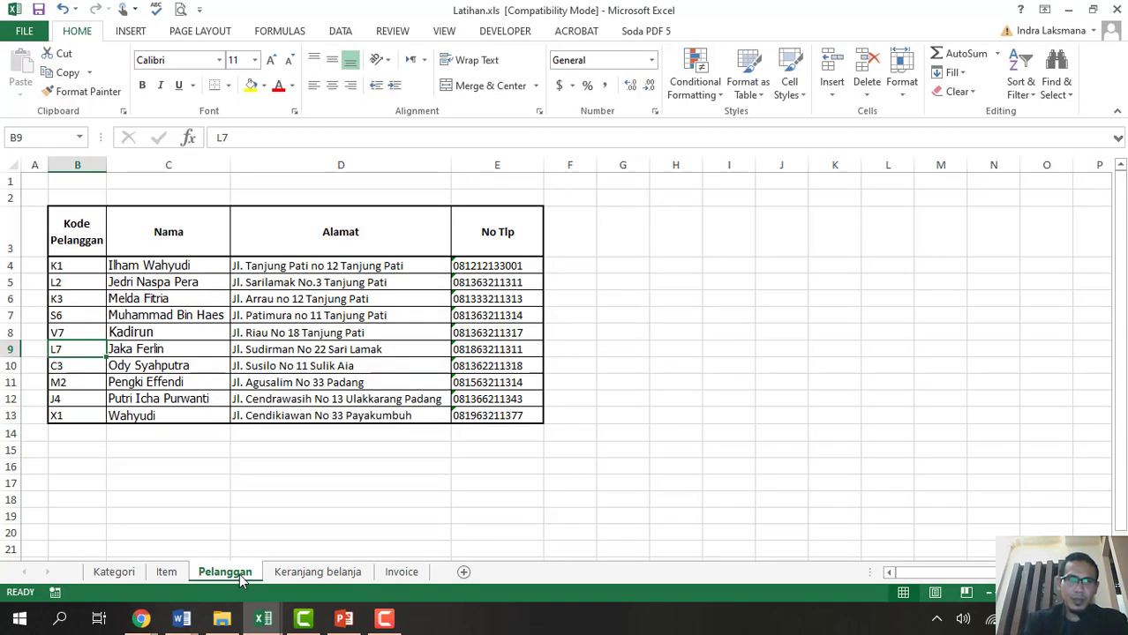
{"action": "left_click", "coordinate": [167, 574]}
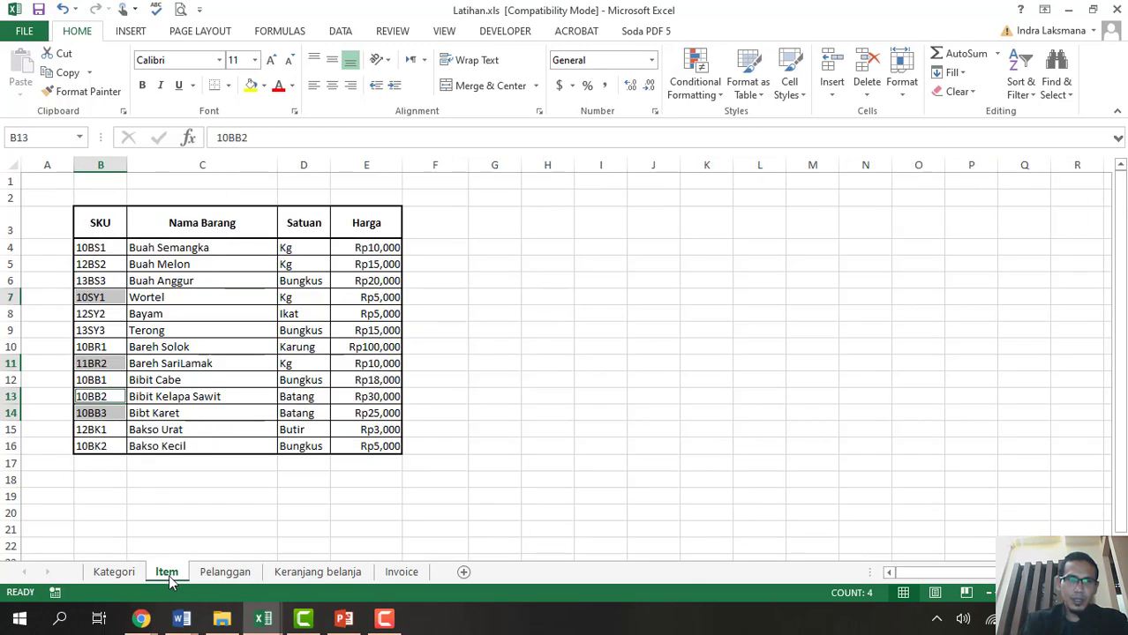
{"action": "left_click", "coordinate": [91, 267]}
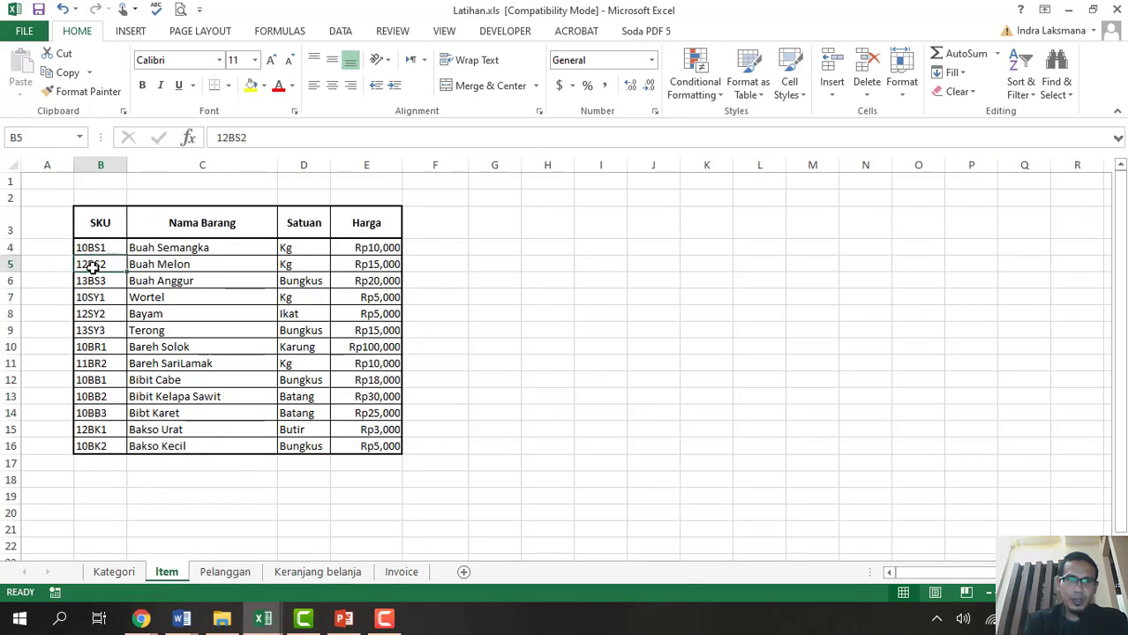
{"action": "left_click", "coordinate": [90, 353], "text": "ctrl"}
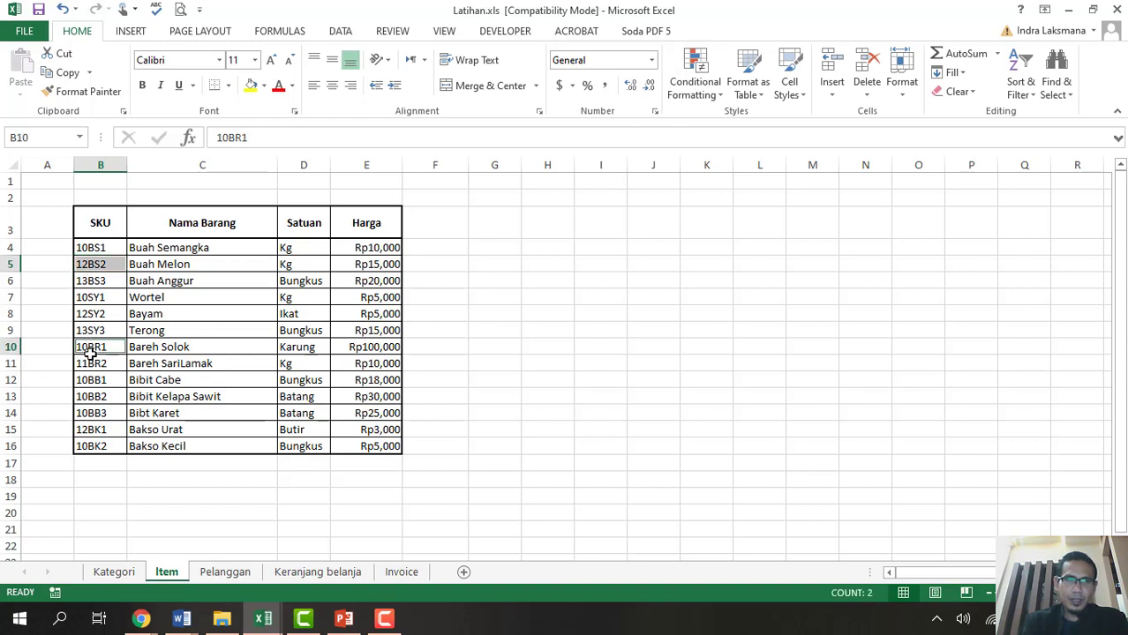
{"action": "left_click", "coordinate": [102, 416], "text": "ctrl"}
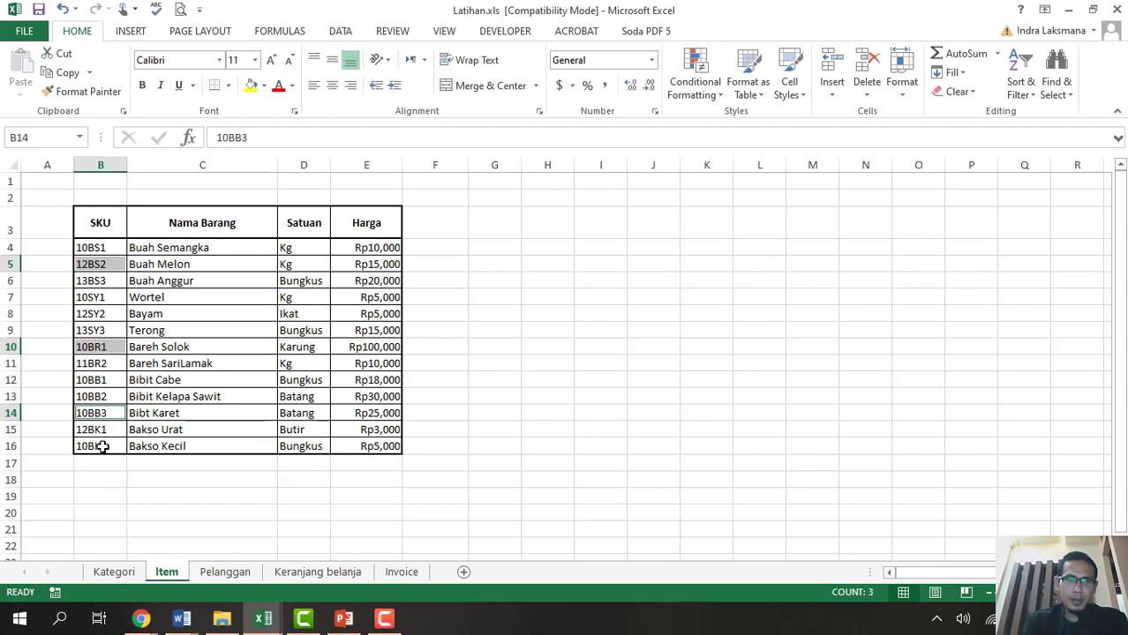
{"action": "left_click", "coordinate": [100, 445], "text": "ctrl"}
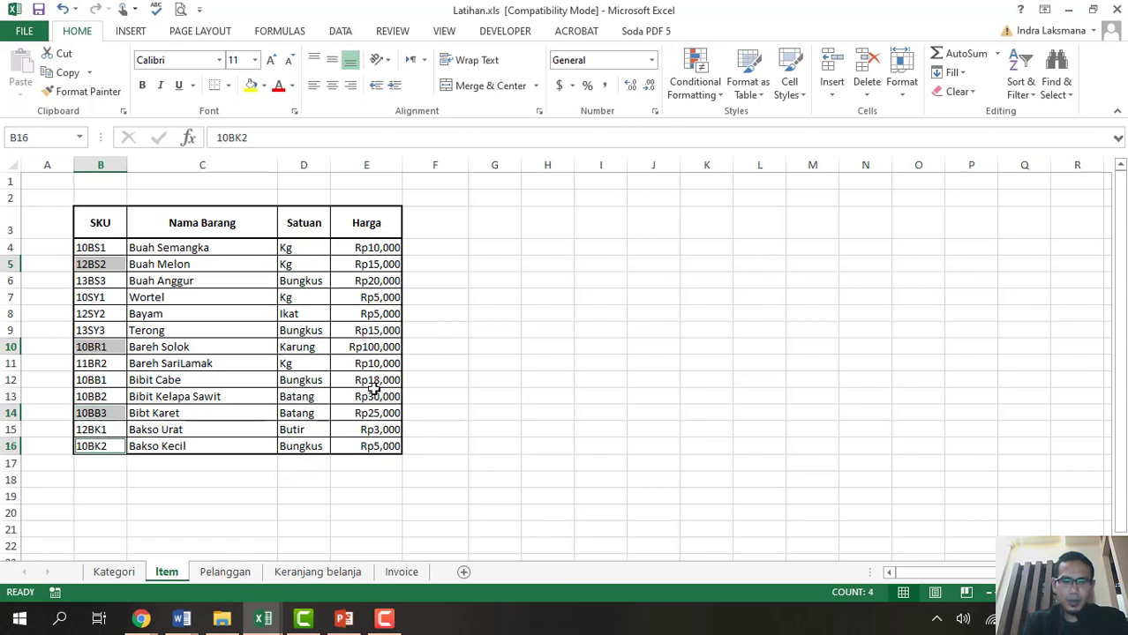
{"action": "key", "text": "ctrl+c"}
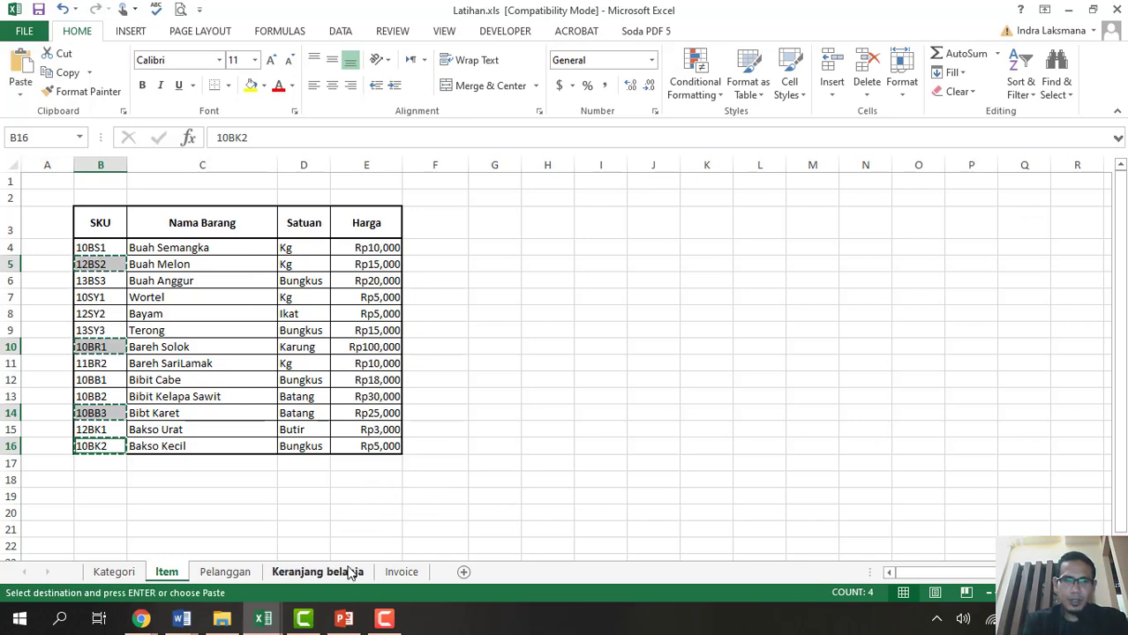
{"action": "left_click", "coordinate": [348, 572]}
{"action": "left_click", "coordinate": [416, 223]}
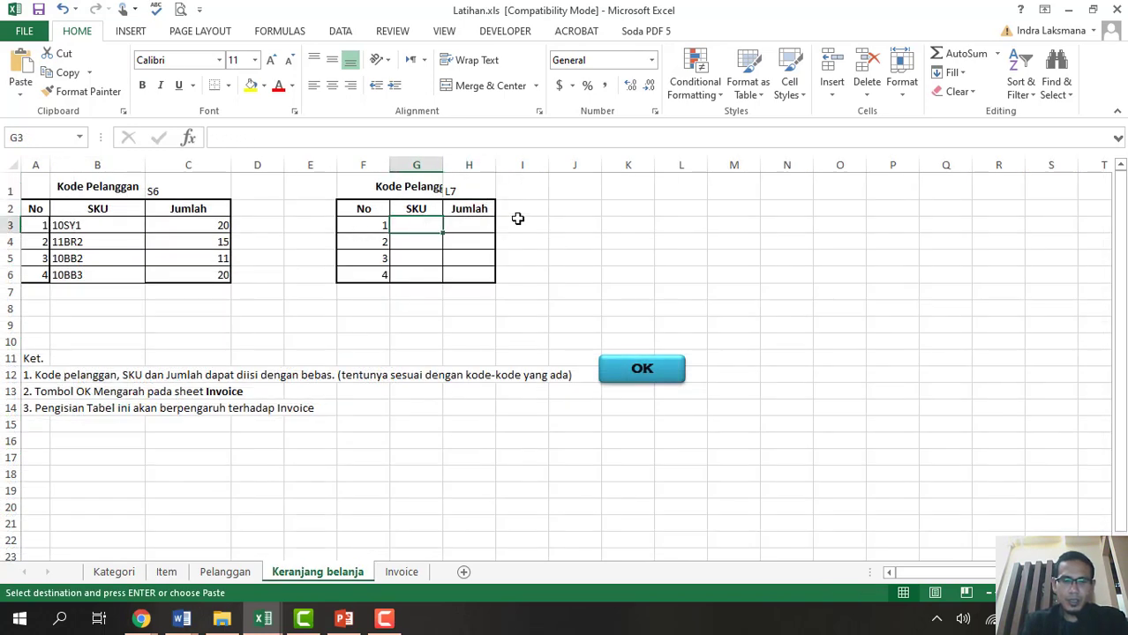
{"action": "key", "text": "ctrl+v"}
Enter the quantities 10, 12, 9 and 12 in cells H3:H6 of the second basket.
{"action": "left_click", "coordinate": [461, 231]}
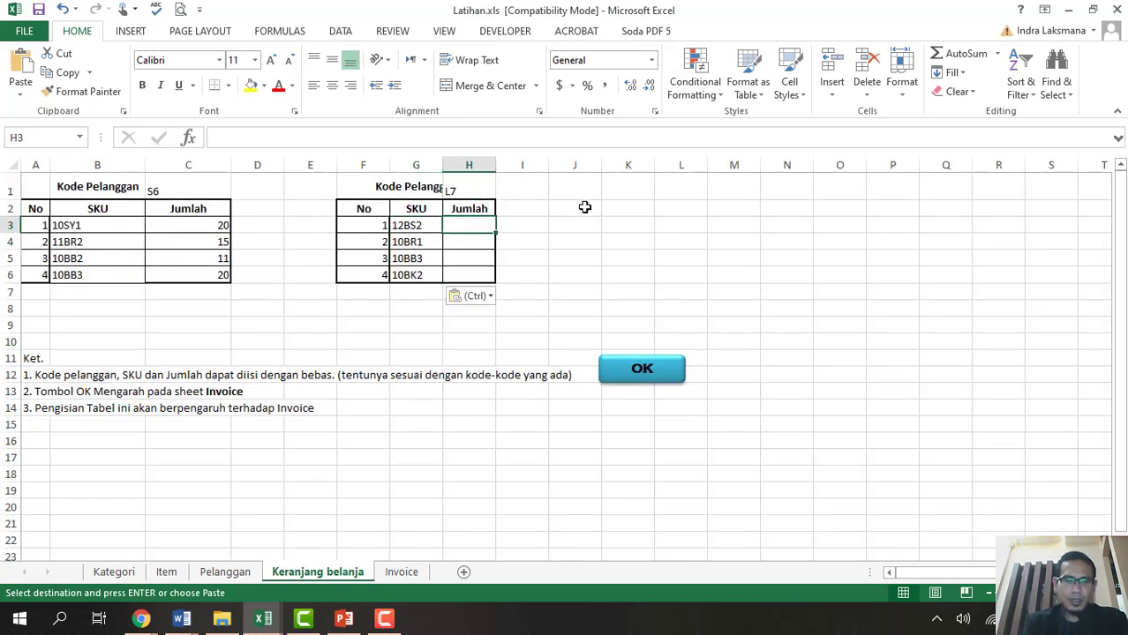
{"action": "type", "text": "10"}
{"action": "key", "text": "Return"}
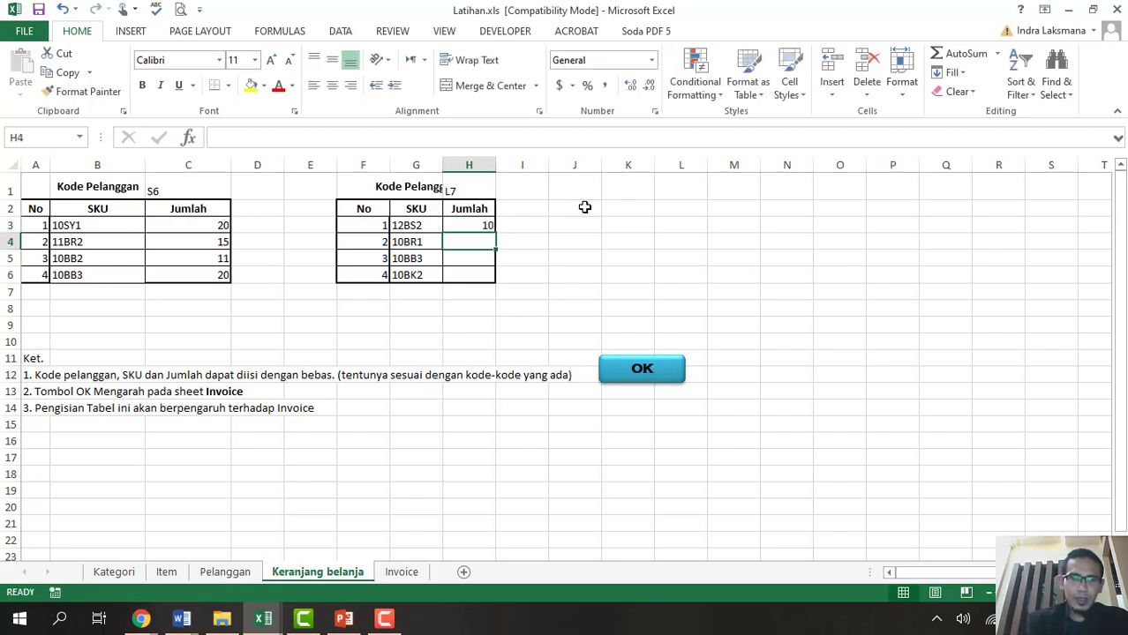
{"action": "type", "text": "12"}
{"action": "key", "text": "Return"}
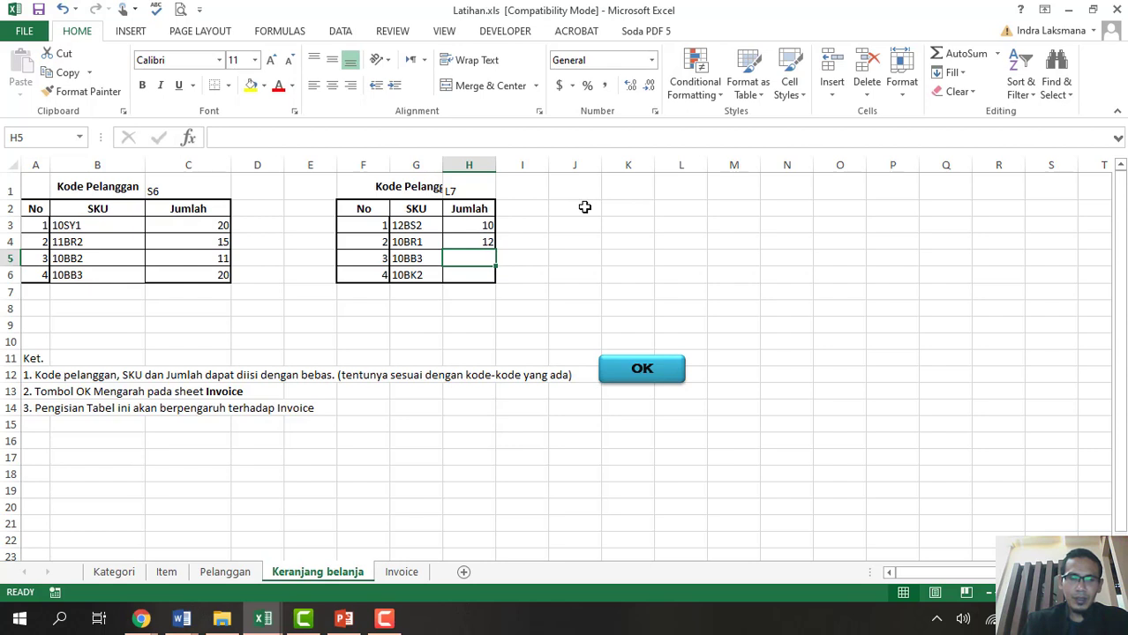
{"action": "type", "text": "1"}
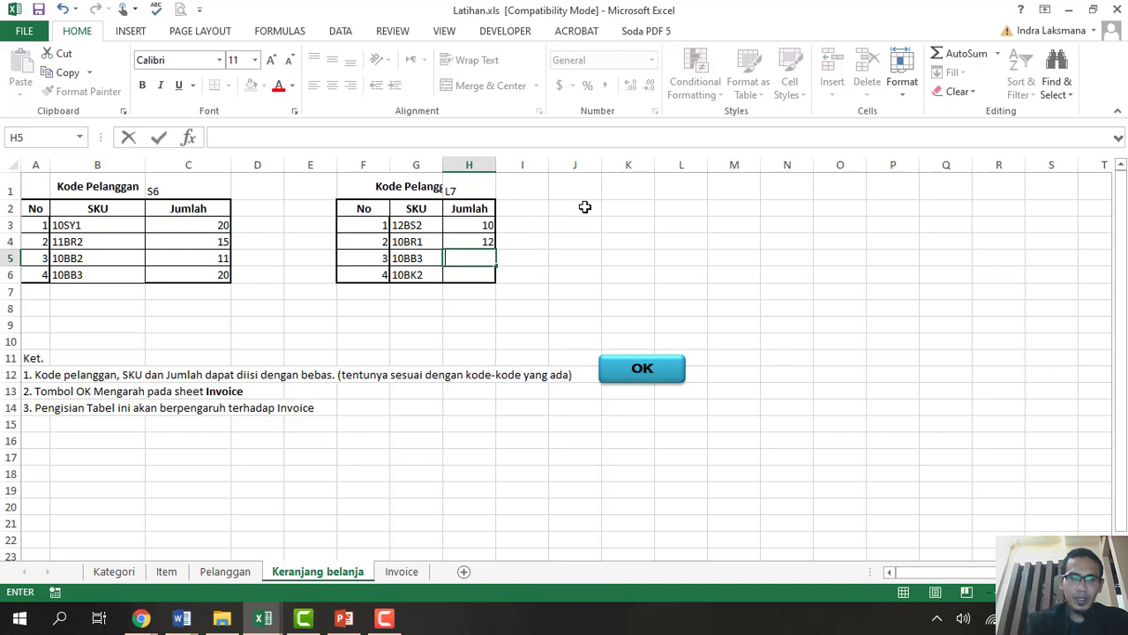
{"action": "key", "text": "Return"}
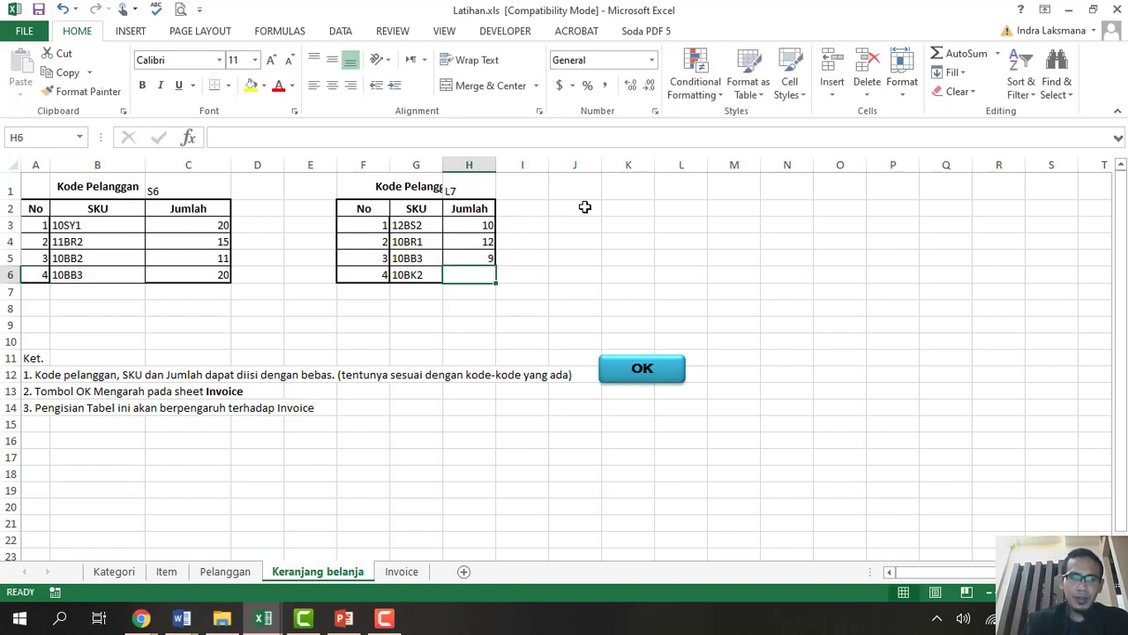
{"action": "type", "text": "12"}
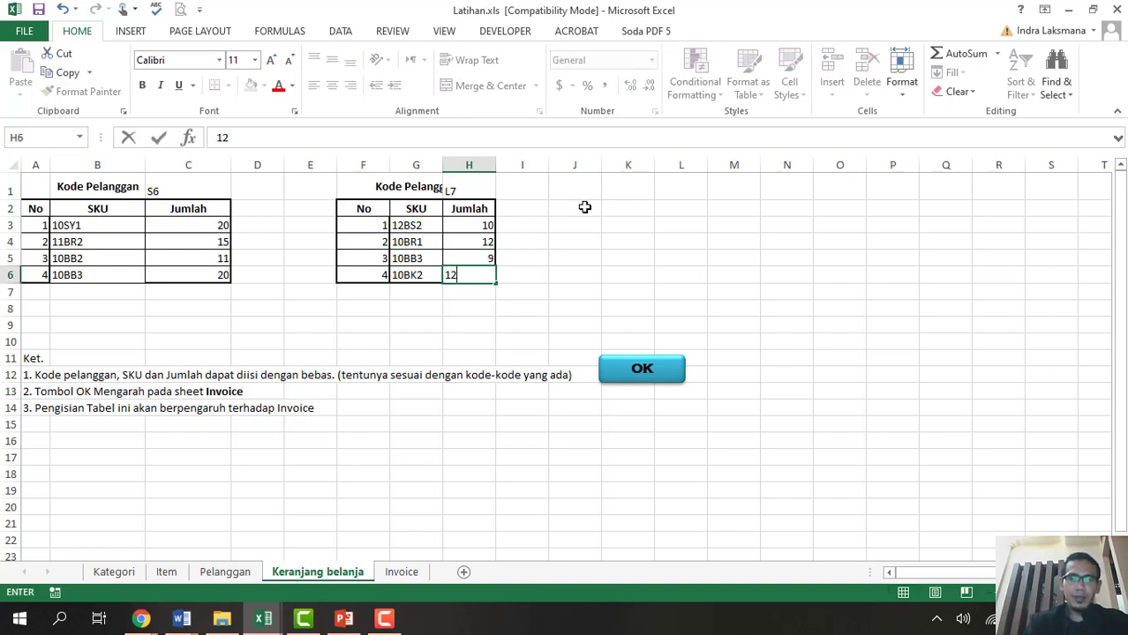
{"action": "key", "text": "Return"}
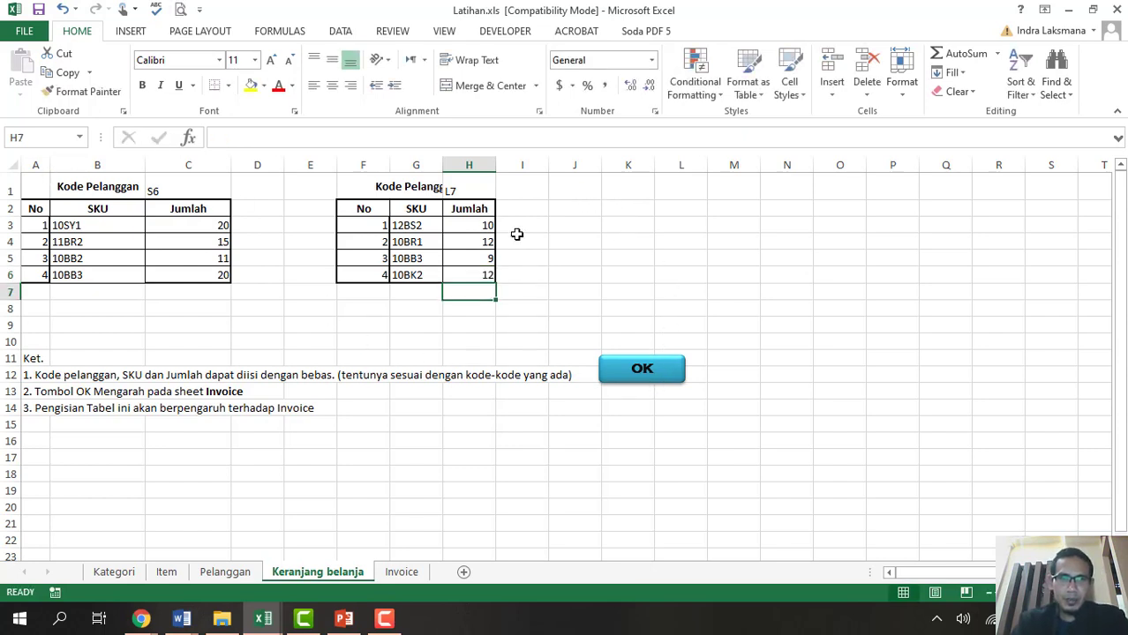
Enter the first basket's customer code from Keranjang belanja as the Kode Pelanggan in cell E11 of the Invoice sheet.
{"action": "left_click", "coordinate": [662, 376]}
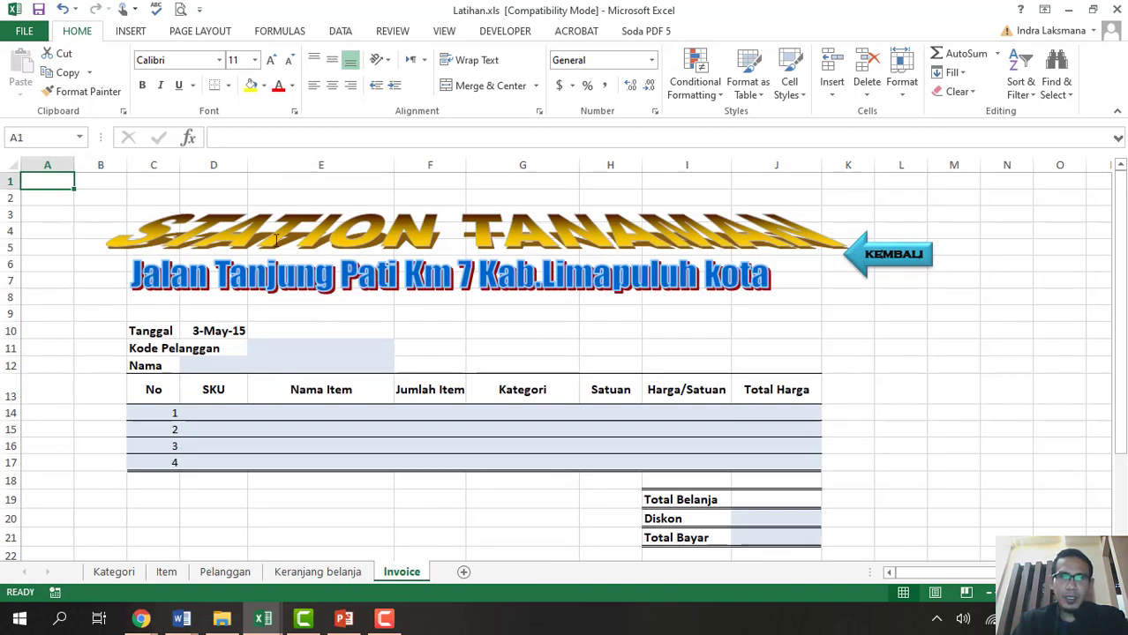
{"action": "left_click", "coordinate": [285, 349]}
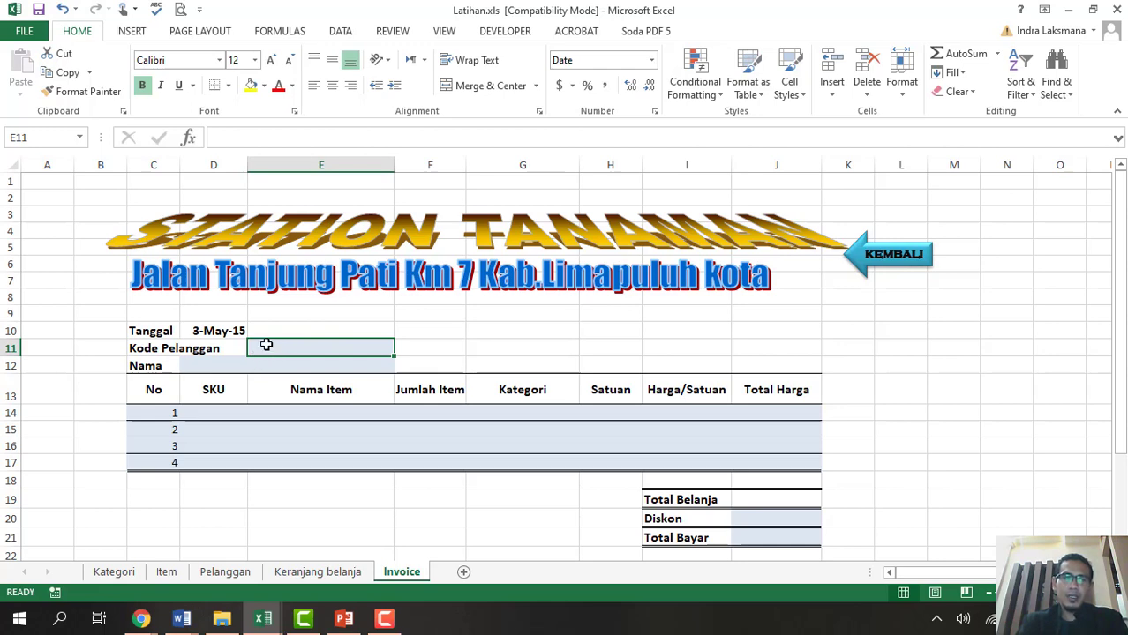
{"action": "left_click", "coordinate": [338, 573]}
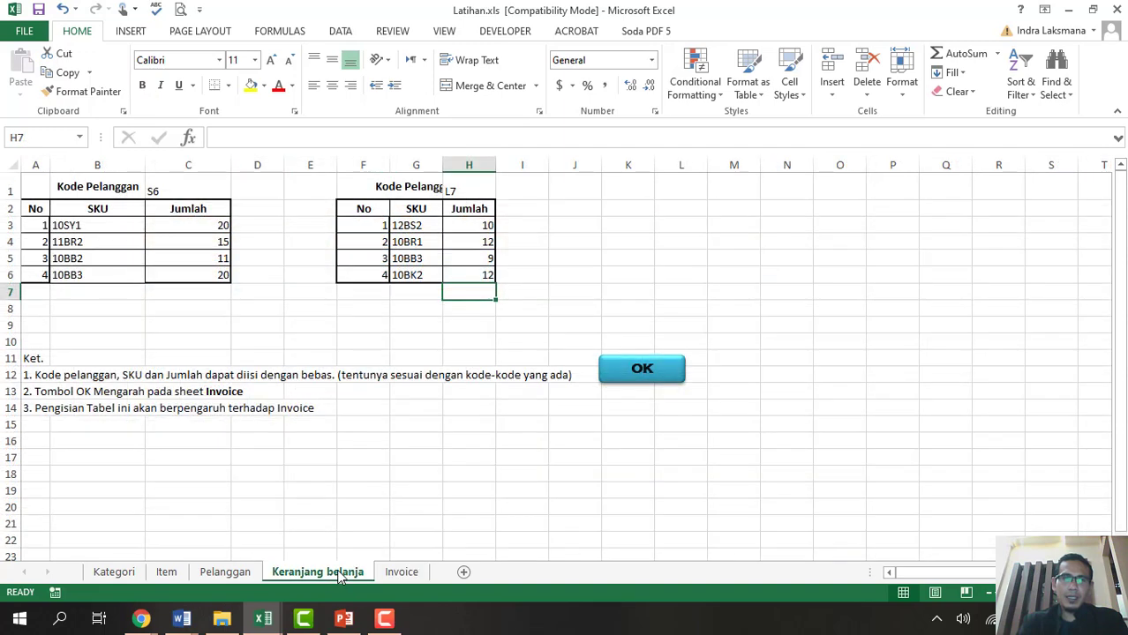
{"action": "left_click", "coordinate": [171, 189]}
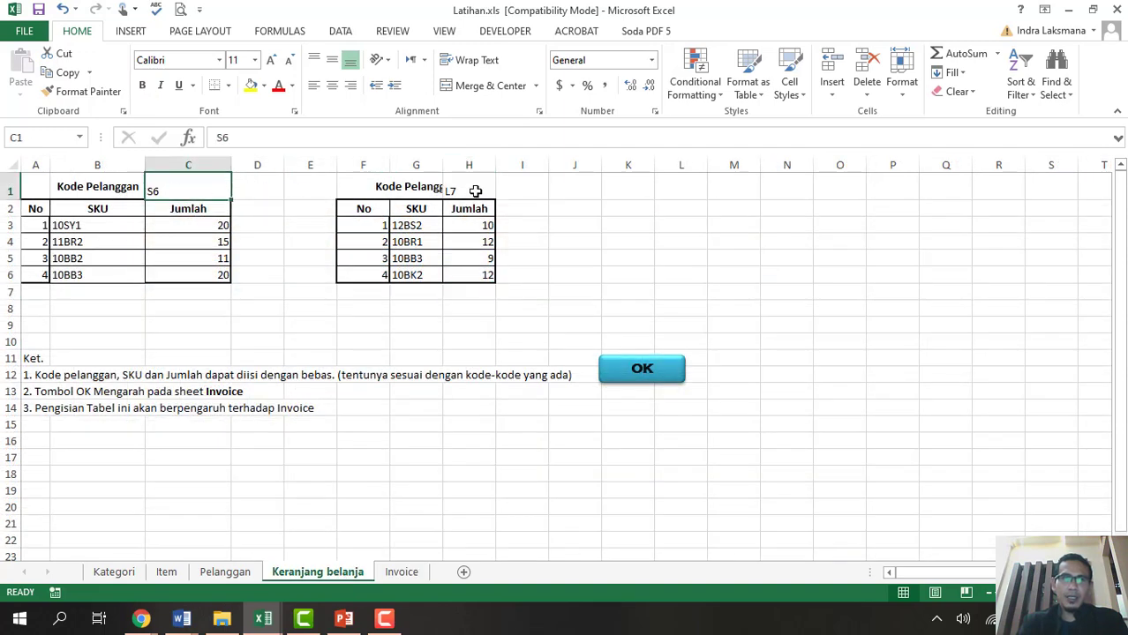
{"action": "left_click", "coordinate": [405, 576]}
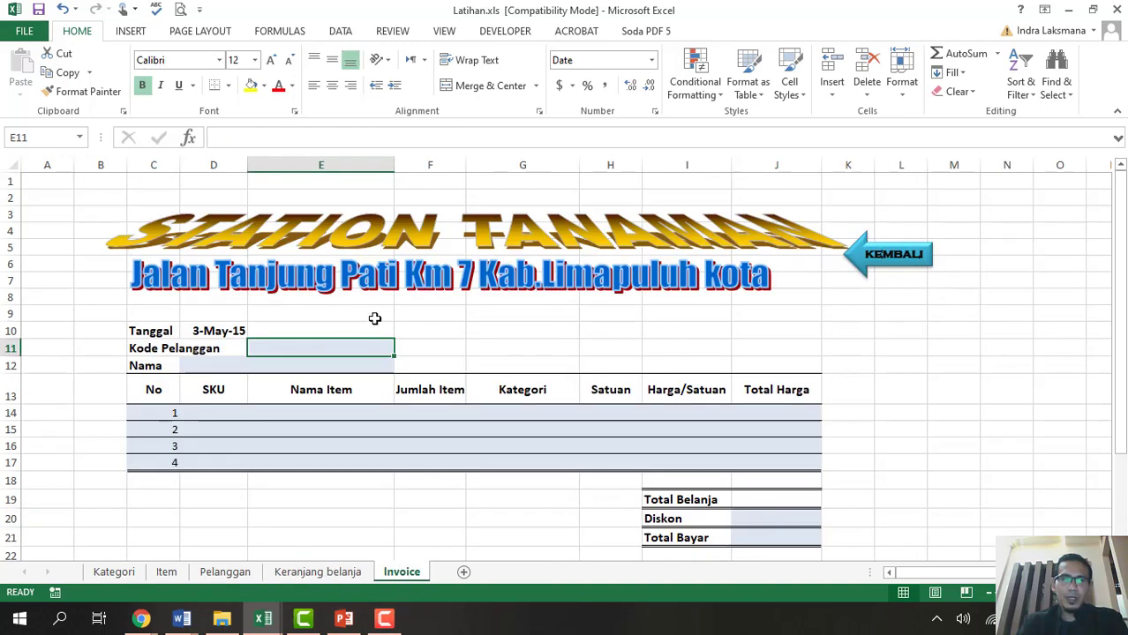
{"action": "type", "text": "S"}
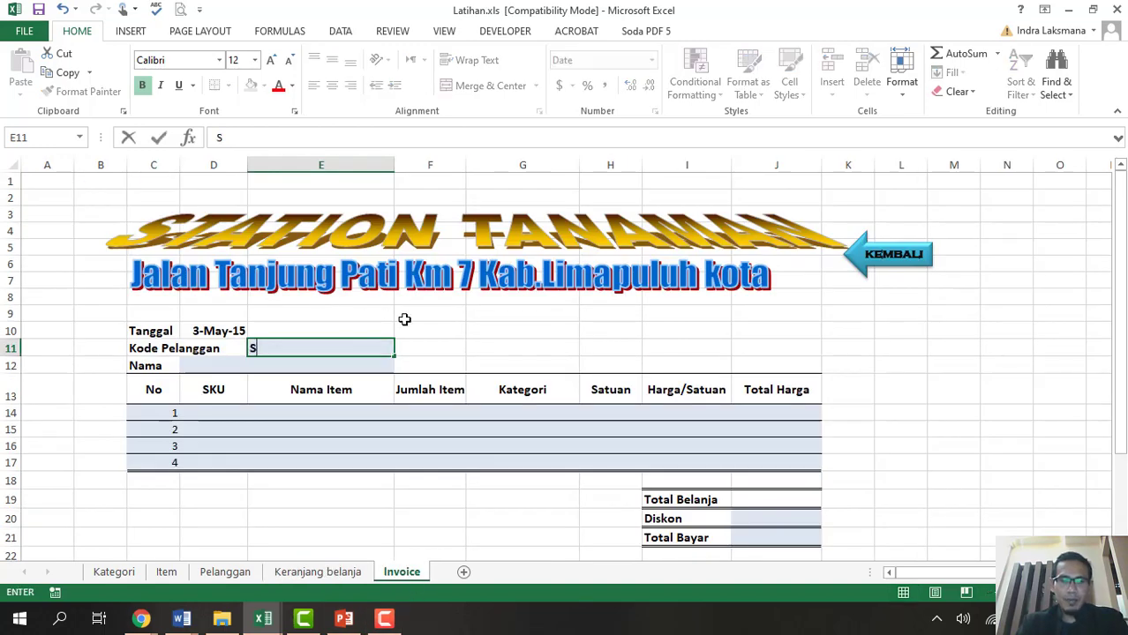
{"action": "type", "text": "6"}
{"action": "key", "text": "Return"}
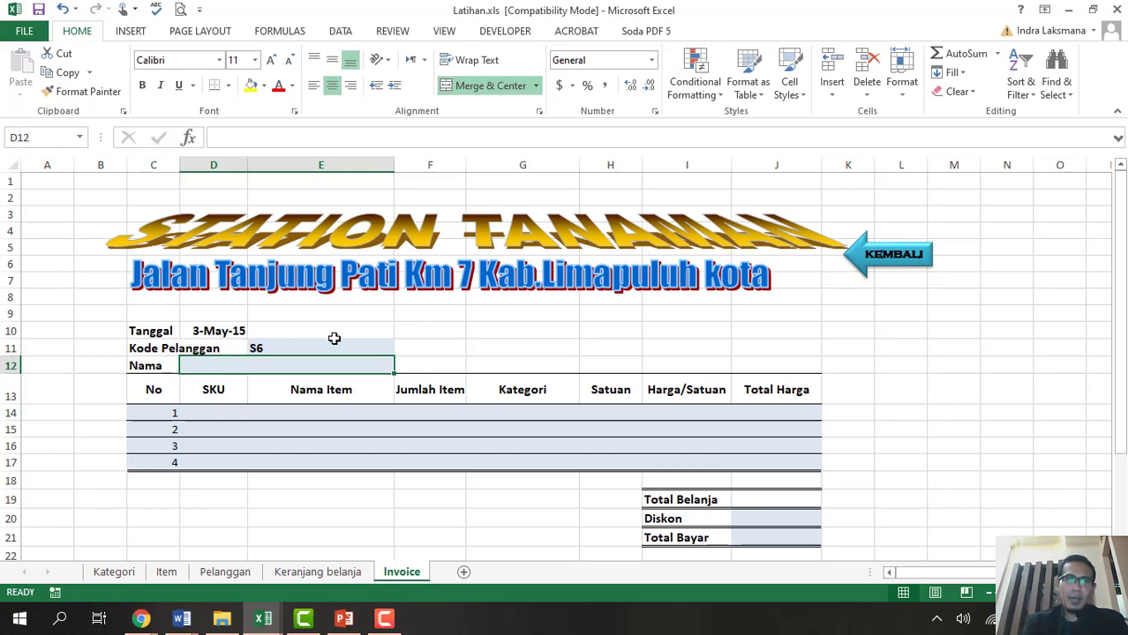
Switch to the customer table on the Pelanggan sheet and bring up the commands for defining names.
{"action": "left_click", "coordinate": [216, 414]}
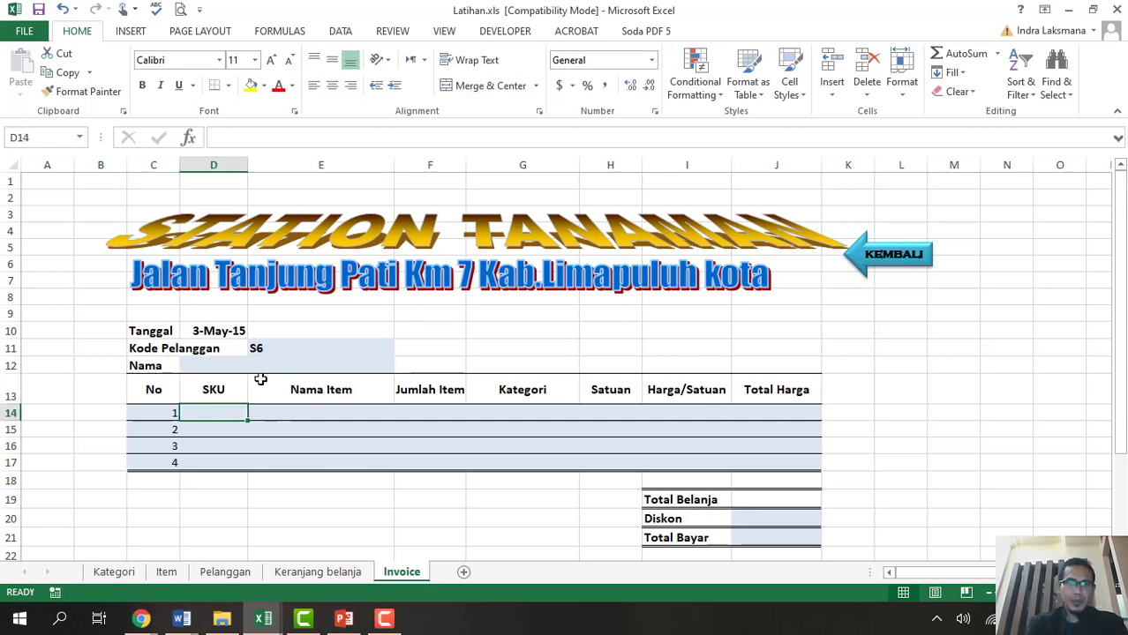
{"action": "left_click", "coordinate": [256, 362]}
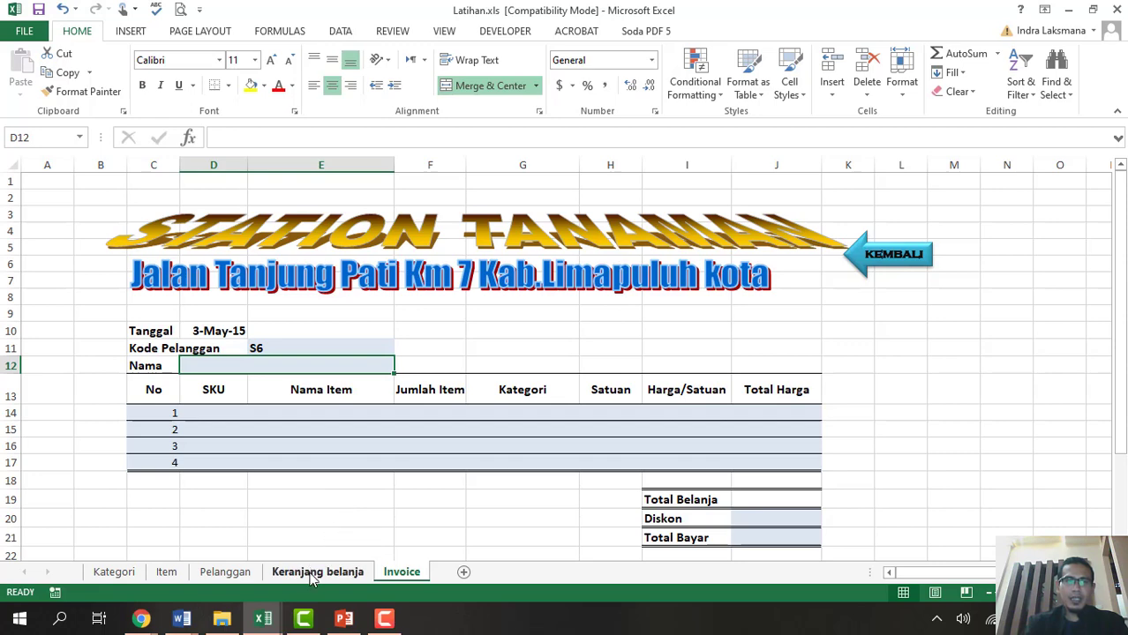
{"action": "left_click", "coordinate": [231, 573]}
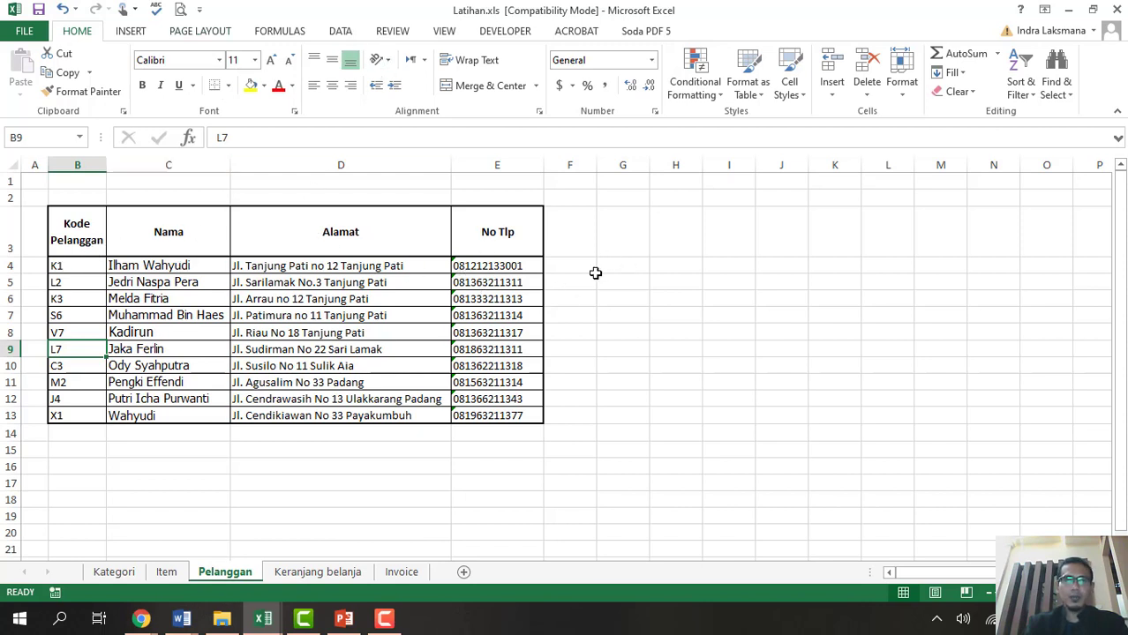
{"action": "left_click", "coordinate": [340, 33]}
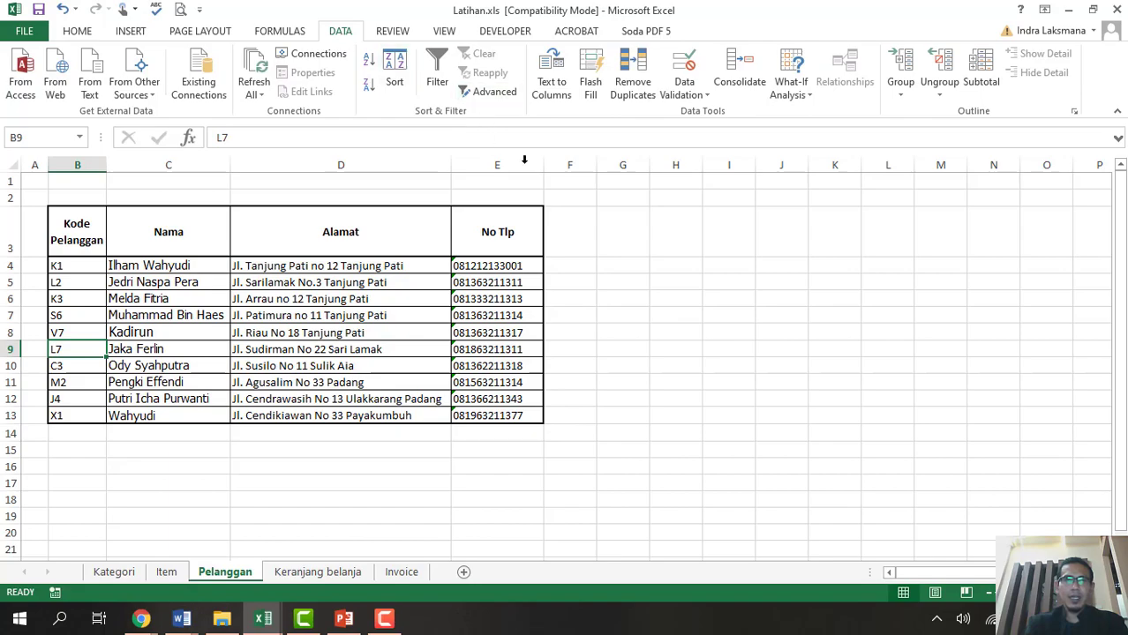
{"action": "left_click", "coordinate": [279, 31]}
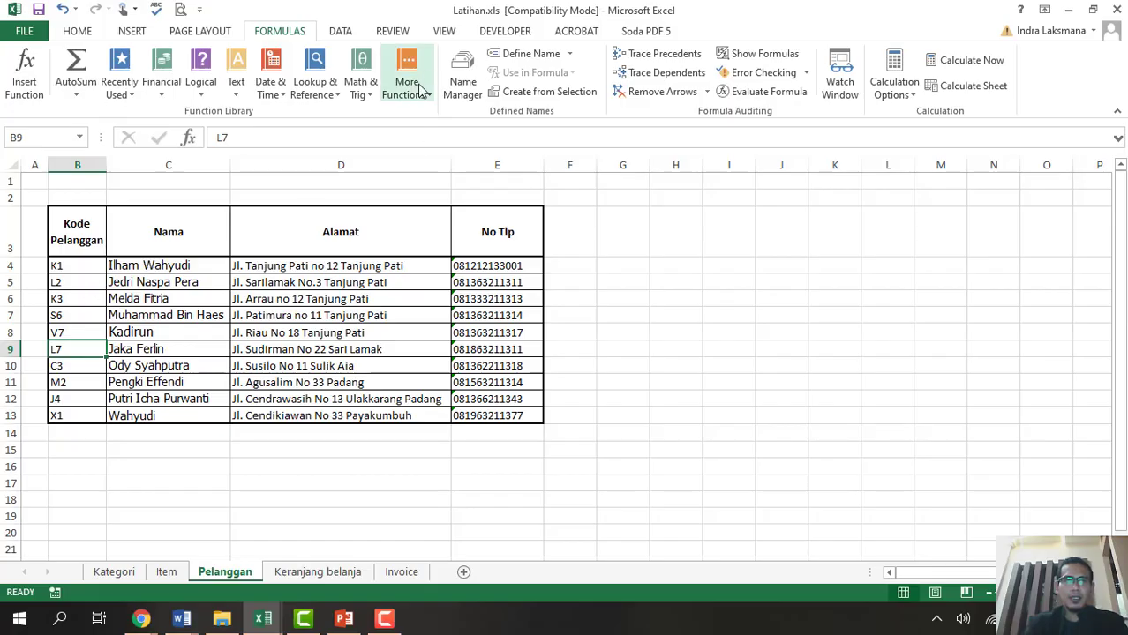
{"action": "left_click", "coordinate": [462, 80]}
{"action": "left_click", "coordinate": [703, 220]}
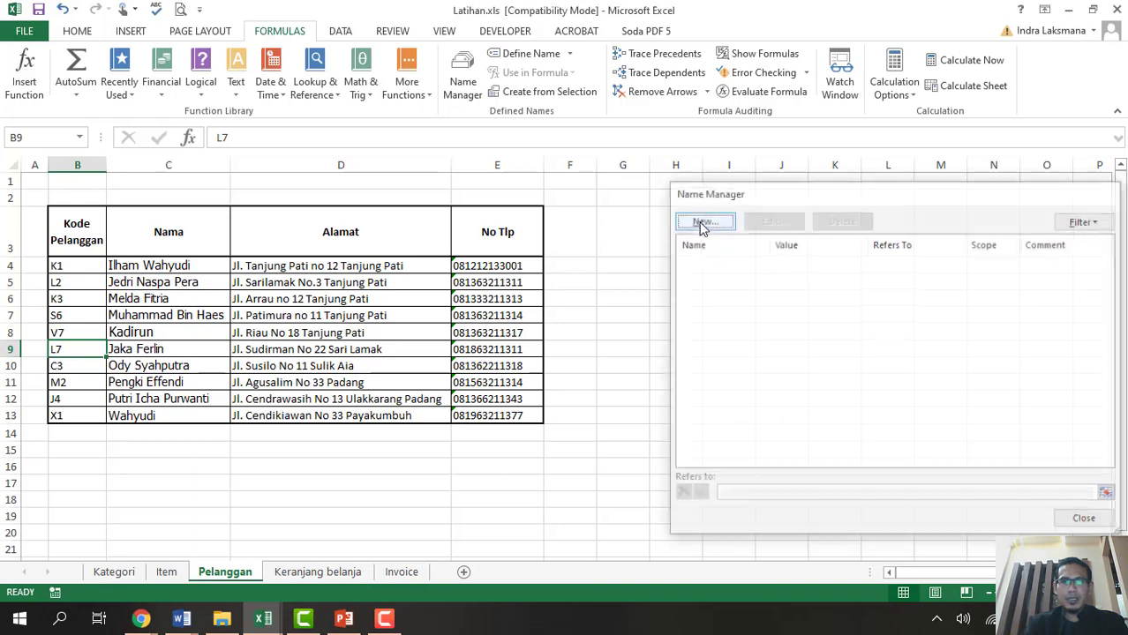
{"action": "left_click", "coordinate": [988, 438]}
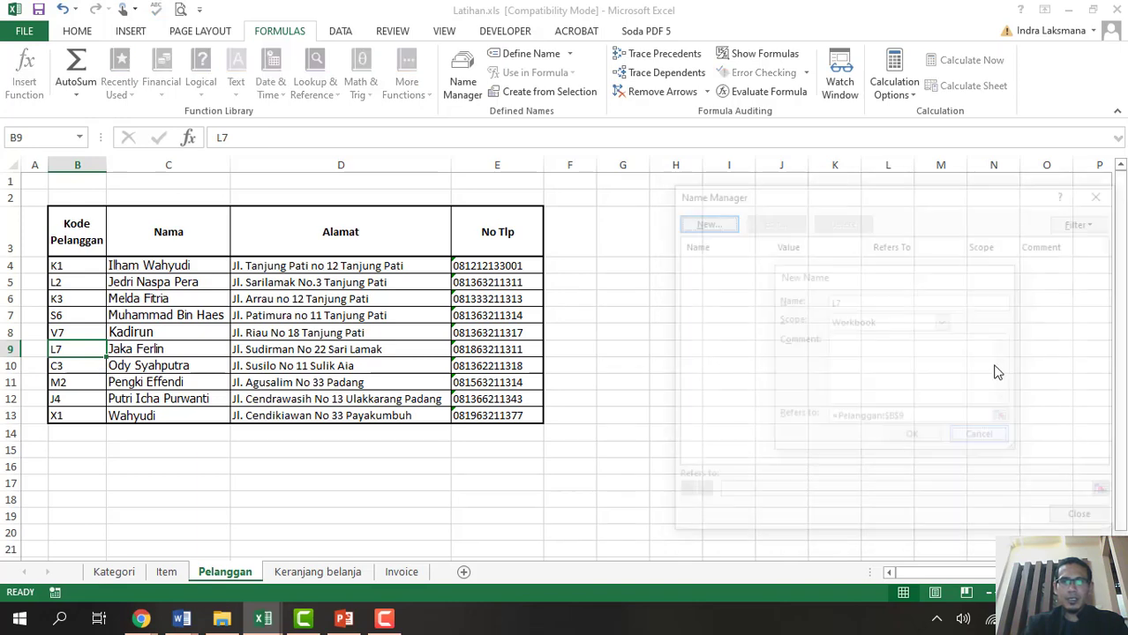
{"action": "left_click", "coordinate": [1104, 193]}
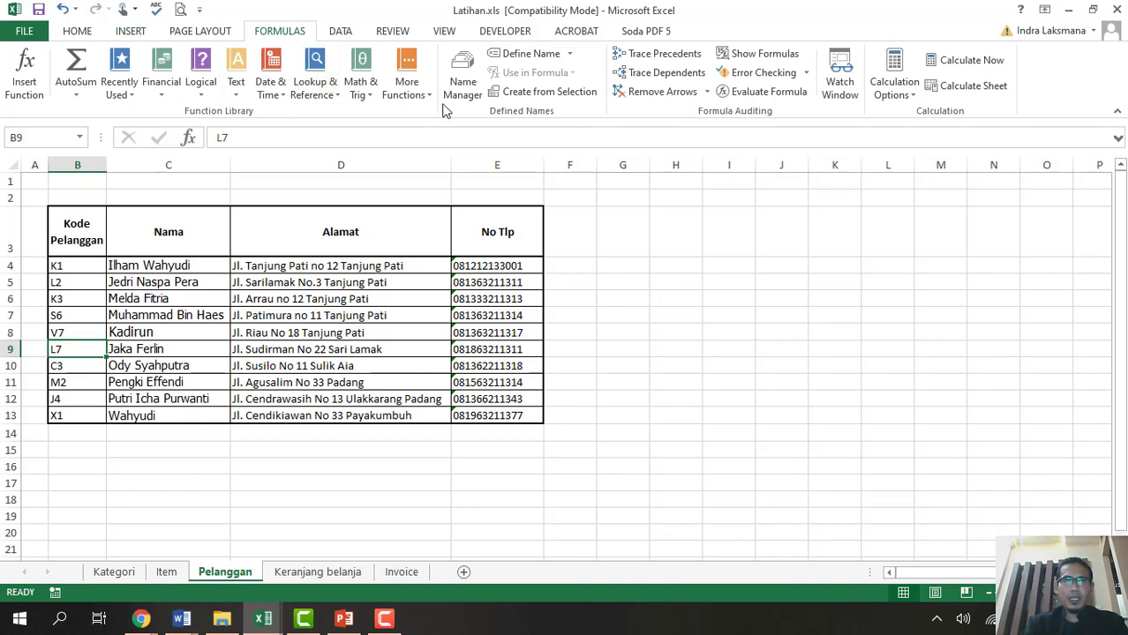
Define the workbook-scoped name Pelanggan for the customer data range B4:E13 on the Pelanggan sheet.
{"action": "left_click", "coordinate": [474, 78]}
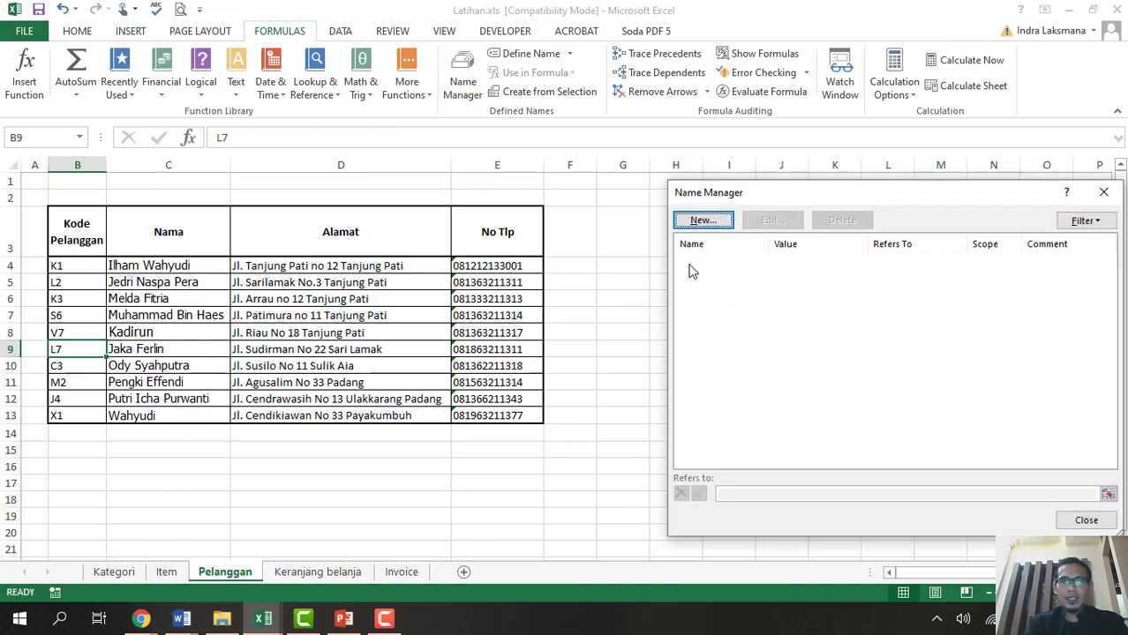
{"action": "left_click", "coordinate": [693, 227]}
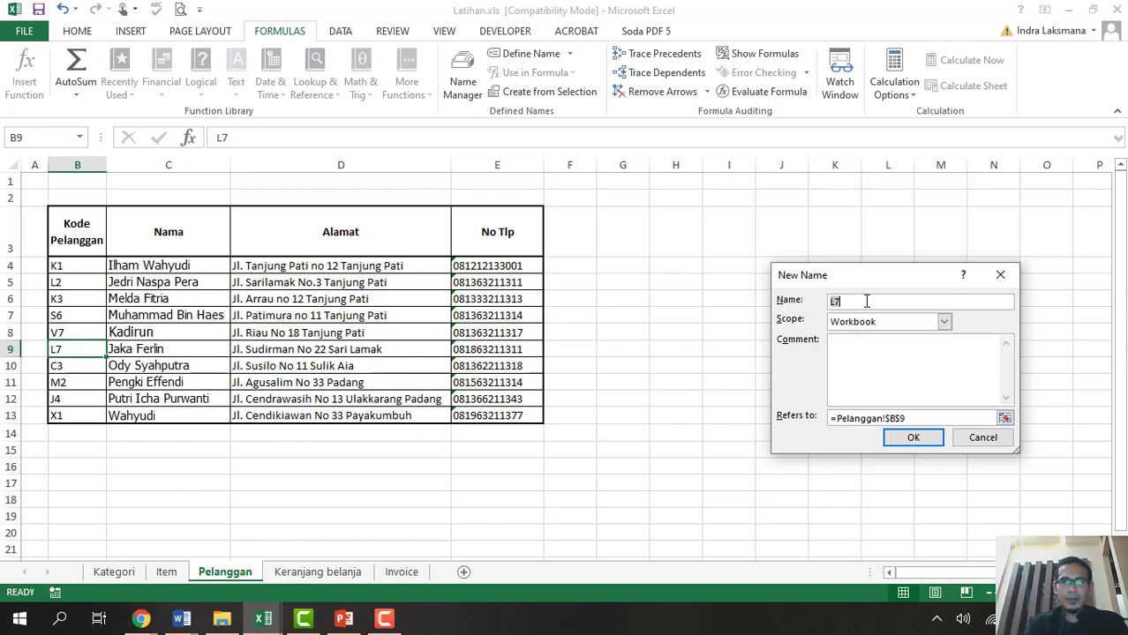
{"action": "key", "text": "BackSpace"}
{"action": "key", "text": "BackSpace"}
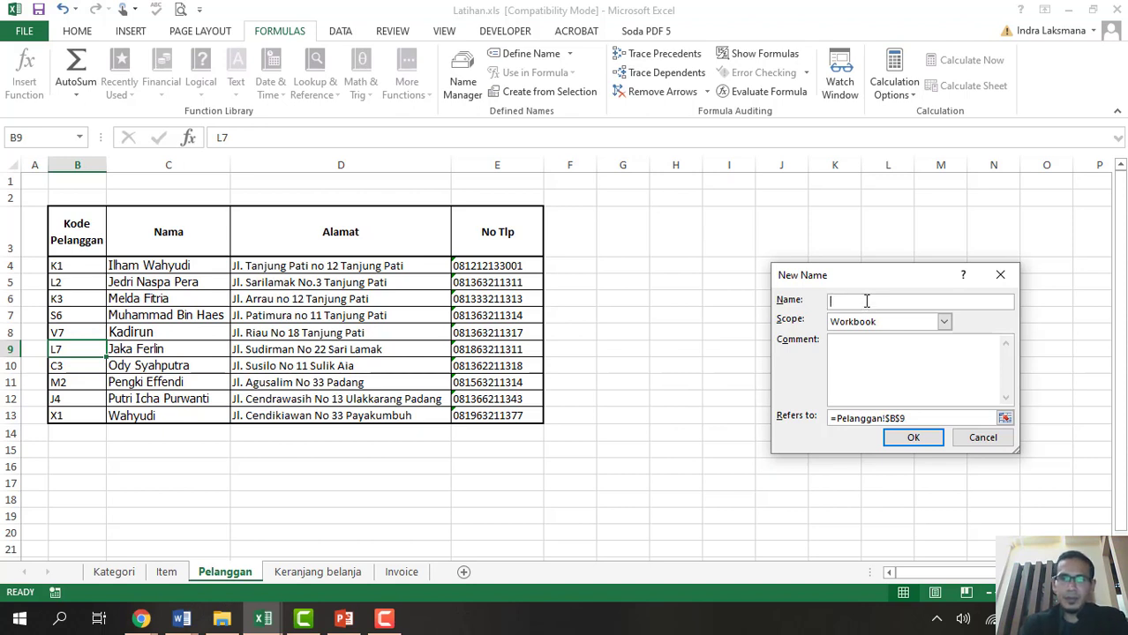
{"action": "type", "text": "Pelanggan"}
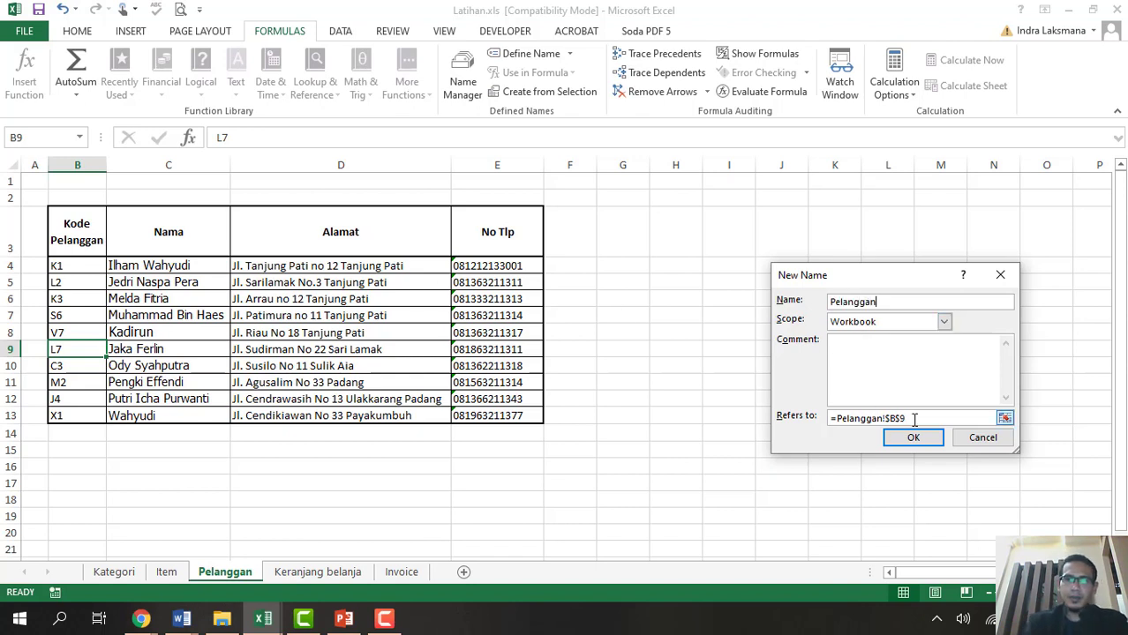
{"action": "left_click", "coordinate": [1004, 417]}
{"action": "left_click_drag", "start_coordinate": [77, 266], "coordinate": [490, 421]}
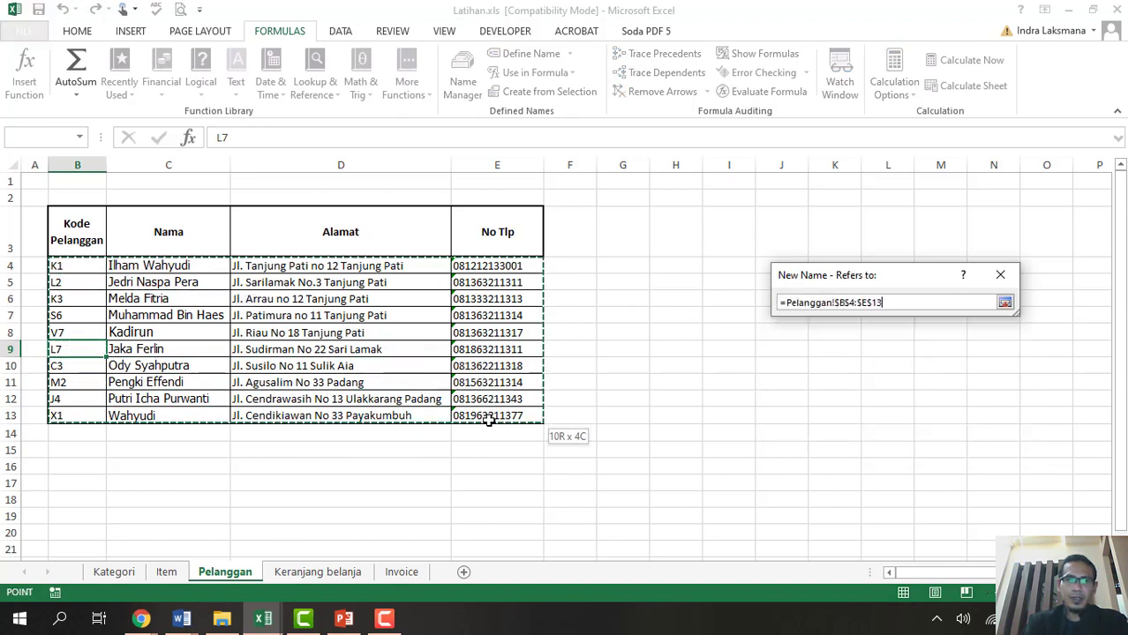
{"action": "left_click", "coordinate": [1004, 303]}
{"action": "left_click", "coordinate": [913, 438]}
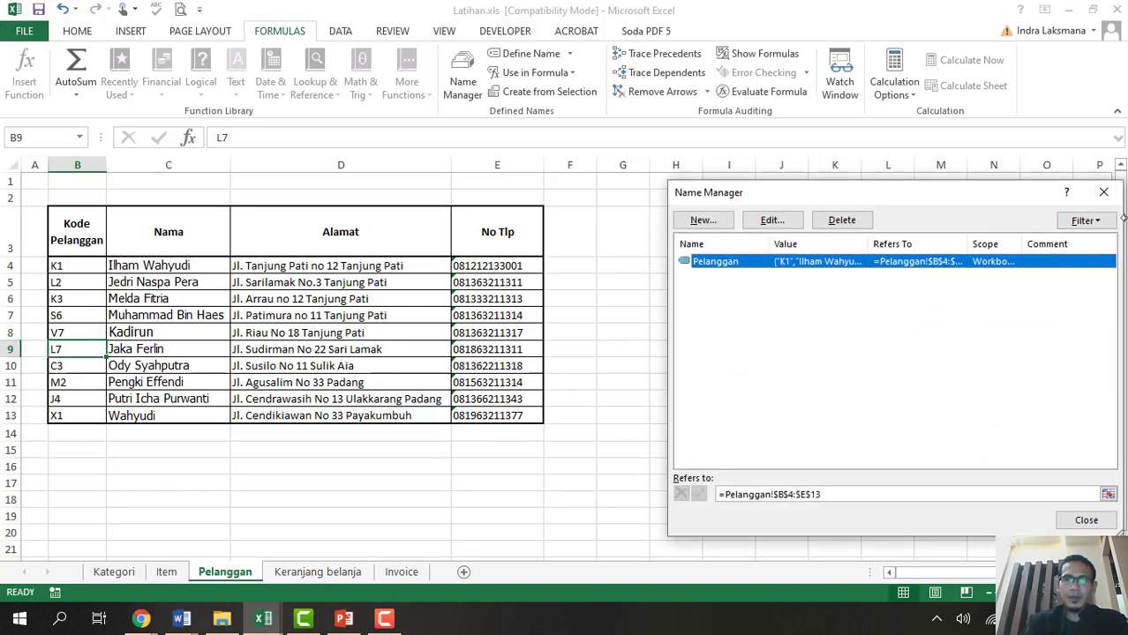
{"action": "left_click", "coordinate": [1103, 191]}
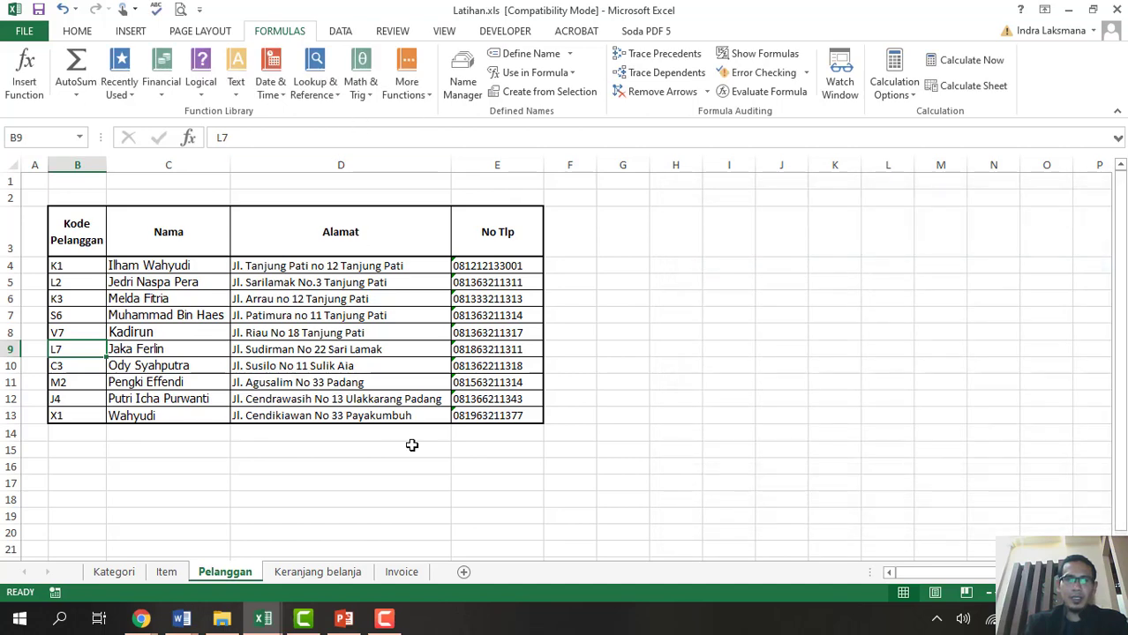
{"action": "left_click", "coordinate": [437, 464]}
Define the workbook-scoped name kategori for the category data range B8:C12 on the Kategori sheet.
{"action": "left_click", "coordinate": [117, 573]}
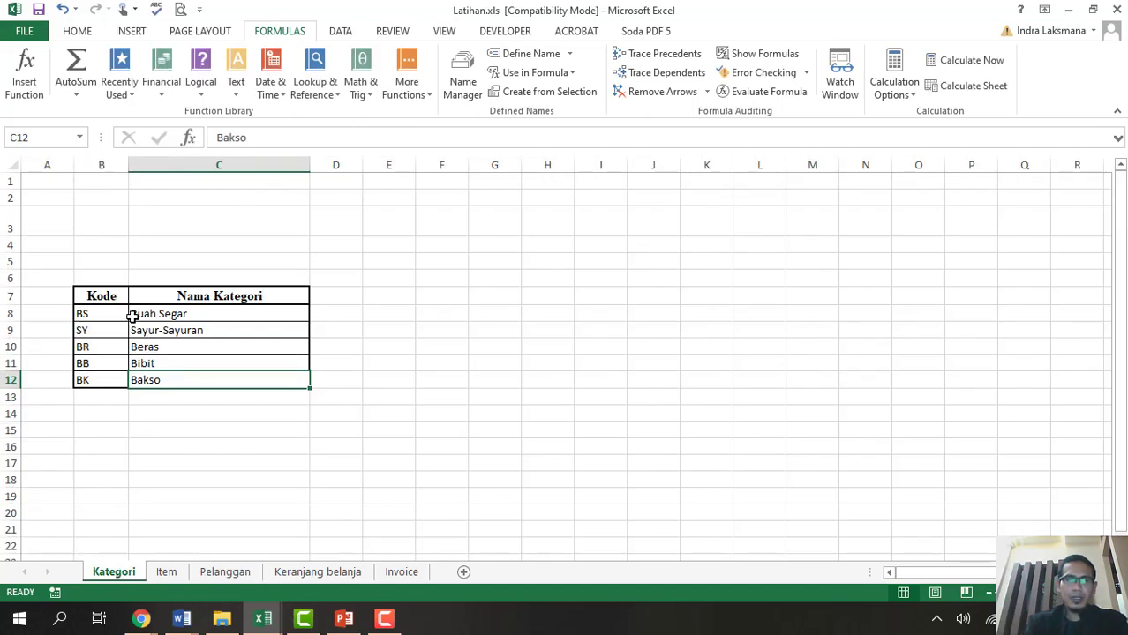
{"action": "left_click", "coordinate": [462, 75]}
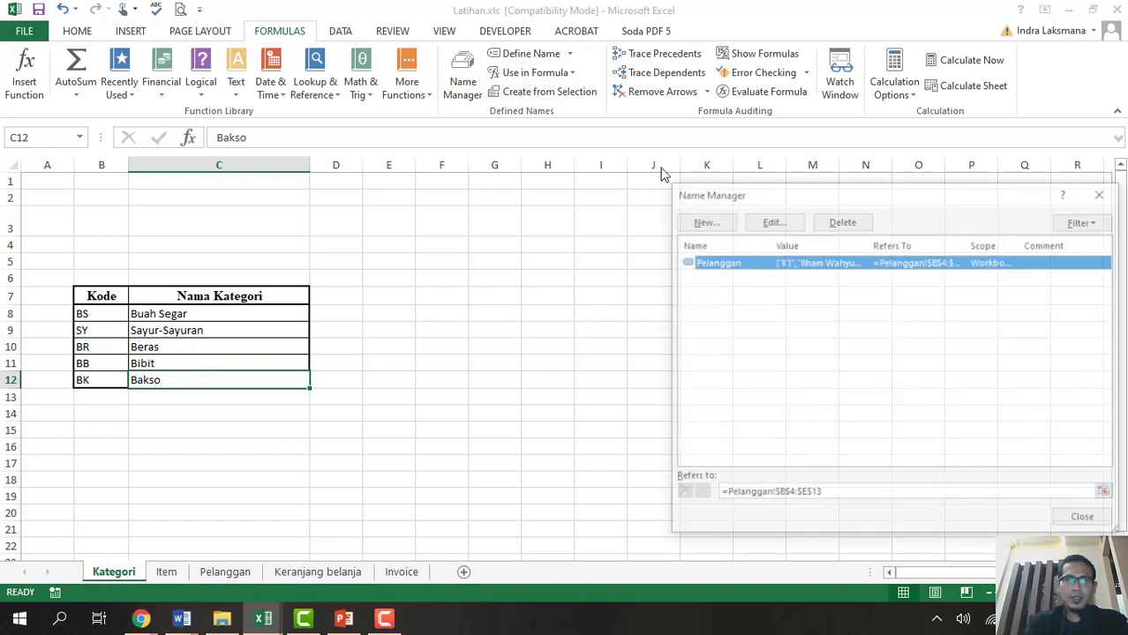
{"action": "left_click", "coordinate": [701, 220]}
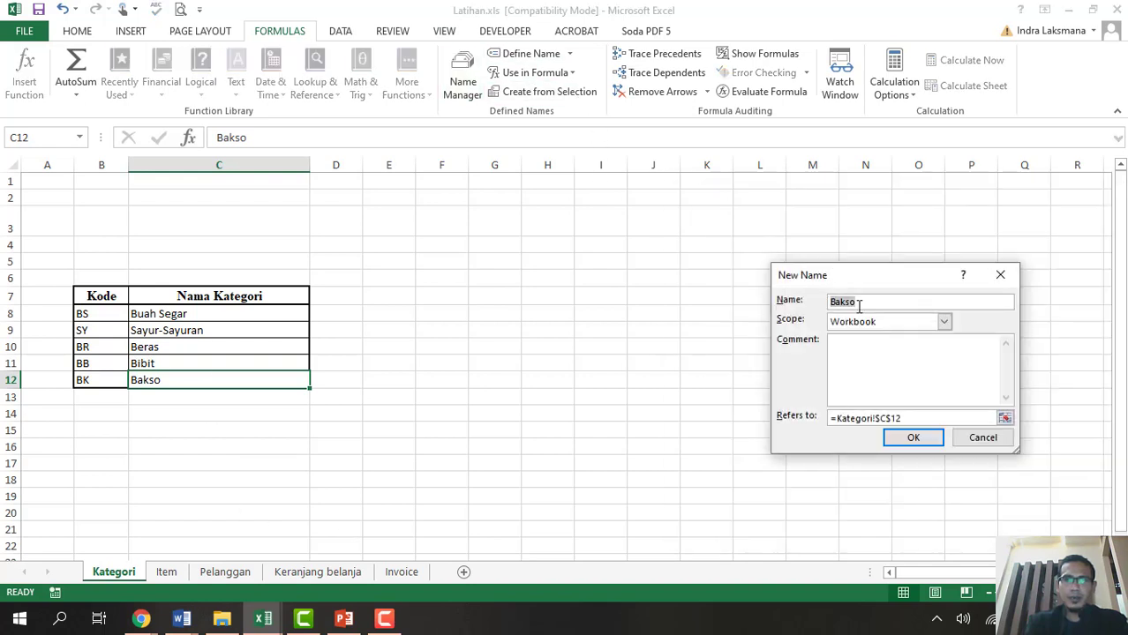
{"action": "type", "text": "K"}
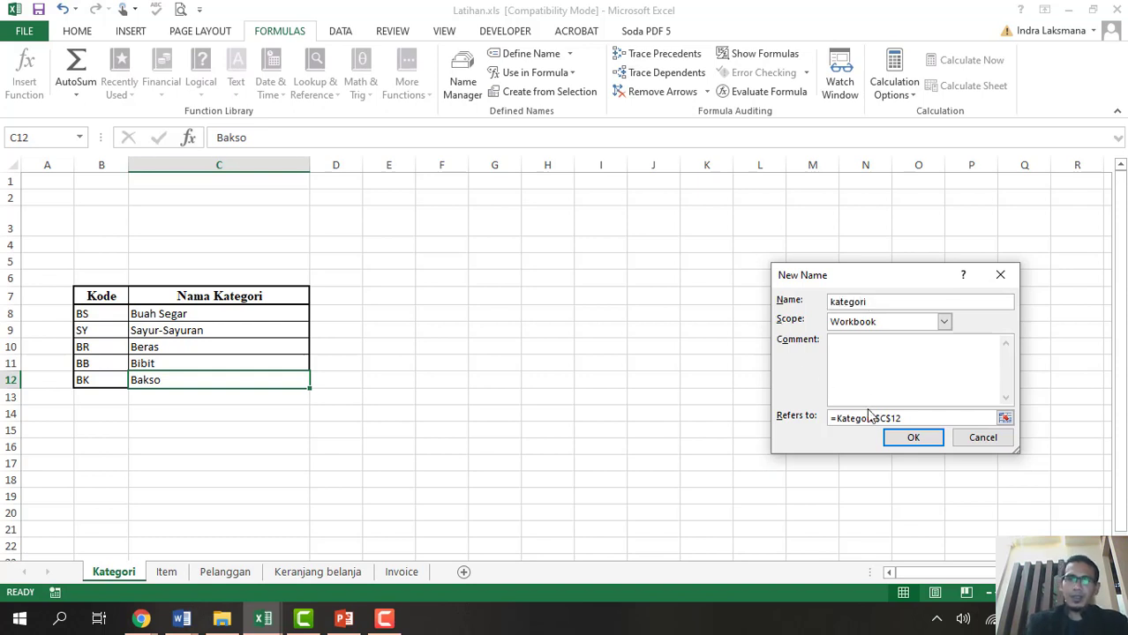
{"action": "left_click", "coordinate": [1004, 418]}
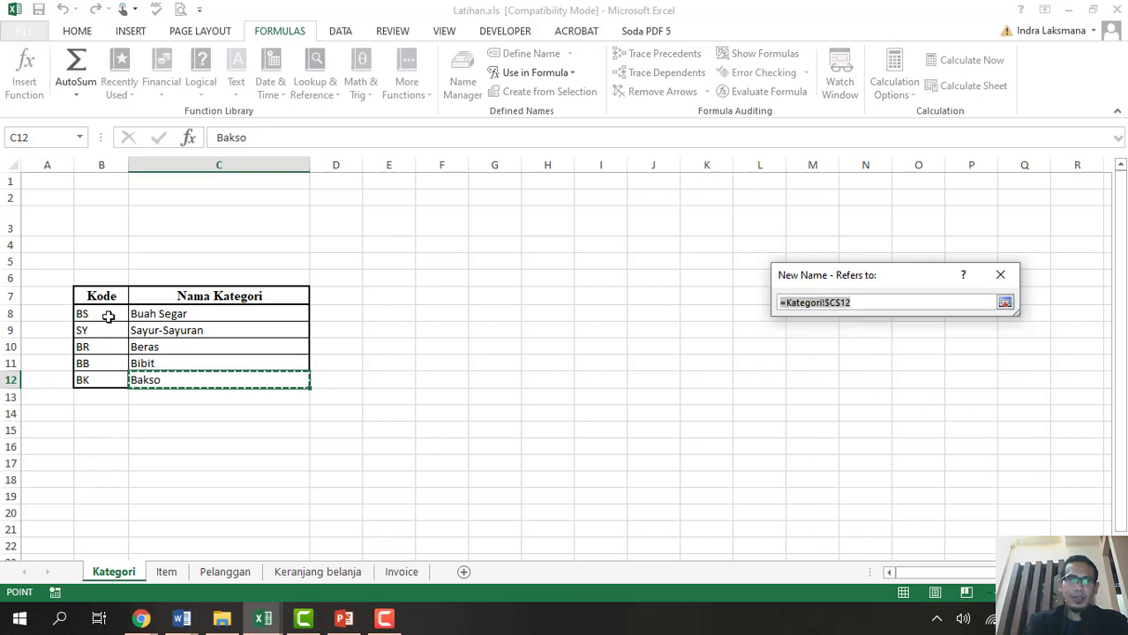
{"action": "left_click_drag", "start_coordinate": [89, 315], "coordinate": [203, 378]}
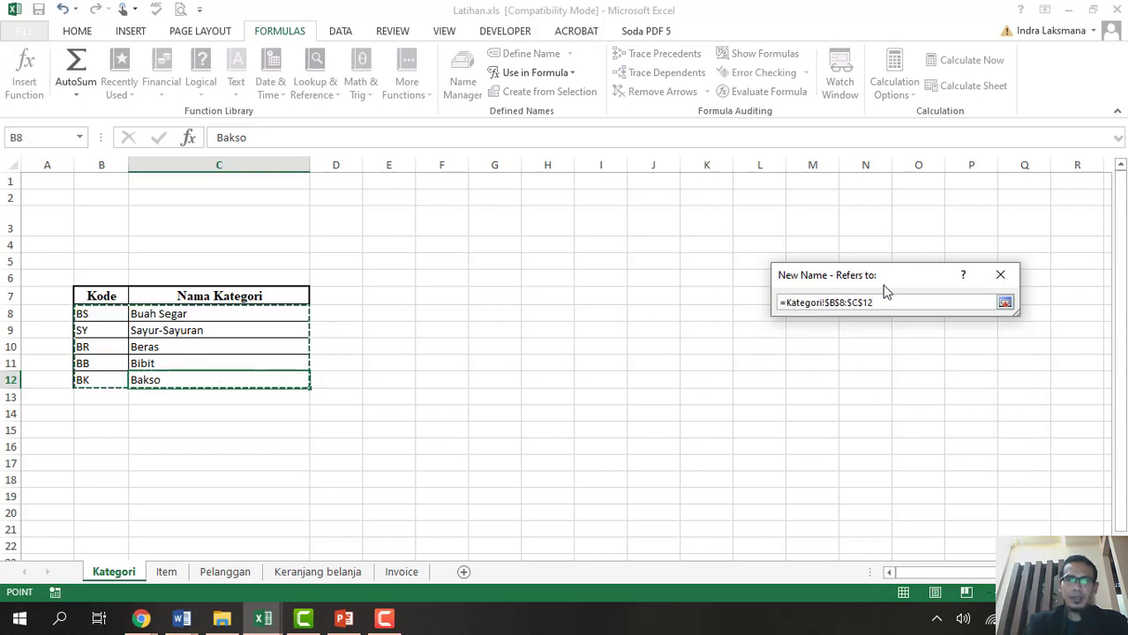
{"action": "left_click", "coordinate": [1006, 304]}
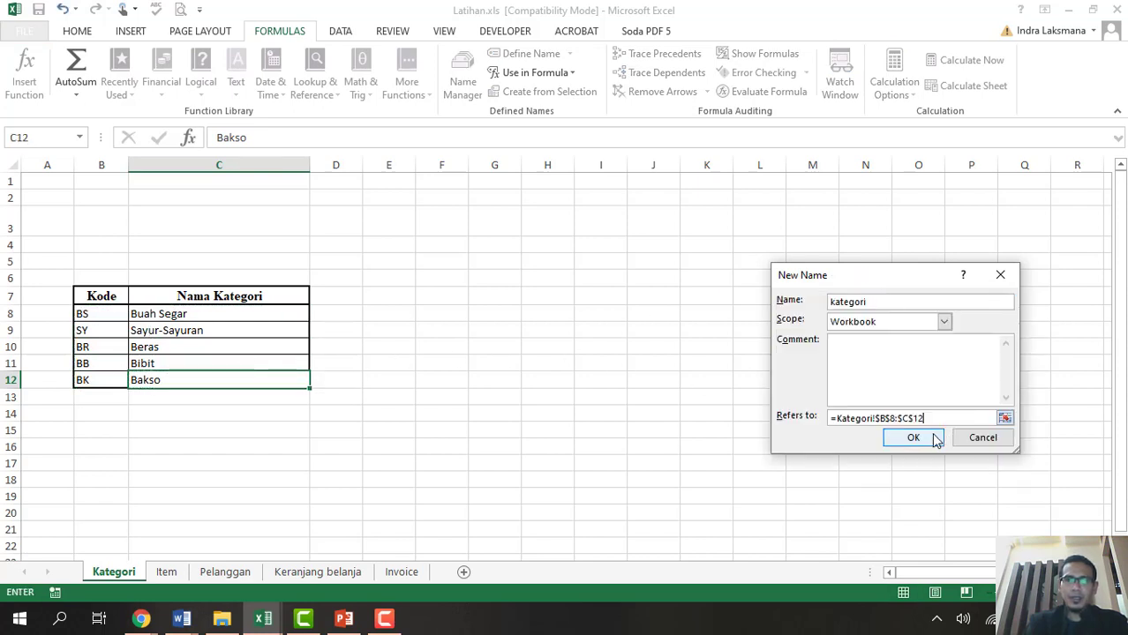
{"action": "left_click", "coordinate": [934, 438]}
{"action": "left_click", "coordinate": [1080, 519]}
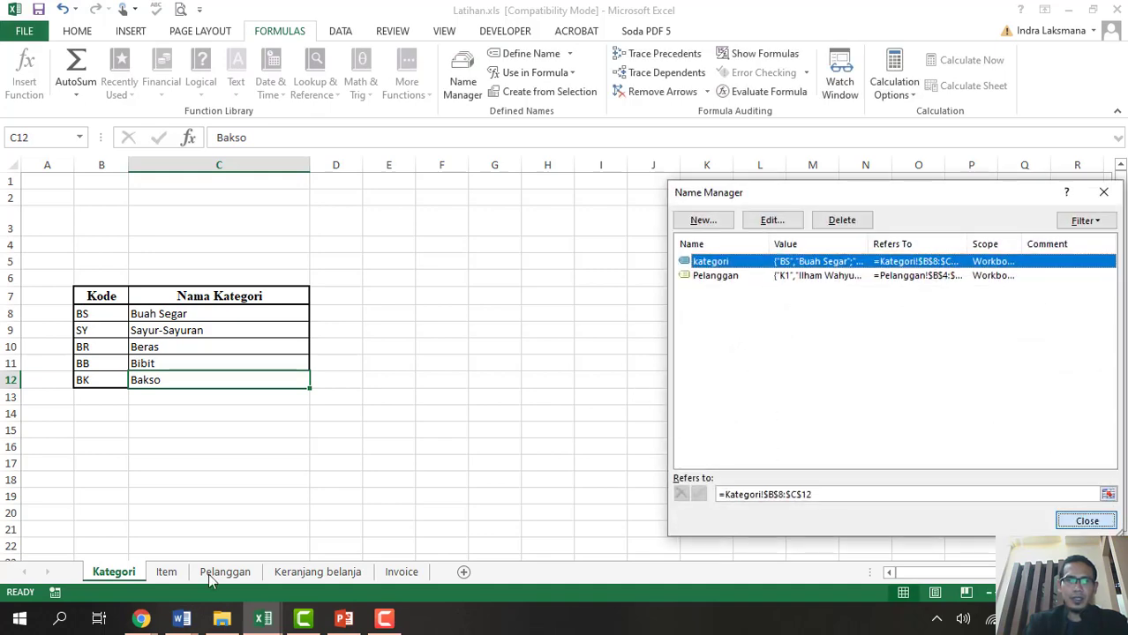
Define the workbook-scoped name item for the item data range B4:E16 on the Item sheet.
{"action": "left_click", "coordinate": [209, 574]}
{"action": "left_click", "coordinate": [157, 575]}
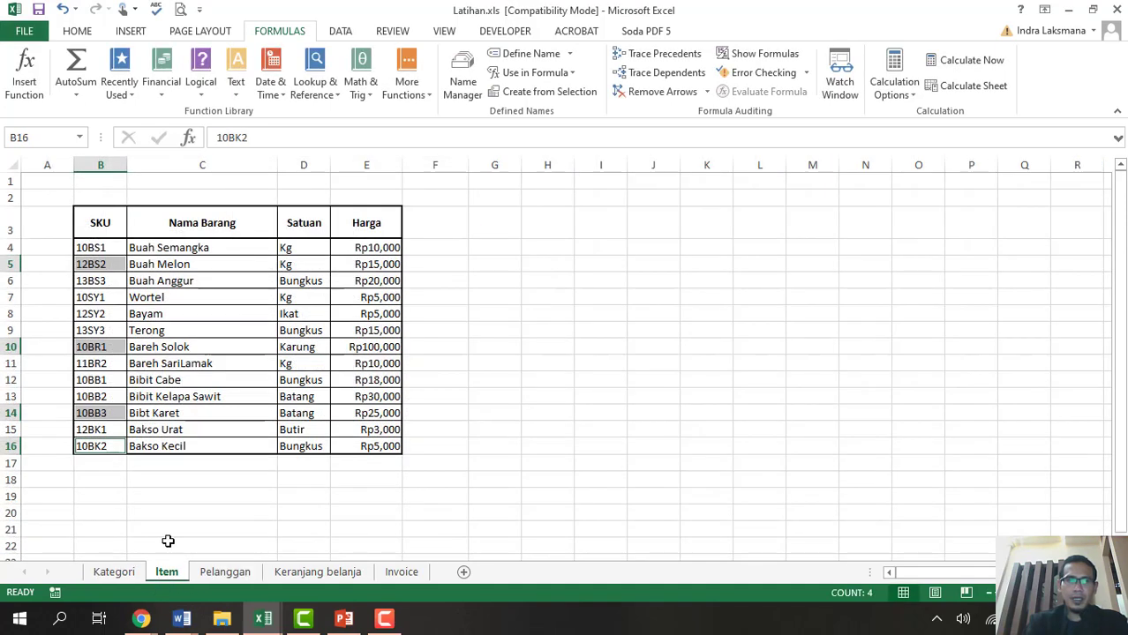
{"action": "left_click", "coordinate": [461, 76]}
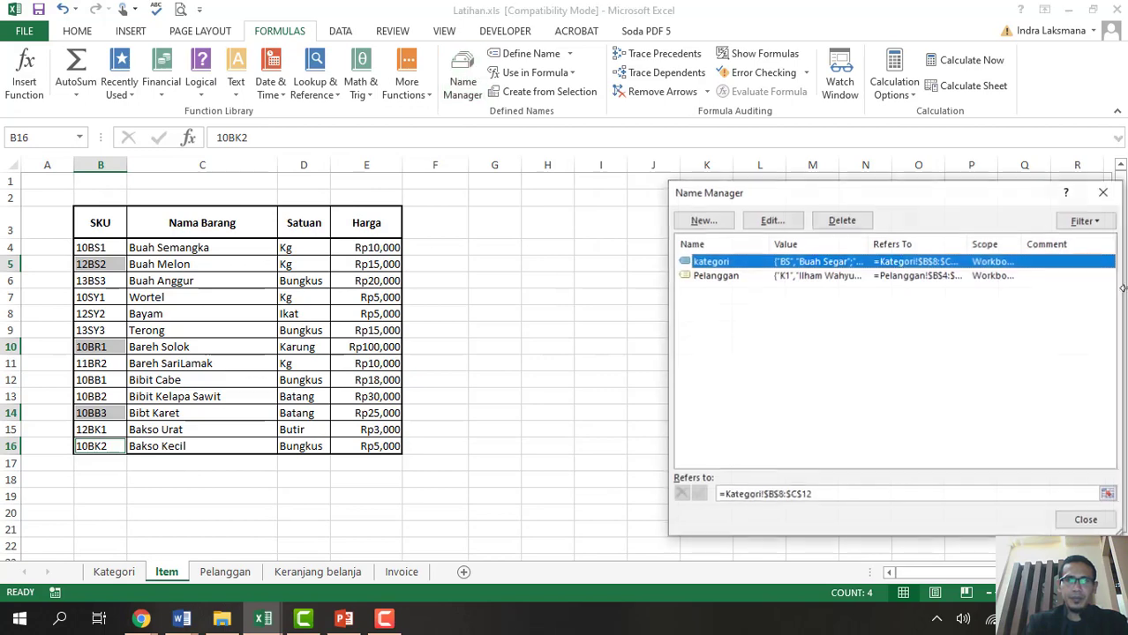
{"action": "left_click", "coordinate": [702, 221]}
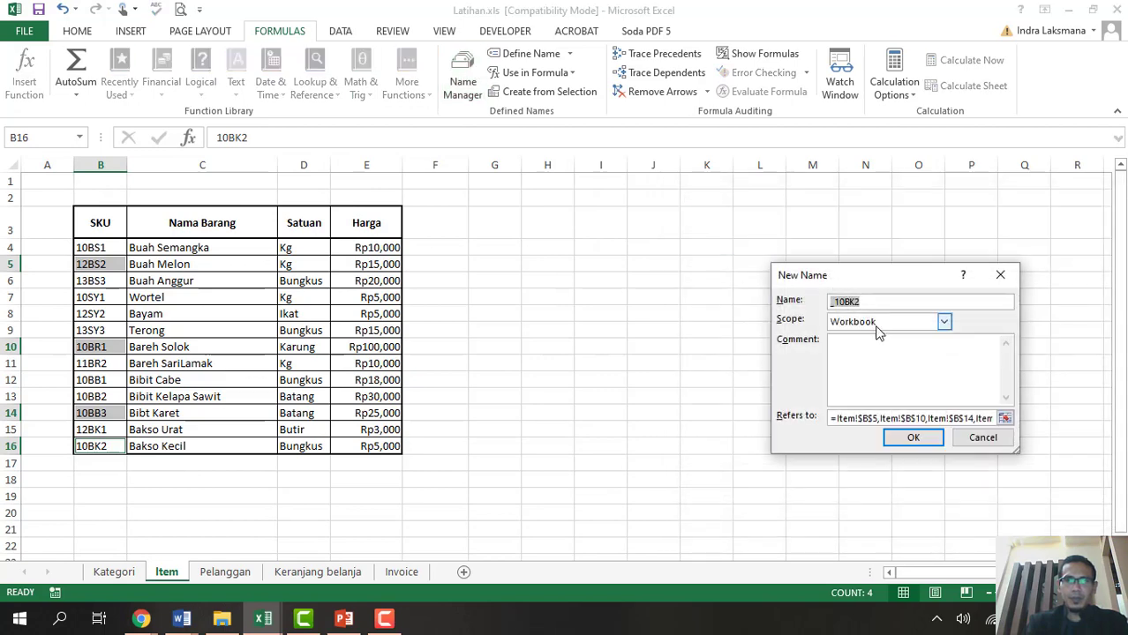
{"action": "type", "text": "i"}
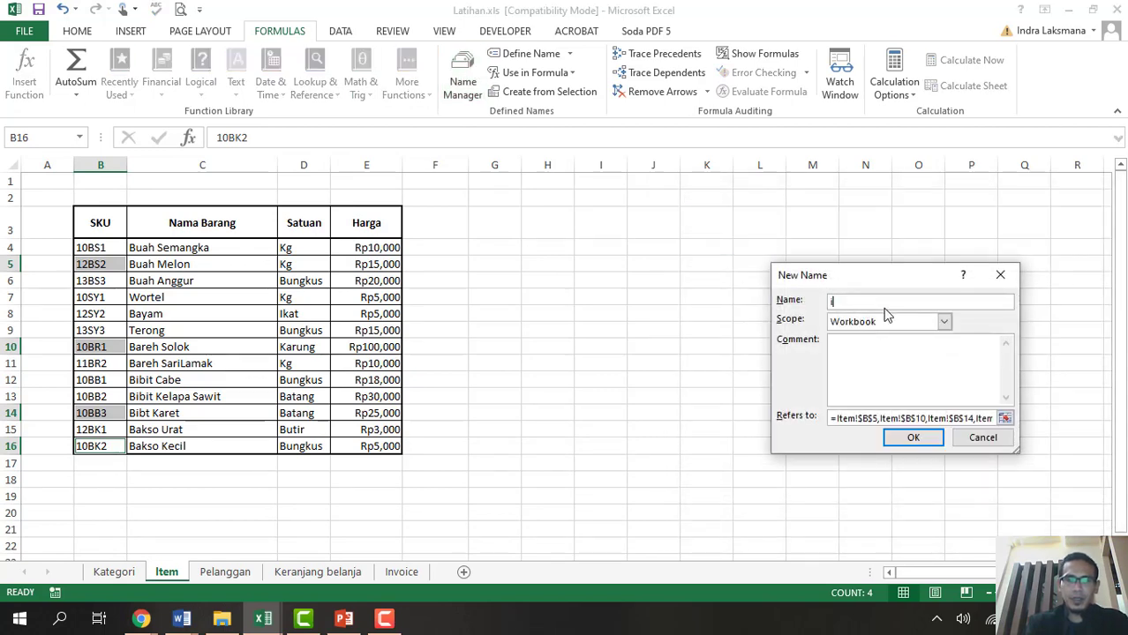
{"action": "type", "text": "tem"}
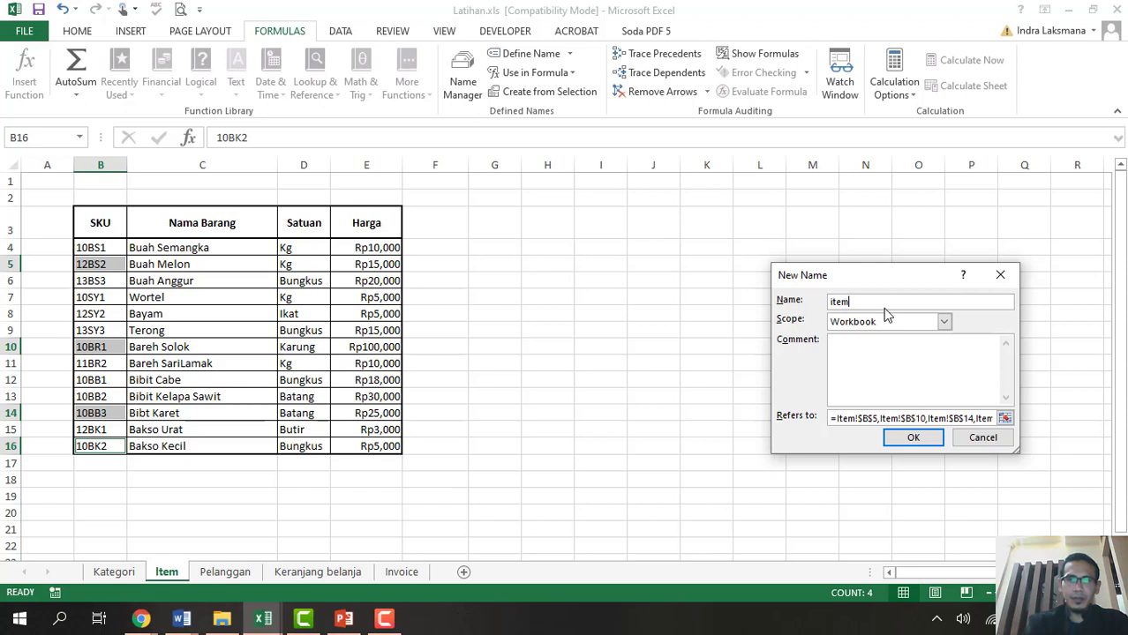
{"action": "left_click", "coordinate": [1006, 420]}
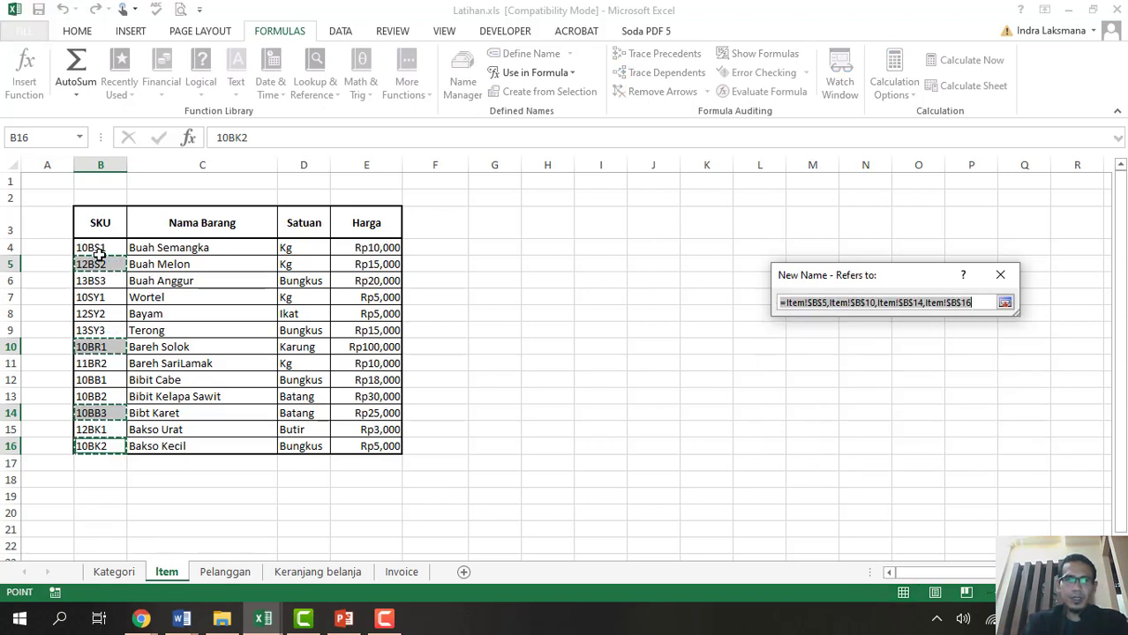
{"action": "left_click_drag", "start_coordinate": [91, 250], "coordinate": [367, 447]}
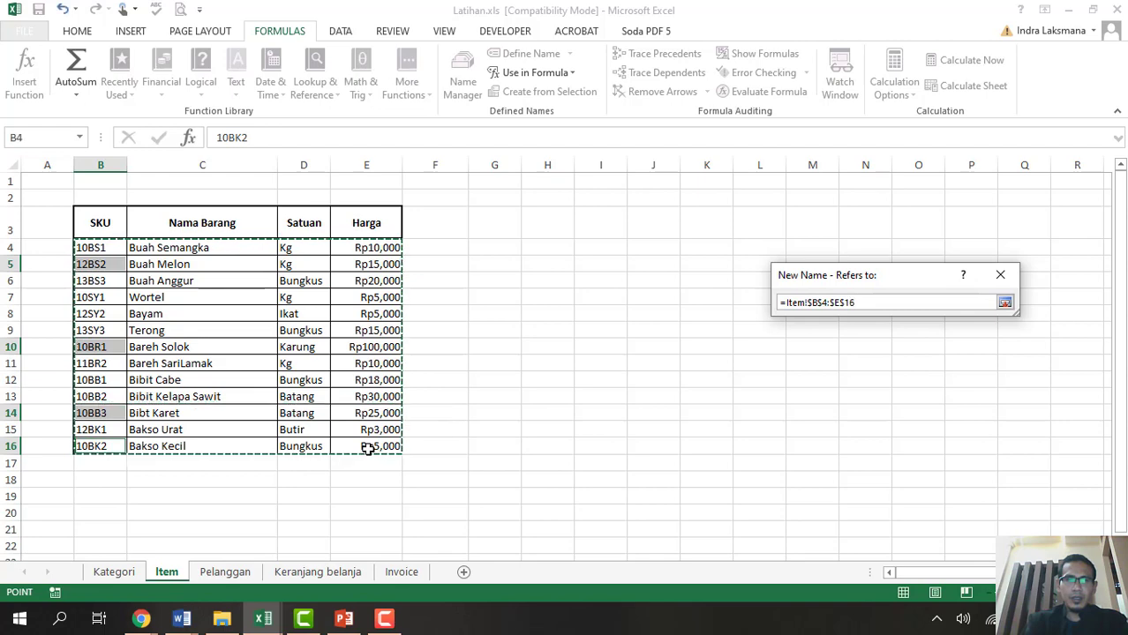
{"action": "key", "text": "Return"}
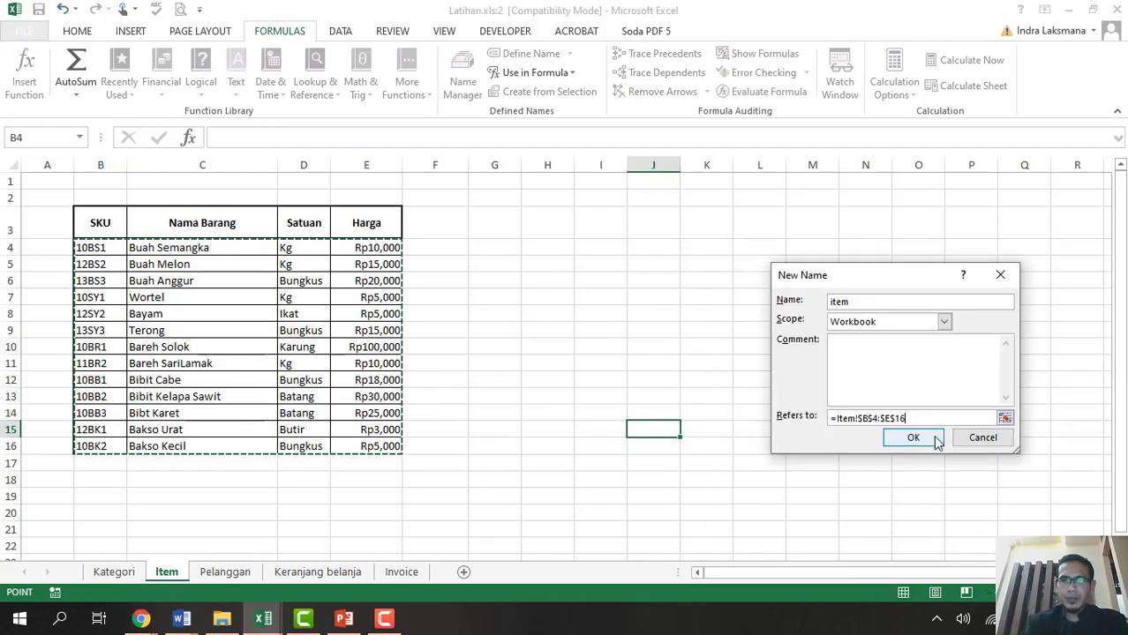
{"action": "left_click", "coordinate": [926, 444]}
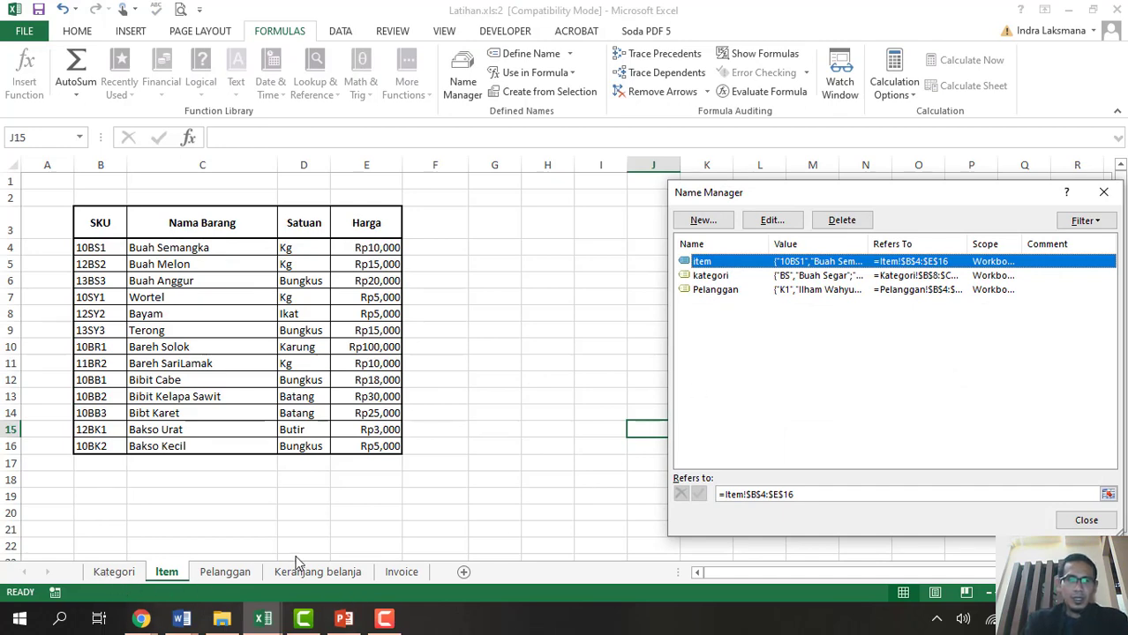
Define the workbook-scoped name beli1 for the first basket's customer code cell C1 on the Keranjang belanja sheet.
{"action": "left_click", "coordinate": [1087, 520]}
{"action": "left_click", "coordinate": [305, 573]}
{"action": "left_click", "coordinate": [461, 406]}
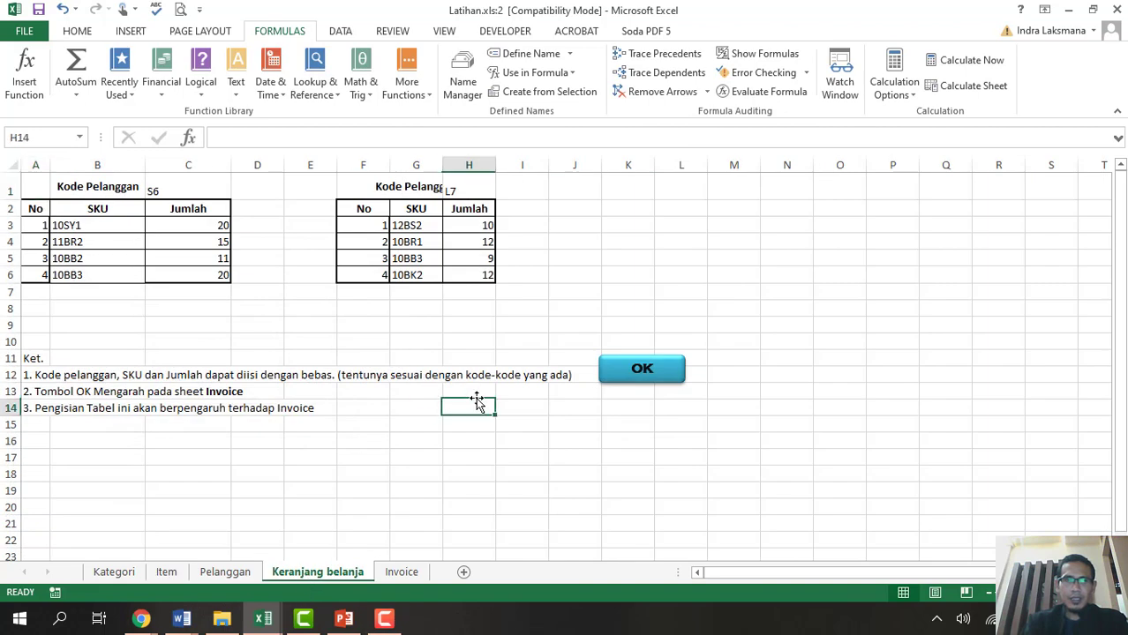
{"action": "left_click", "coordinate": [154, 191]}
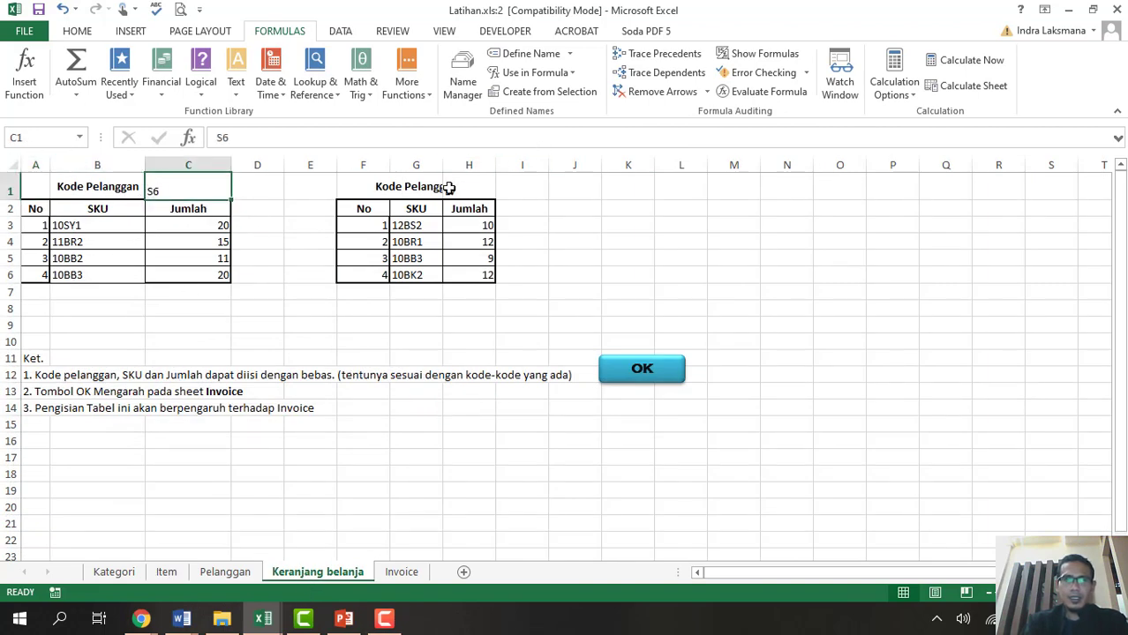
{"action": "left_click", "coordinate": [448, 188]}
{"action": "left_click", "coordinate": [181, 185]}
{"action": "left_click", "coordinate": [465, 187]}
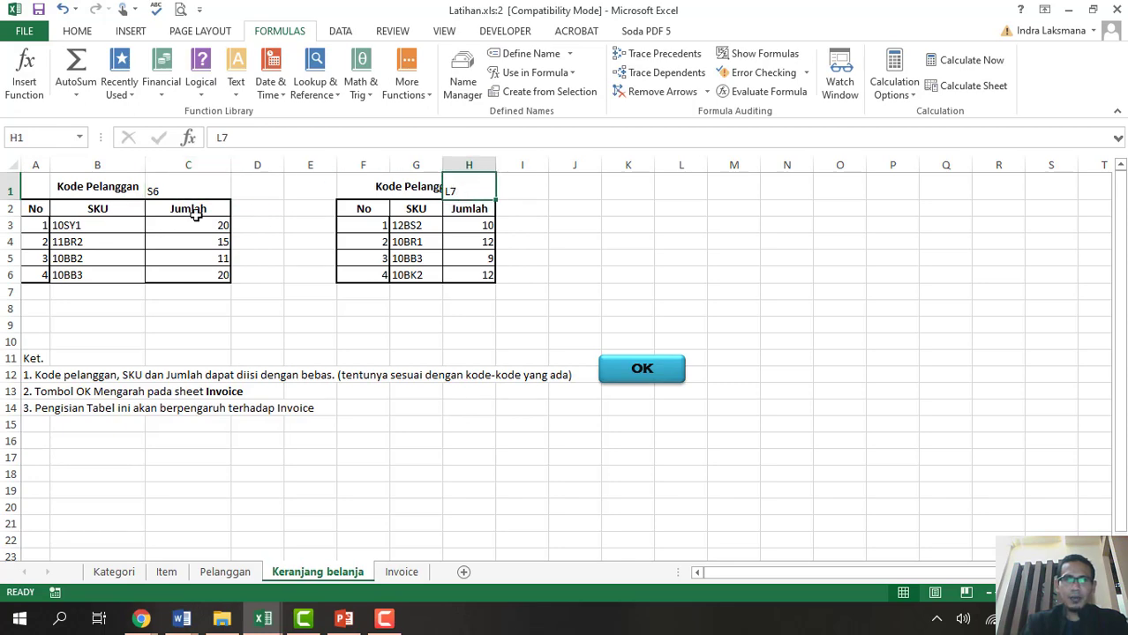
{"action": "left_click", "coordinate": [154, 190]}
{"action": "left_click", "coordinate": [462, 75]}
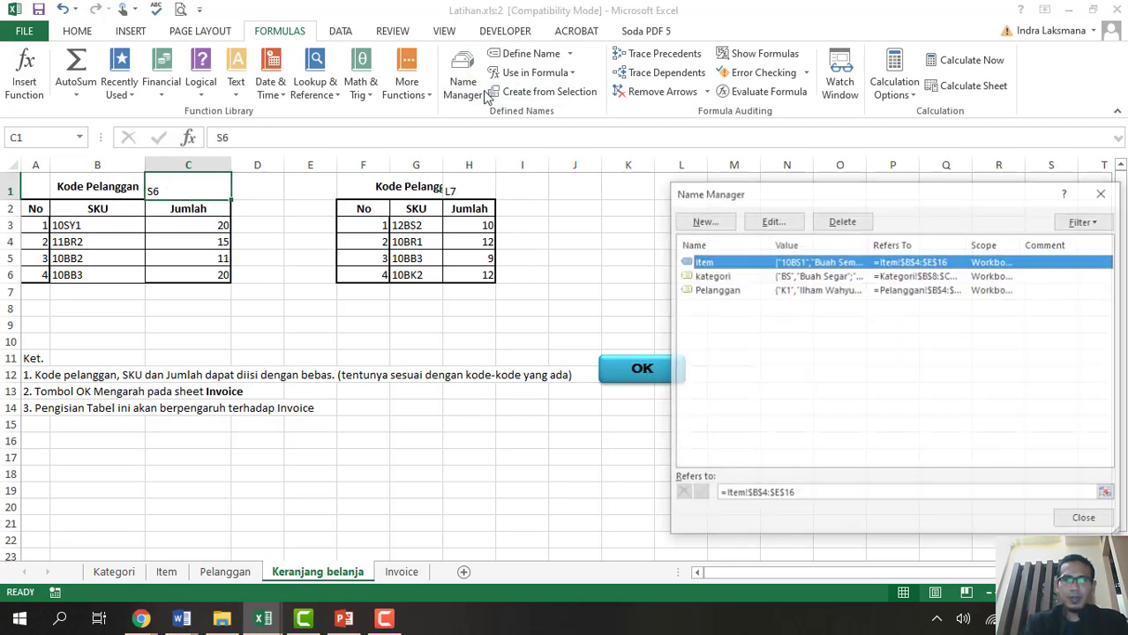
{"action": "left_click", "coordinate": [716, 220]}
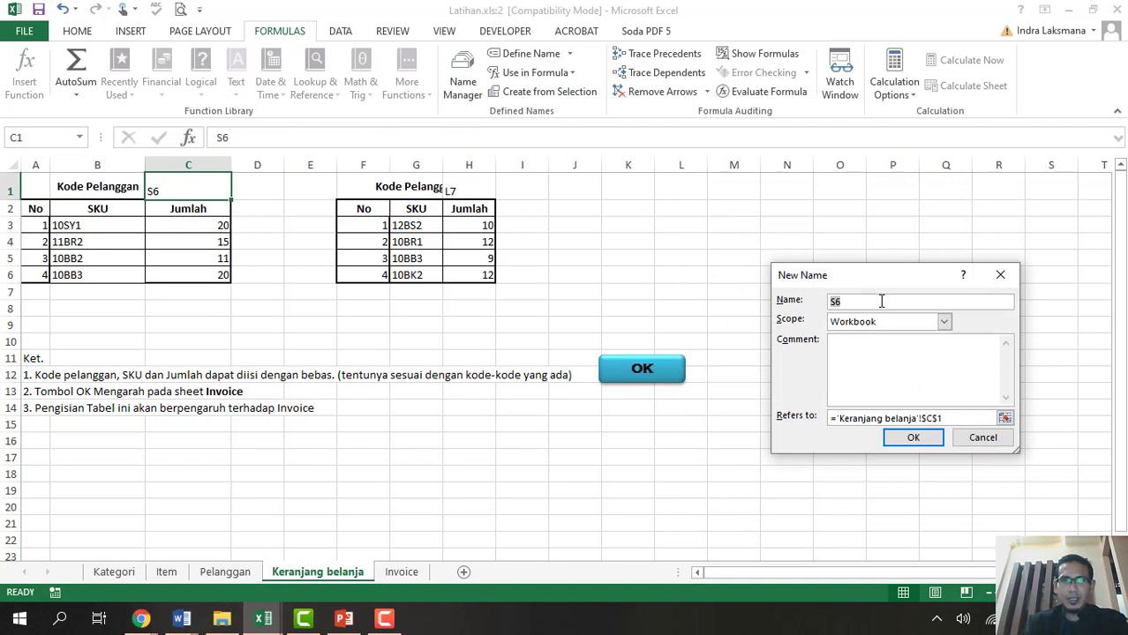
{"action": "type", "text": "beli"}
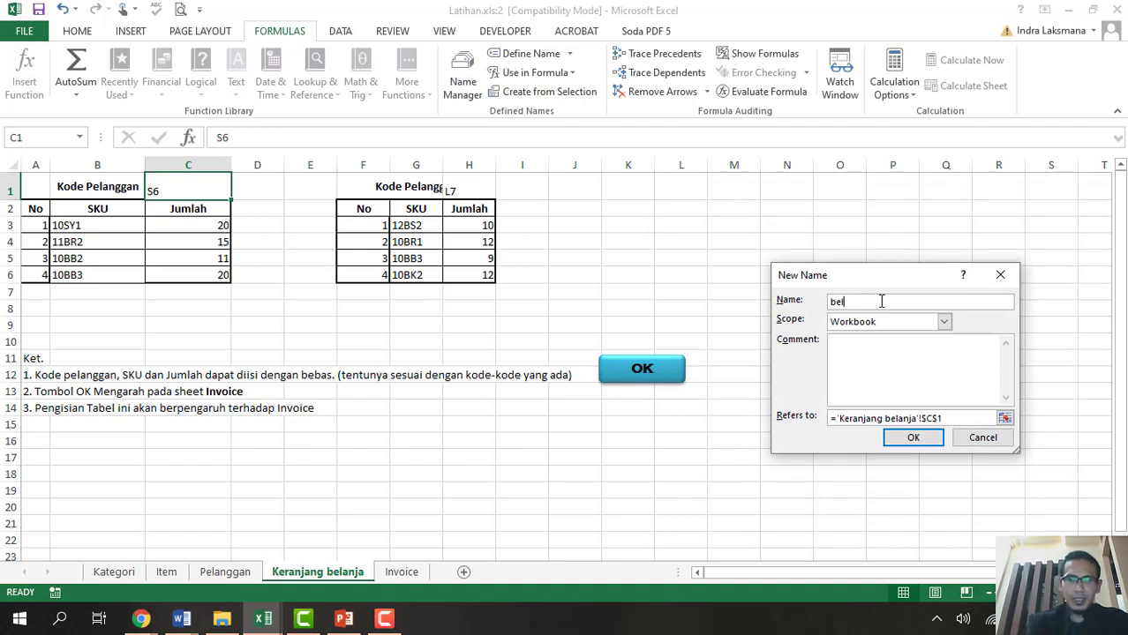
{"action": "type", "text": "1"}
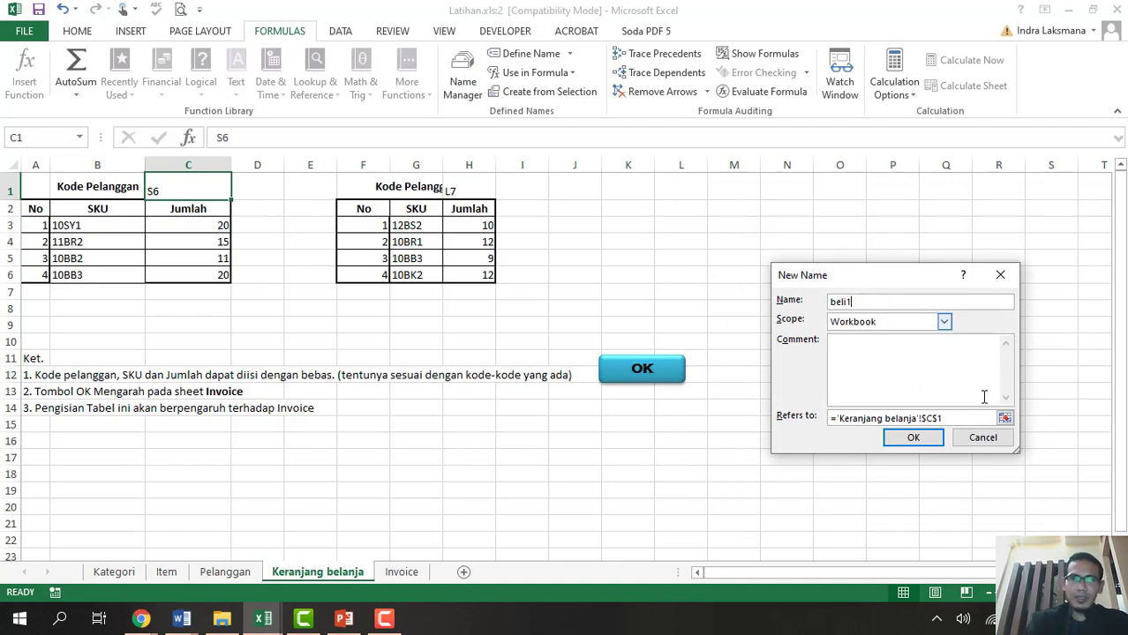
{"action": "left_click", "coordinate": [914, 438]}
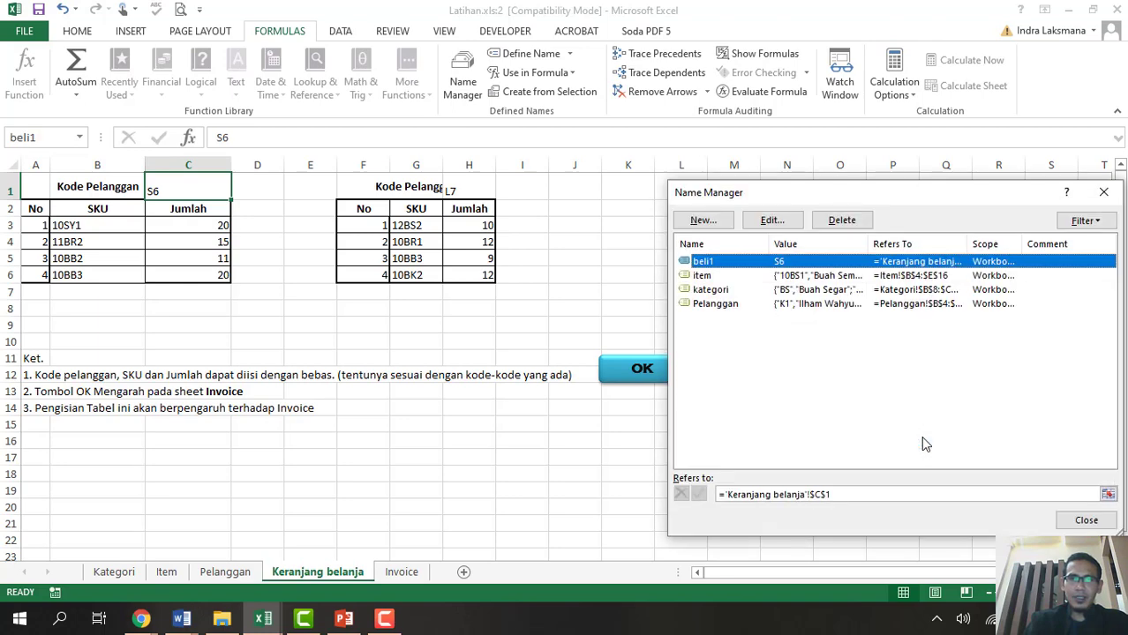
Define the workbook-scoped name beli2 for the second basket's customer code cell H1 on the Keranjang belanja sheet.
{"action": "left_click", "coordinate": [704, 220]}
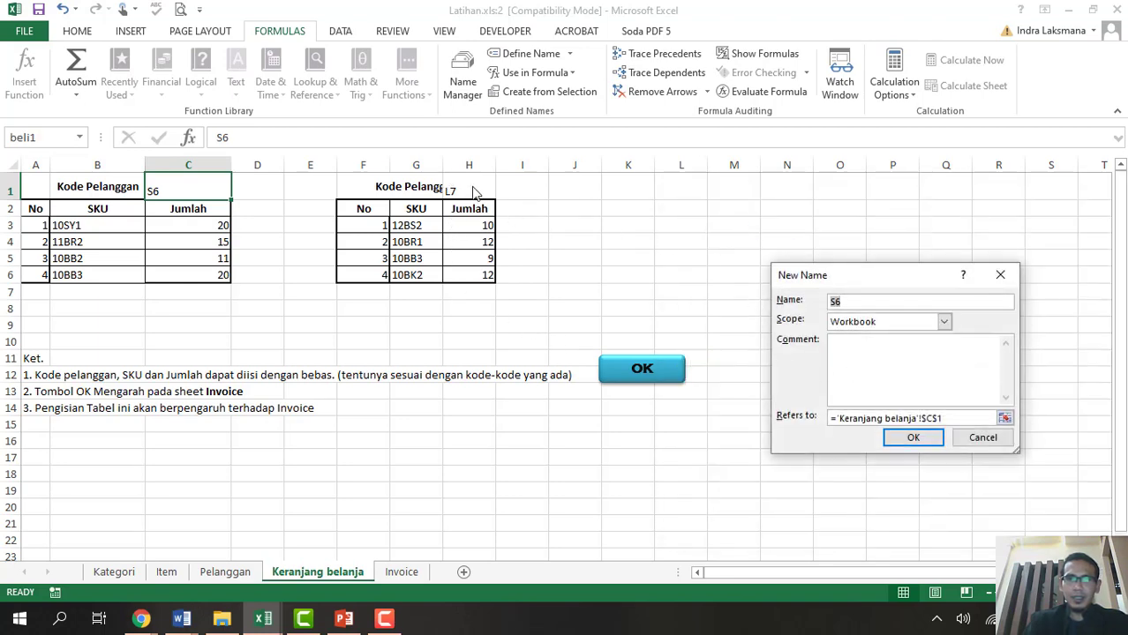
{"action": "left_click", "coordinate": [1004, 419]}
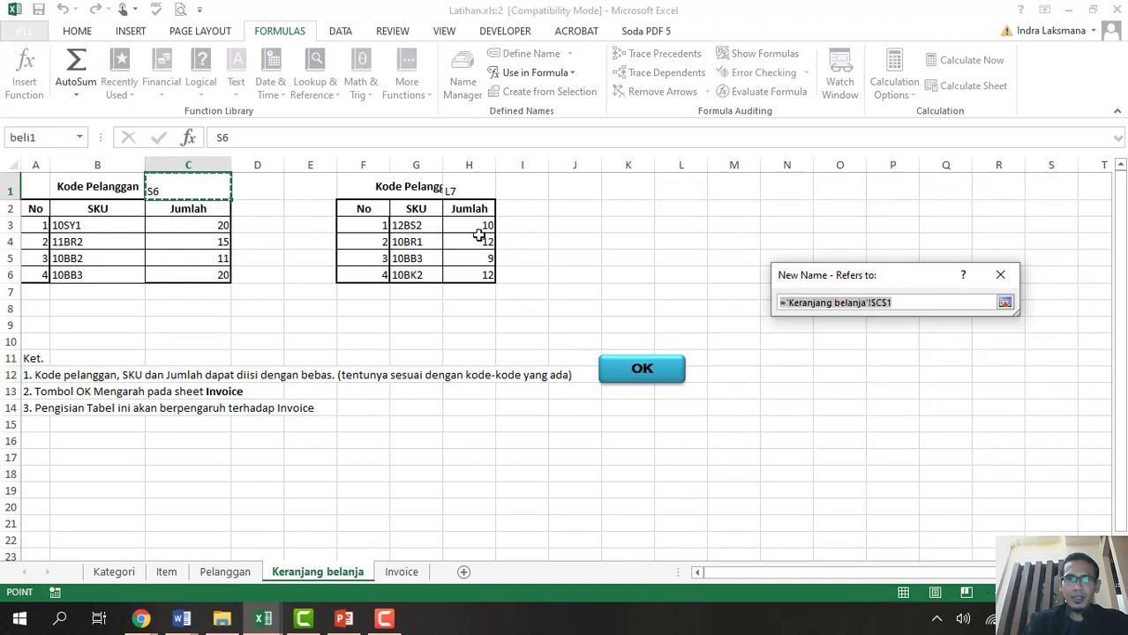
{"action": "left_click", "coordinate": [454, 197]}
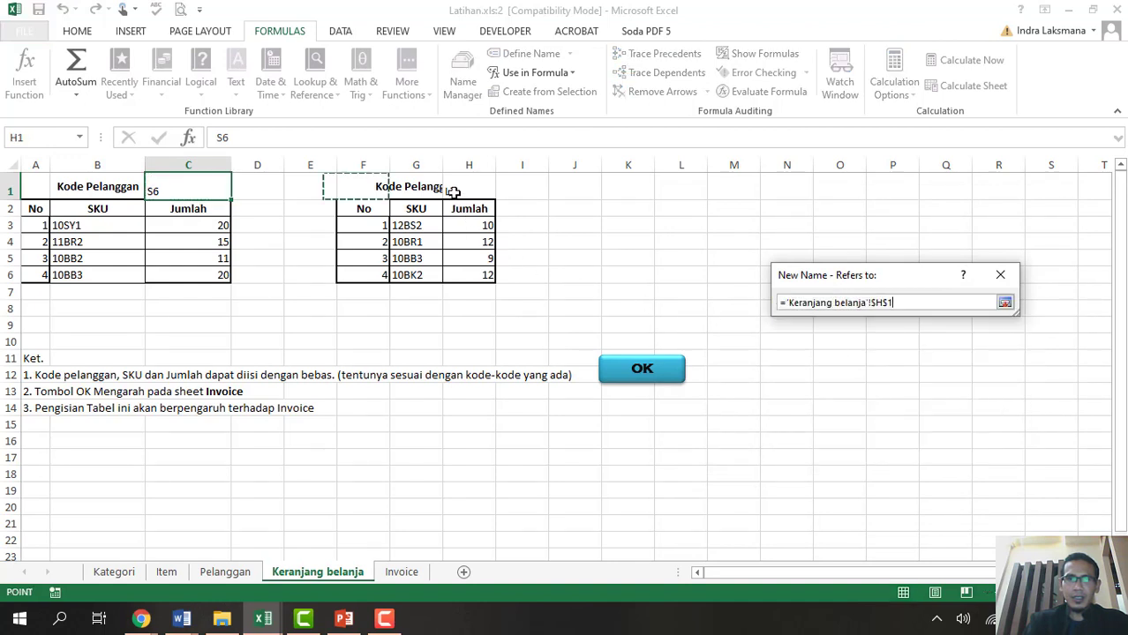
{"action": "left_click", "coordinate": [1005, 303]}
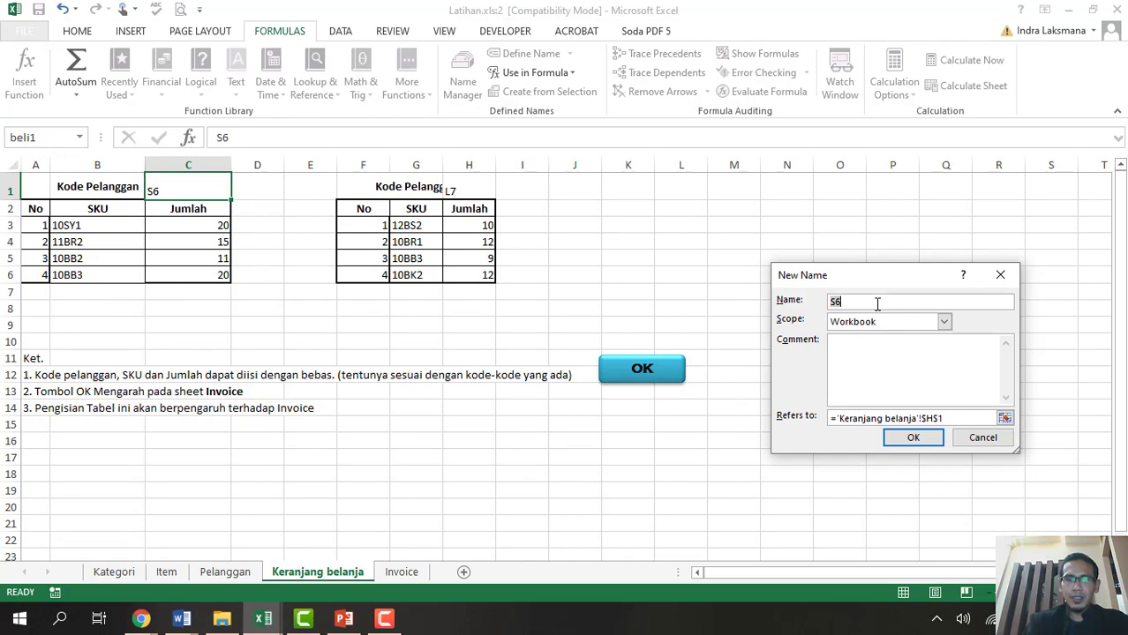
{"action": "type", "text": "beli2"}
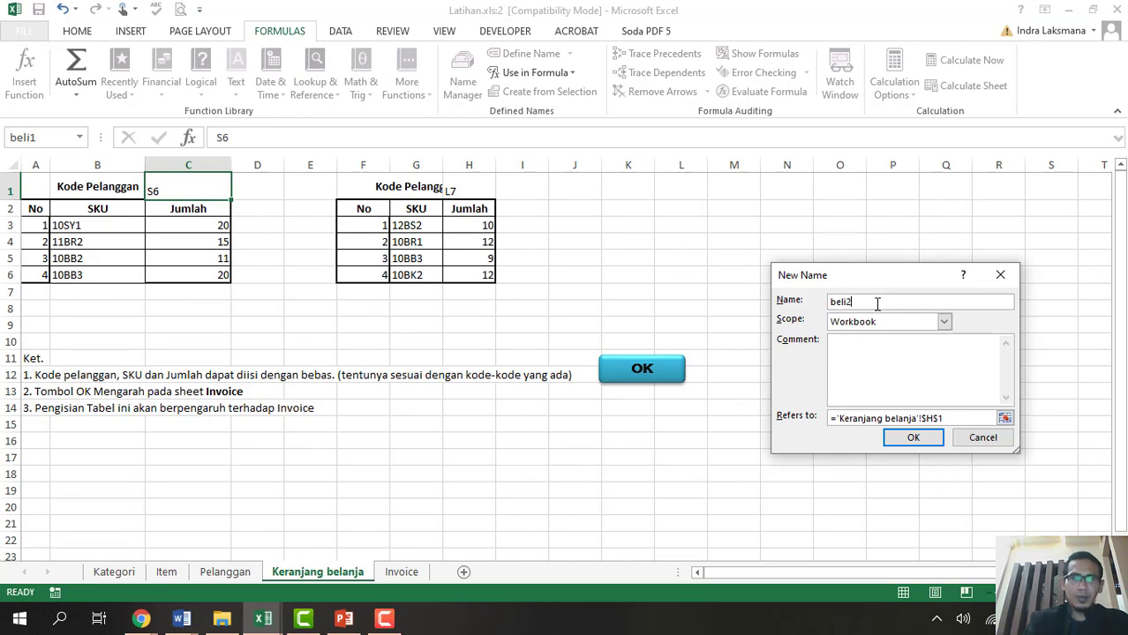
{"action": "left_click", "coordinate": [913, 437]}
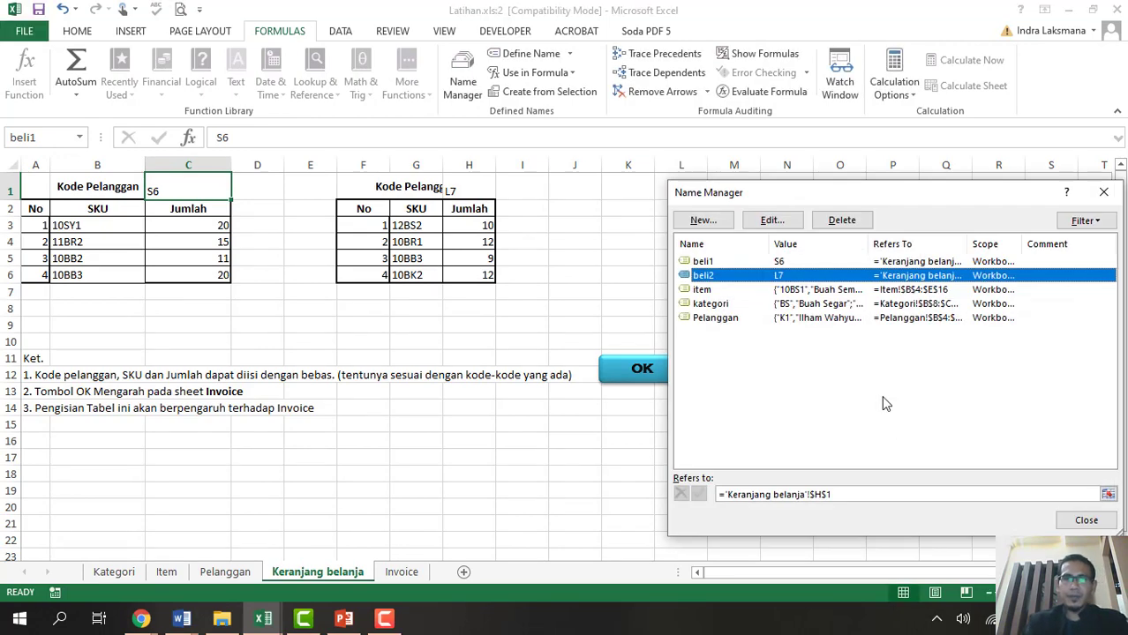
Define the workbook-scoped name keranjang1 for the first basket's data range A3:C6 on the Keranjang belanja sheet.
{"action": "left_click", "coordinate": [703, 220]}
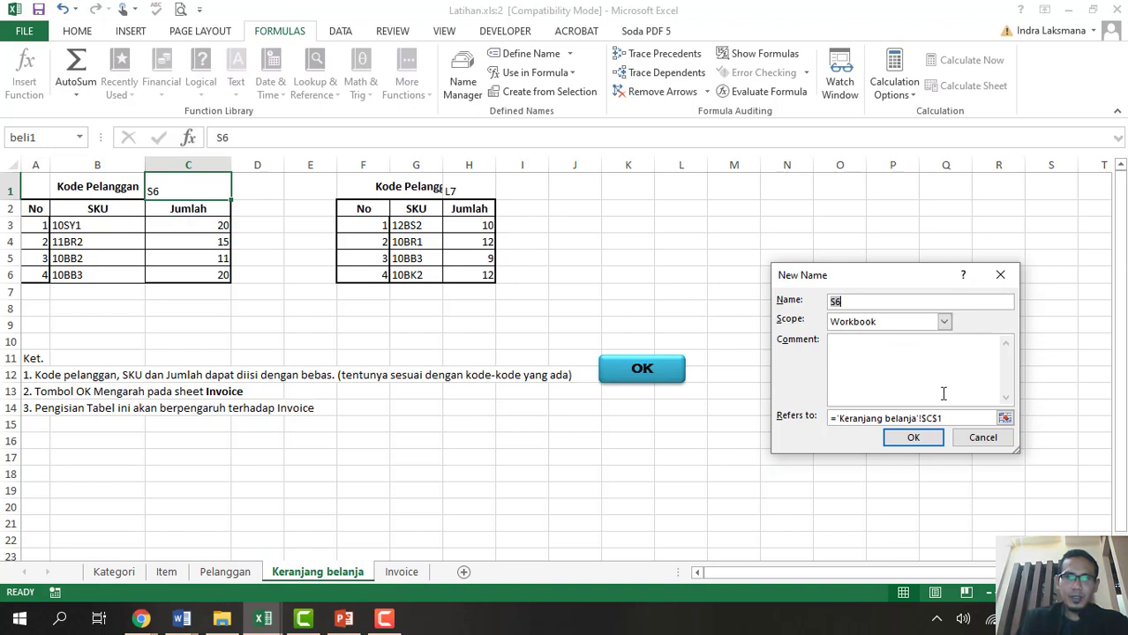
{"action": "left_click", "coordinate": [1006, 419]}
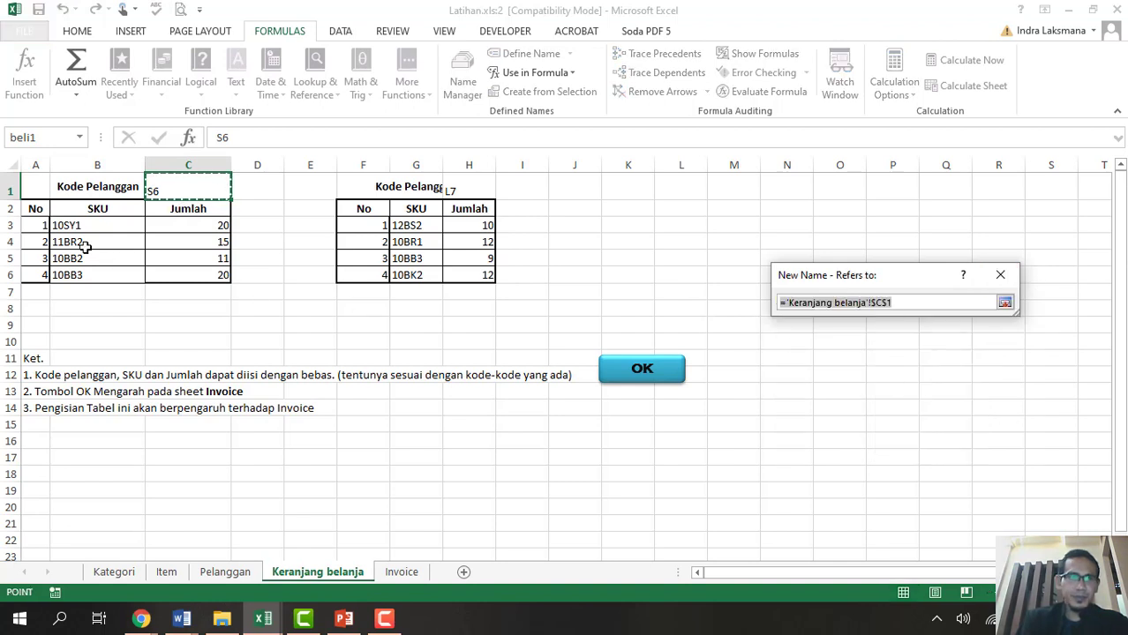
{"action": "left_click_drag", "start_coordinate": [34, 224], "coordinate": [218, 276]}
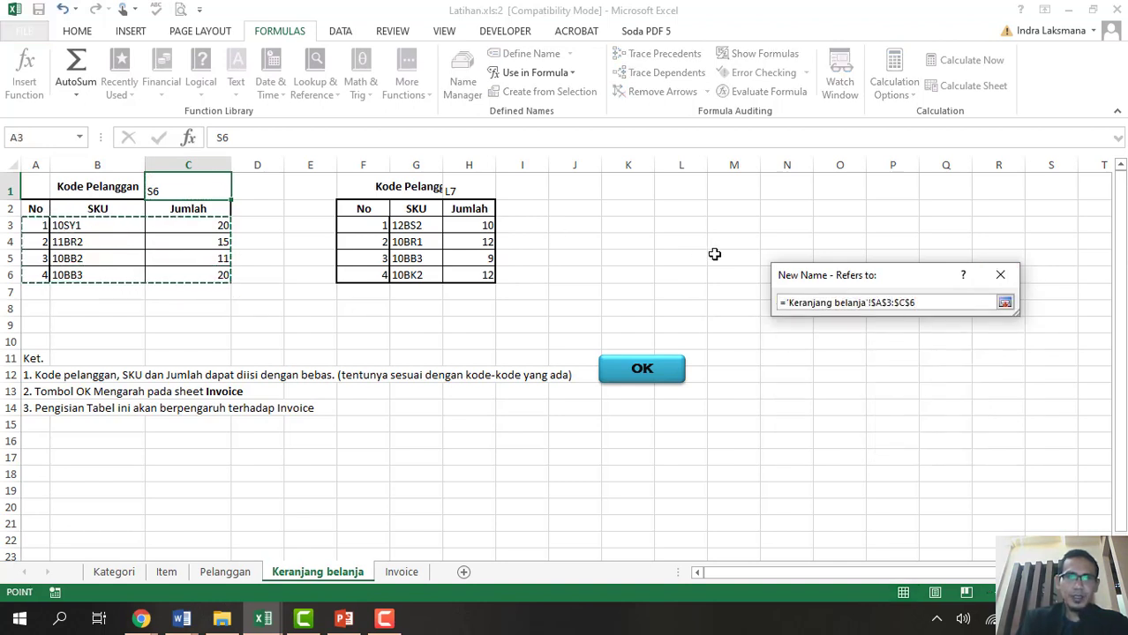
{"action": "left_click", "coordinate": [1005, 303]}
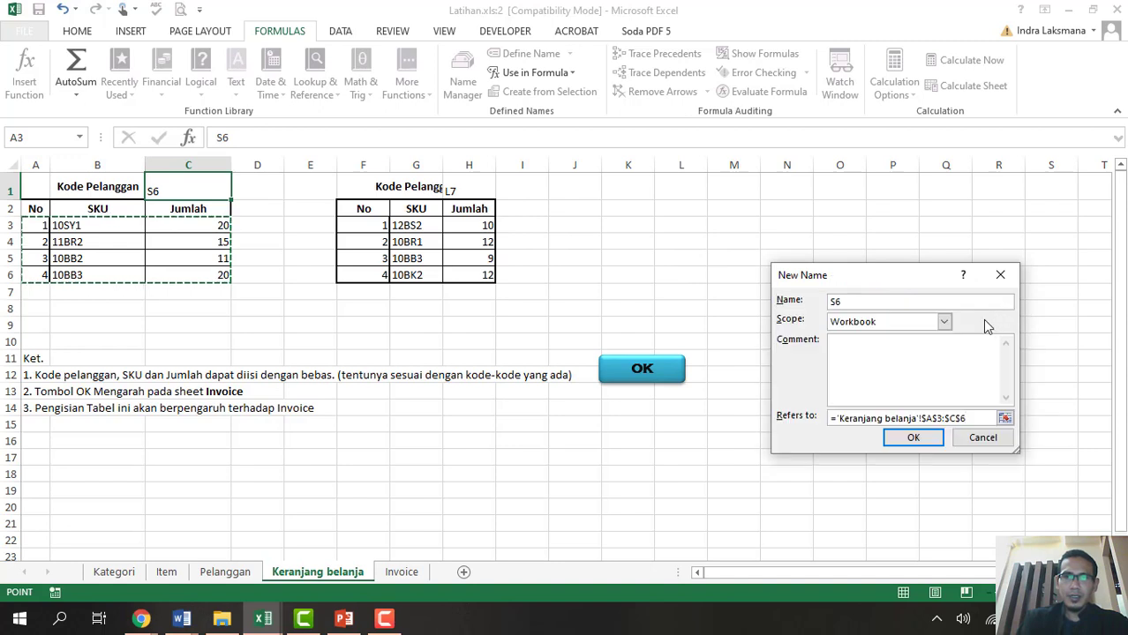
{"action": "left_click", "coordinate": [925, 303]}
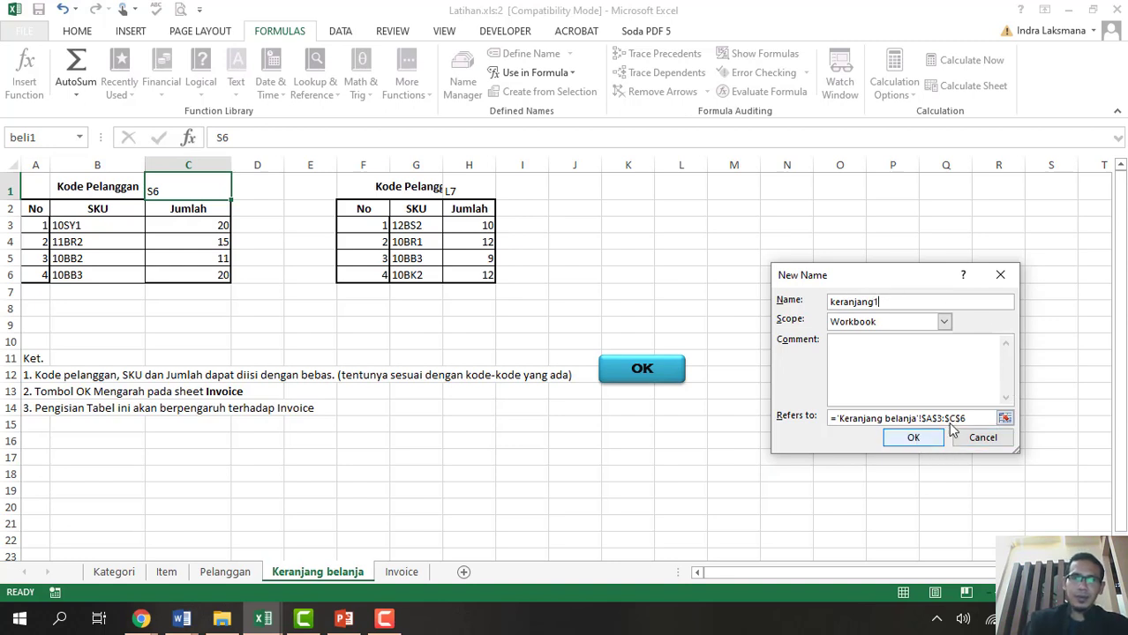
{"action": "left_click", "coordinate": [1004, 418]}
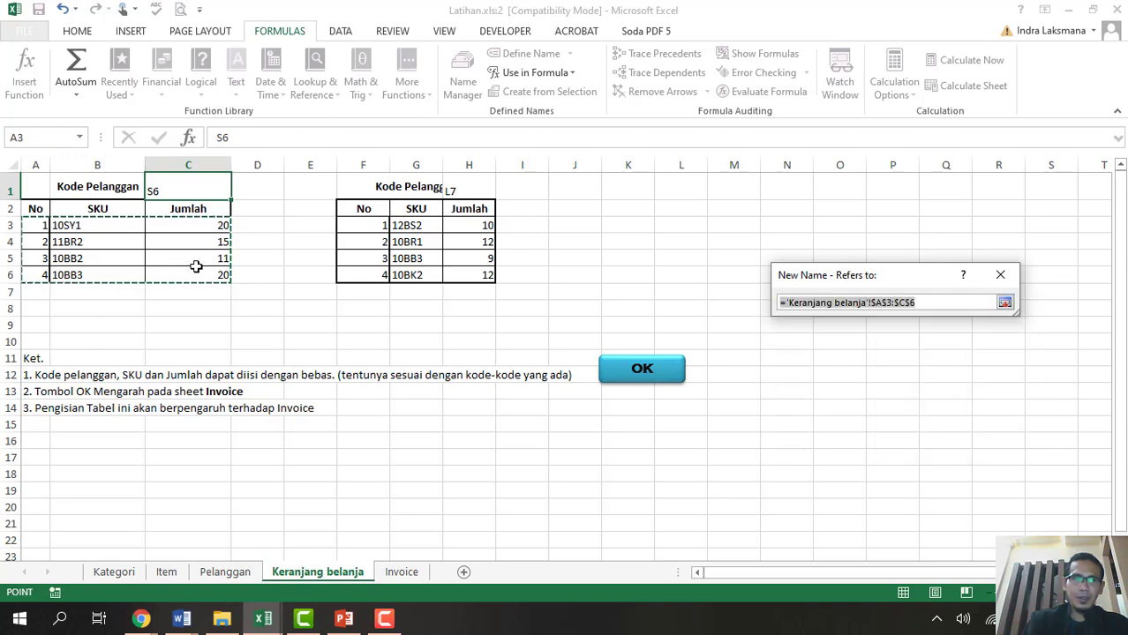
{"action": "left_click", "coordinate": [1004, 302]}
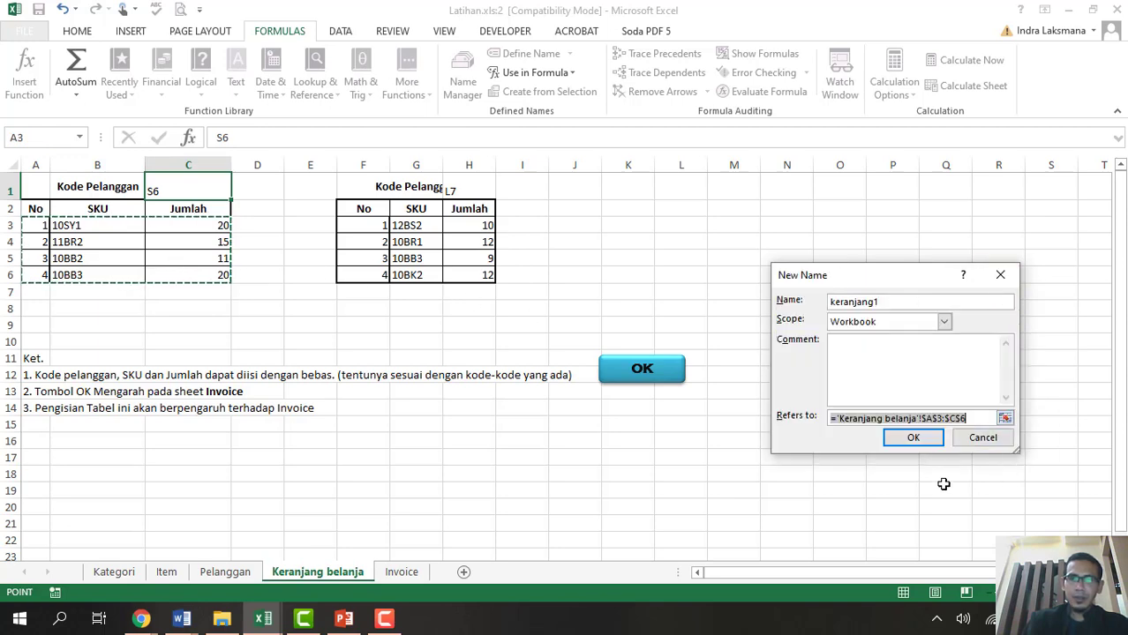
{"action": "left_click", "coordinate": [912, 438]}
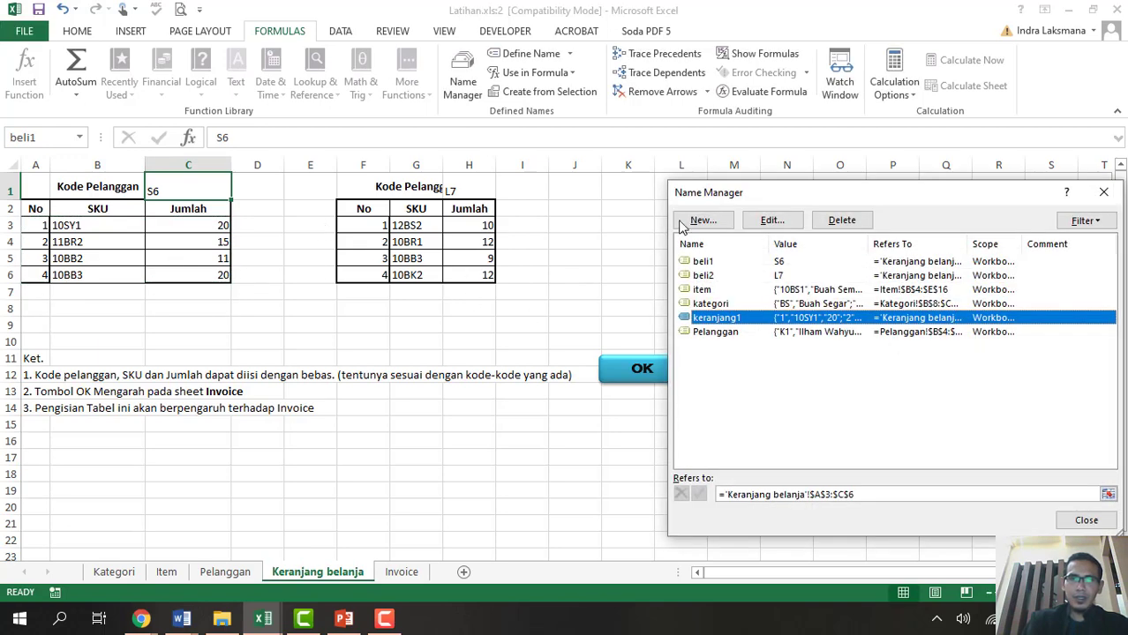
Define the workbook-scoped name keranjang2 for the second basket's data range F3:H6 on the Keranjang belanja sheet.
{"action": "left_click", "coordinate": [697, 220]}
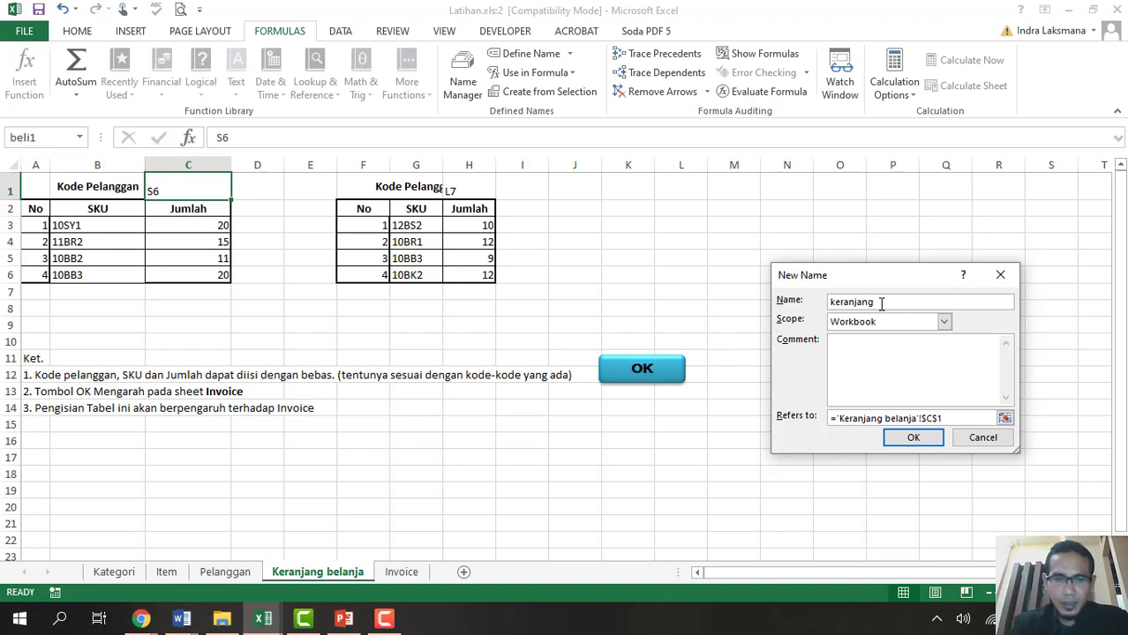
{"action": "left_click", "coordinate": [1004, 419]}
{"action": "left_click_drag", "start_coordinate": [368, 231], "coordinate": [471, 277]}
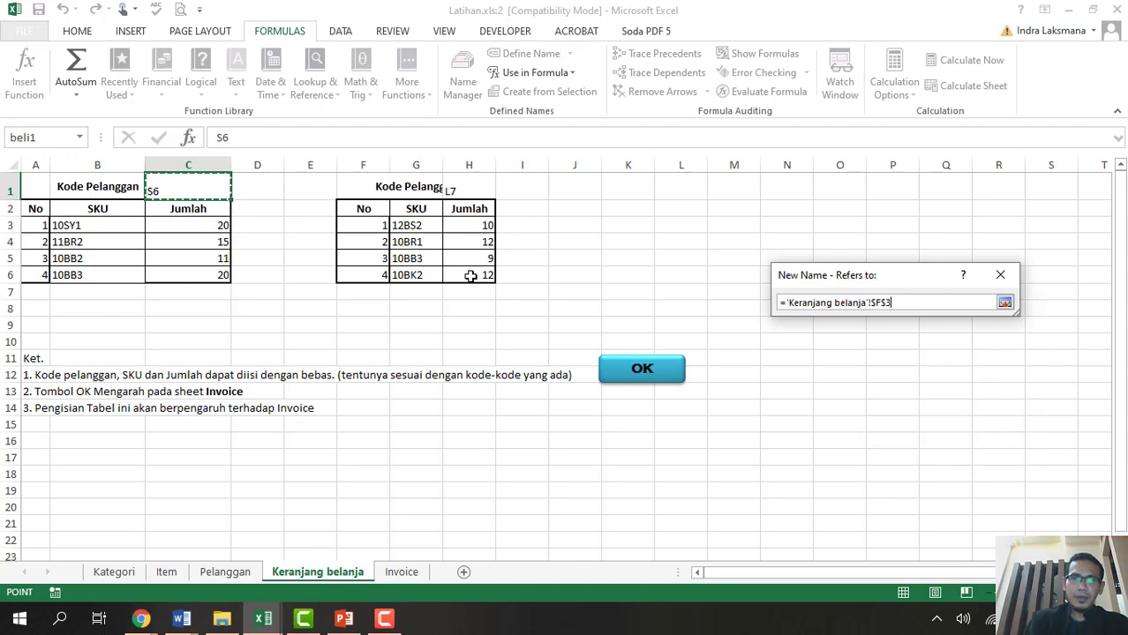
{"action": "left_click", "coordinate": [1005, 303]}
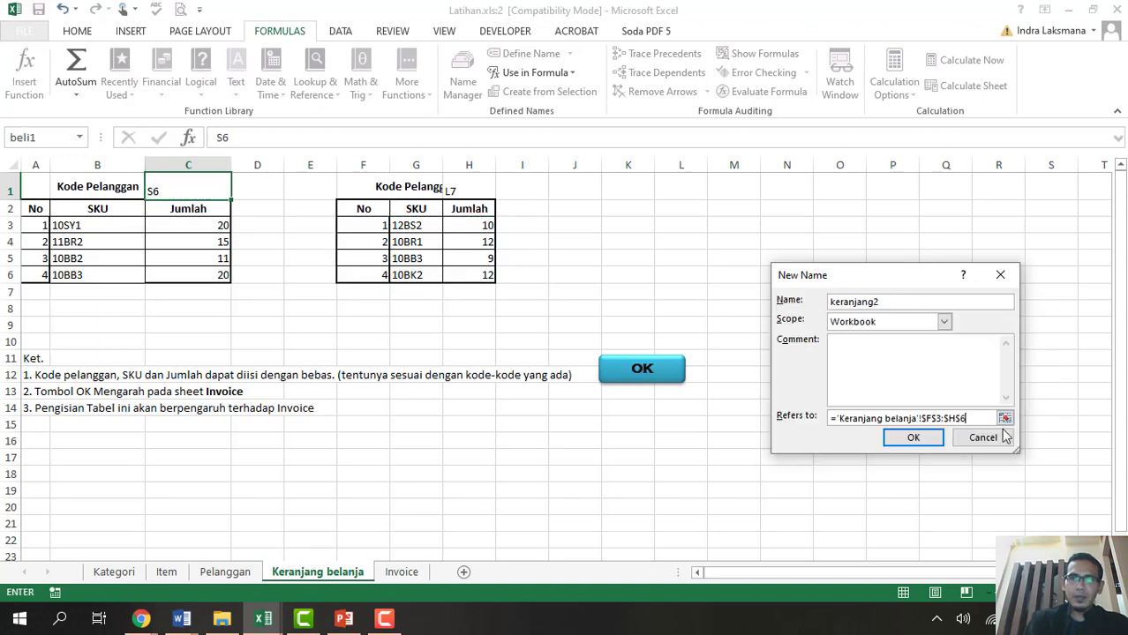
{"action": "left_click", "coordinate": [913, 438]}
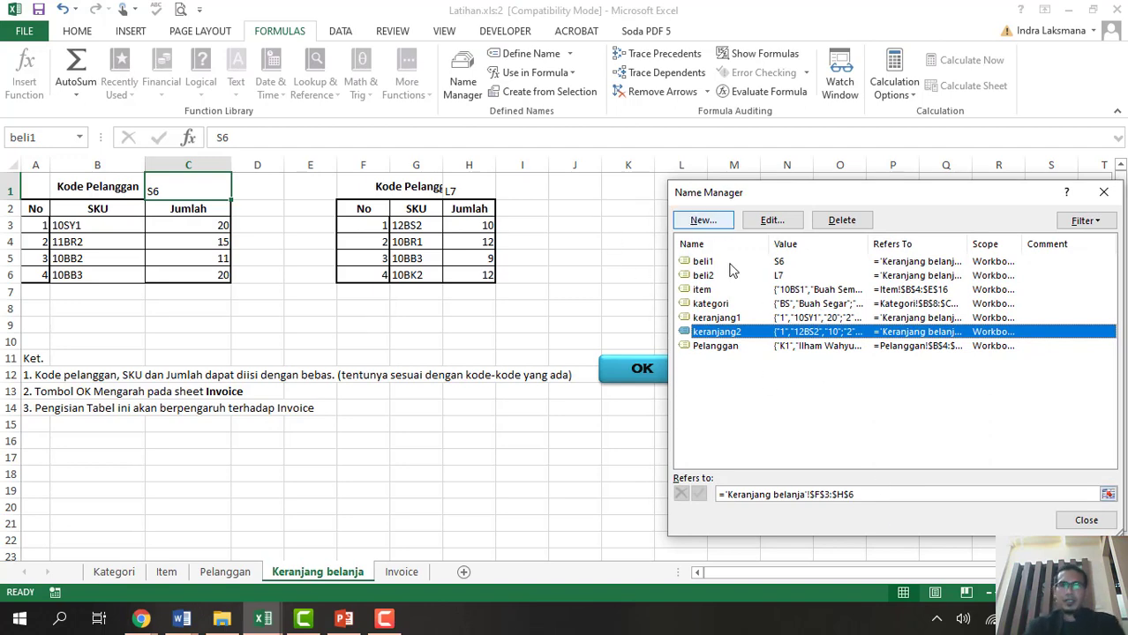
Enter the formula =VLOOKUP(E11,Pelanggan,2) in the Nama cell D12 on the Invoice sheet.
{"action": "left_click", "coordinate": [1090, 521]}
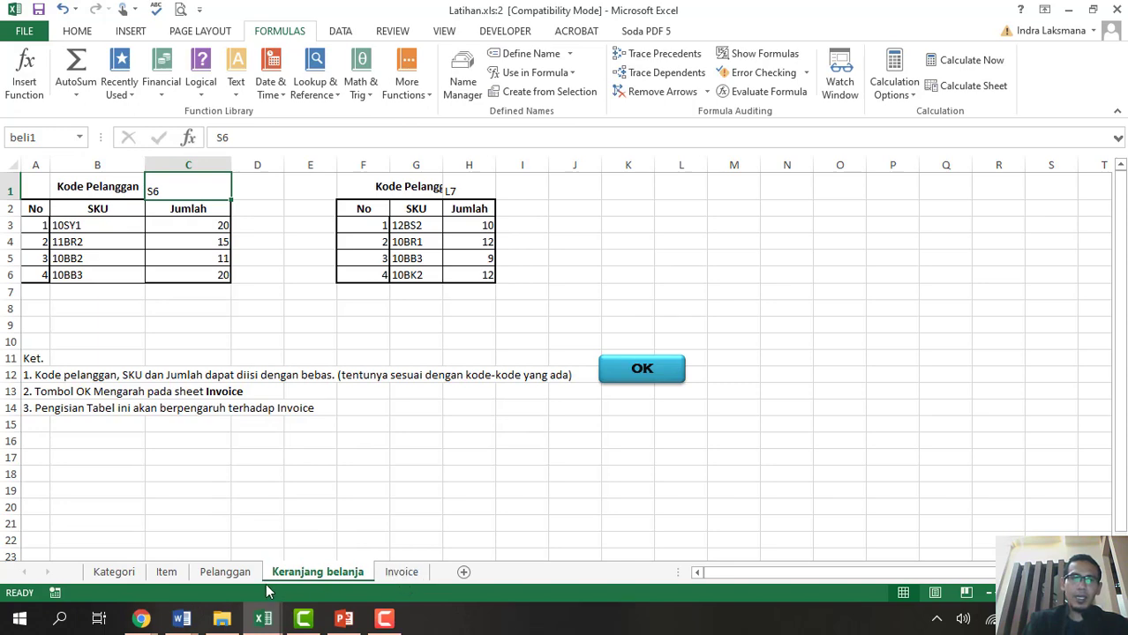
{"action": "left_click", "coordinate": [389, 584]}
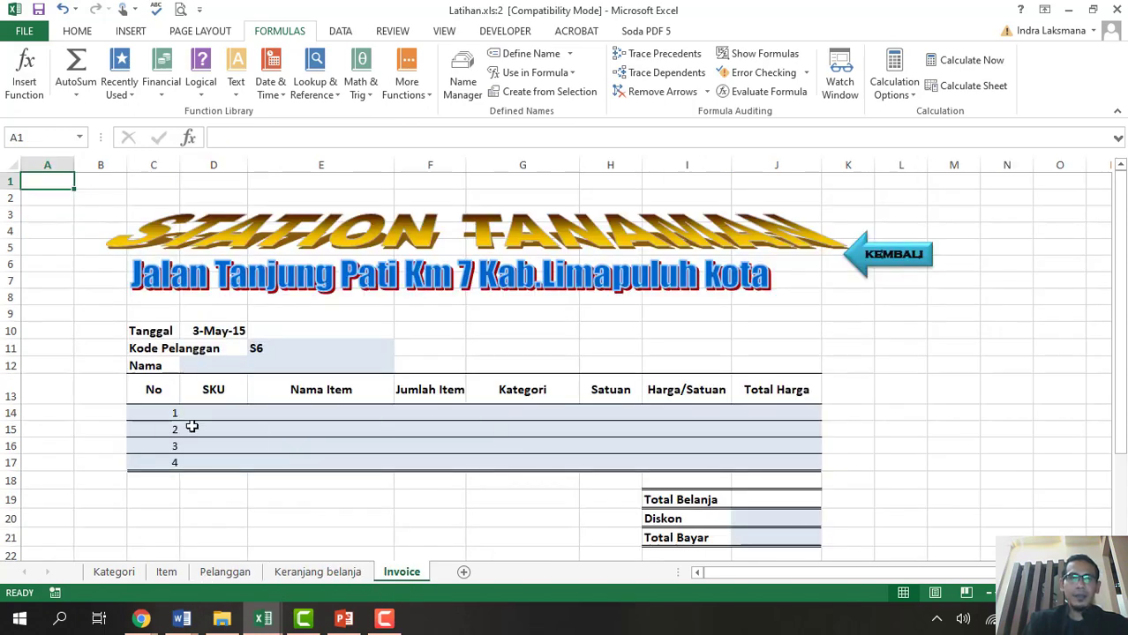
{"action": "left_click", "coordinate": [236, 369]}
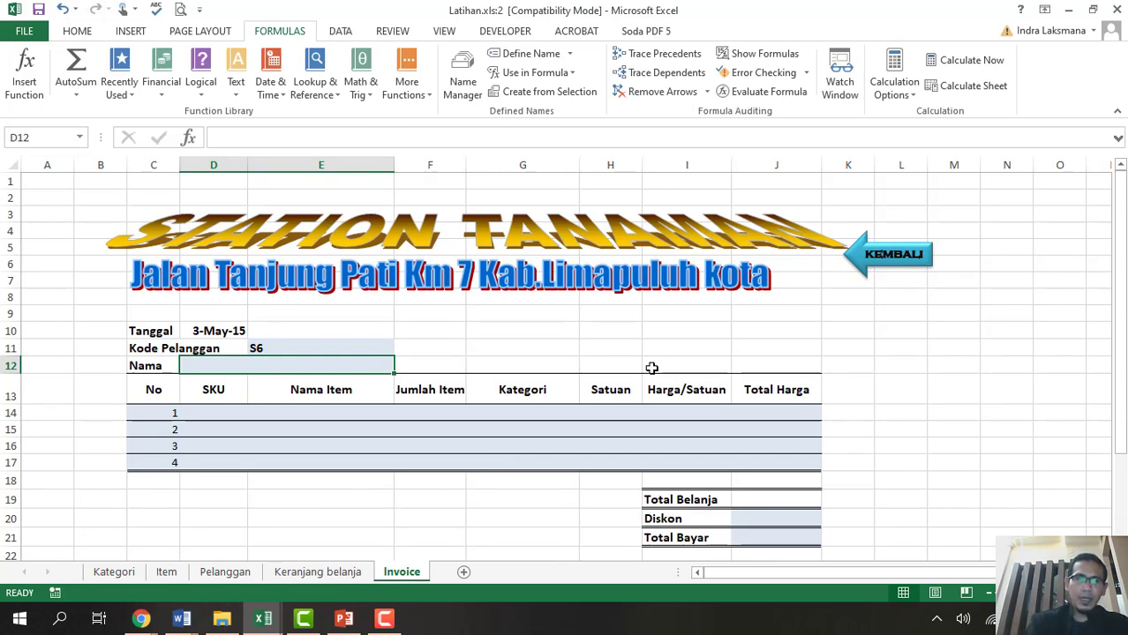
{"action": "type", "text": "=vl"}
{"action": "key", "text": "Tab"}
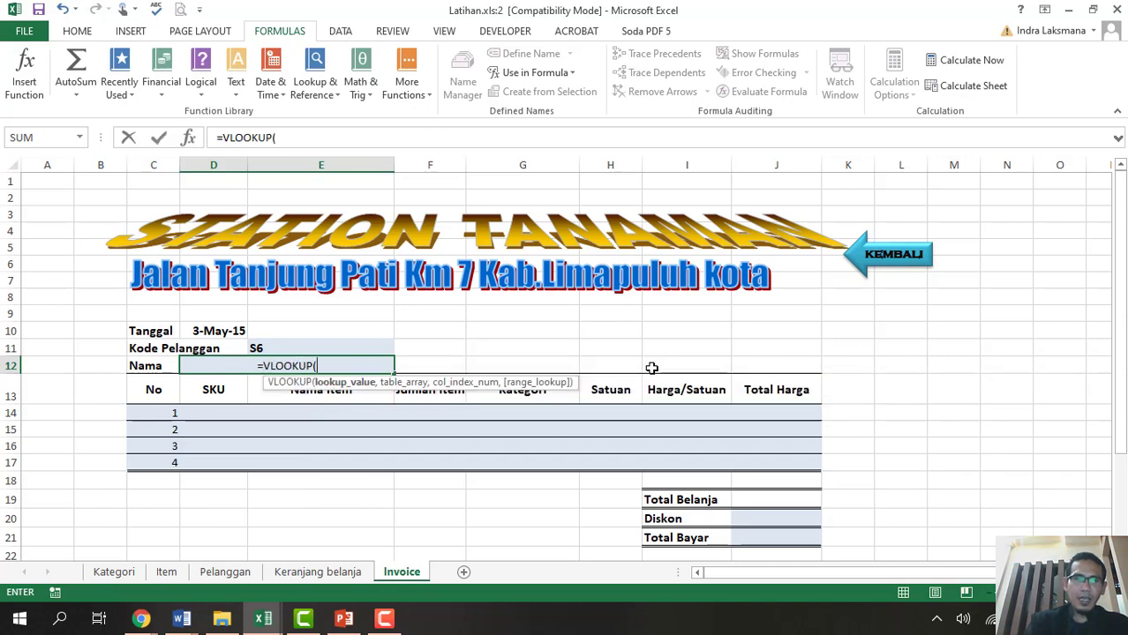
{"action": "left_click", "coordinate": [307, 345]}
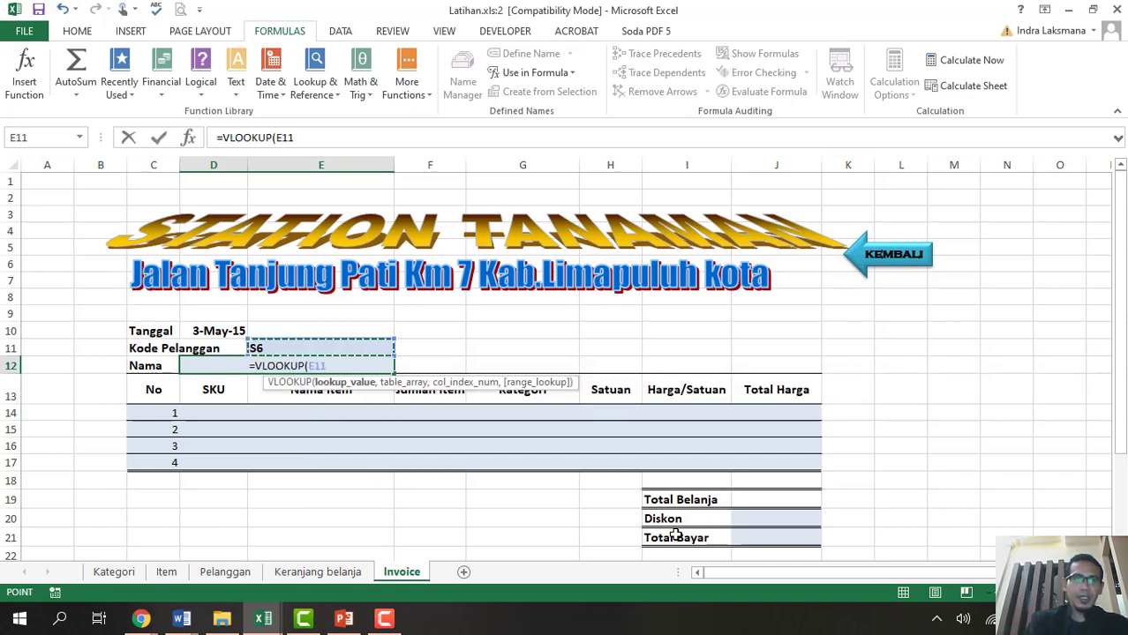
{"action": "type", "text": ","}
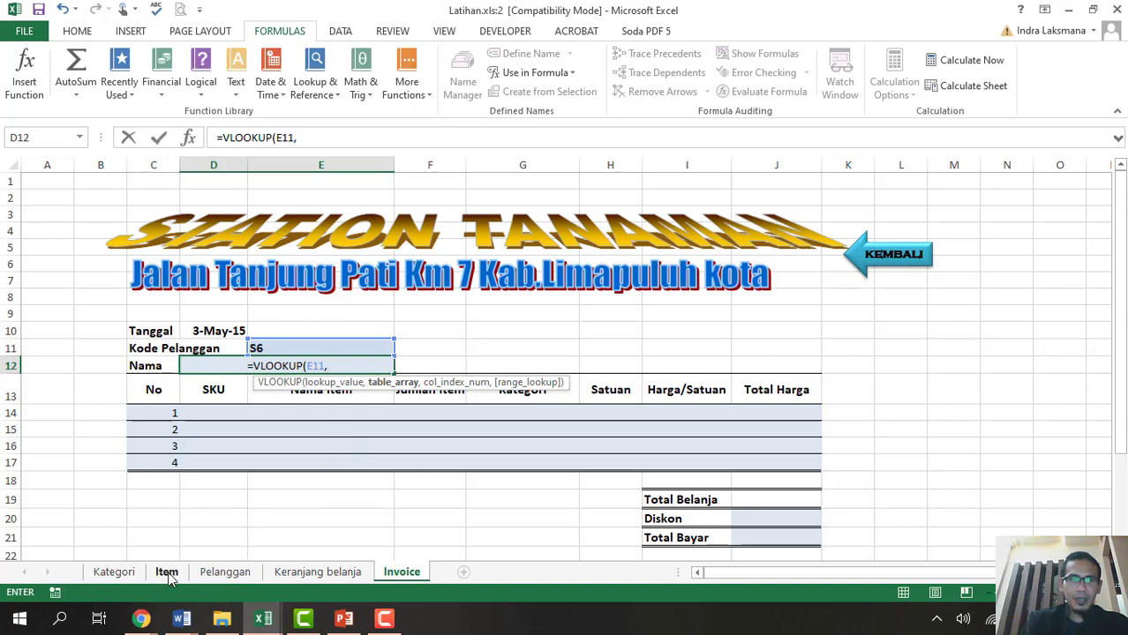
{"action": "type", "text": "pe"}
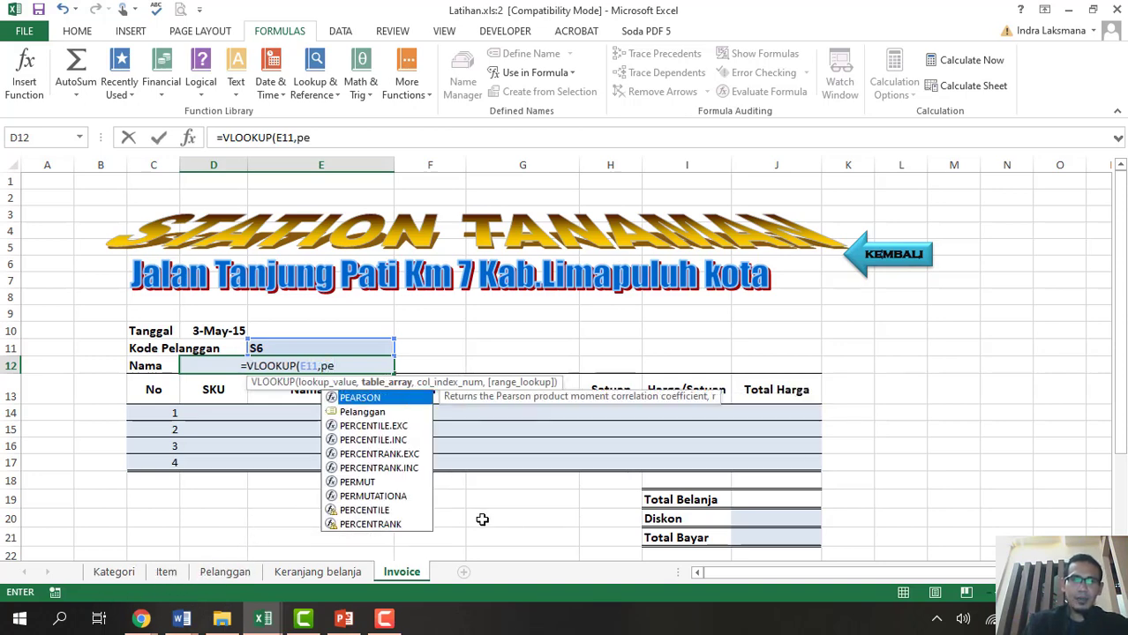
{"action": "key", "text": "Down"}
{"action": "key", "text": "Tab"}
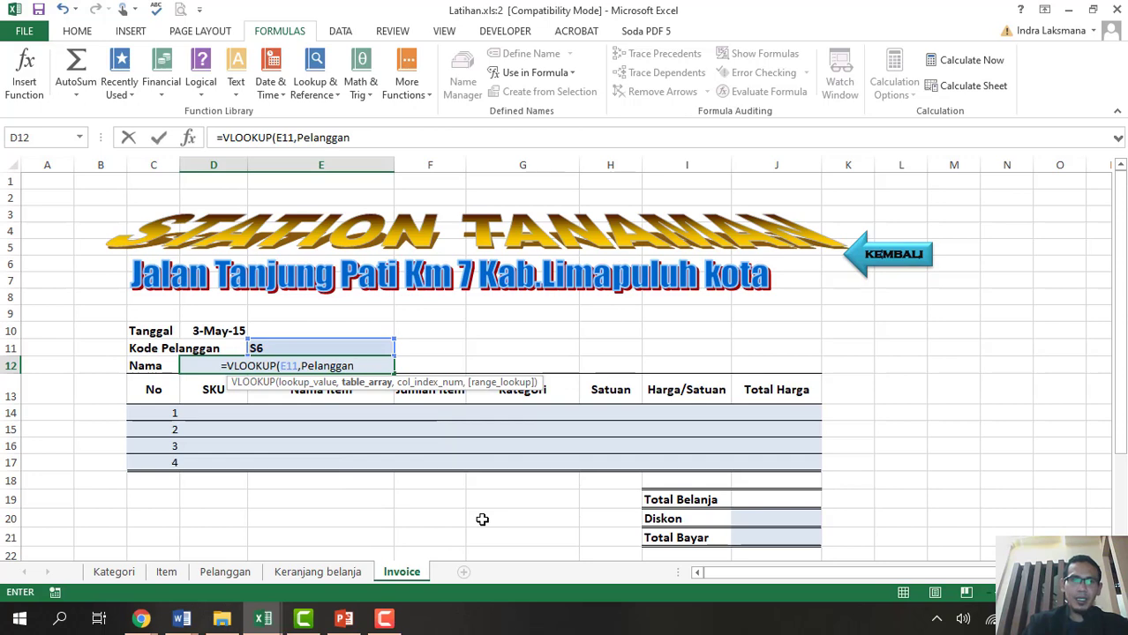
{"action": "type", "text": ","}
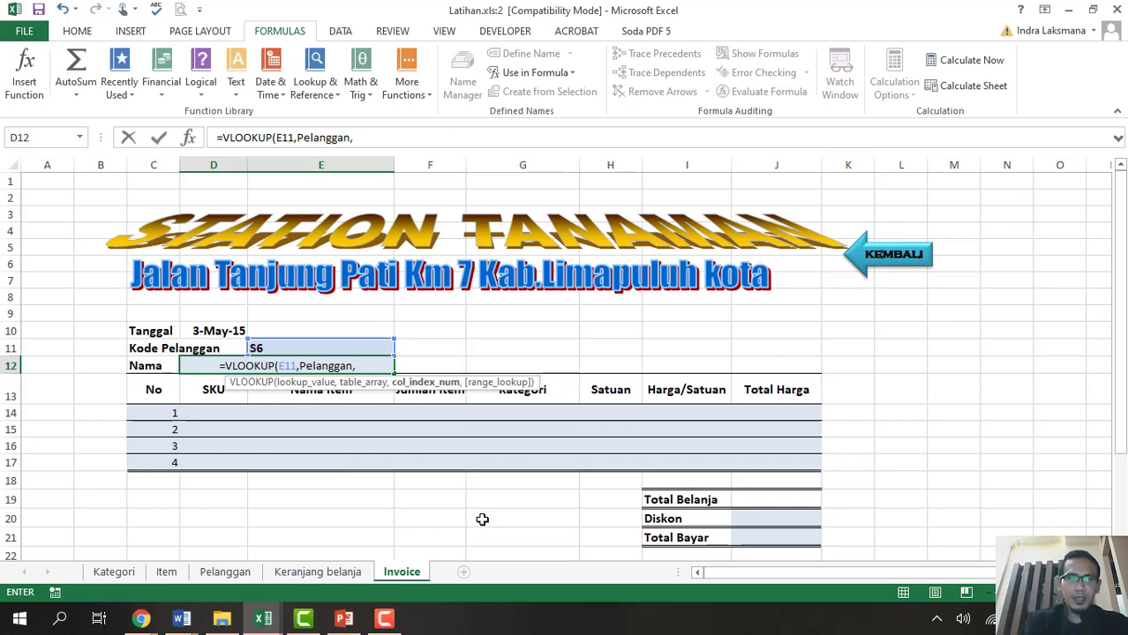
{"action": "type", "text": "2"}
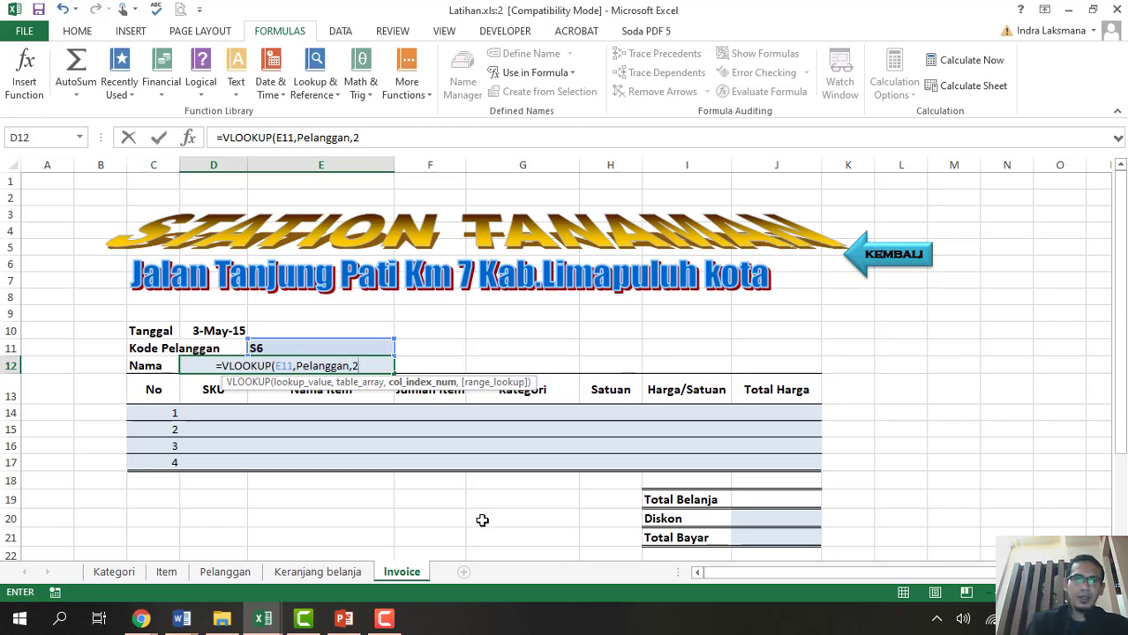
{"action": "type", "text": ")"}
{"action": "key", "text": "ctrl+Return"}
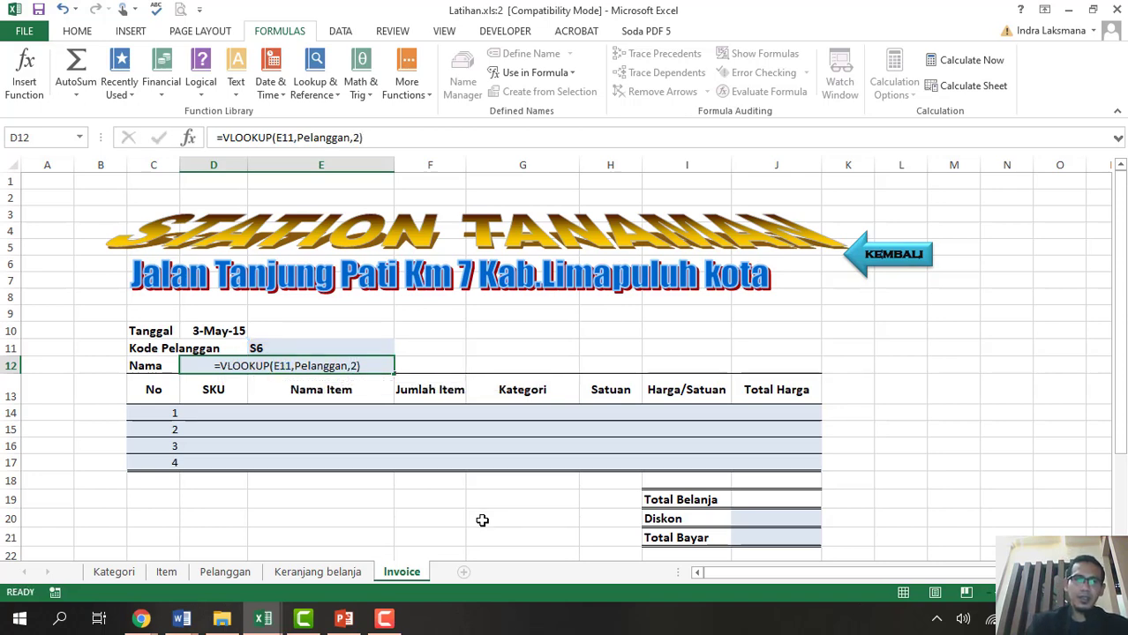
Test the Nama lookup by entering a different customer code in Invoice cell E11 and comparing the name with the Pelanggan sheet.
{"action": "left_click", "coordinate": [389, 451]}
{"action": "left_click", "coordinate": [324, 348]}
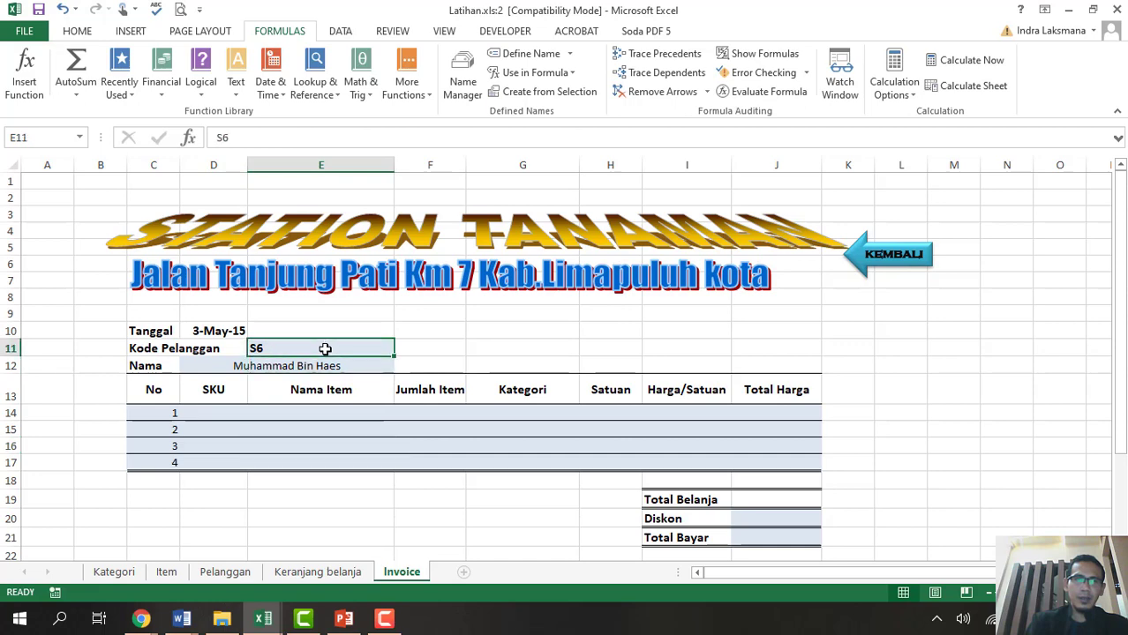
{"action": "left_click", "coordinate": [245, 572]}
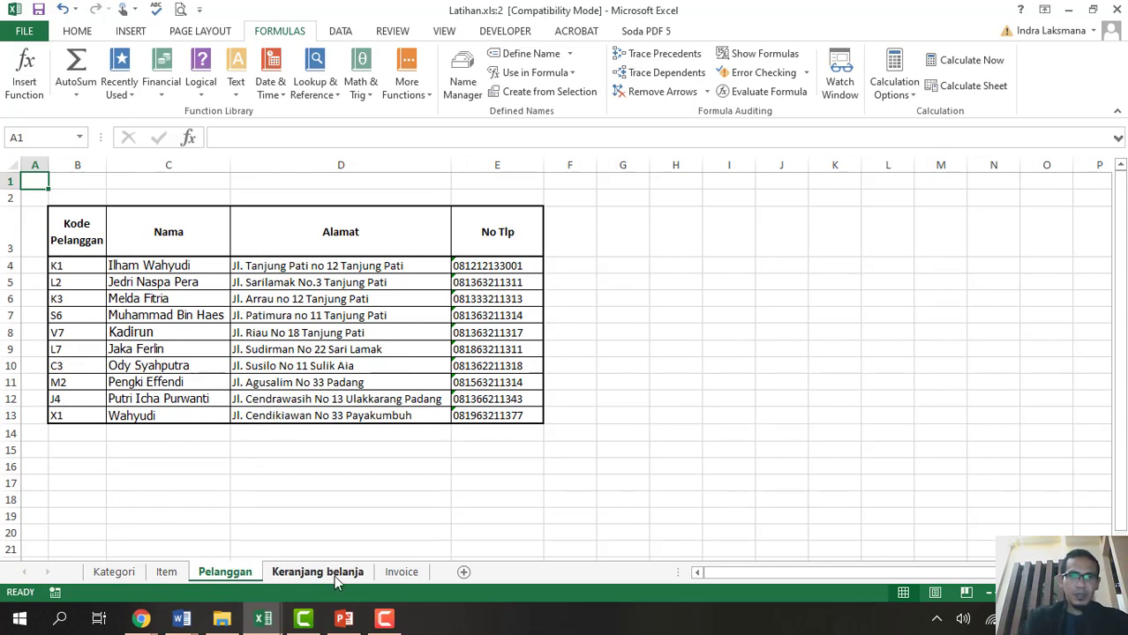
{"action": "left_click", "coordinate": [402, 572]}
{"action": "type", "text": "v"}
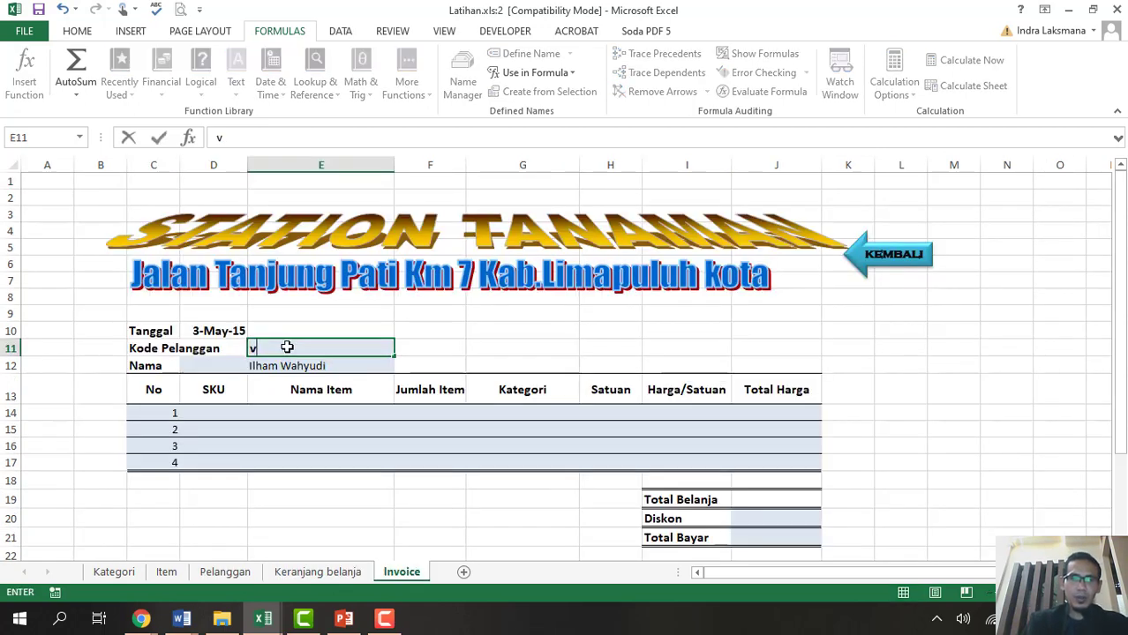
{"action": "type", "text": "7"}
{"action": "key", "text": "Return"}
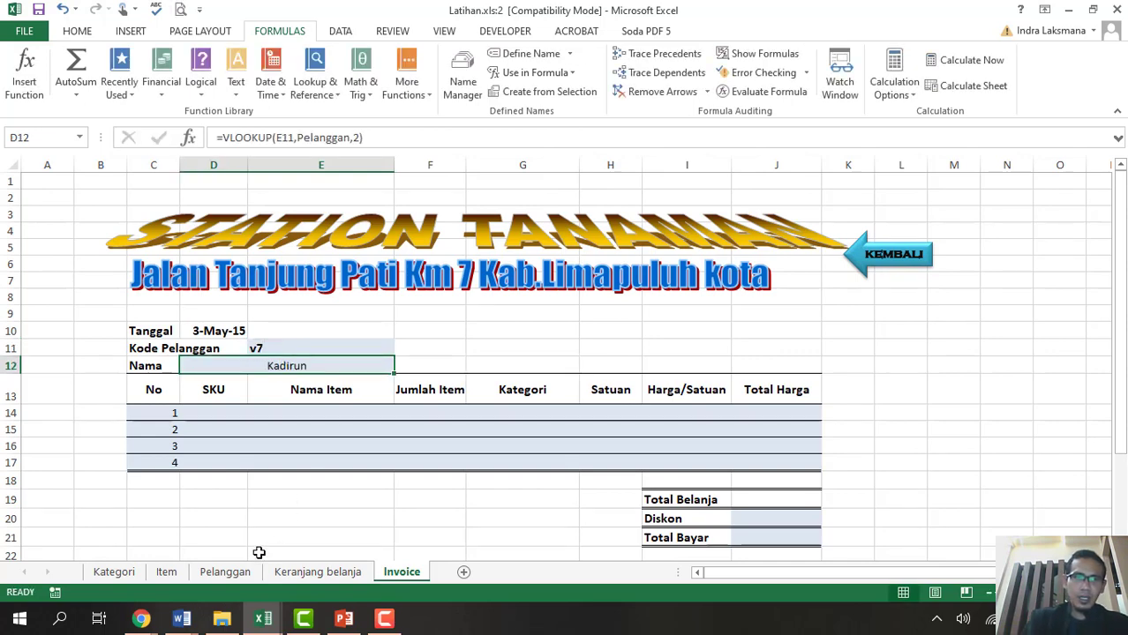
{"action": "left_click", "coordinate": [209, 575]}
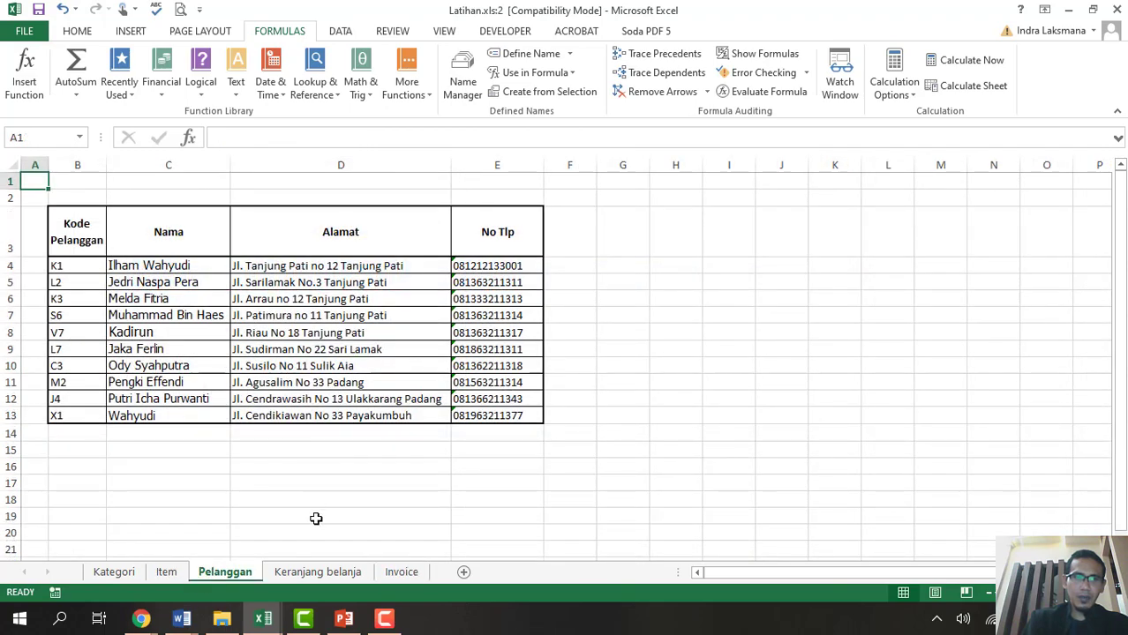
{"action": "left_click", "coordinate": [399, 574]}
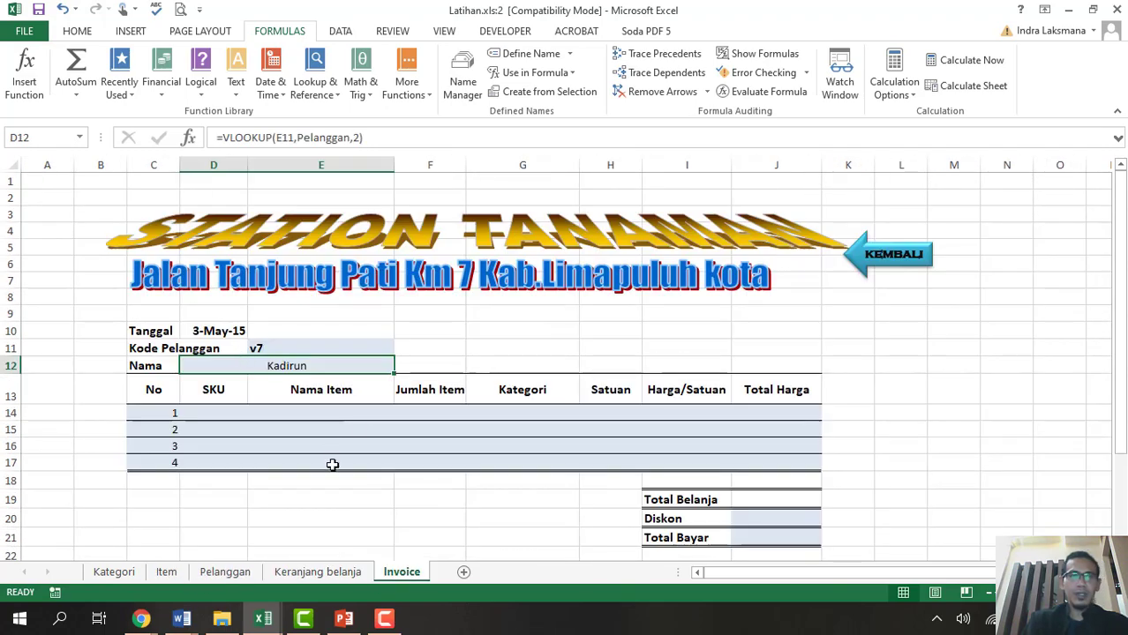
Enter the first basket's customer code from the Keranjang belanja sheet in the Kode Pelanggan cell E11 on the Invoice sheet.
{"action": "left_click", "coordinate": [228, 417]}
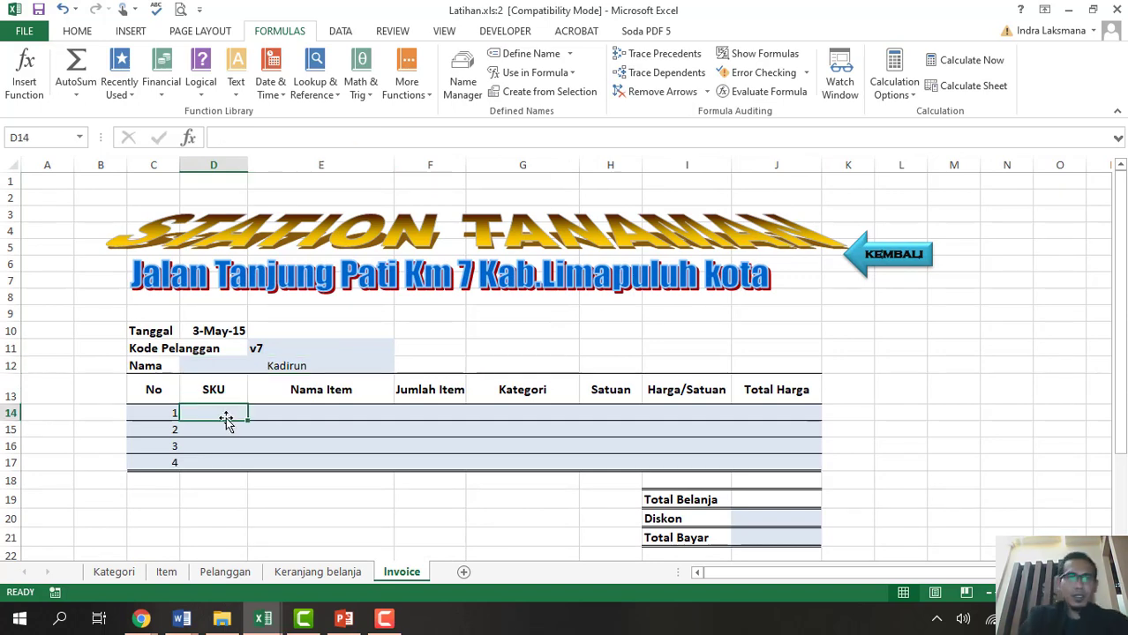
{"action": "left_click", "coordinate": [287, 352]}
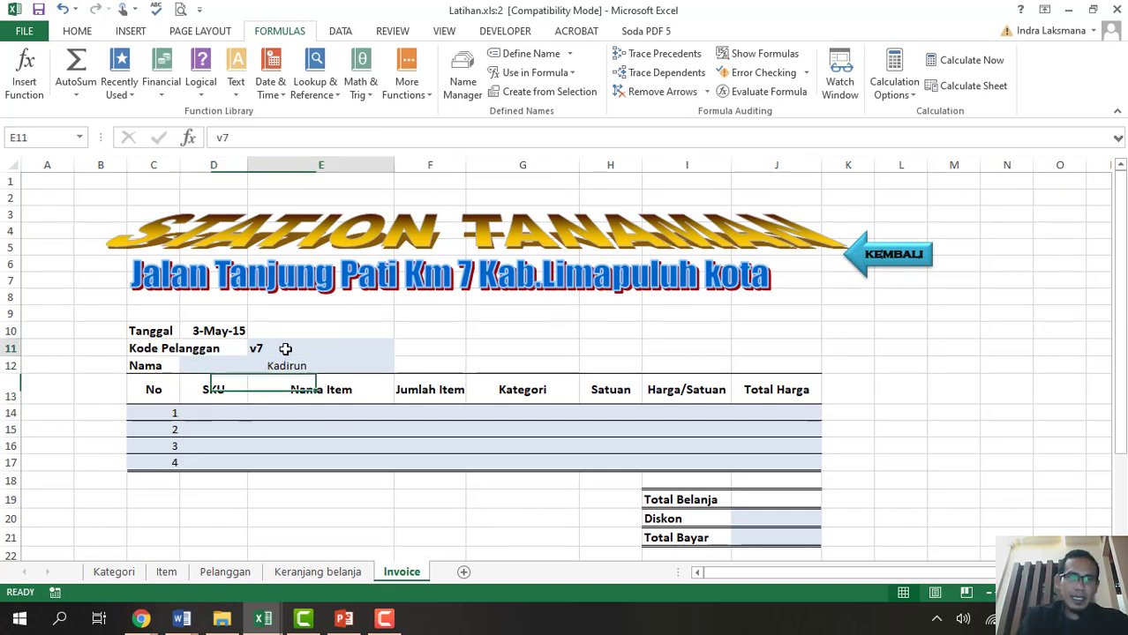
{"action": "left_click", "coordinate": [215, 412]}
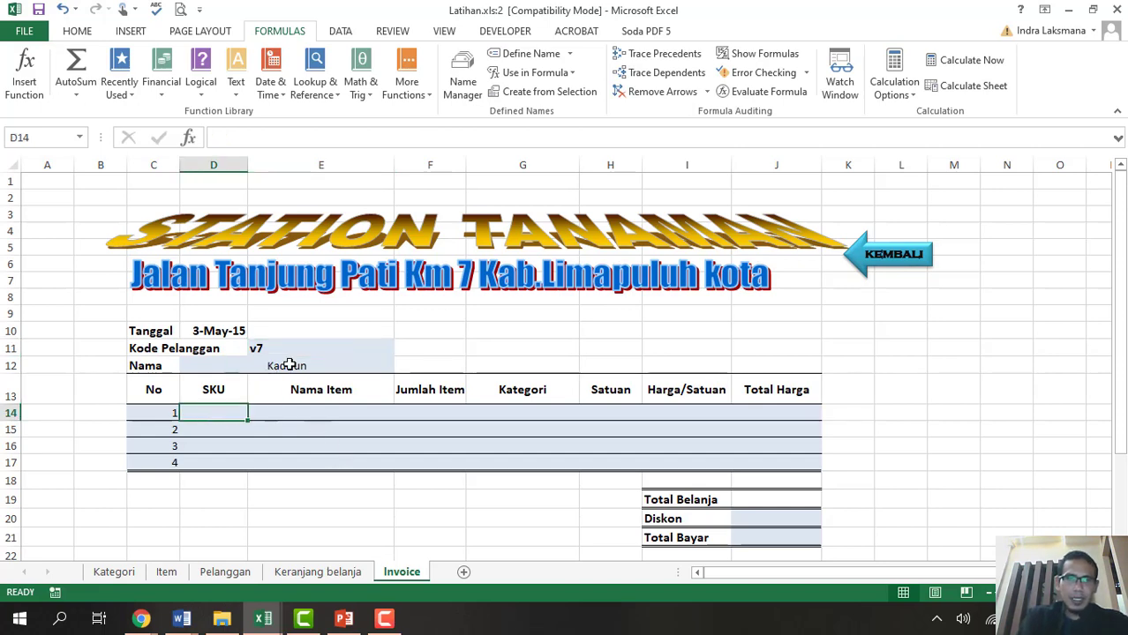
{"action": "left_click", "coordinate": [259, 350]}
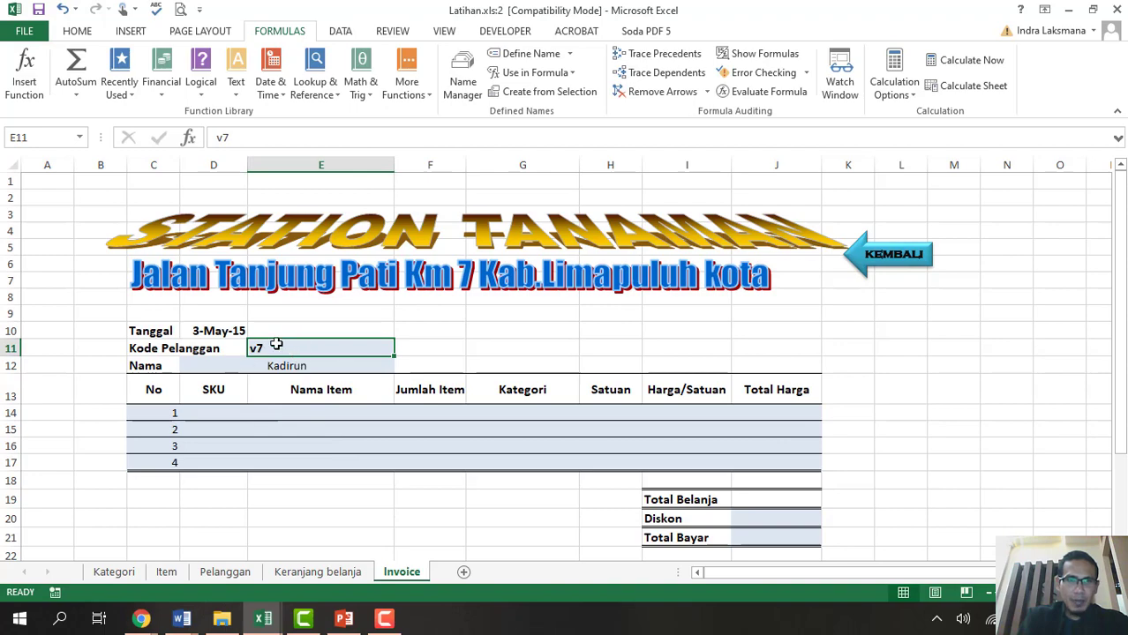
{"action": "left_click", "coordinate": [347, 575]}
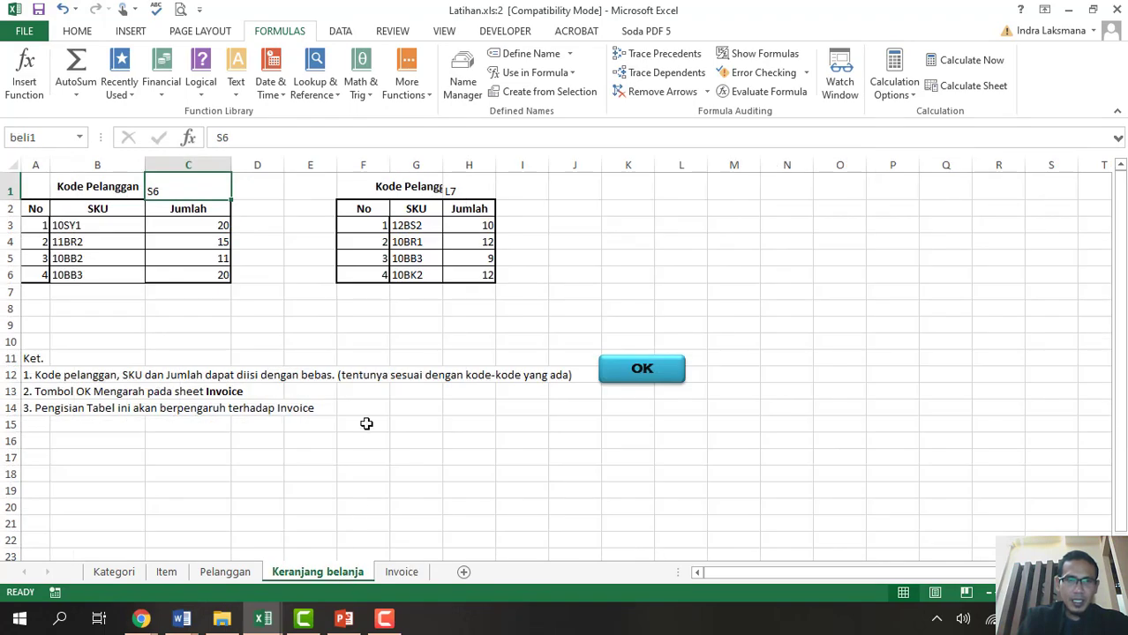
{"action": "left_click", "coordinate": [420, 573]}
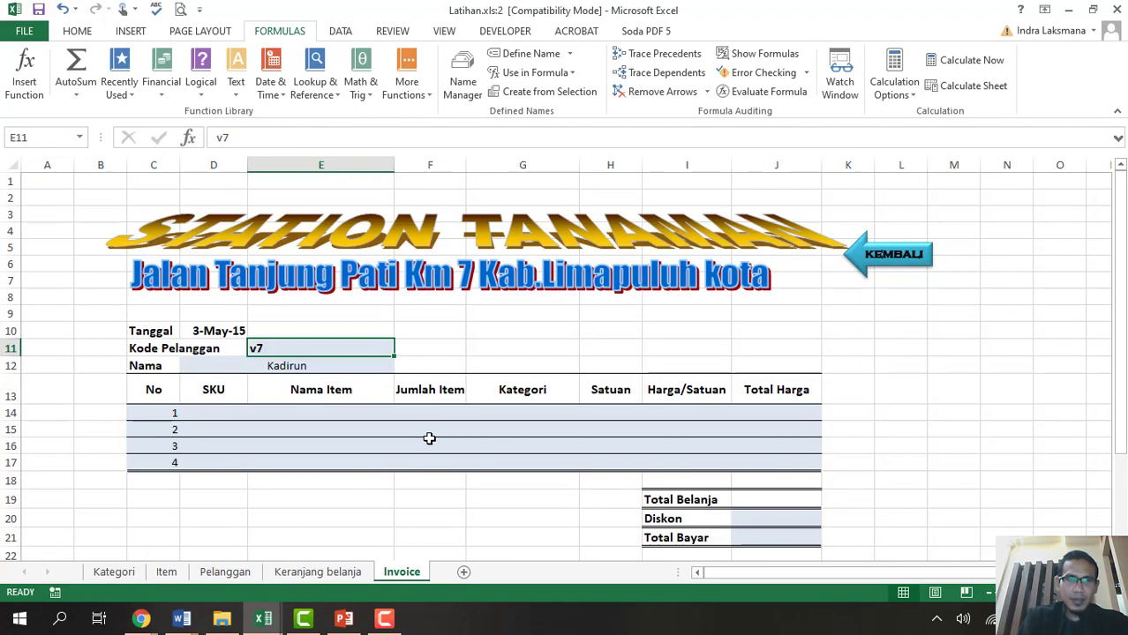
{"action": "type", "text": "s6"}
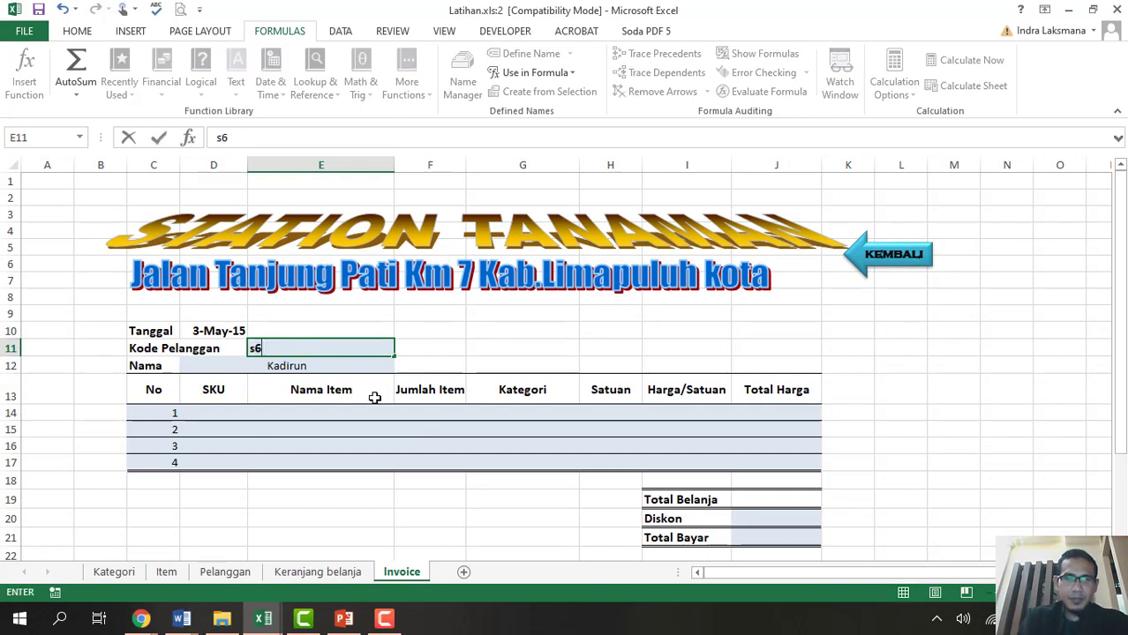
{"action": "key", "text": "Tab"}
{"action": "left_click", "coordinate": [290, 353]}
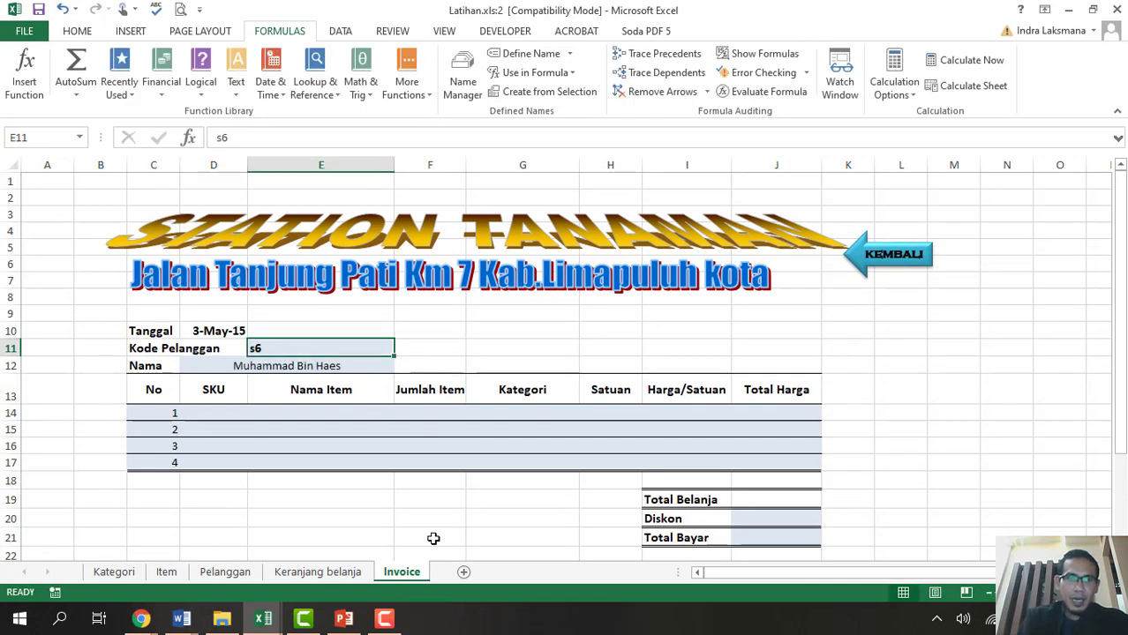
{"action": "left_click", "coordinate": [351, 574]}
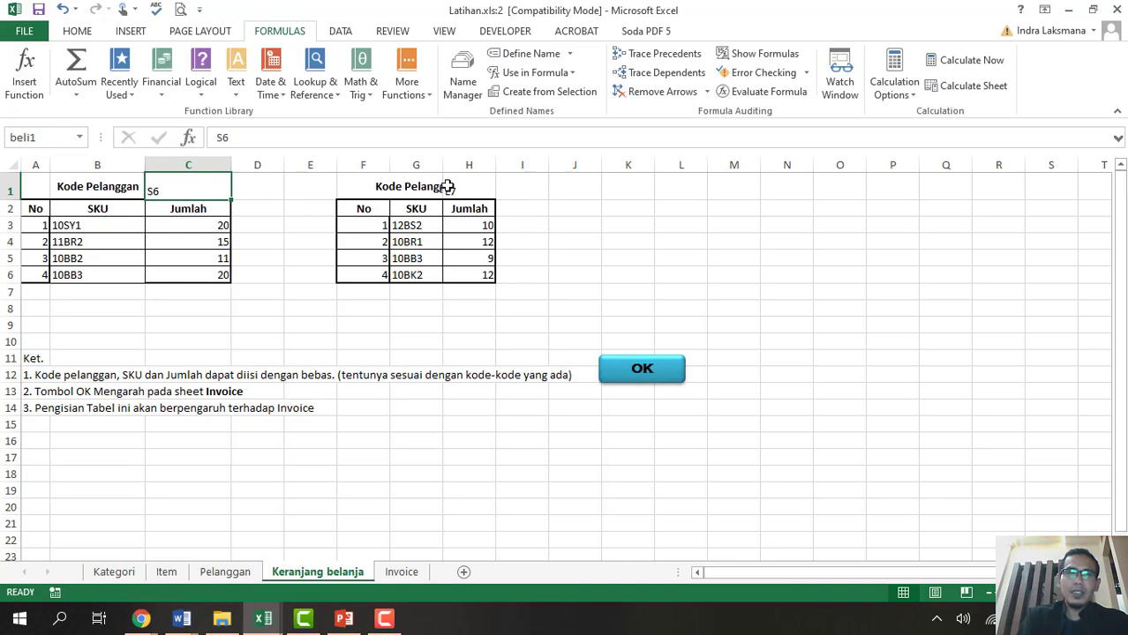
{"action": "left_click", "coordinate": [402, 572]}
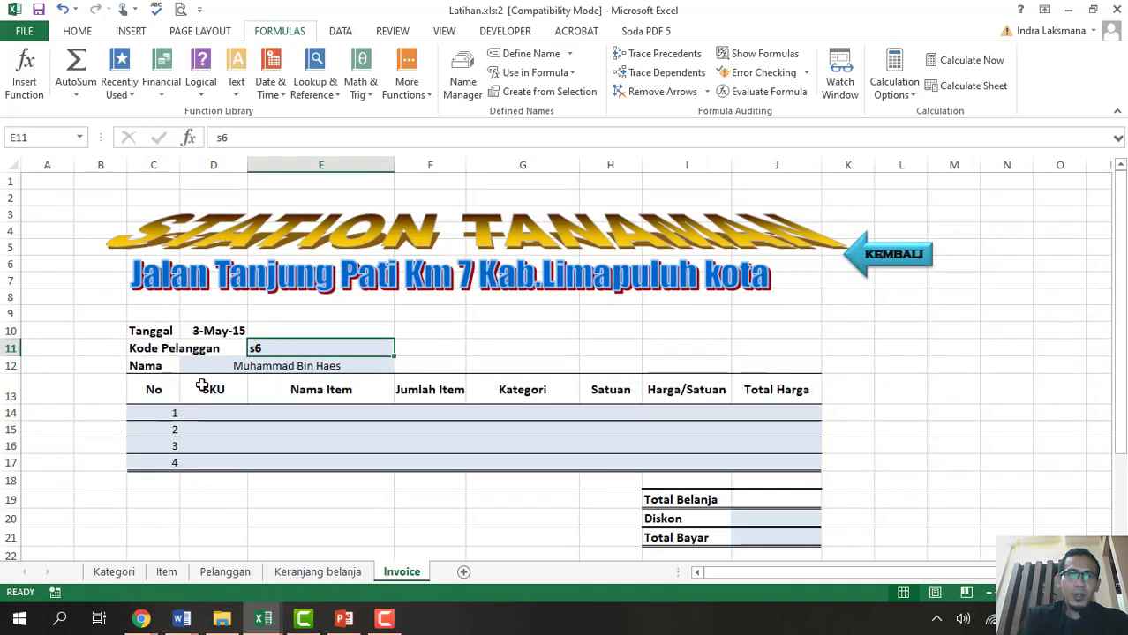
{"action": "left_click_drag", "start_coordinate": [203, 413], "coordinate": [202, 466]}
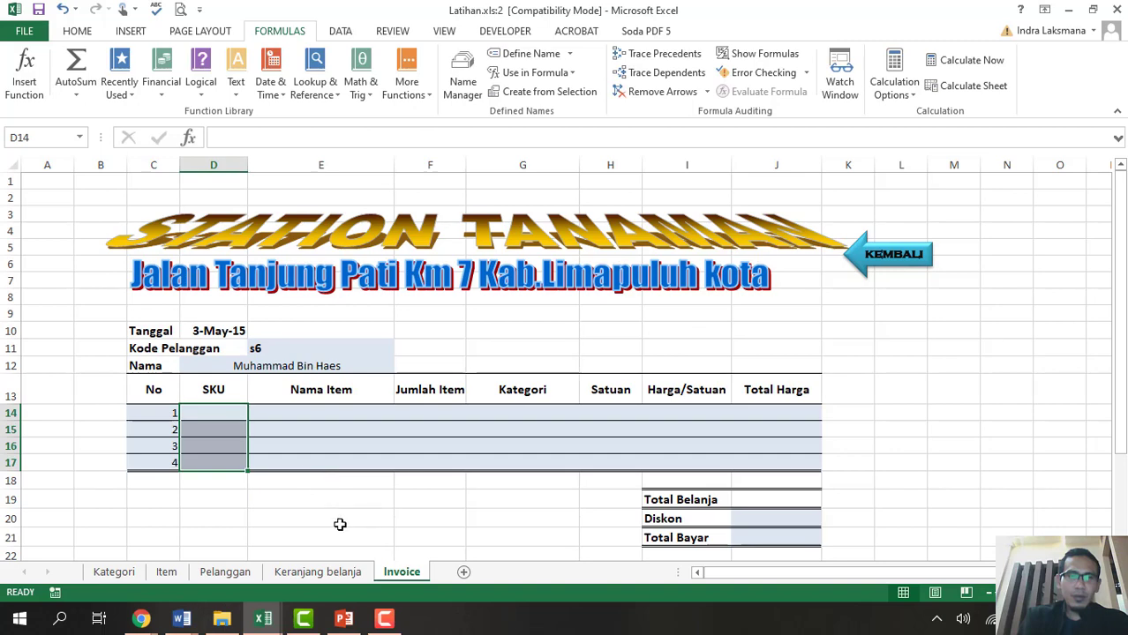
{"action": "left_click", "coordinate": [163, 574]}
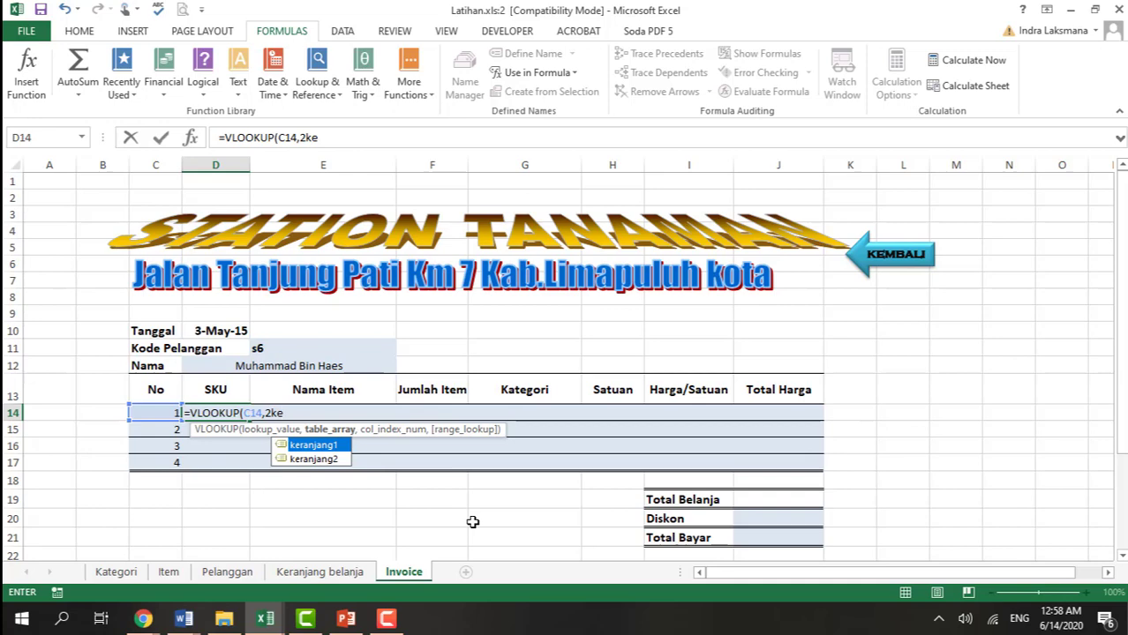
{"action": "key", "text": "BackSpace"}
{"action": "key", "text": "BackSpace"}
{"action": "key", "text": "BackSpace"}
{"action": "key", "text": "BackSpace"}
{"action": "key", "text": "BackSpace"}
{"action": "key", "text": "BackSpace"}
{"action": "key", "text": "BackSpace"}
{"action": "key", "text": "BackSpace"}
{"action": "key", "text": "BackSpace"}
{"action": "key", "text": "BackSpace"}
{"action": "key", "text": "BackSpace"}
{"action": "key", "text": "BackSpace"}
{"action": "key", "text": "BackSpace"}
{"action": "key", "text": "BackSpace"}
{"action": "key", "text": "BackSpace"}
{"action": "key", "text": "BackSpace"}
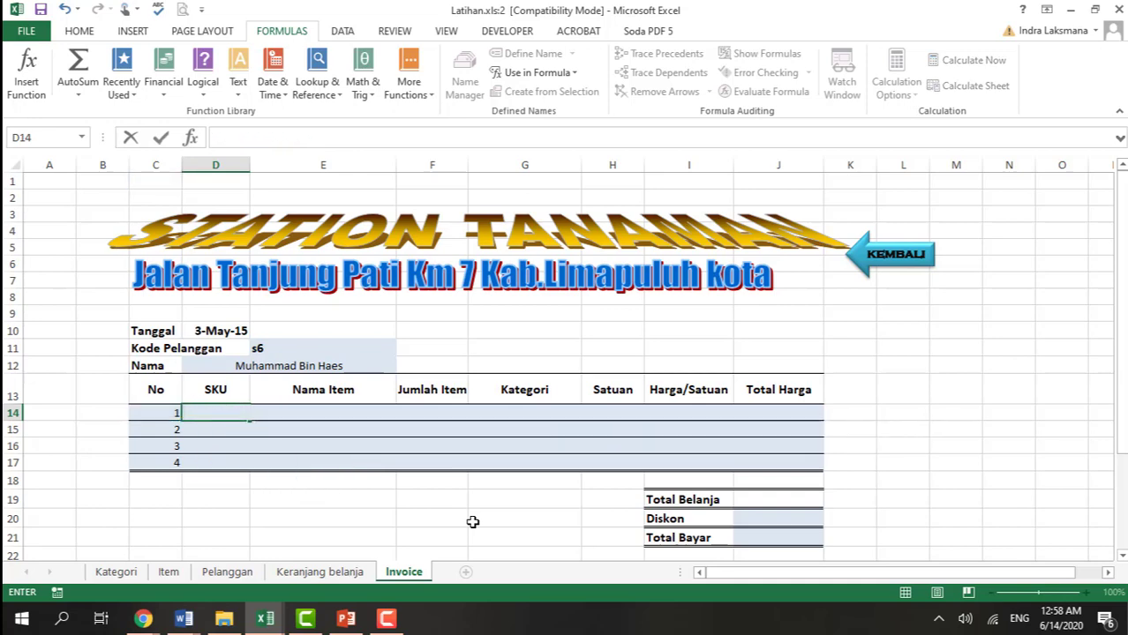
{"action": "type", "text": "if"}
{"action": "key", "text": "BackSpace"}
{"action": "key", "text": "BackSpace"}
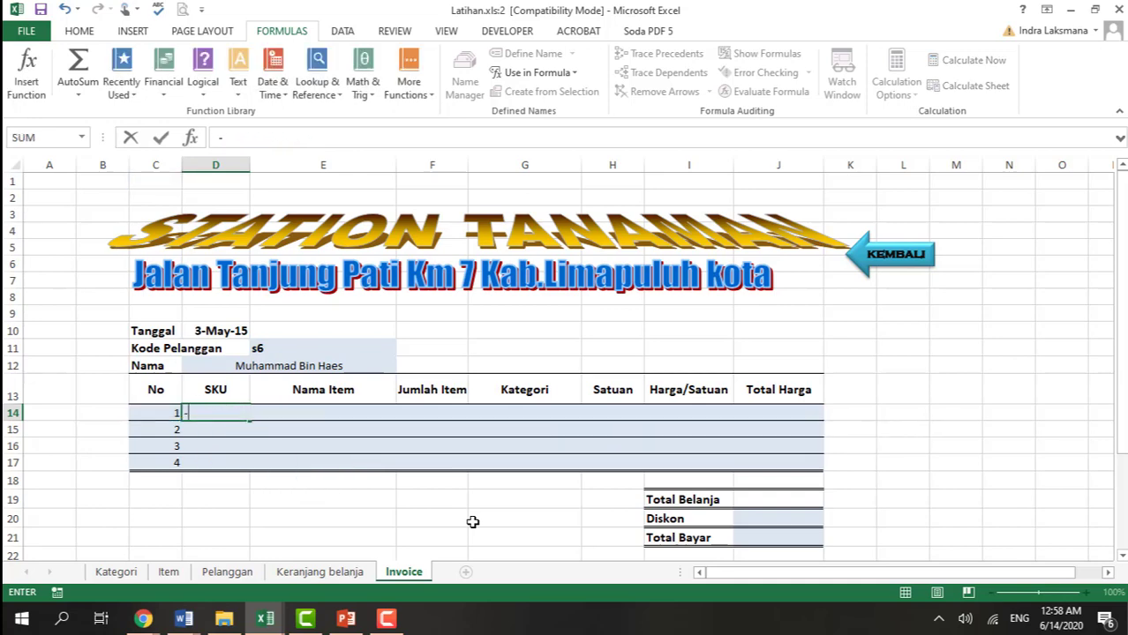
Start an IF formula in the first SKU cell D14 that tests whether $E$11 equals the named cell beli1.
{"action": "type", "text": "=if"}
{"action": "key", "text": "Tab"}
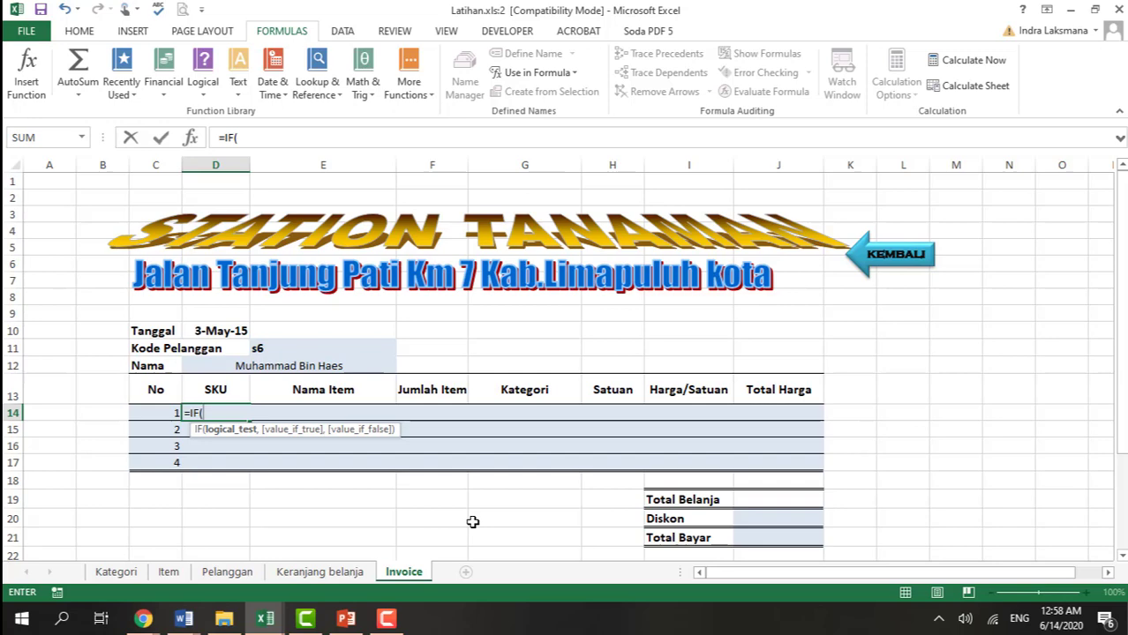
{"action": "left_click", "coordinate": [274, 350]}
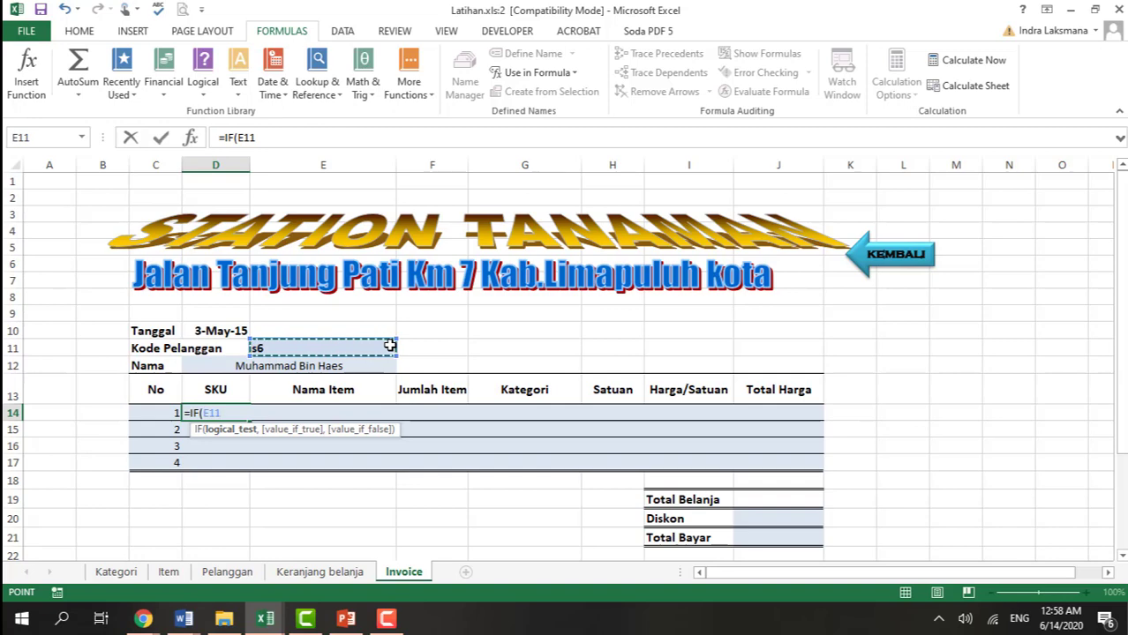
{"action": "key", "text": "F4"}
{"action": "type", "text": "="}
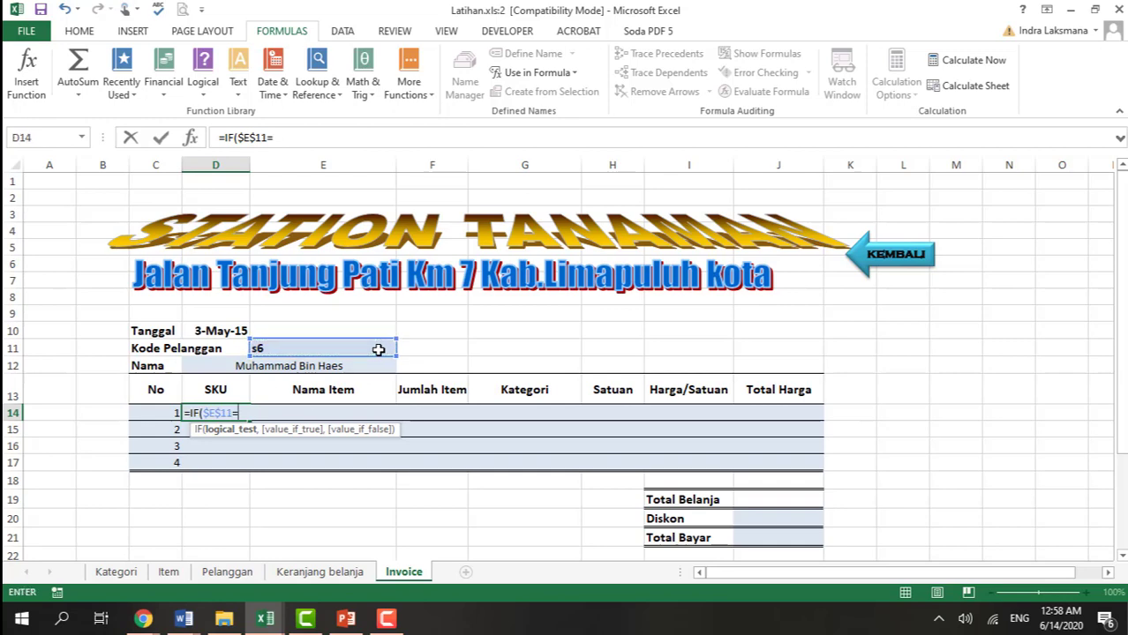
{"action": "type", "text": "be"}
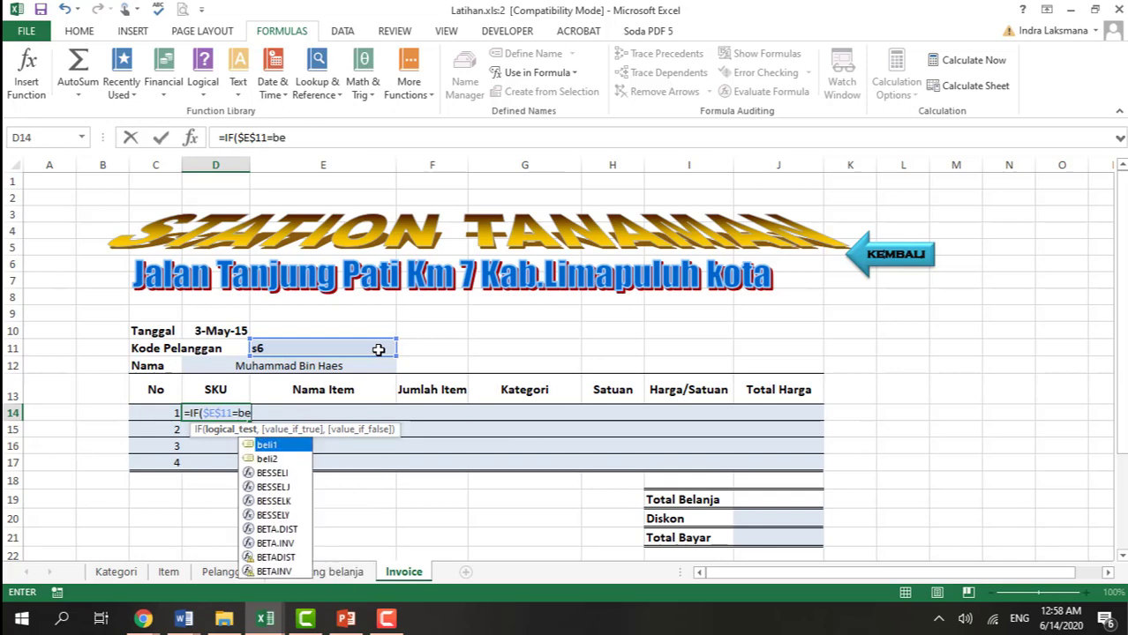
{"action": "key", "text": "Tab"}
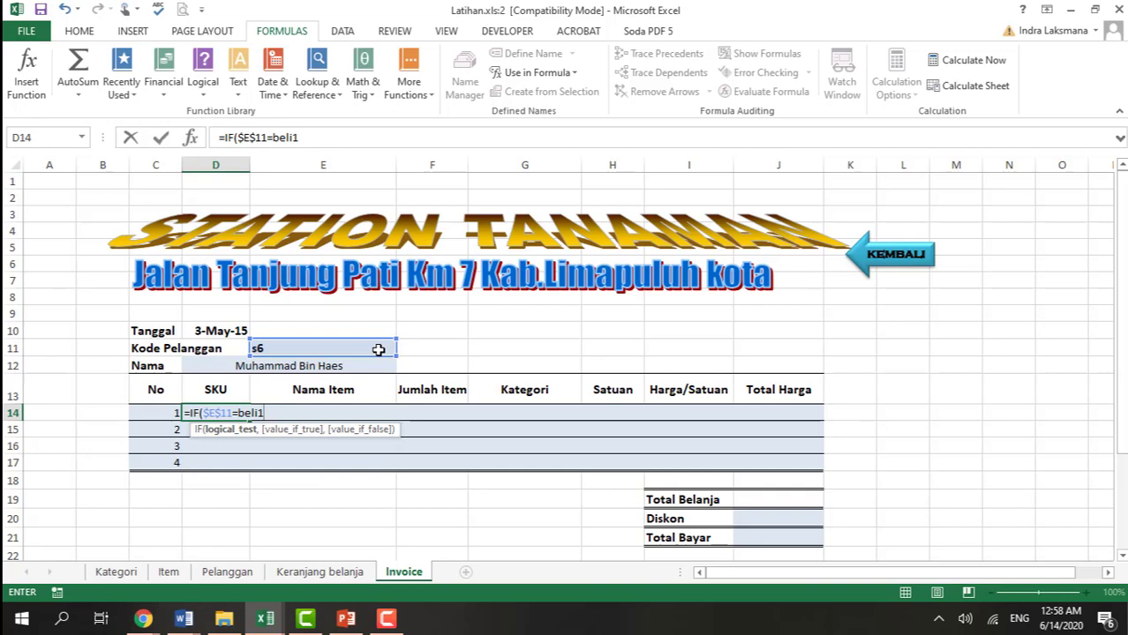
{"action": "type", "text": ","}
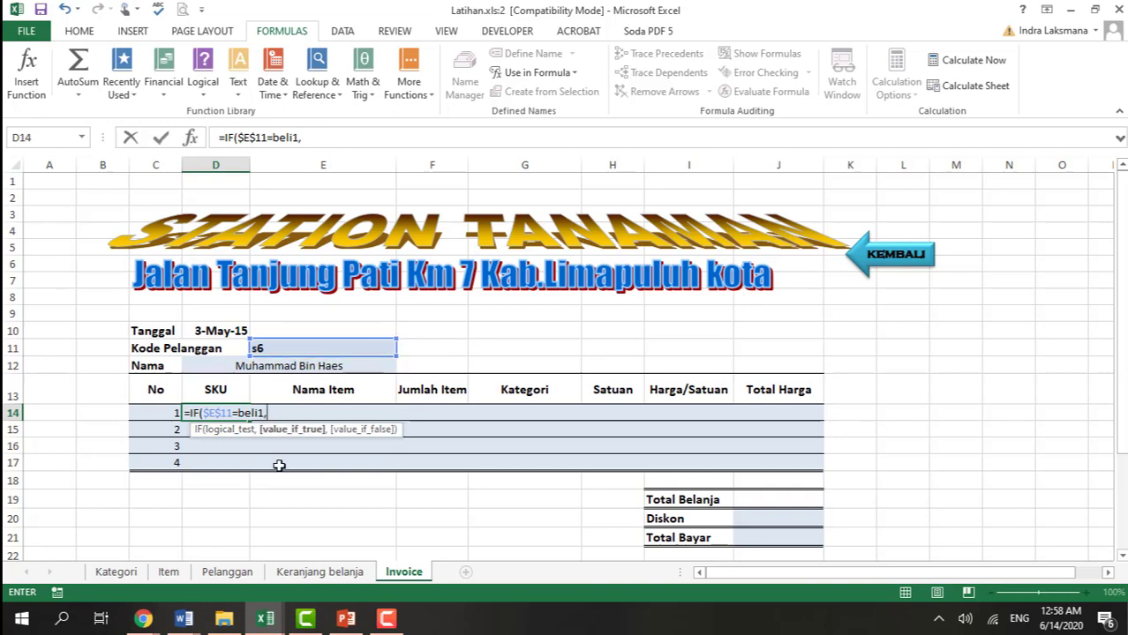
Add VLOOKUP(C14,keranjang1,2) as the true result of the IF formula in D14.
{"action": "type", "text": "vlo"}
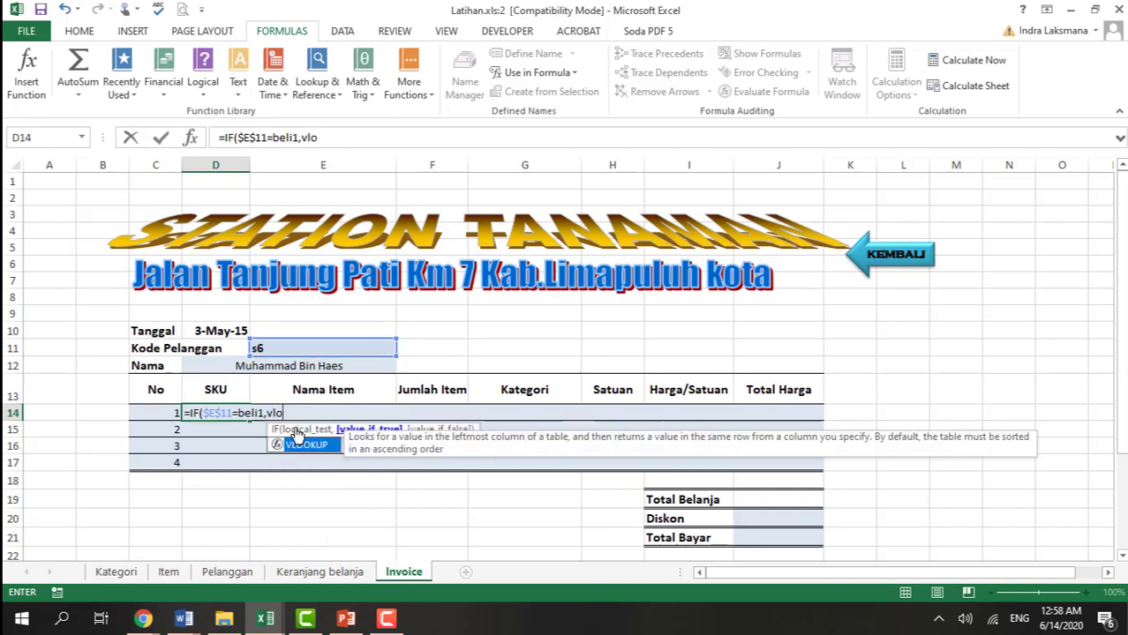
{"action": "key", "text": "Tab"}
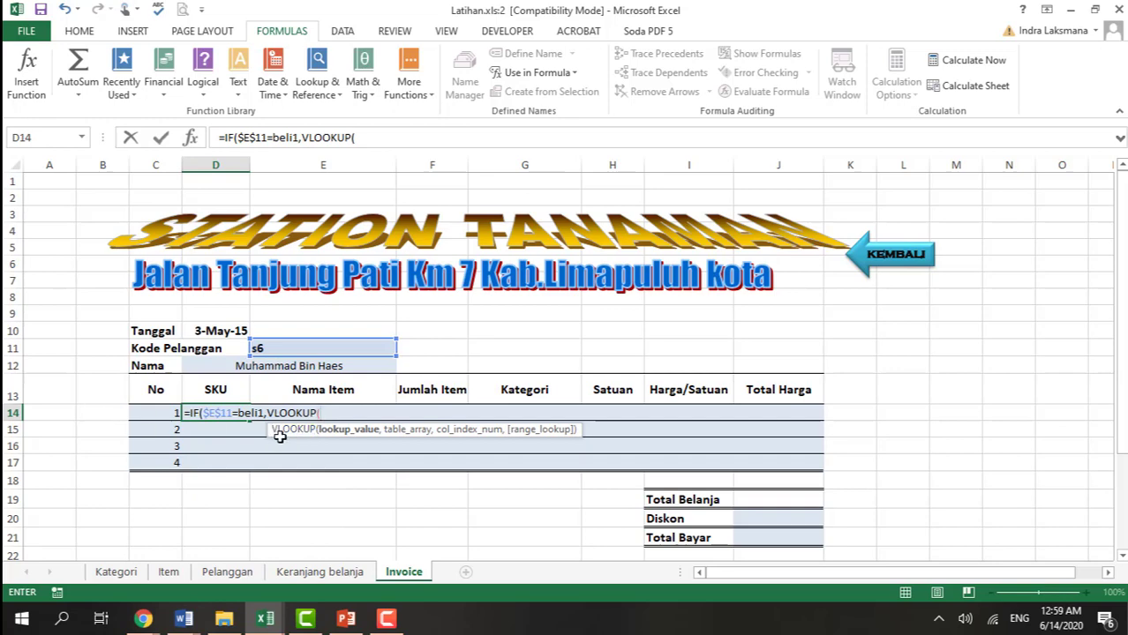
{"action": "left_click", "coordinate": [159, 412]}
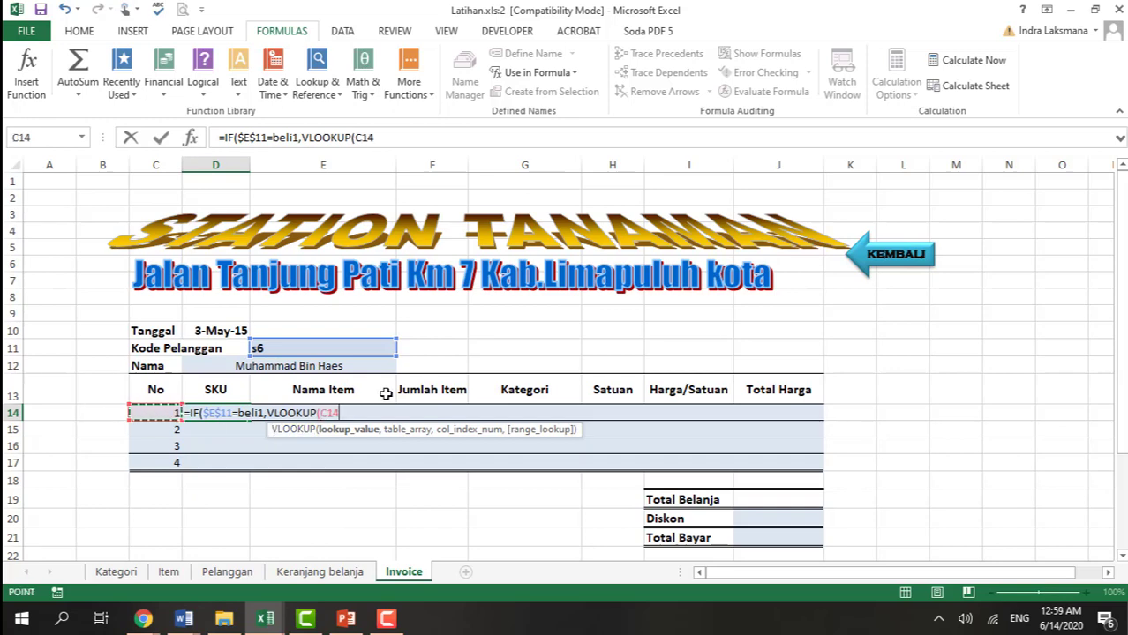
{"action": "type", "text": ","}
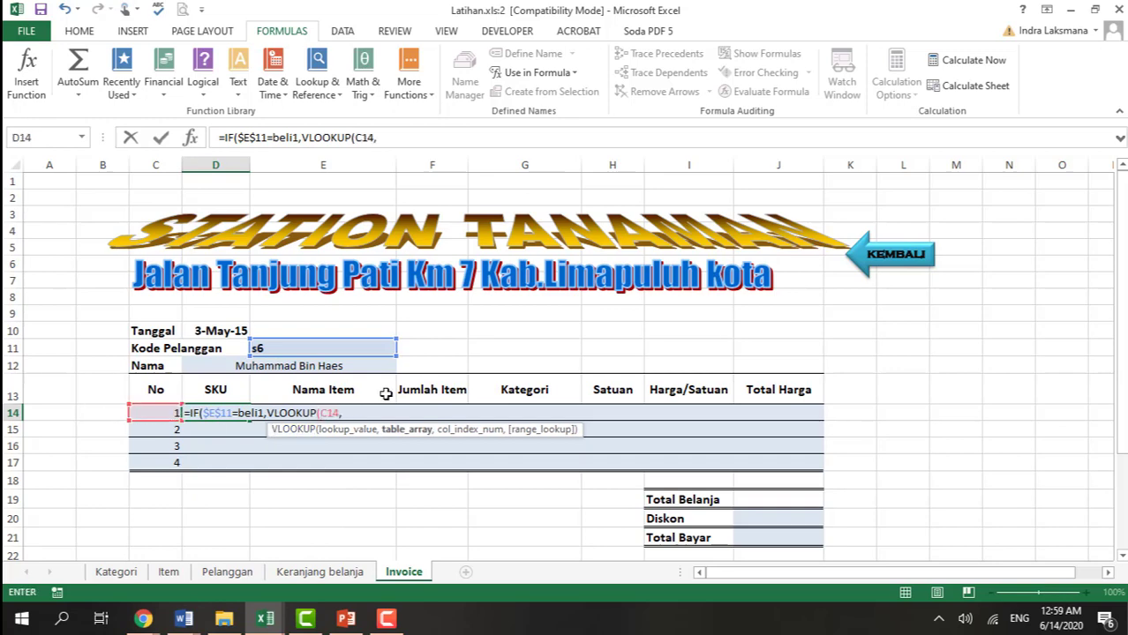
{"action": "type", "text": "ke"}
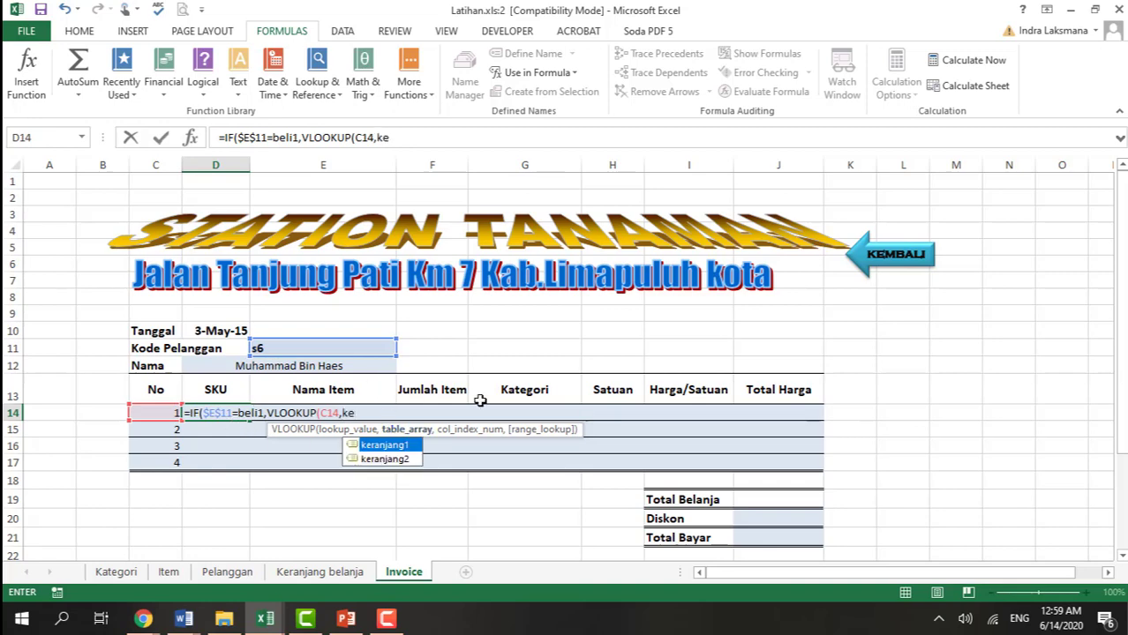
{"action": "key", "text": "Tab"}
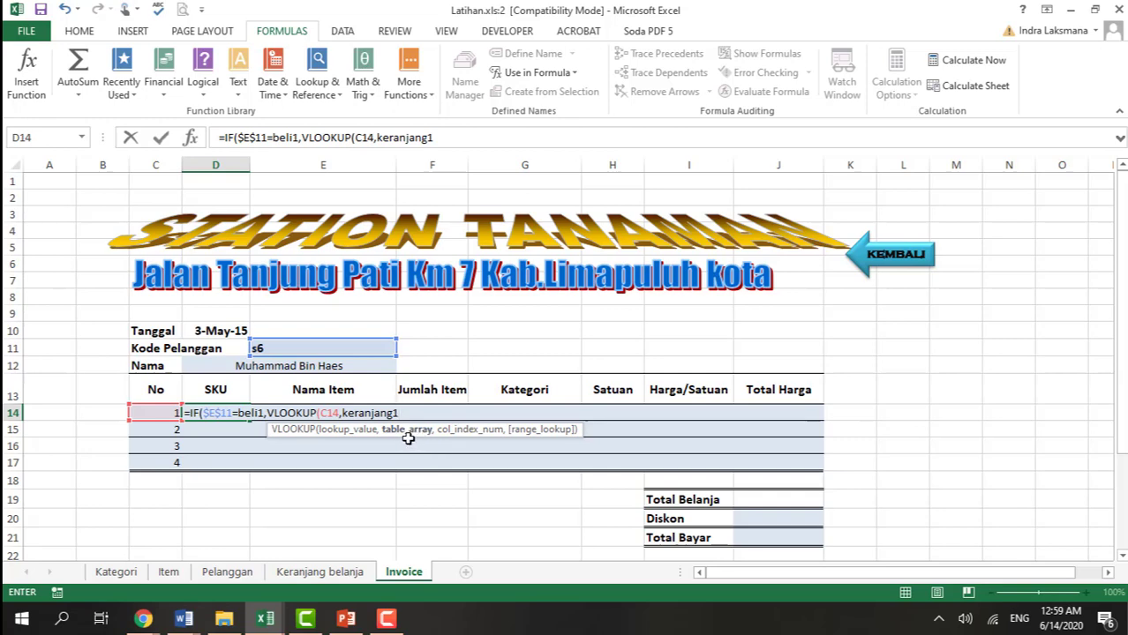
{"action": "type", "text": ",2"}
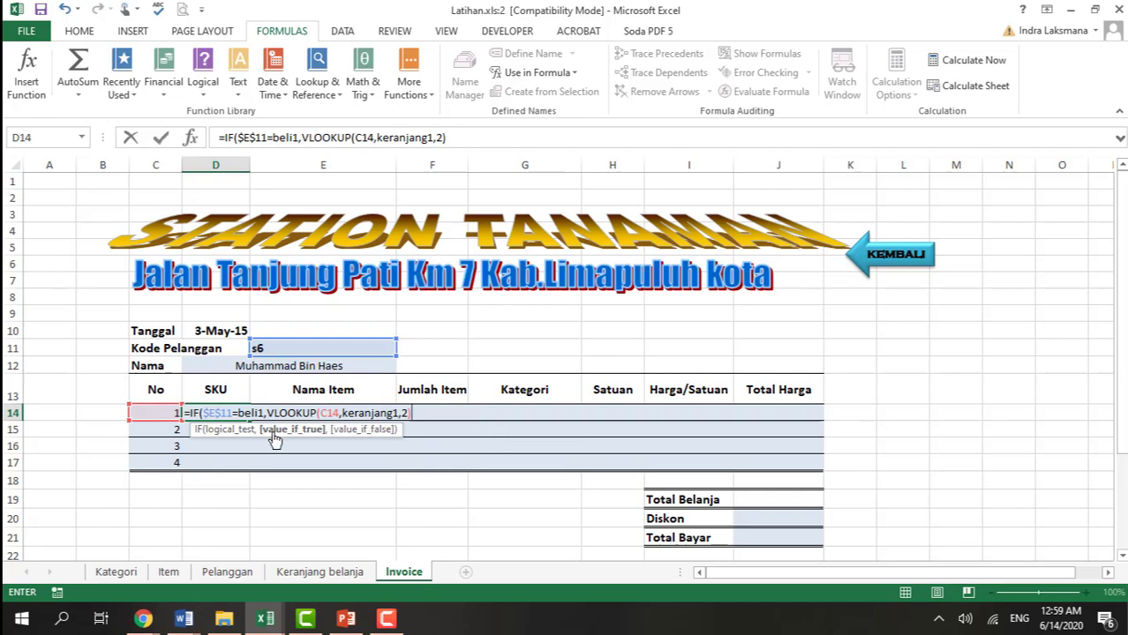
Nest a second IF as the false result in the D14 formula, testing whether $E$11 equals beli2.
{"action": "type", "text": ","}
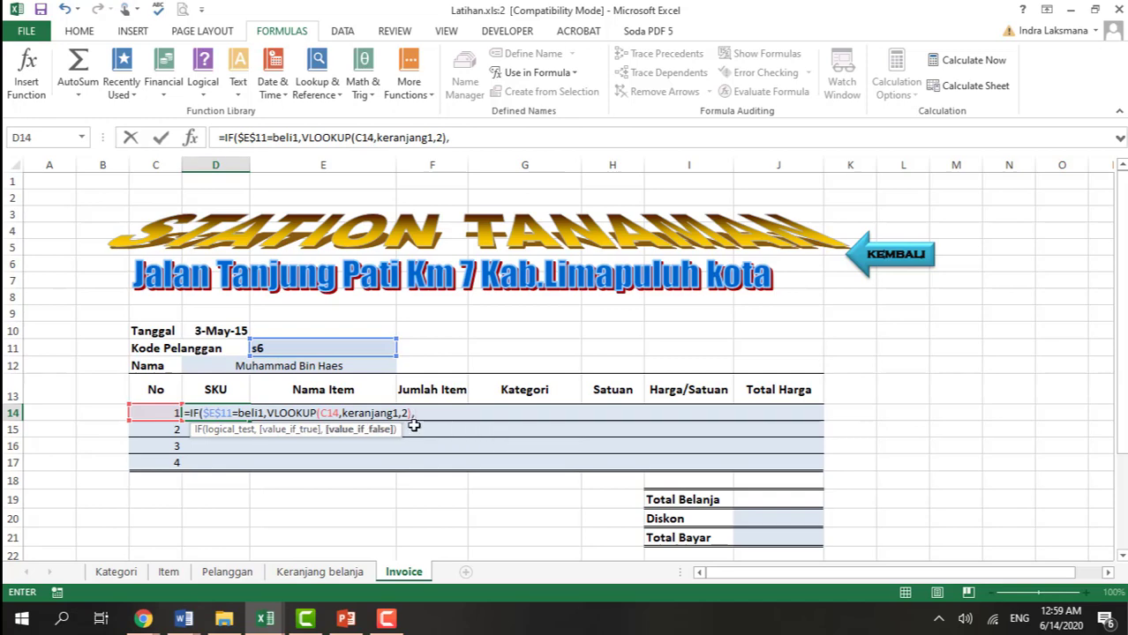
{"action": "type", "text": "IF("}
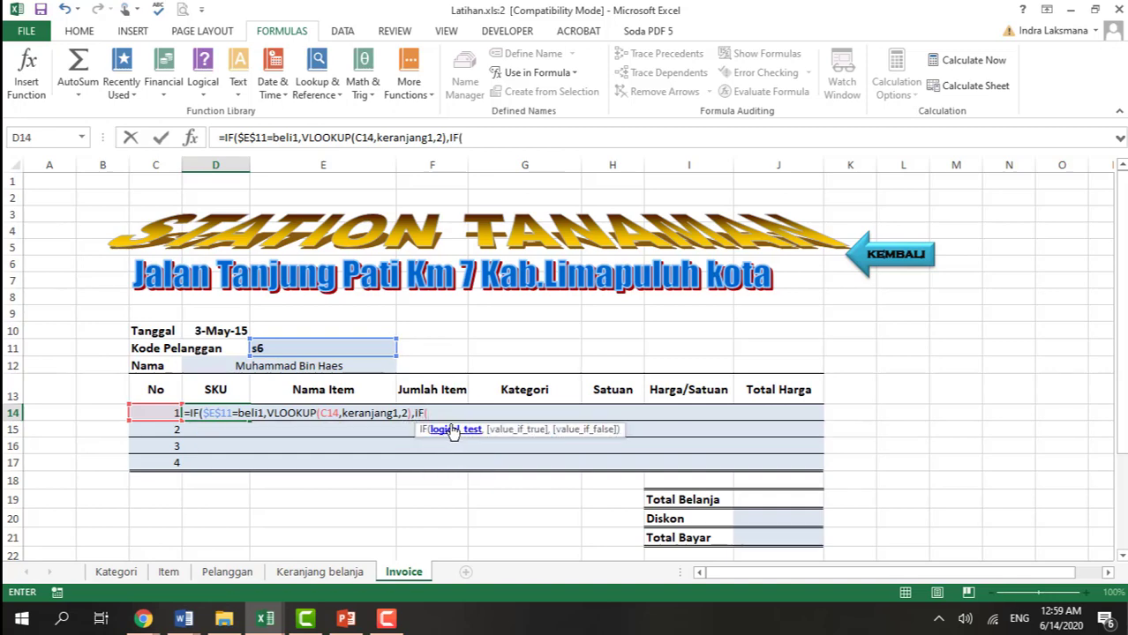
{"action": "left_click", "coordinate": [285, 346]}
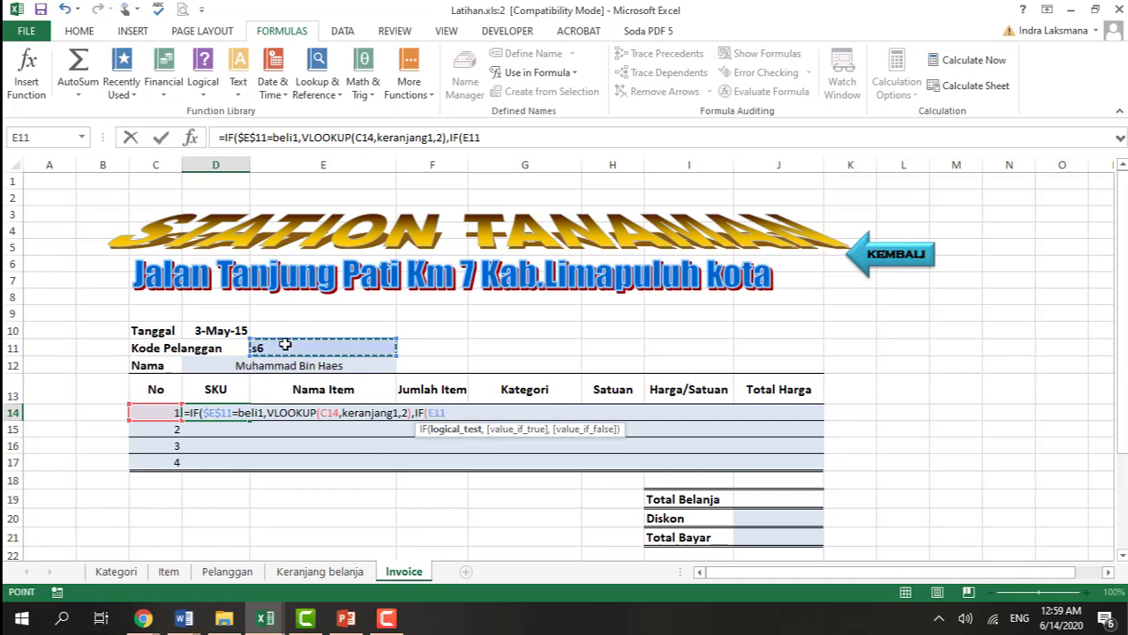
{"action": "key", "text": "F4"}
{"action": "type", "text": "="}
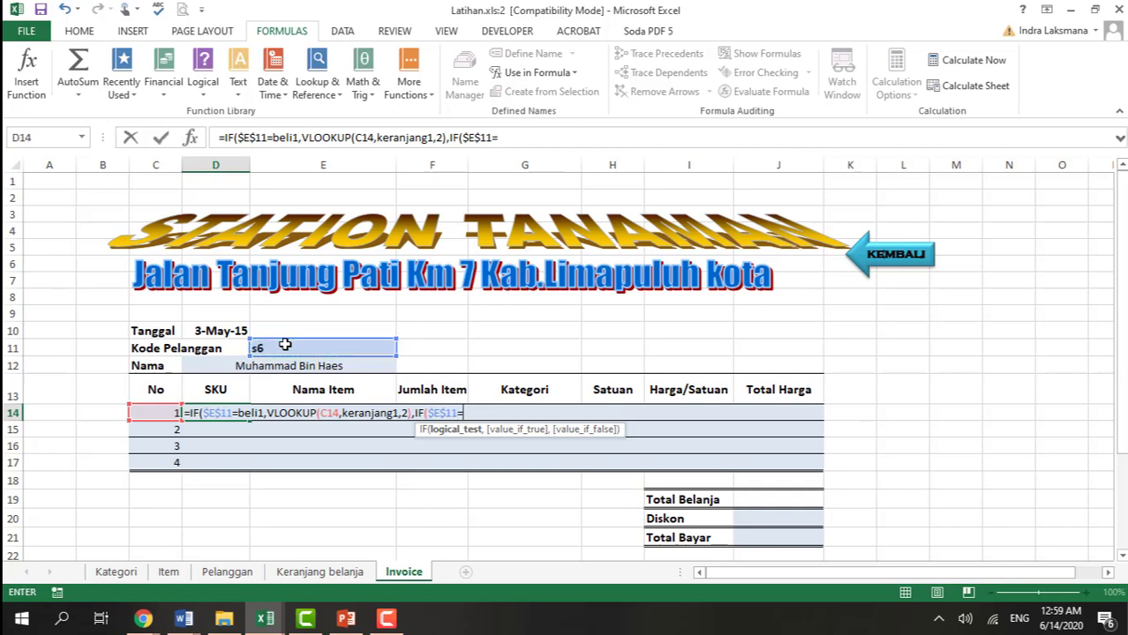
{"action": "type", "text": "be"}
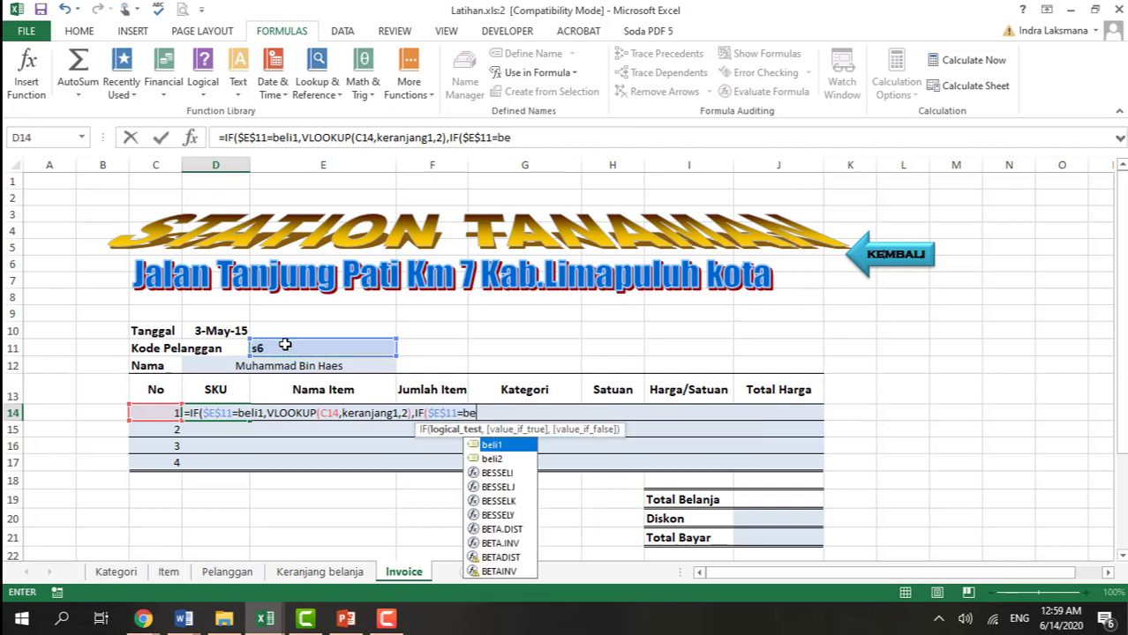
{"action": "key", "text": "Down"}
{"action": "key", "text": "Tab"}
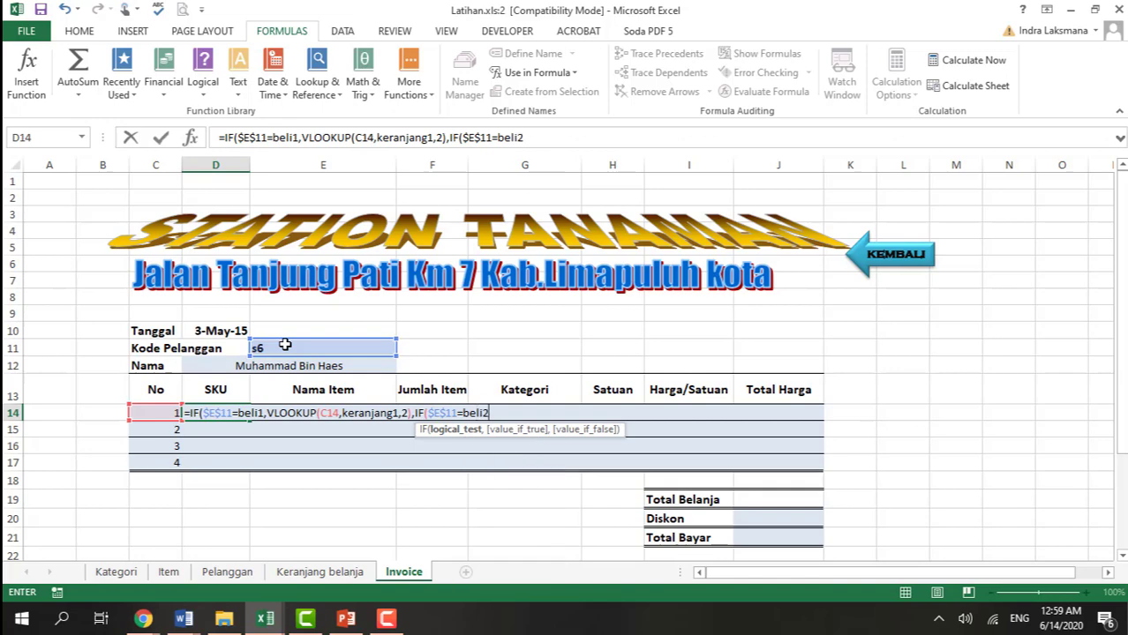
{"action": "type", "text": ","}
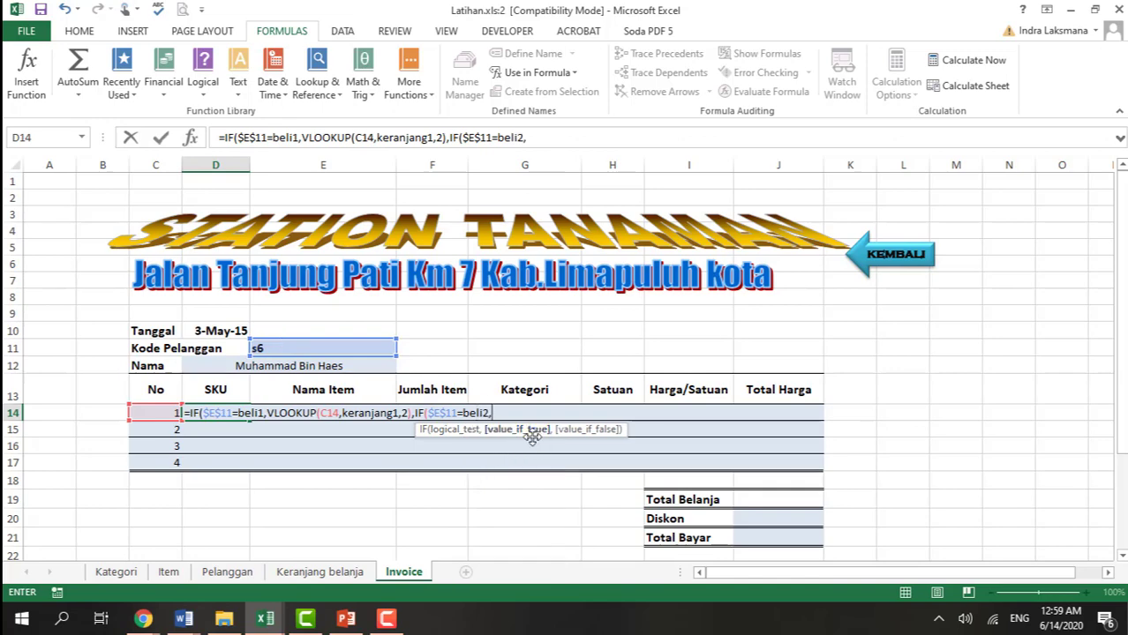
Add VLOOKUP(C14,keranjang2,2) as the nested IF's true result and enter the D14 formula, accepting the closing-parenthesis correction.
{"action": "type", "text": "vl"}
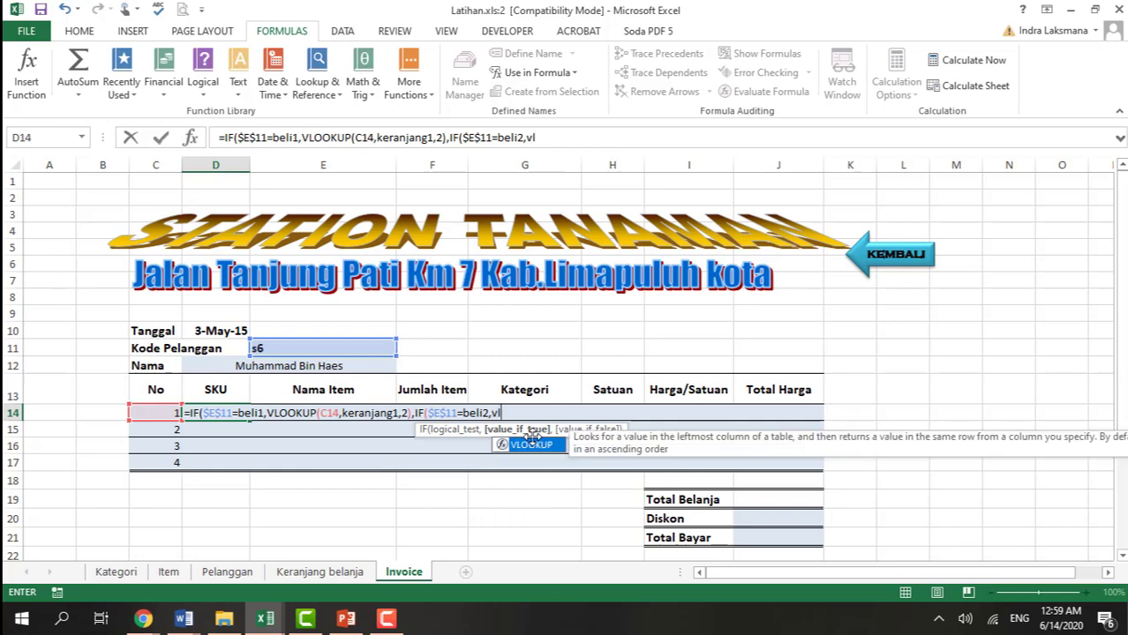
{"action": "double_click", "coordinate": [532, 441]}
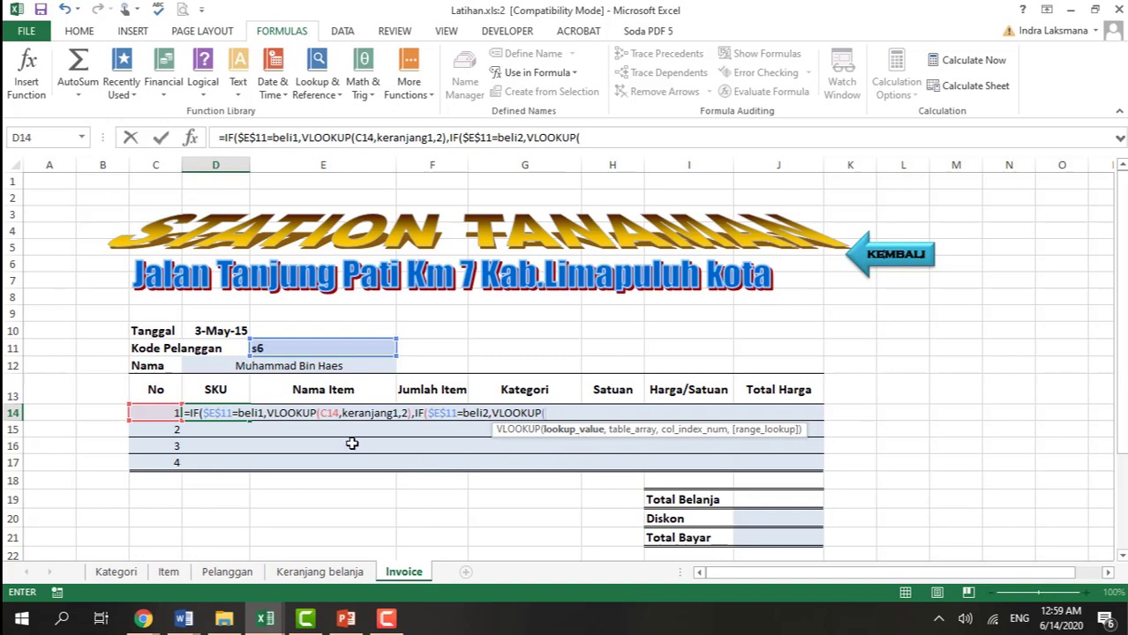
{"action": "left_click", "coordinate": [158, 411]}
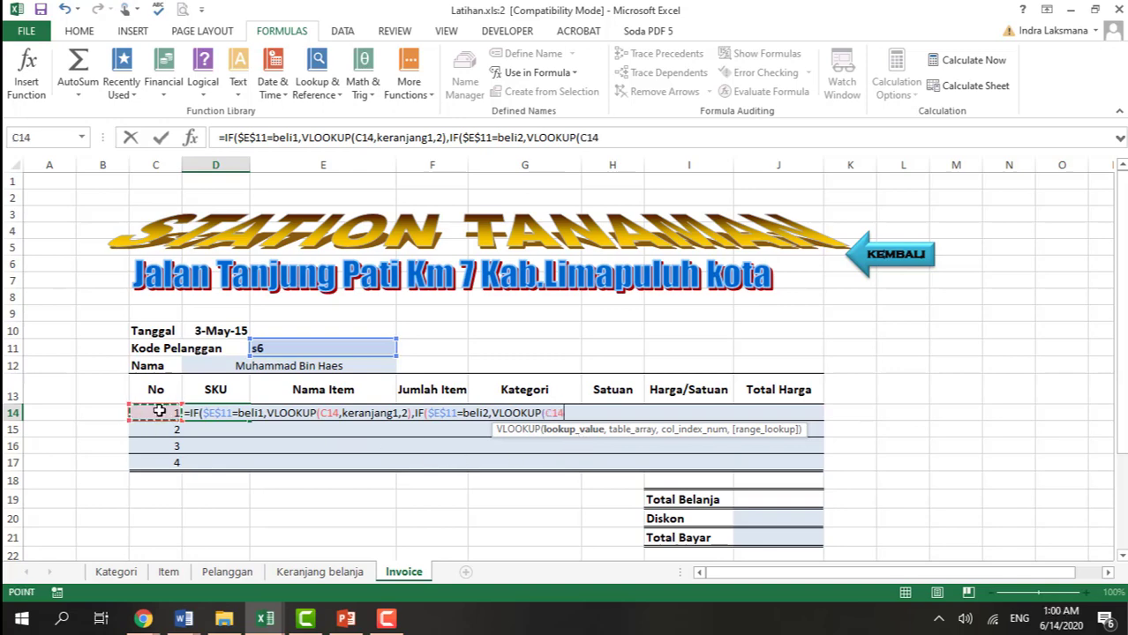
{"action": "type", "text": ","}
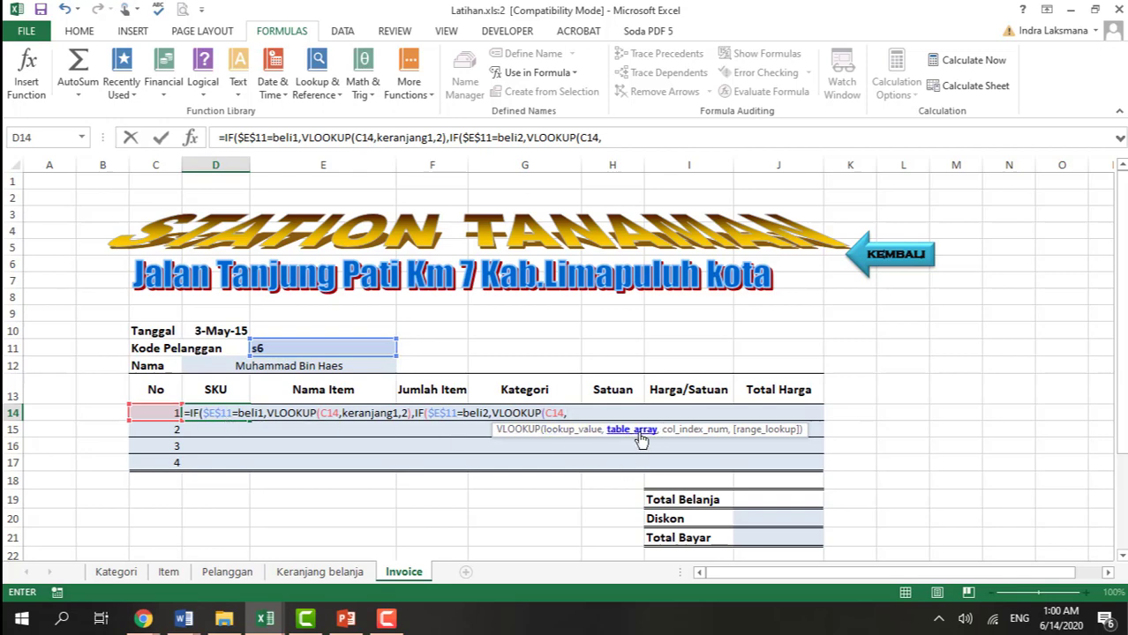
{"action": "type", "text": "ke"}
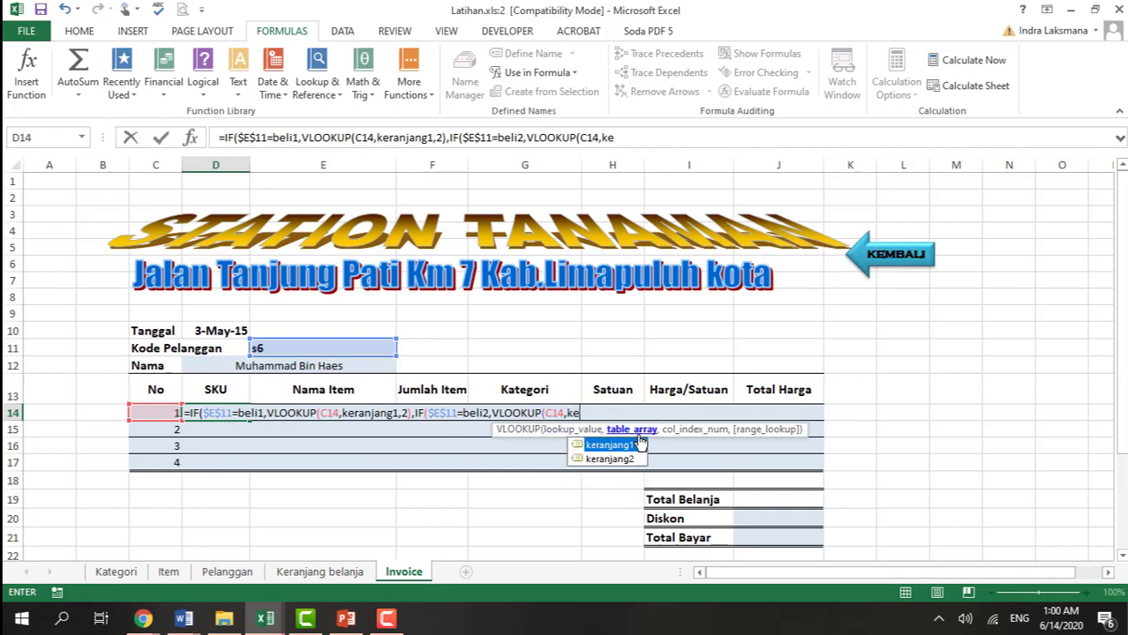
{"action": "key", "text": "Down"}
{"action": "key", "text": "Tab"}
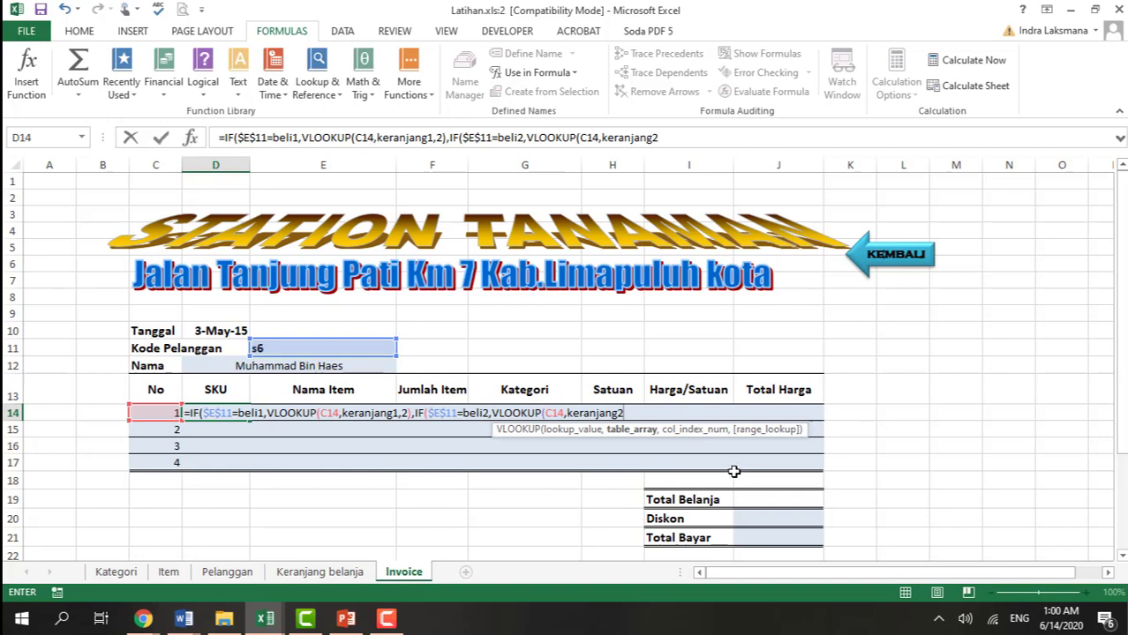
{"action": "type", "text": ",2"}
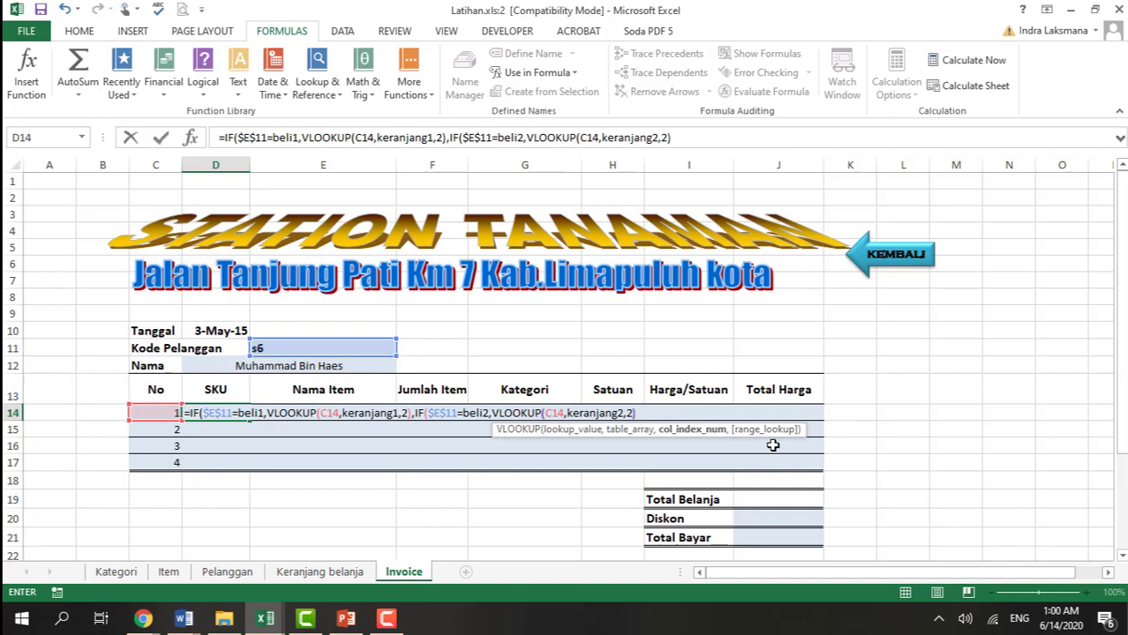
{"action": "key", "text": "Right"}
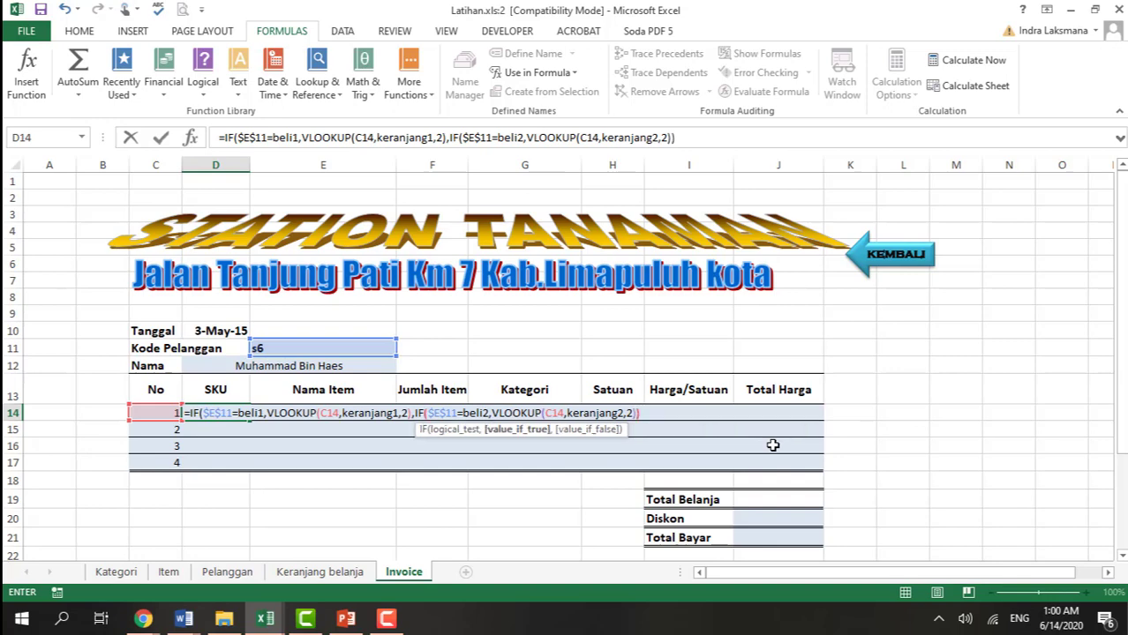
{"action": "key", "text": "Return"}
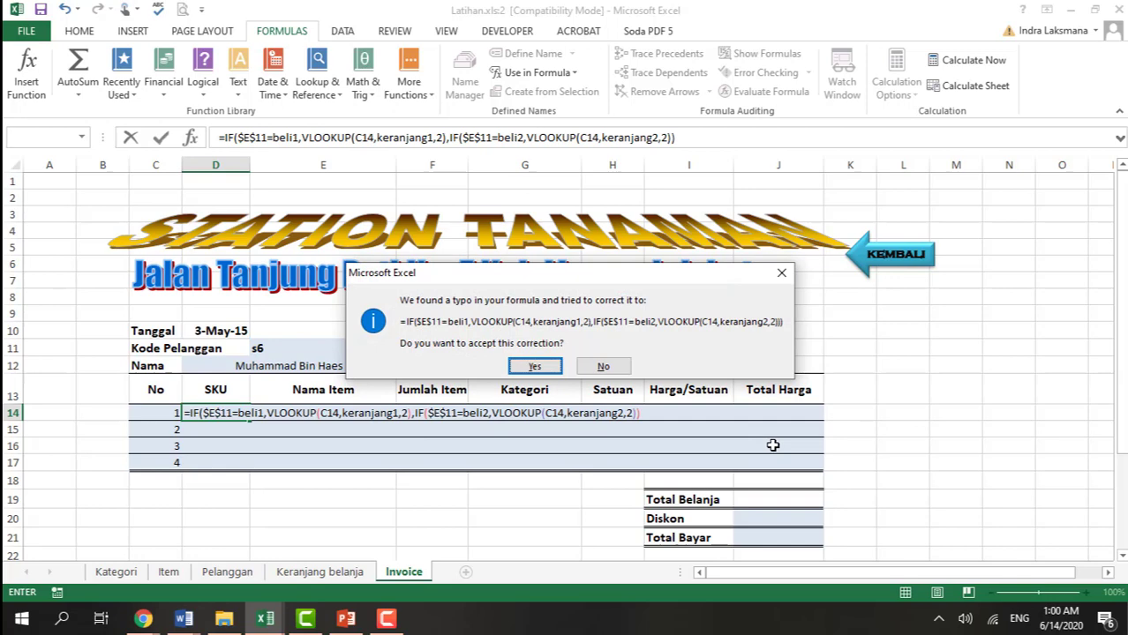
{"action": "left_click", "coordinate": [532, 367]}
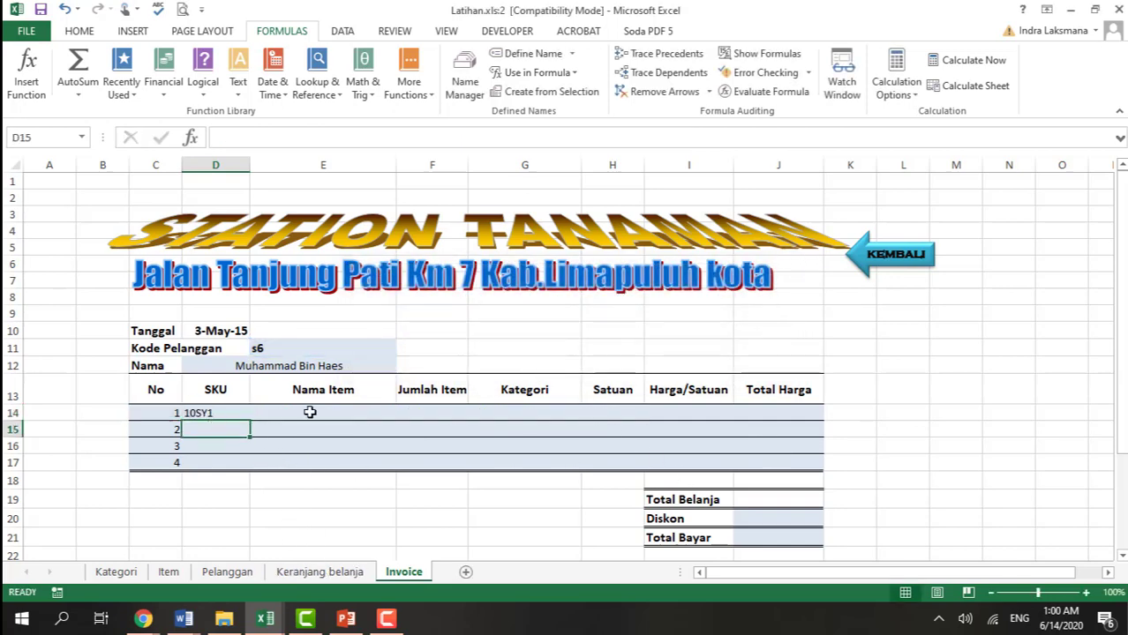
Copy the SKU formula from D14 down to D17 and compare the SKUs with the first basket on the Keranjang belanja sheet.
{"action": "left_click", "coordinate": [323, 572]}
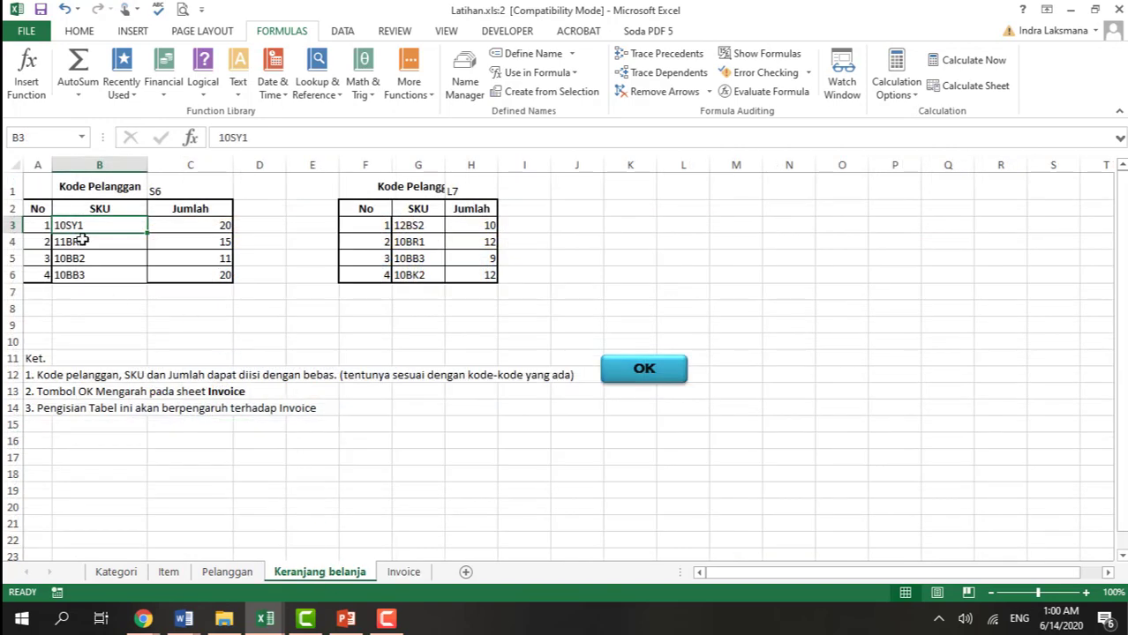
{"action": "left_click", "coordinate": [416, 574]}
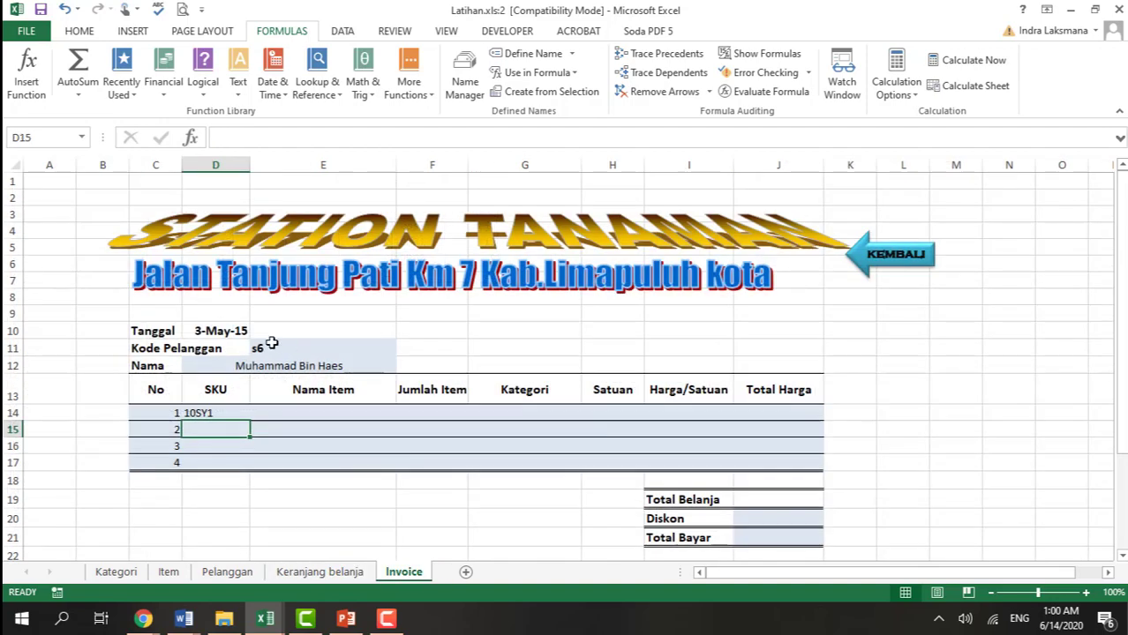
{"action": "left_click", "coordinate": [227, 411]}
{"action": "left_click_drag", "start_coordinate": [250, 422], "coordinate": [251, 469]}
{"action": "left_click", "coordinate": [473, 530]}
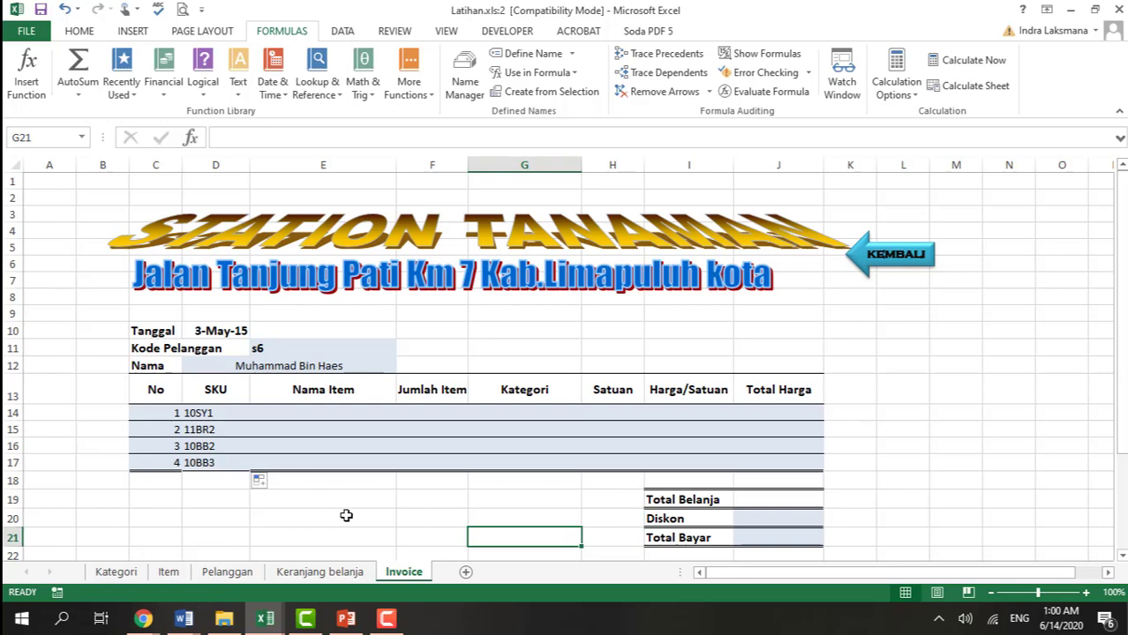
{"action": "left_click", "coordinate": [325, 573]}
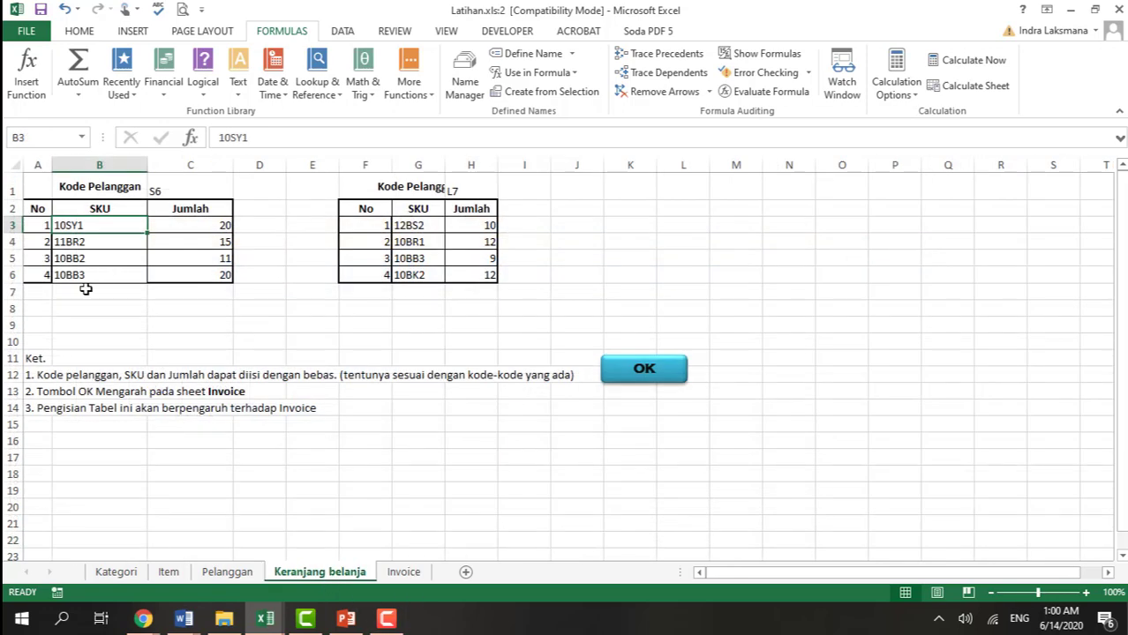
{"action": "left_click", "coordinate": [404, 572]}
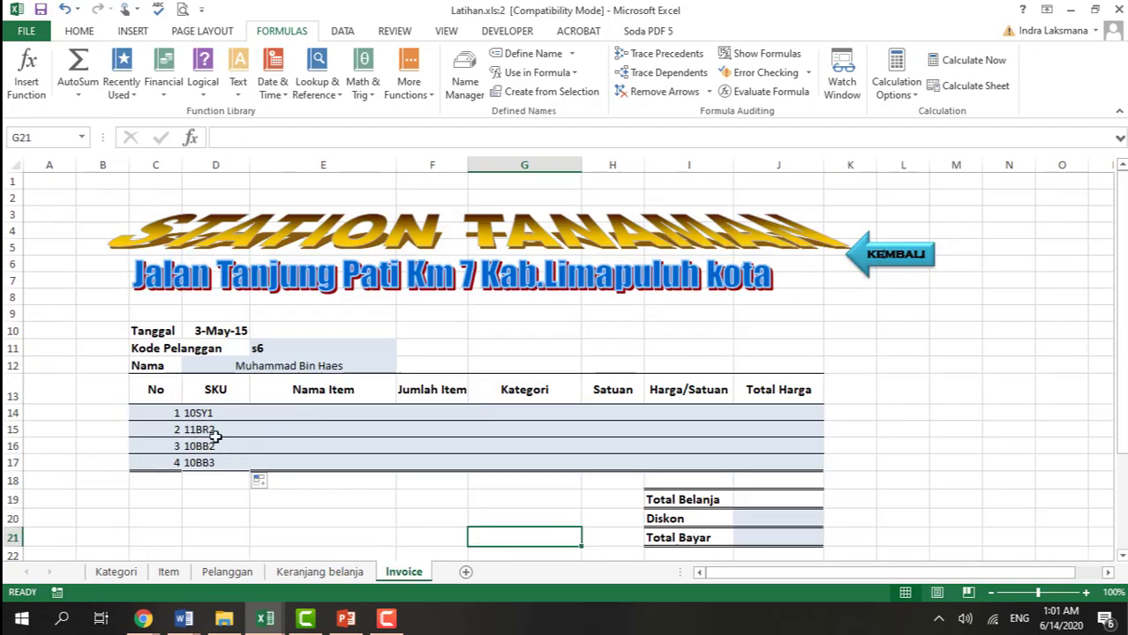
Start a VLOOKUP in E14 under Nama Item with the SKU in D14 as the lookup value, after checking the Item sheet's table.
{"action": "left_click", "coordinate": [292, 417]}
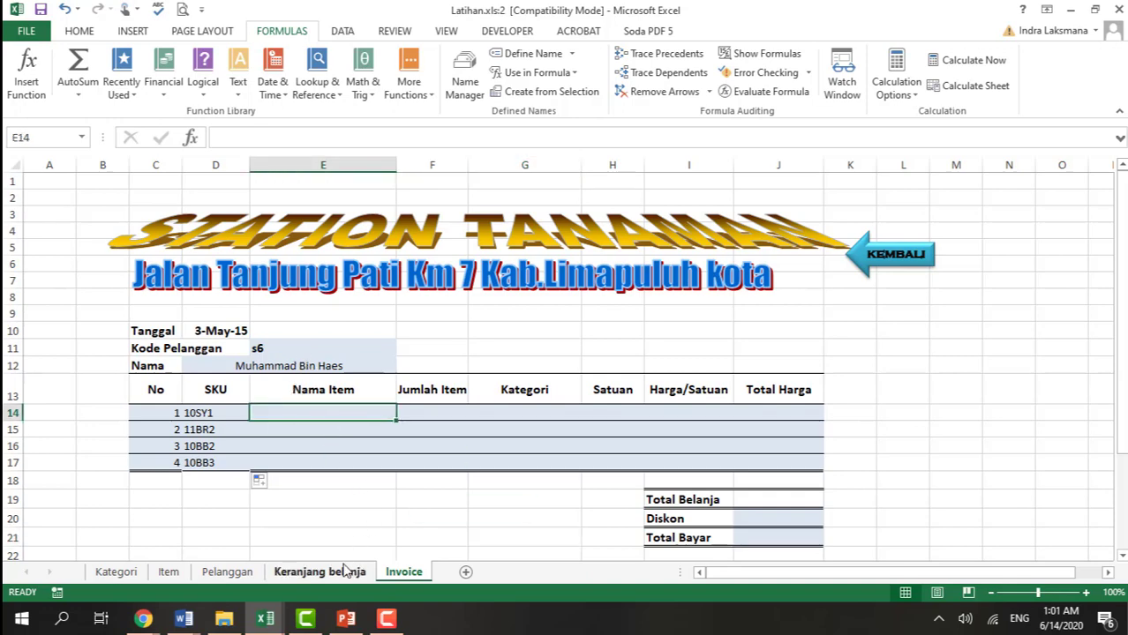
{"action": "left_click", "coordinate": [168, 574]}
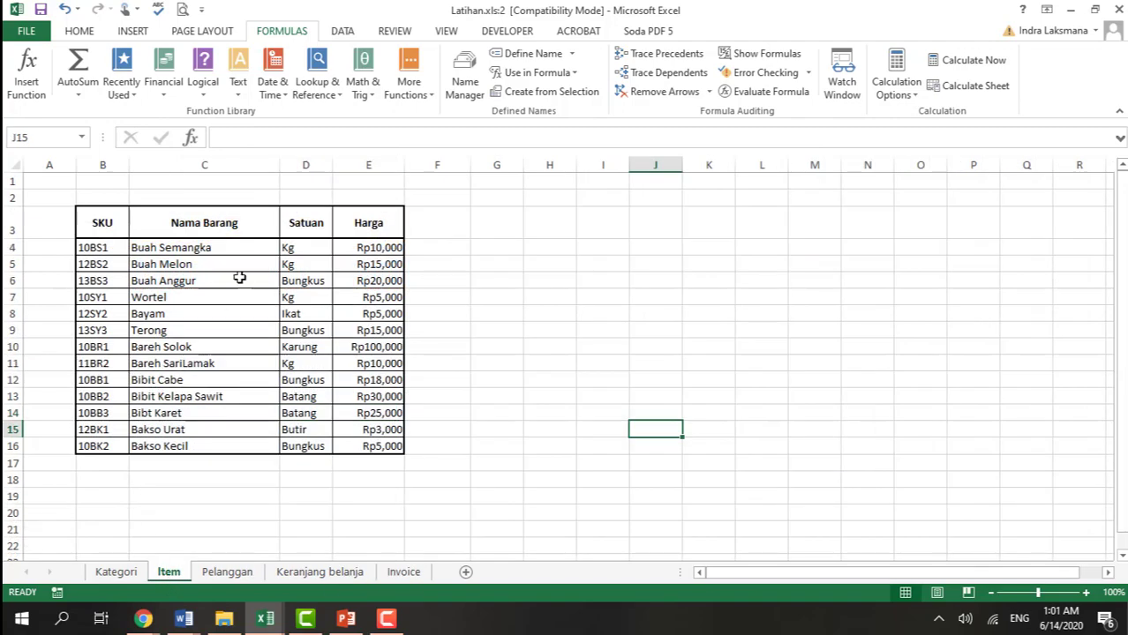
{"action": "left_click", "coordinate": [406, 574]}
{"action": "left_click", "coordinate": [264, 349]}
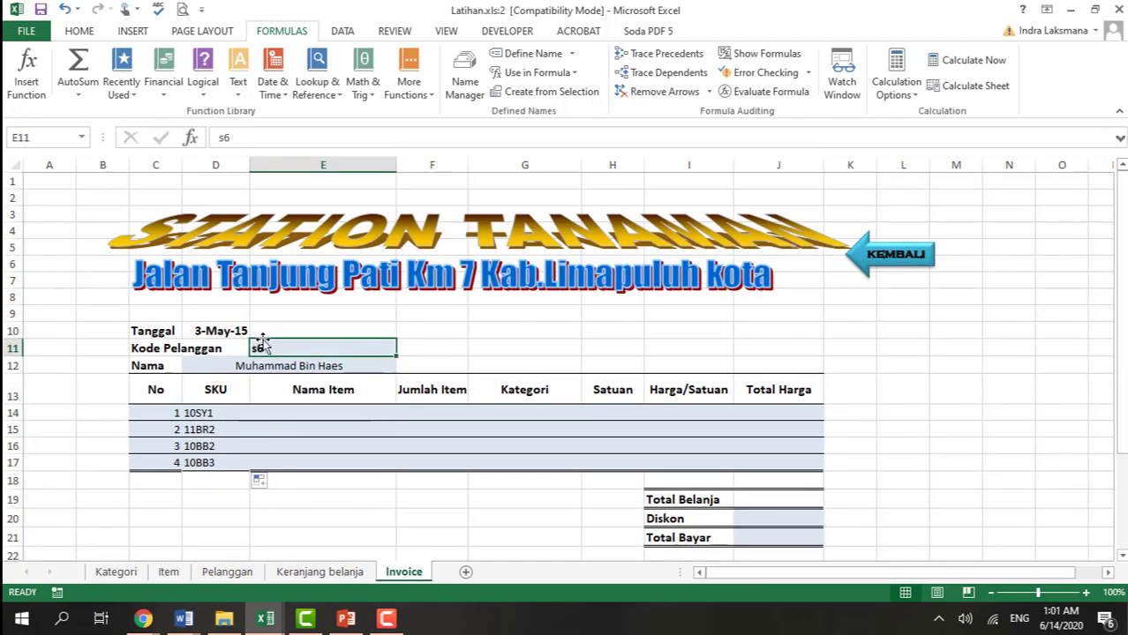
{"action": "left_click", "coordinate": [324, 414]}
{"action": "left_click", "coordinate": [193, 415]}
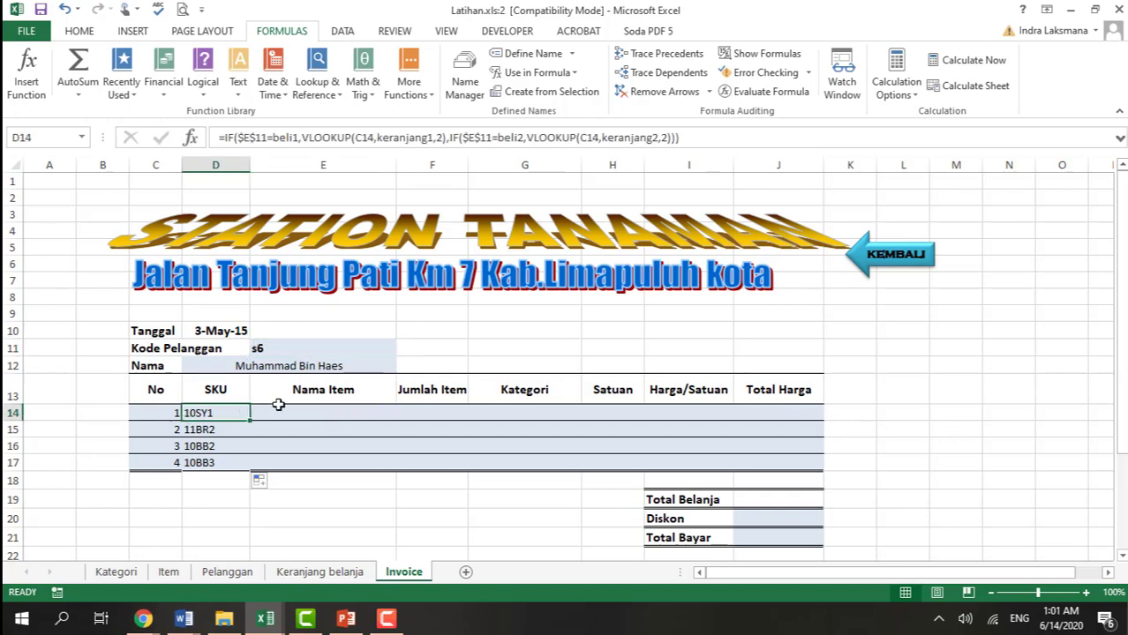
{"action": "left_click", "coordinate": [309, 415]}
{"action": "type", "text": "=vlo"}
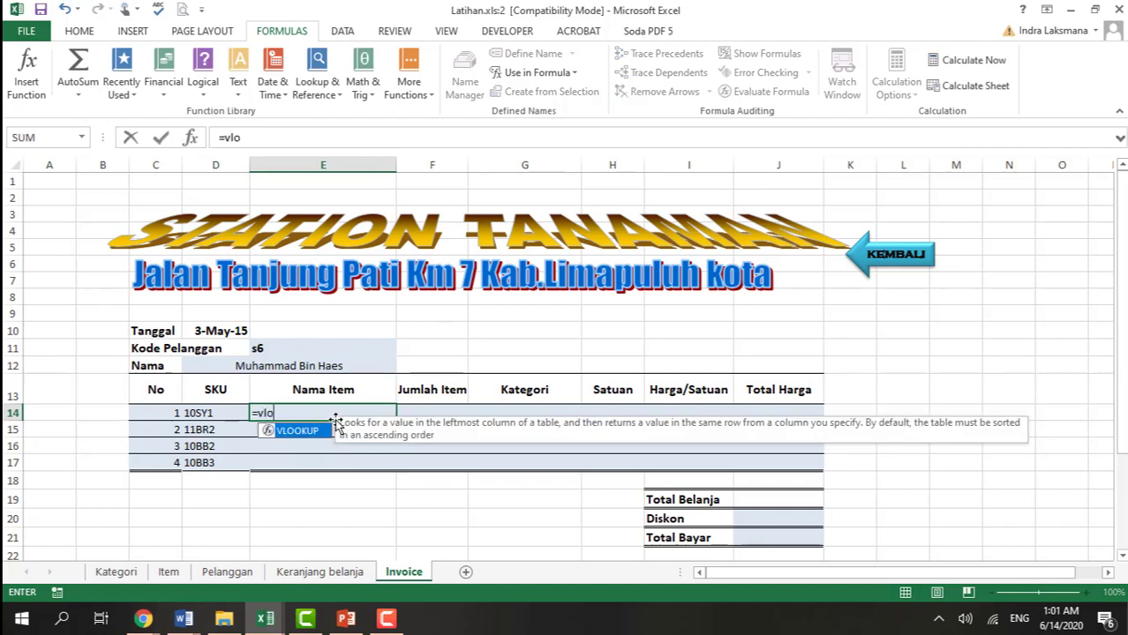
{"action": "key", "text": "Tab"}
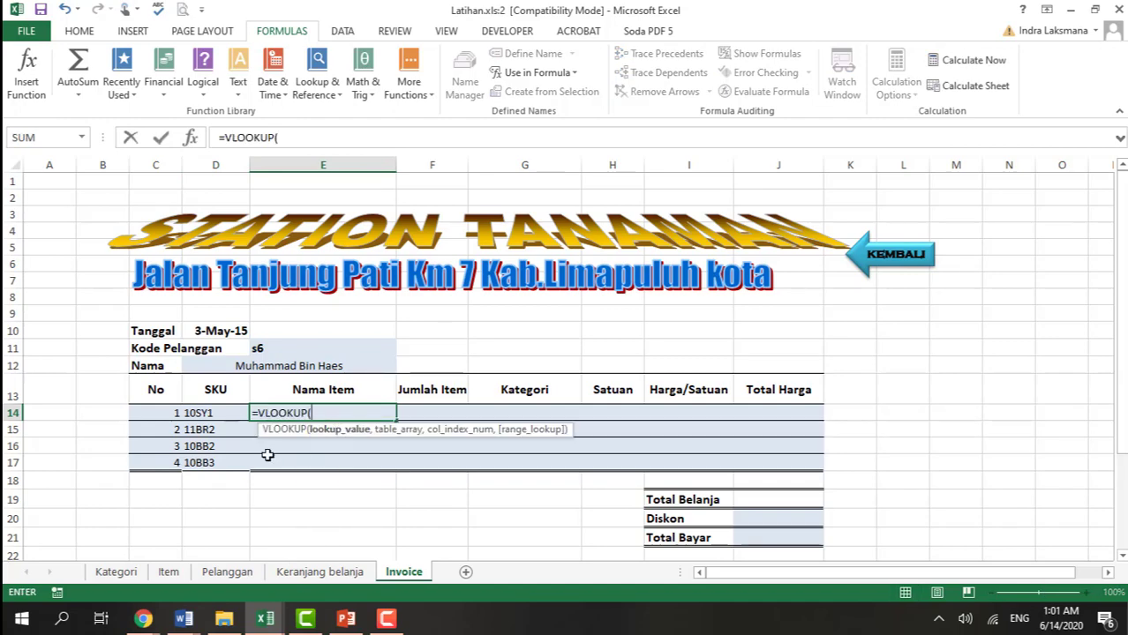
{"action": "left_click", "coordinate": [212, 417]}
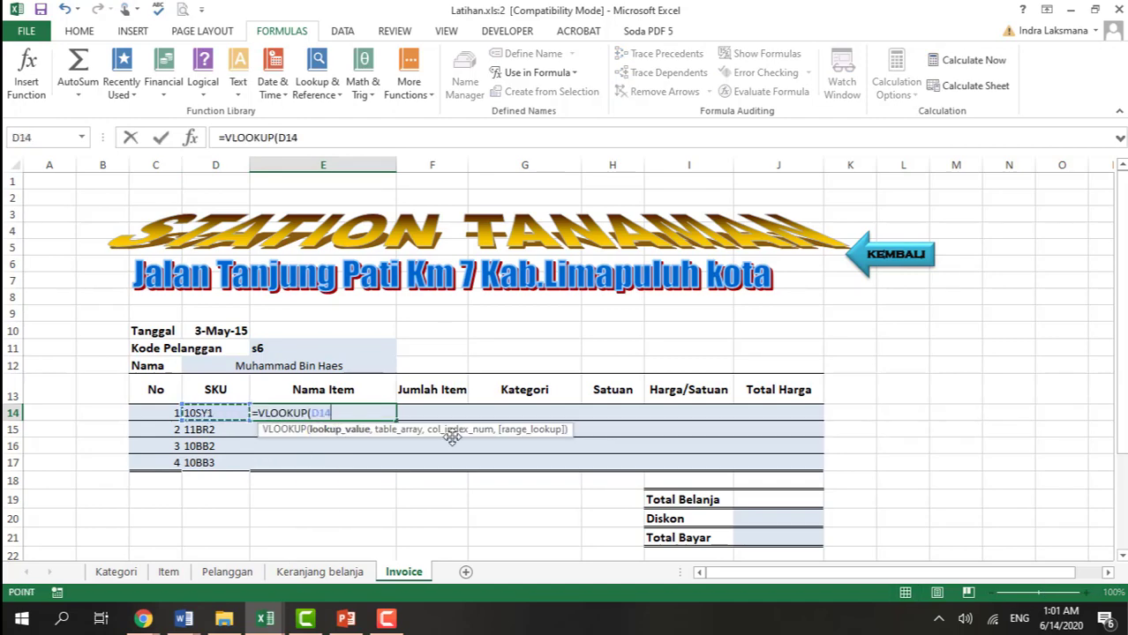
Complete the E14 VLOOKUP with the named range item and column index 2, and enter the formula.
{"action": "type", "text": ","}
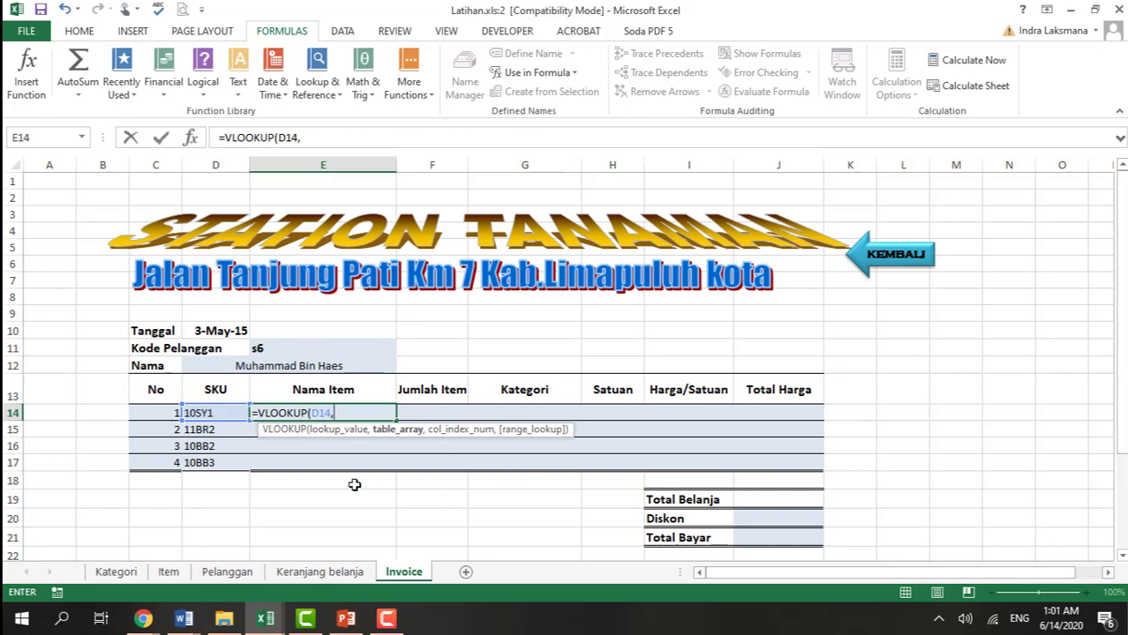
{"action": "type", "text": "i"}
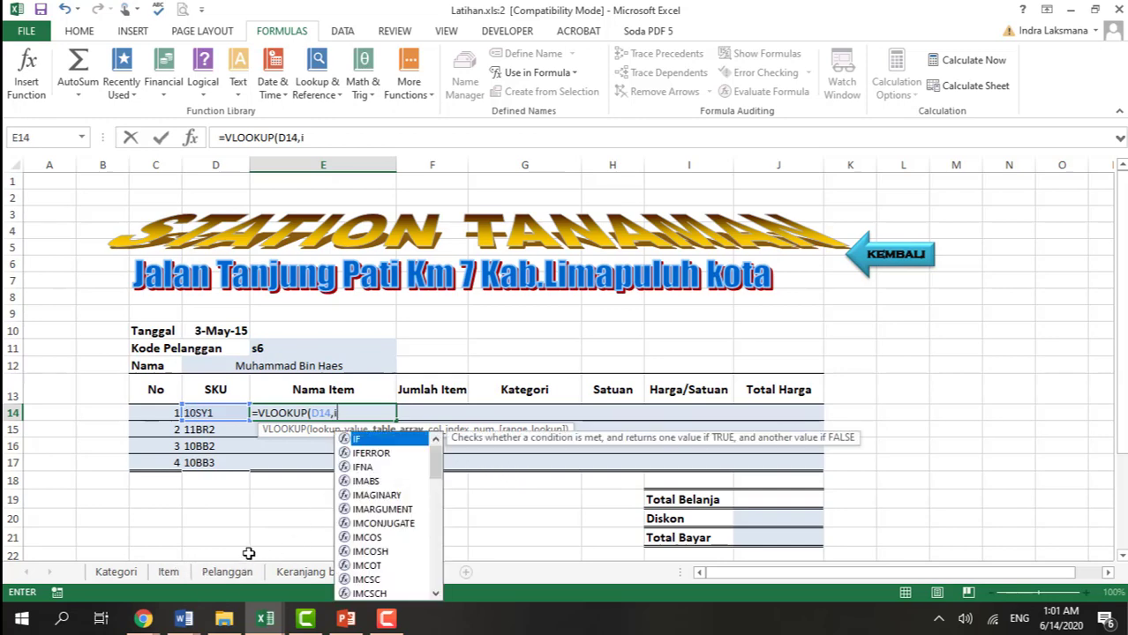
{"action": "type", "text": "t"}
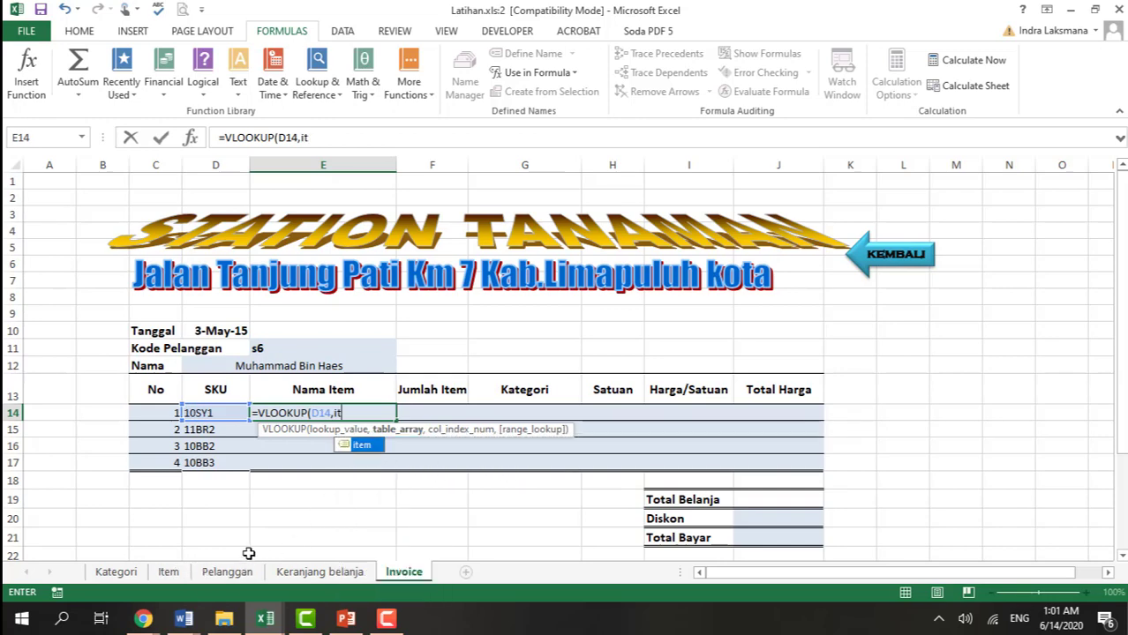
{"action": "type", "text": "em,2"}
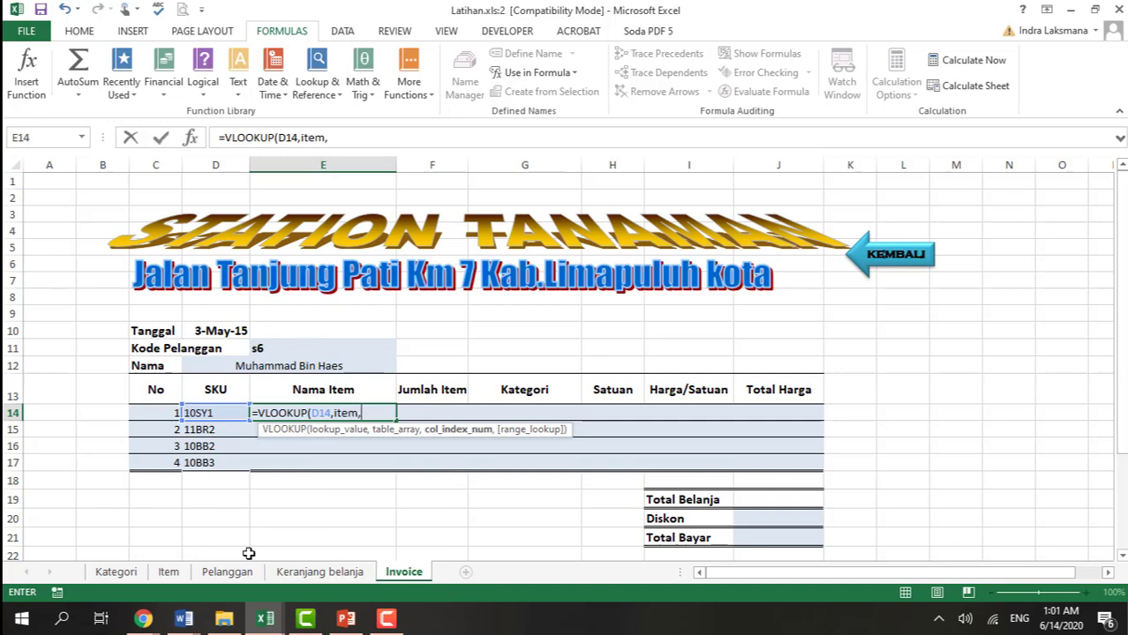
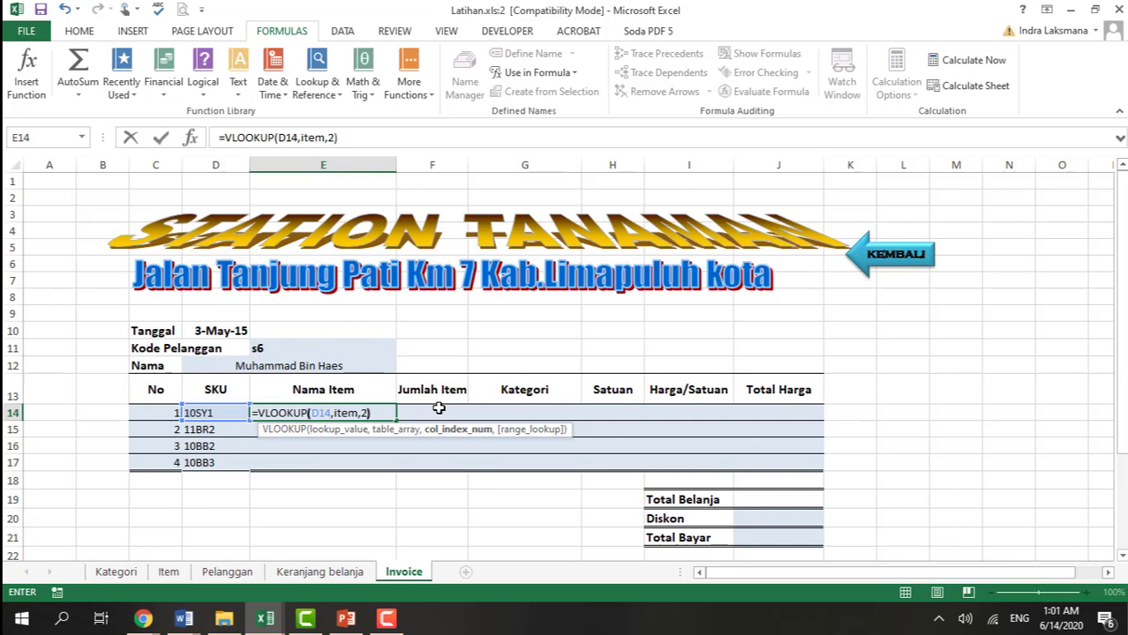
{"action": "key", "text": "Right"}
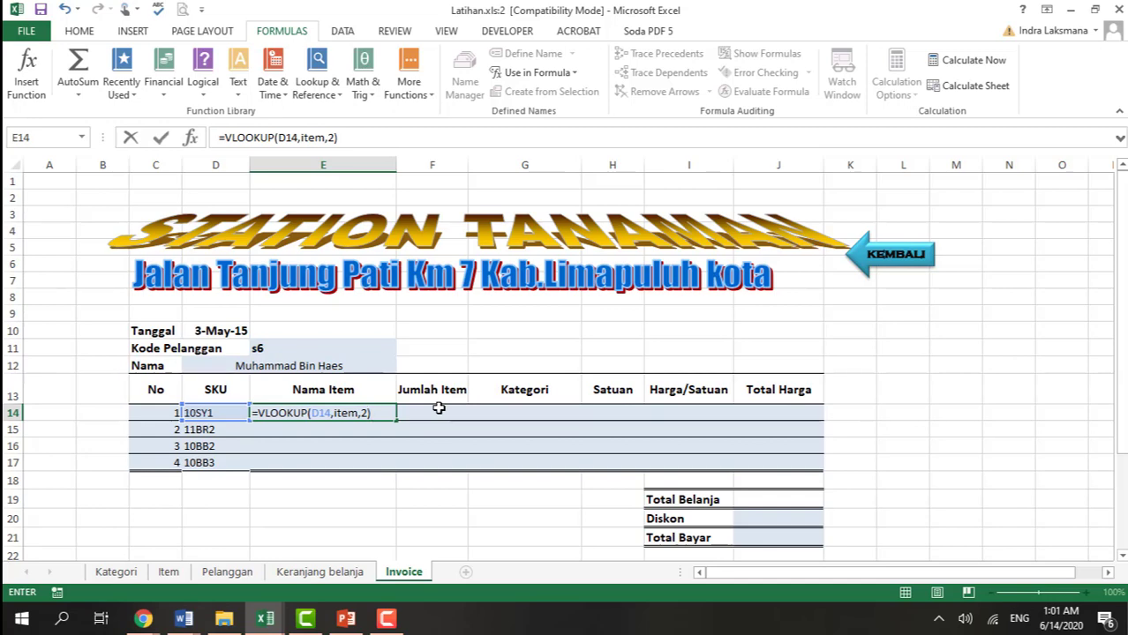
{"action": "key", "text": "Return"}
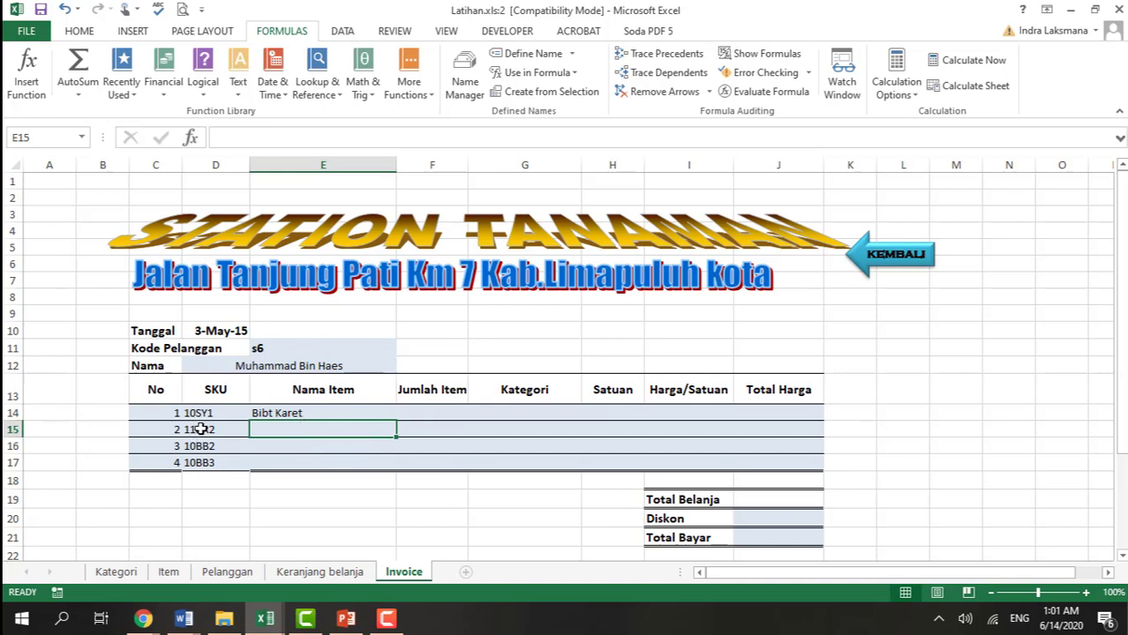
Check the item name against the Item sheet and add FALSE as the exact-match argument of the VLOOKUP in E14.
{"action": "left_click", "coordinate": [168, 573]}
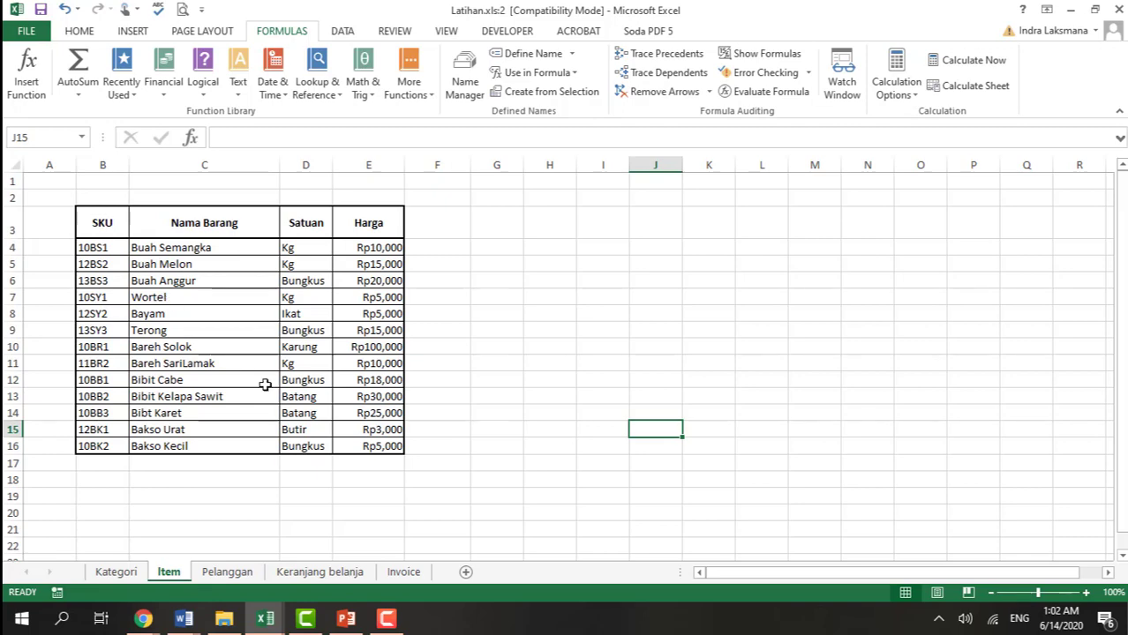
{"action": "left_click", "coordinate": [403, 573]}
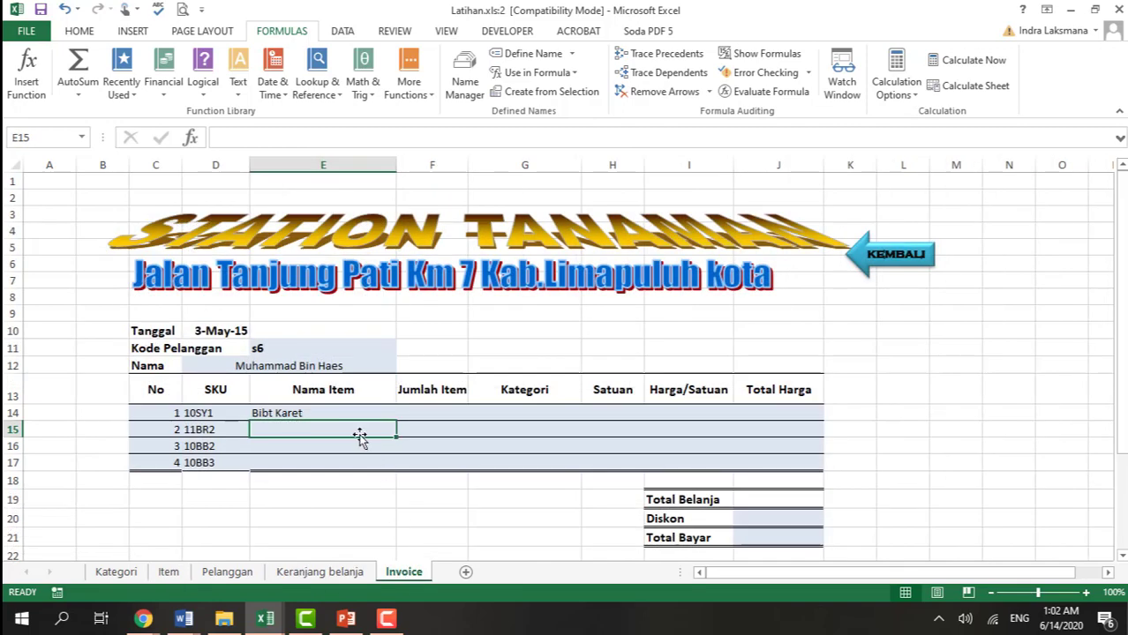
{"action": "left_click", "coordinate": [336, 411]}
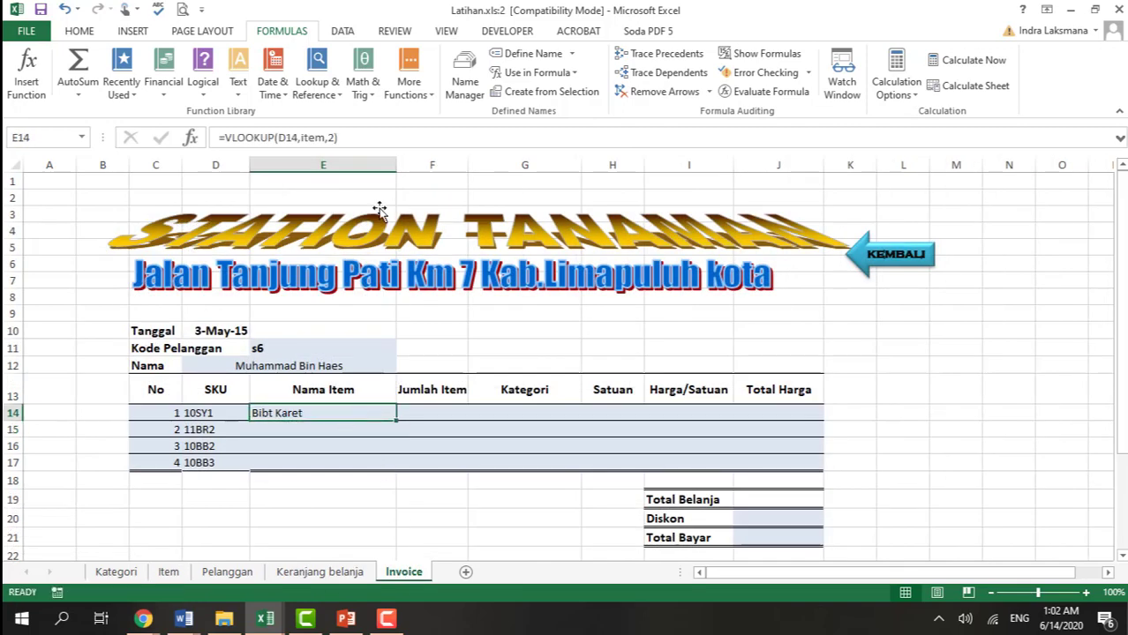
{"action": "left_click", "coordinate": [336, 138]}
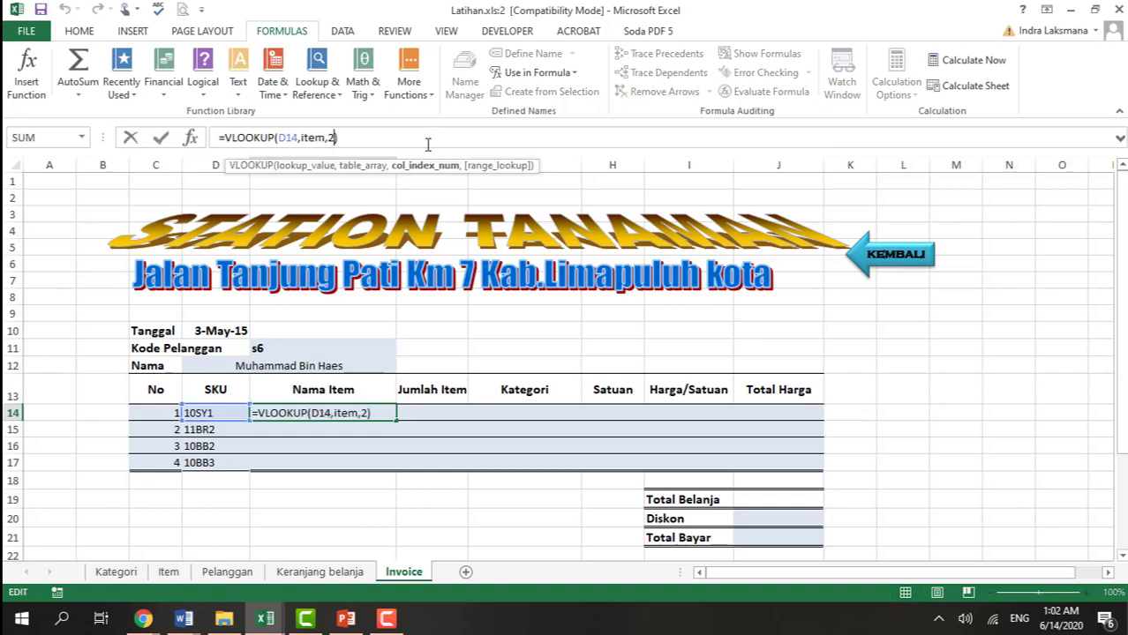
{"action": "type", "text": ","}
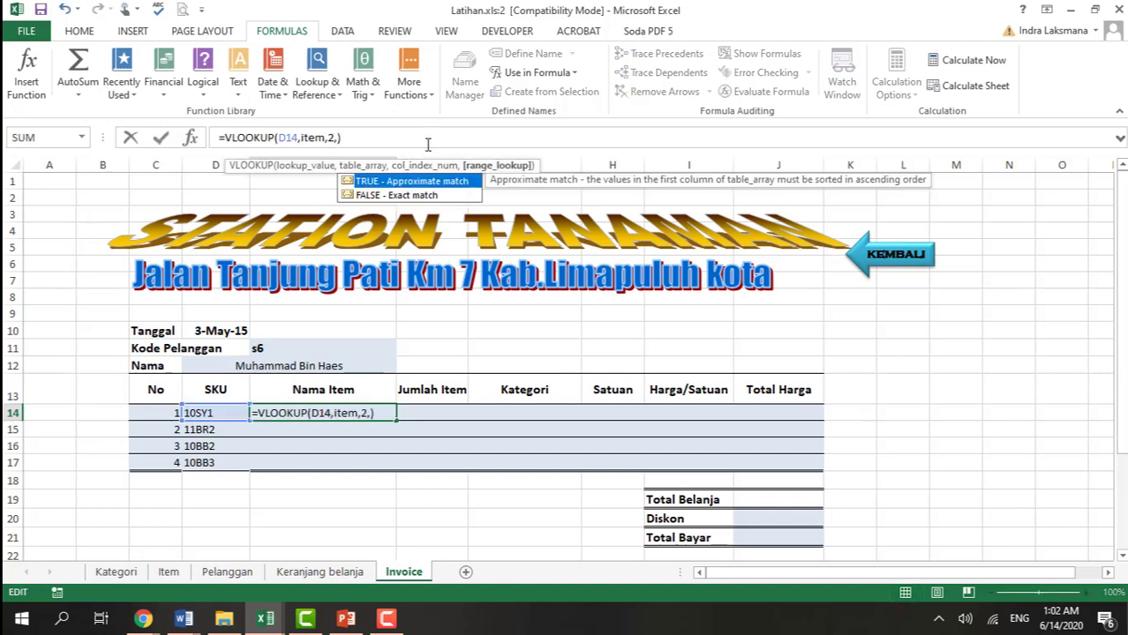
{"action": "key", "text": "Down"}
{"action": "key", "text": "Tab"}
{"action": "key", "text": "Return"}
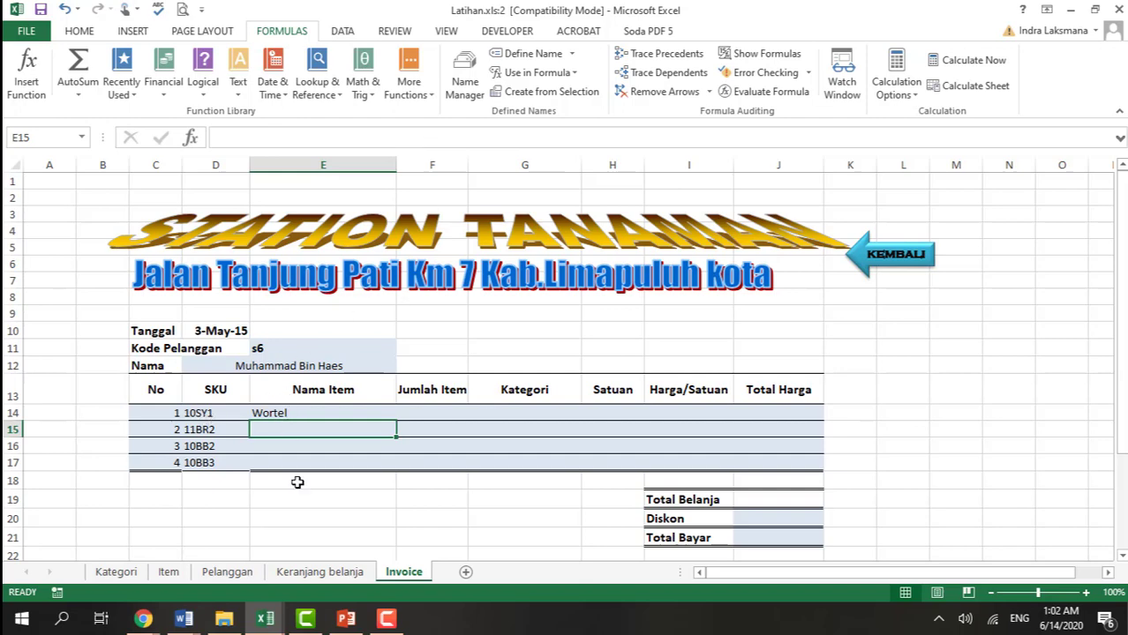
Recheck the item name on the Item sheet and copy the E14 formula down to E17.
{"action": "left_click", "coordinate": [172, 574]}
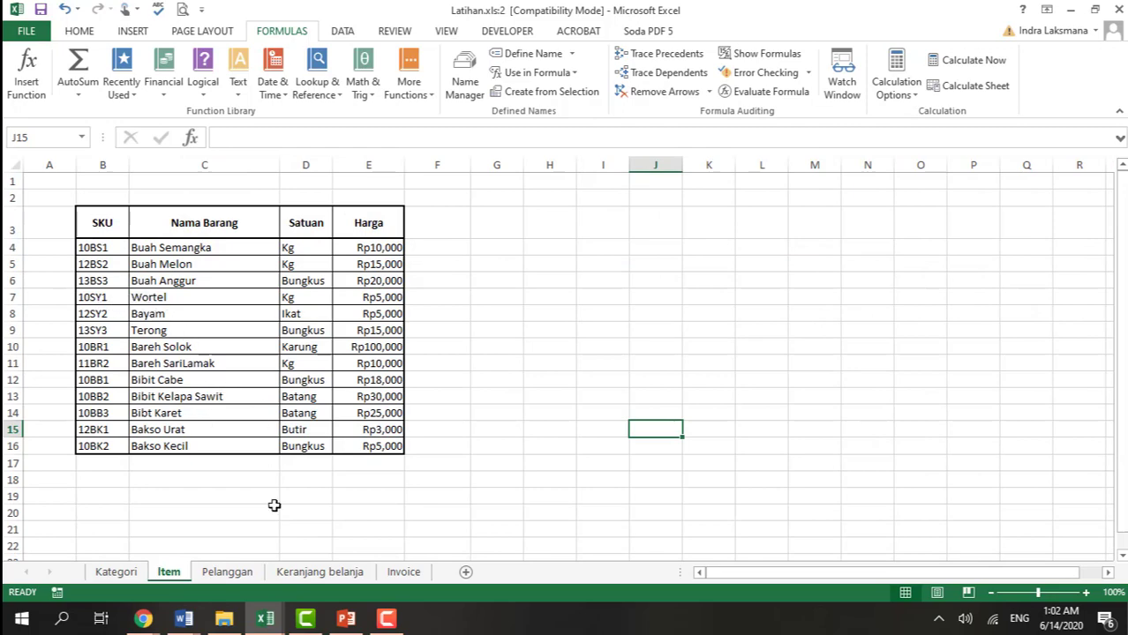
{"action": "left_click", "coordinate": [403, 572]}
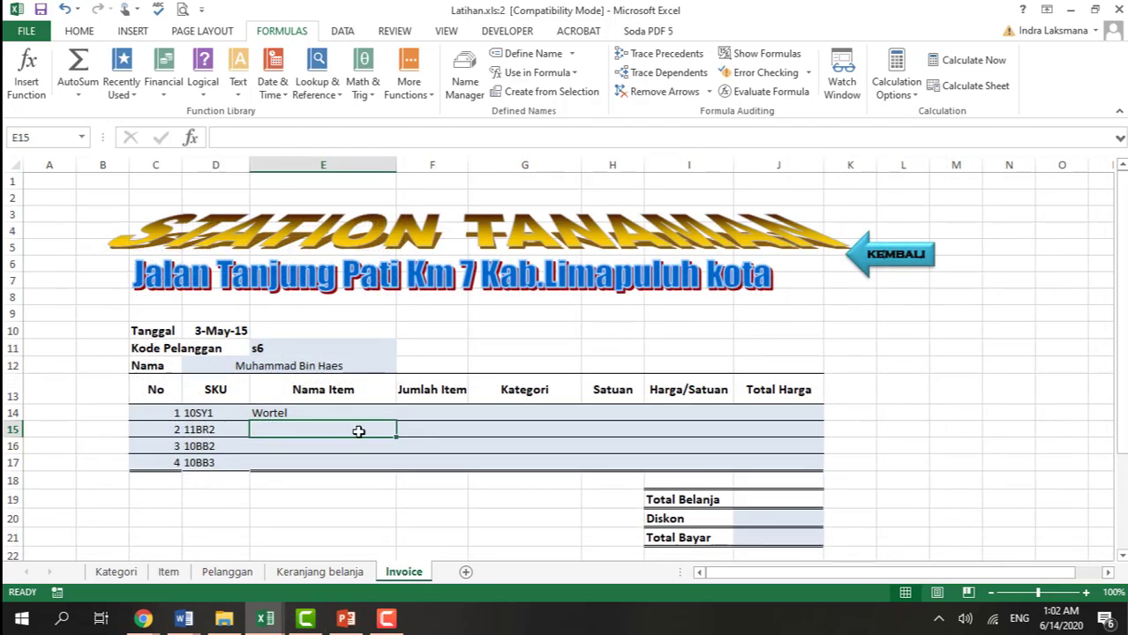
{"action": "left_click_drag", "start_coordinate": [326, 412], "coordinate": [324, 403]}
{"action": "left_click", "coordinate": [355, 408]}
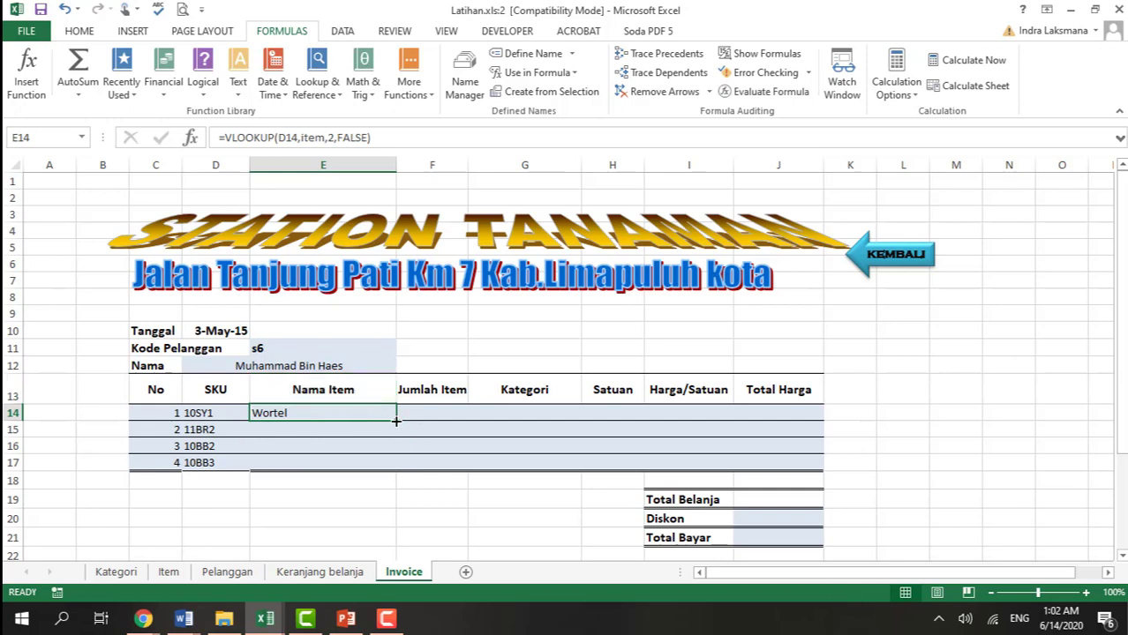
{"action": "left_click_drag", "start_coordinate": [397, 422], "coordinate": [392, 473]}
{"action": "left_click", "coordinate": [478, 533]}
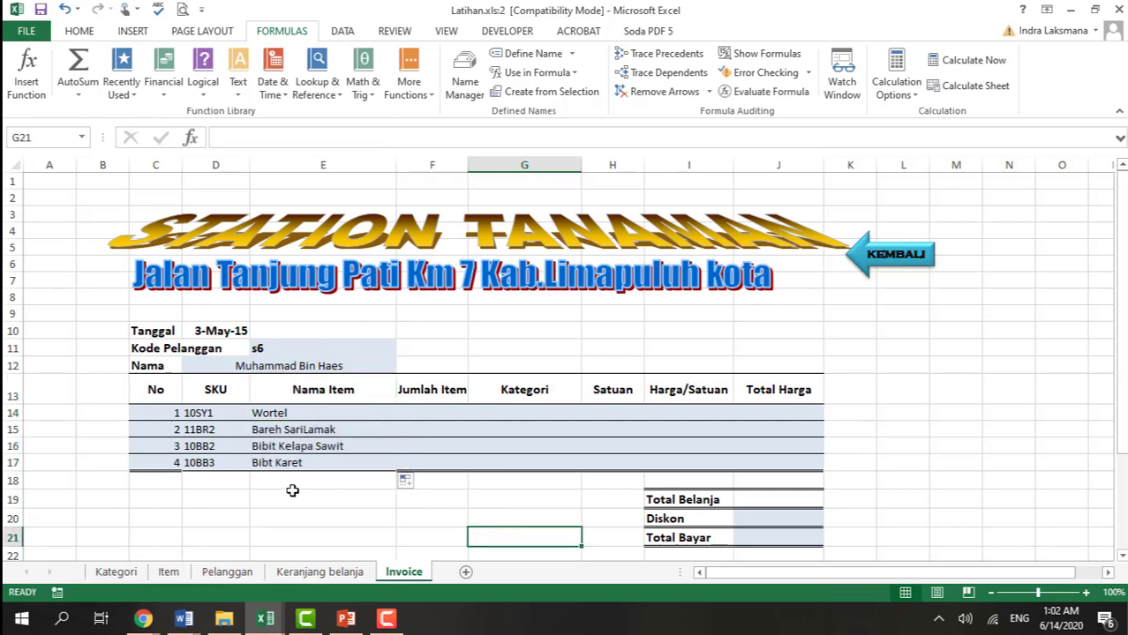
Locate the Jumlah column on the Keranjang belanja sheet and copy the formula text from D14 unchanged into F14.
{"action": "left_click", "coordinate": [430, 415]}
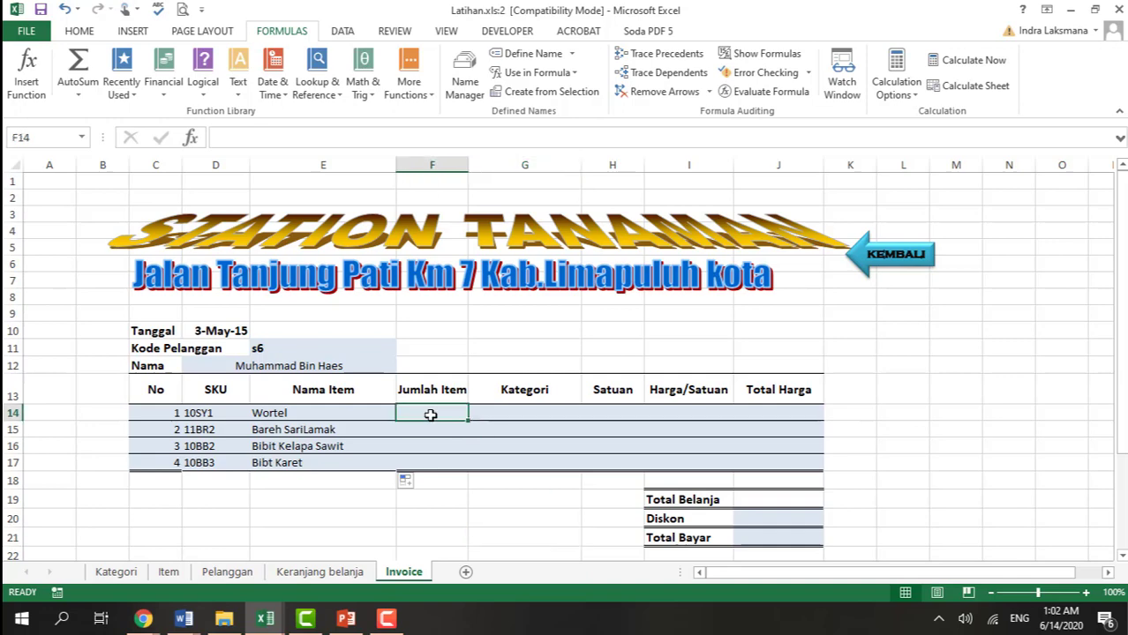
{"action": "left_click", "coordinate": [225, 573]}
{"action": "left_click", "coordinate": [168, 573]}
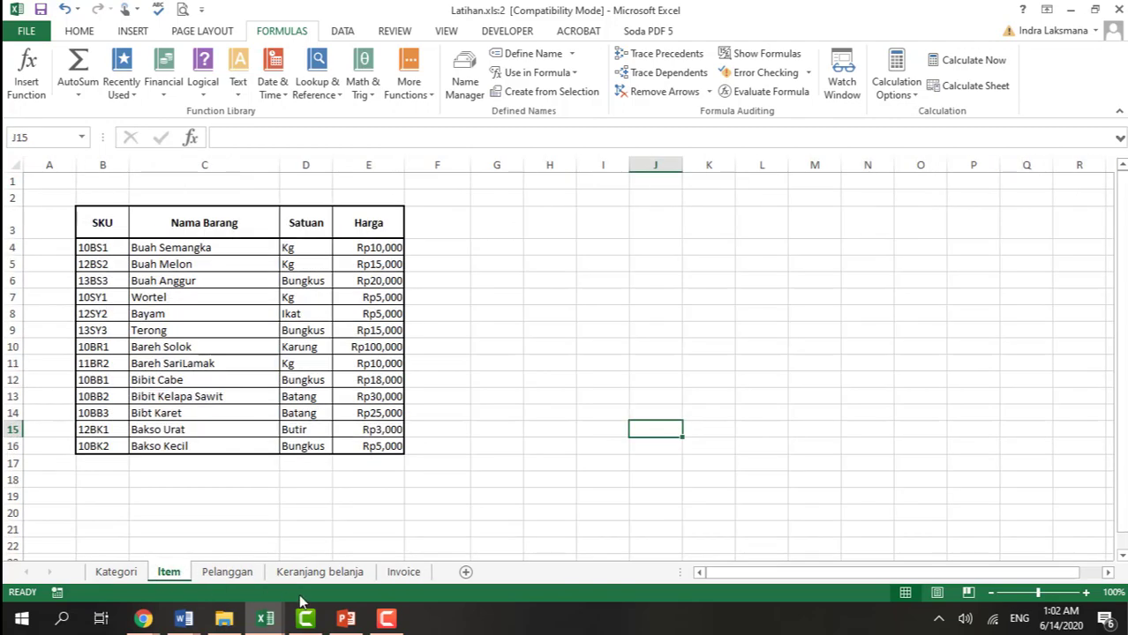
{"action": "left_click", "coordinate": [319, 573]}
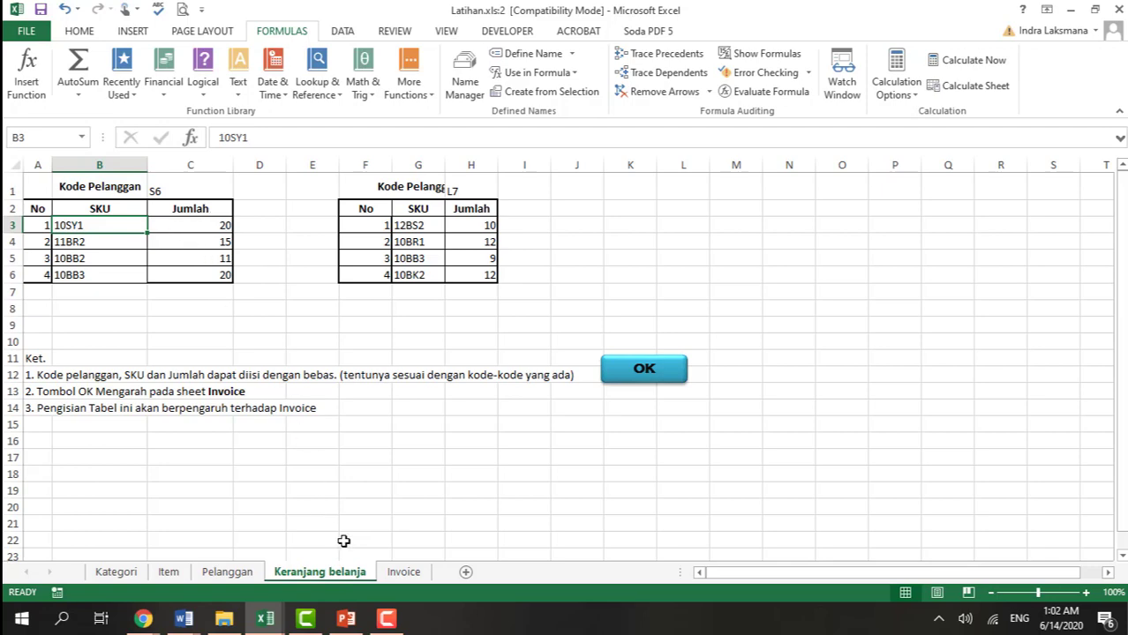
{"action": "left_click", "coordinate": [402, 572]}
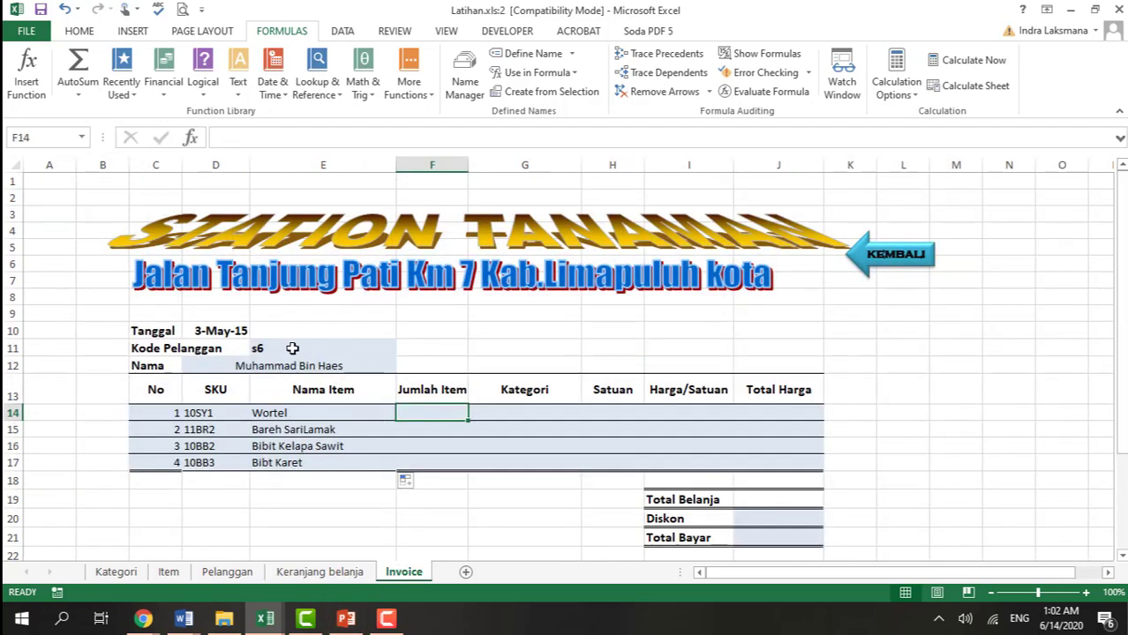
{"action": "left_click", "coordinate": [196, 419]}
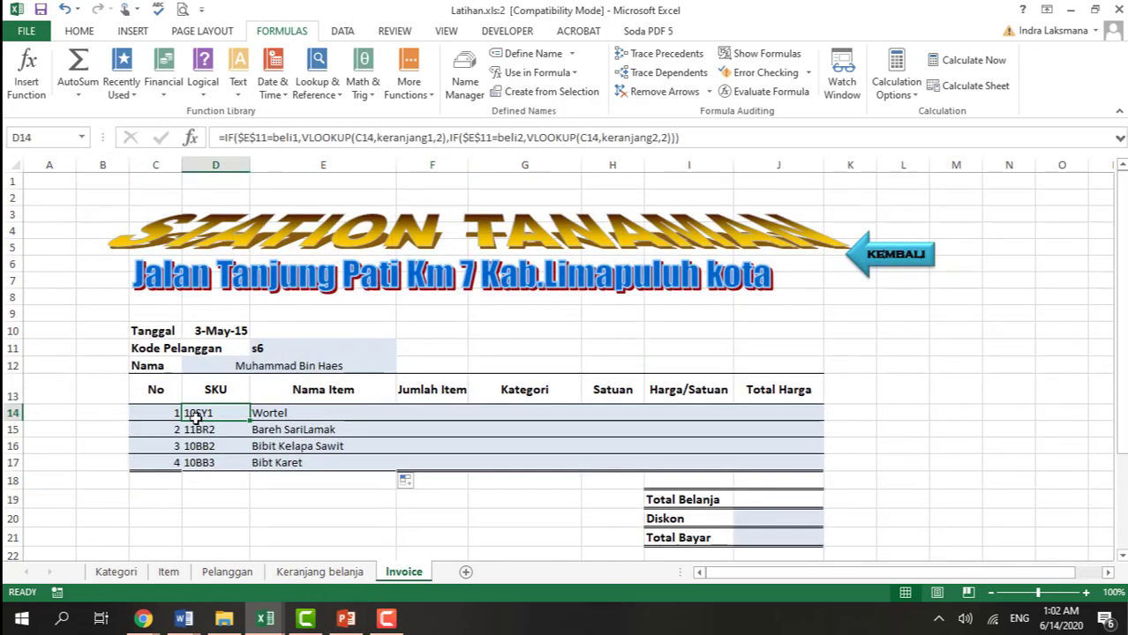
{"action": "left_click_drag", "start_coordinate": [221, 139], "coordinate": [739, 146]}
{"action": "key", "text": "ctrl+c"}
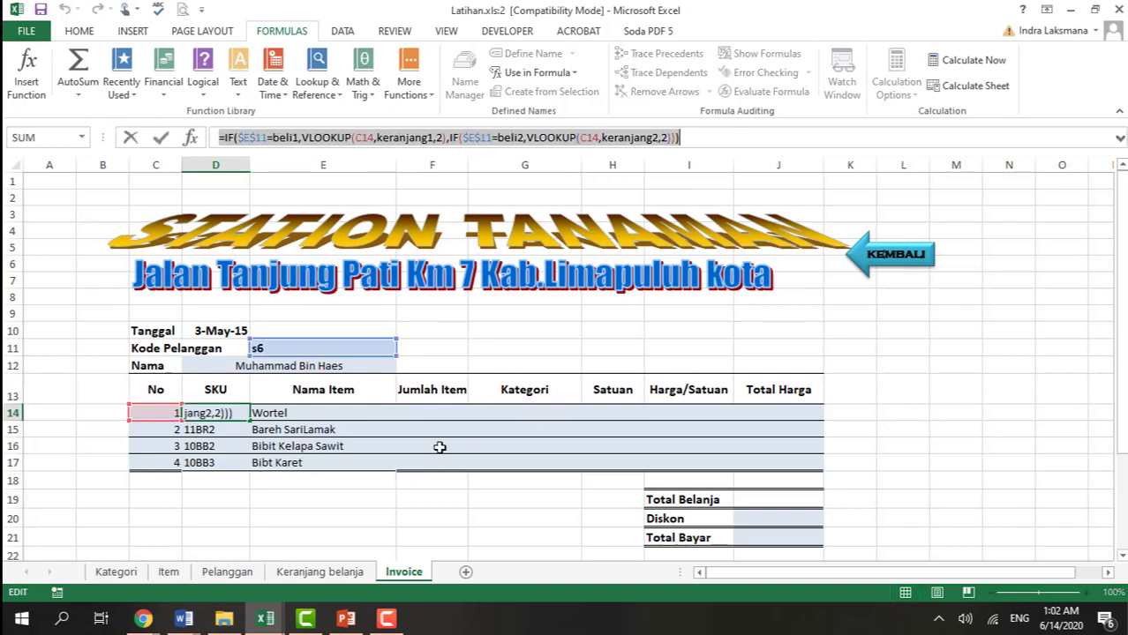
{"action": "key", "text": "Escape"}
{"action": "left_click", "coordinate": [431, 414]}
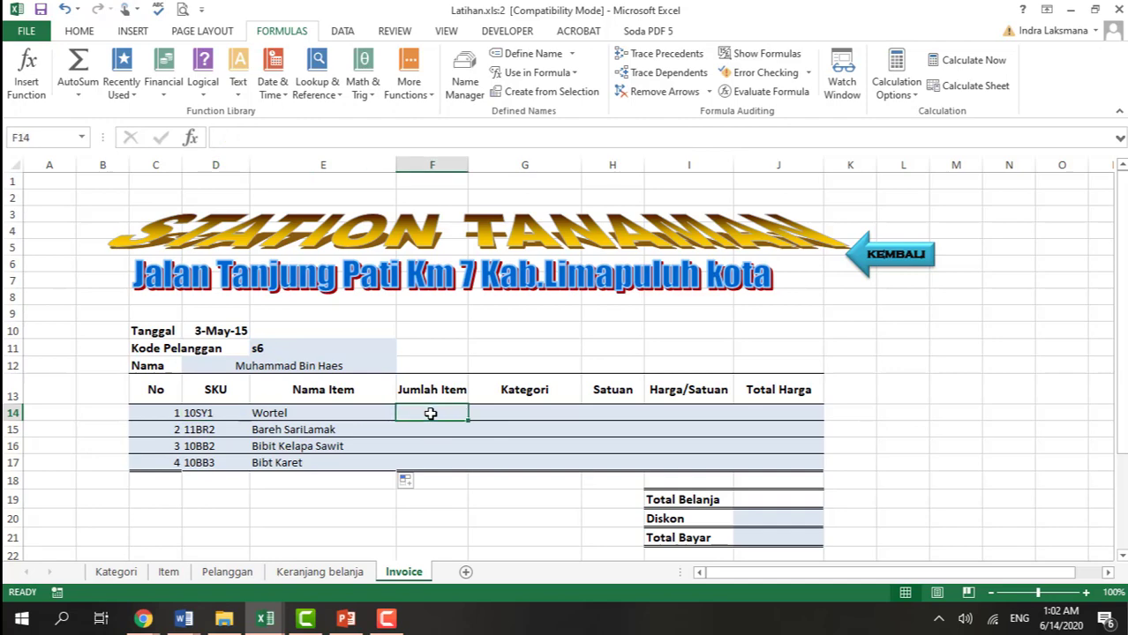
{"action": "key", "text": "ctrl+v"}
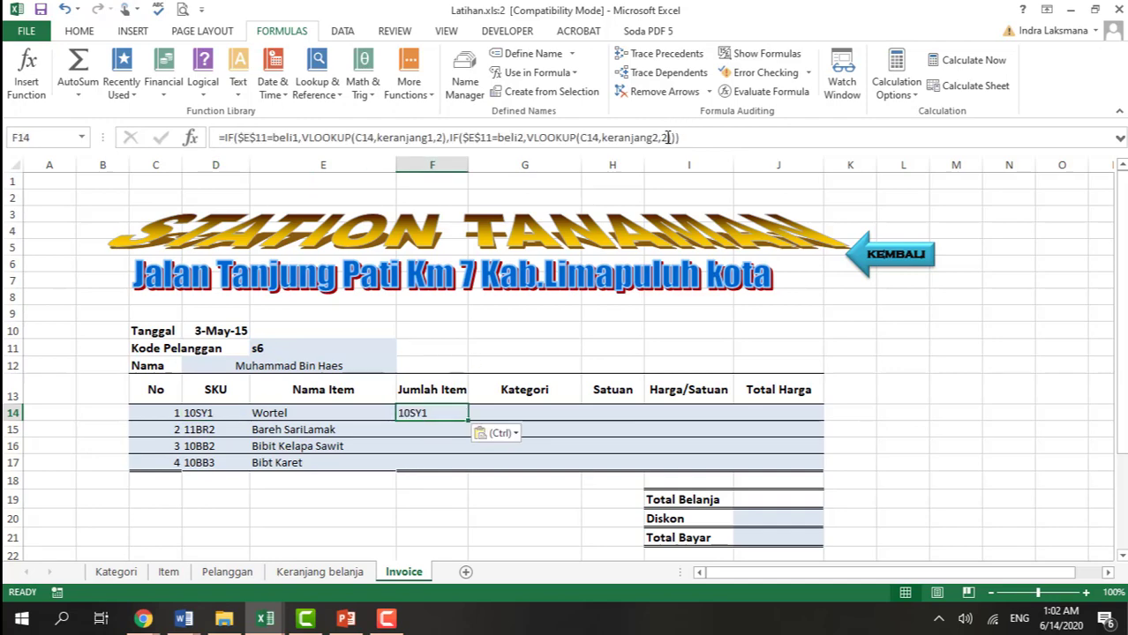
Set the column index of the keranjang1 VLOOKUP in the F14 formula to 3.
{"action": "left_click", "coordinate": [442, 137]}
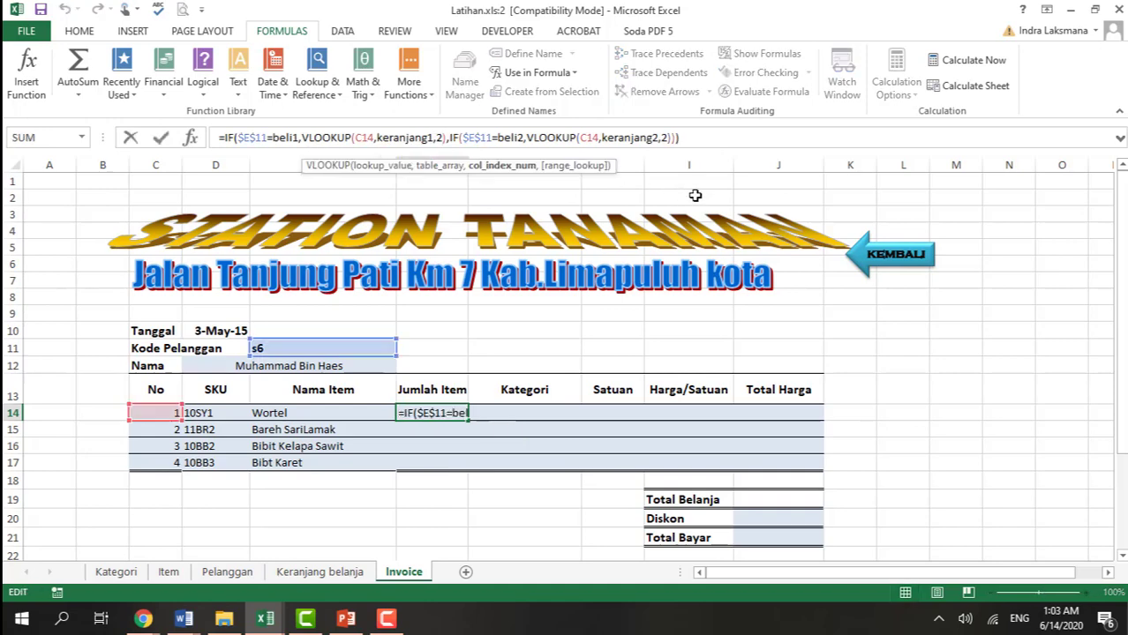
{"action": "type", "text": ")"}
{"action": "key", "text": "BackSpace"}
{"action": "type", "text": "3"}
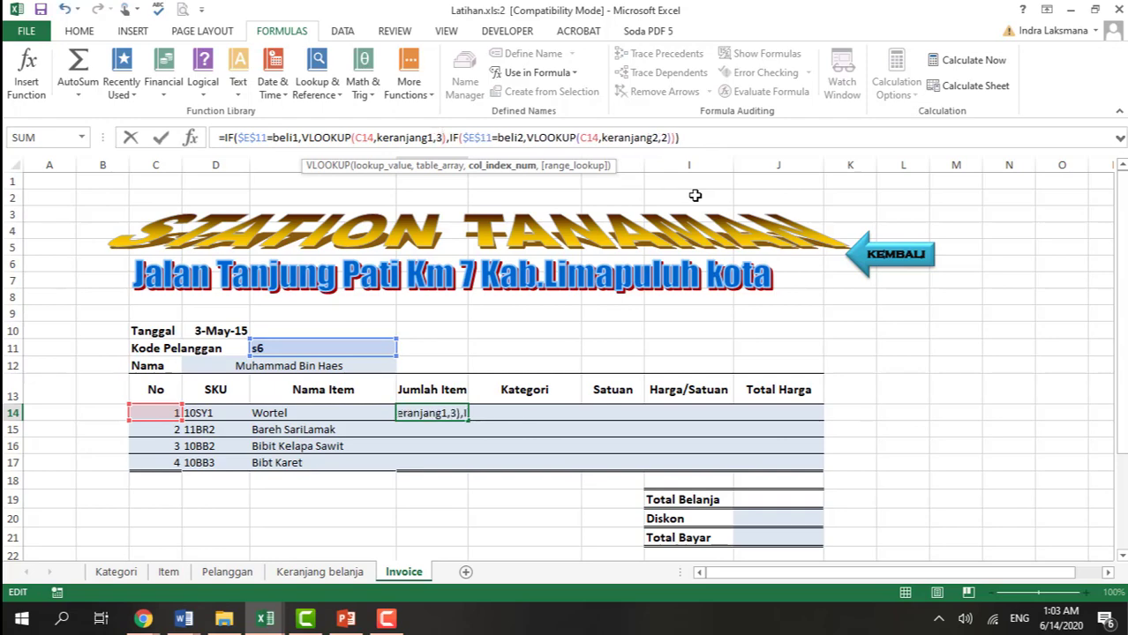
Set the column index of the keranjang2 VLOOKUP in the F14 formula to 3.
{"action": "key", "text": "Right"}
{"action": "key", "text": "Right"}
{"action": "key", "text": "Right"}
{"action": "key", "text": "Right"}
{"action": "key", "text": "Right"}
{"action": "key", "text": "Right"}
{"action": "key", "text": "Right"}
{"action": "key", "text": "Right"}
{"action": "key", "text": "Right"}
{"action": "key", "text": "Right"}
{"action": "key", "text": "Right"}
{"action": "key", "text": "Right"}
{"action": "key", "text": "Right"}
{"action": "key", "text": "Right"}
{"action": "key", "text": "Right"}
{"action": "key", "text": "Right"}
{"action": "key", "text": "Right"}
{"action": "key", "text": "Right"}
{"action": "key", "text": "Right"}
{"action": "key", "text": "Right"}
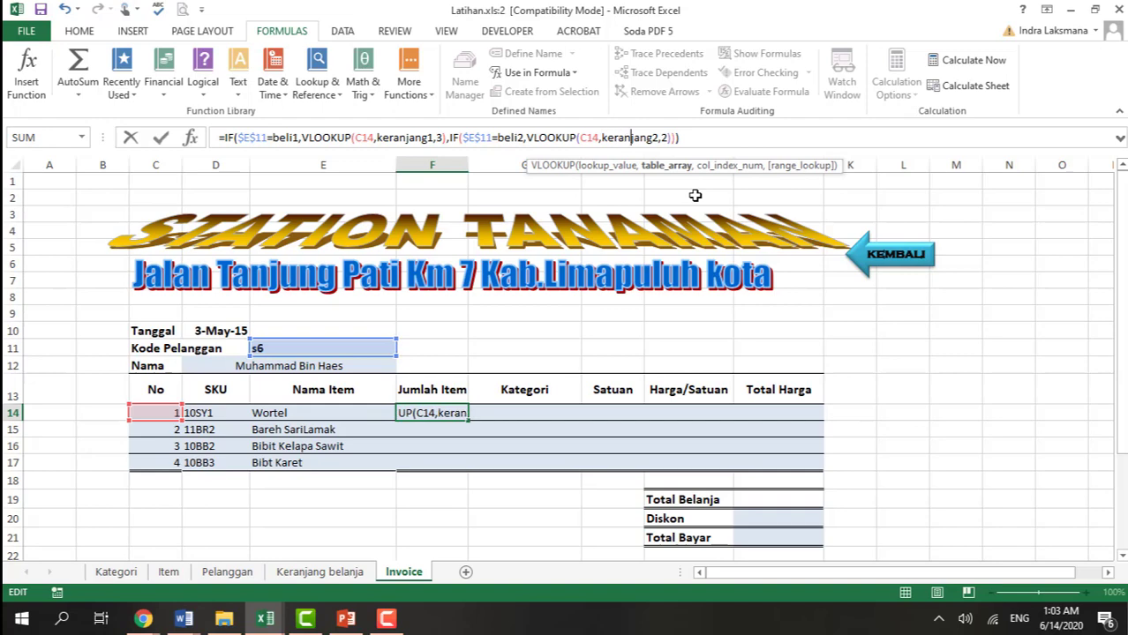
{"action": "key", "text": "Right"}
{"action": "key", "text": "Right"}
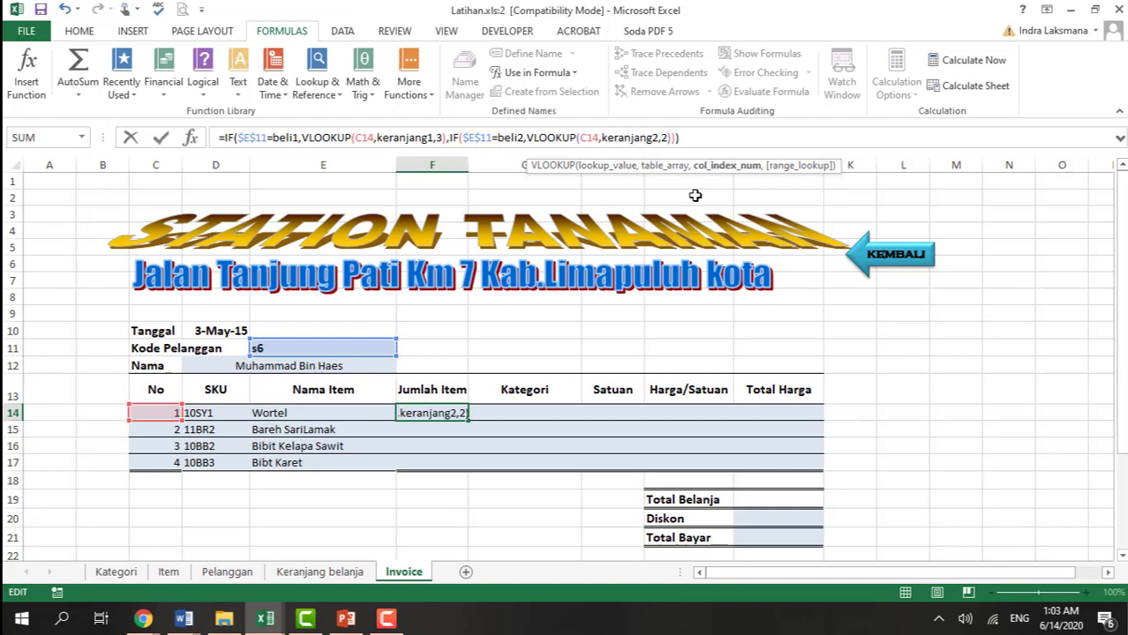
{"action": "key", "text": "Delete"}
{"action": "type", "text": "3"}
{"action": "key", "text": "Return"}
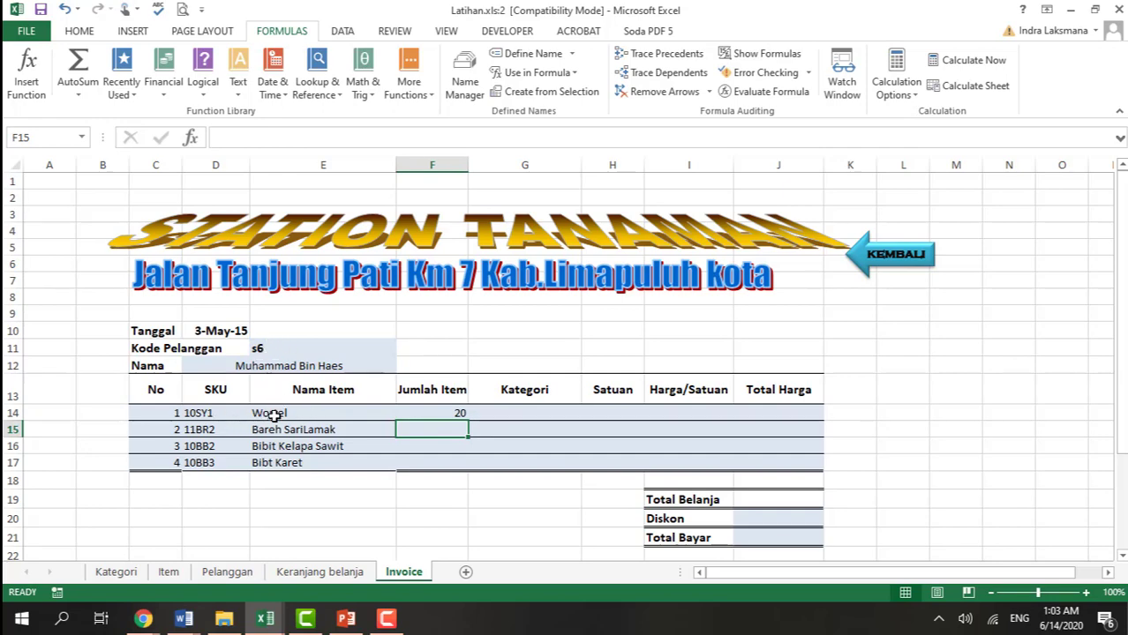
Check the quantities against the Jumlah column on the Keranjang belanja sheet and copy the F14 formula down to F17.
{"action": "left_click", "coordinate": [309, 574]}
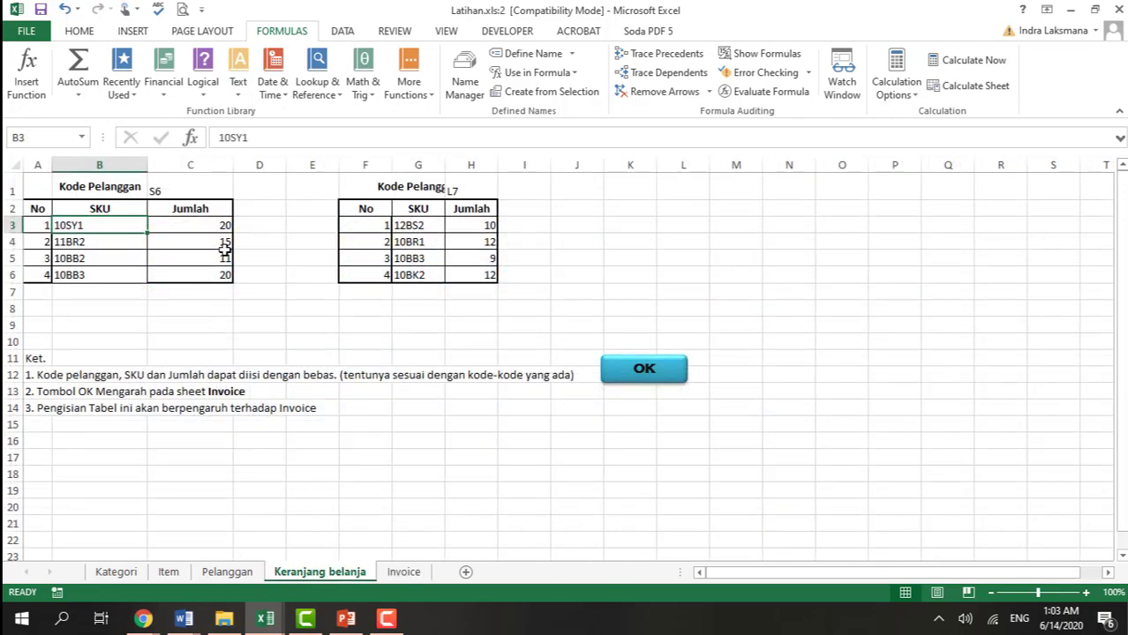
{"action": "left_click", "coordinate": [399, 573]}
{"action": "left_click", "coordinate": [433, 413]}
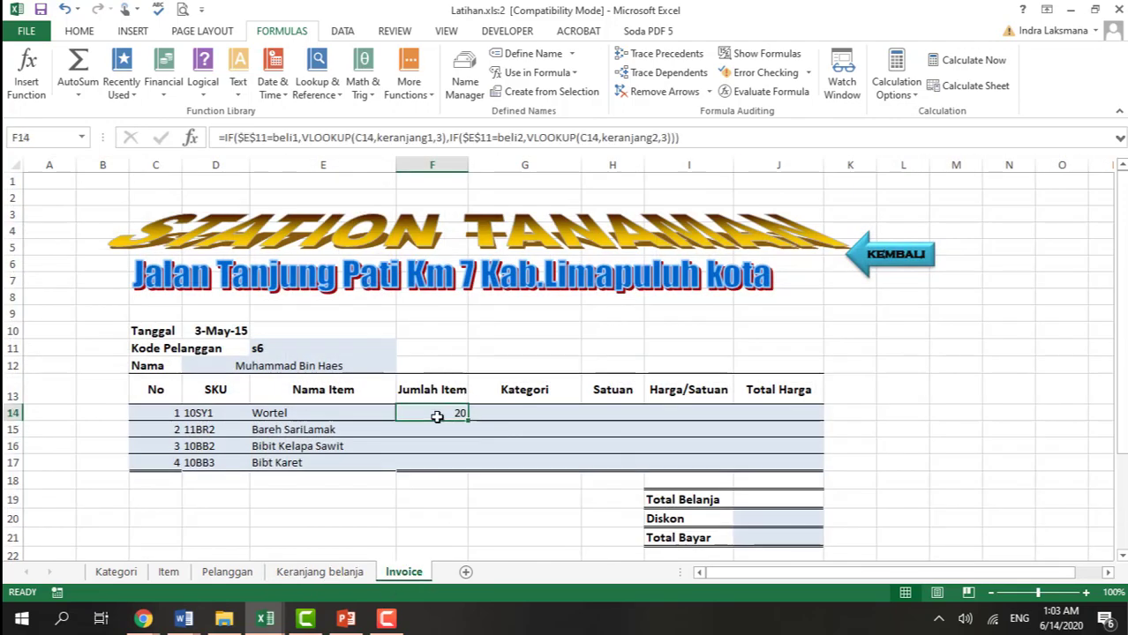
{"action": "left_click_drag", "start_coordinate": [466, 423], "coordinate": [461, 464]}
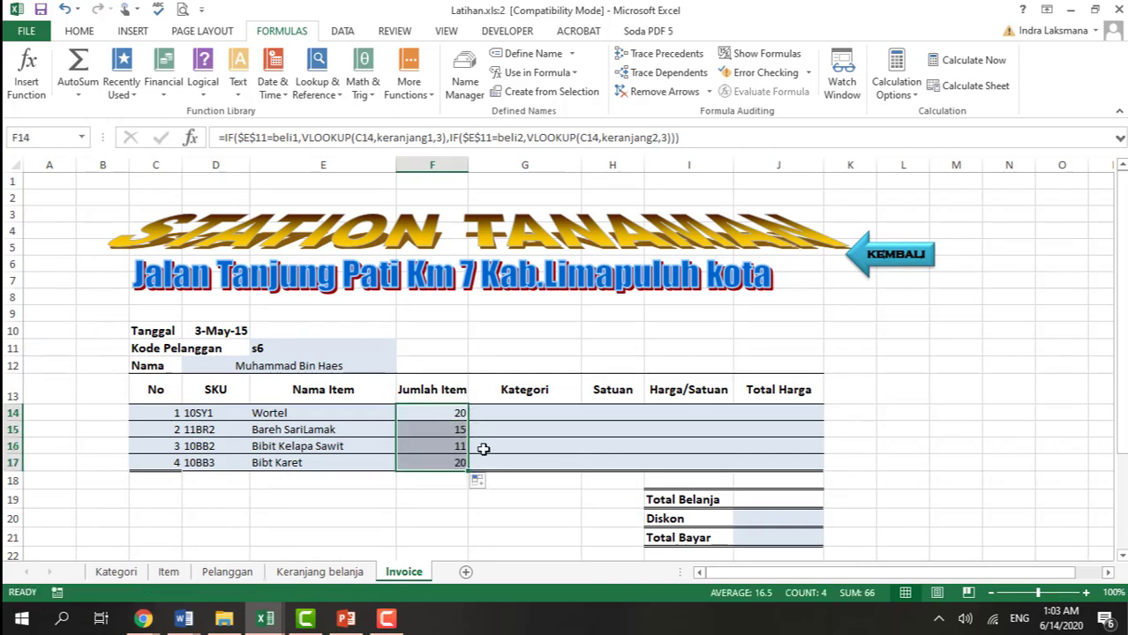
{"action": "left_click", "coordinate": [320, 571]}
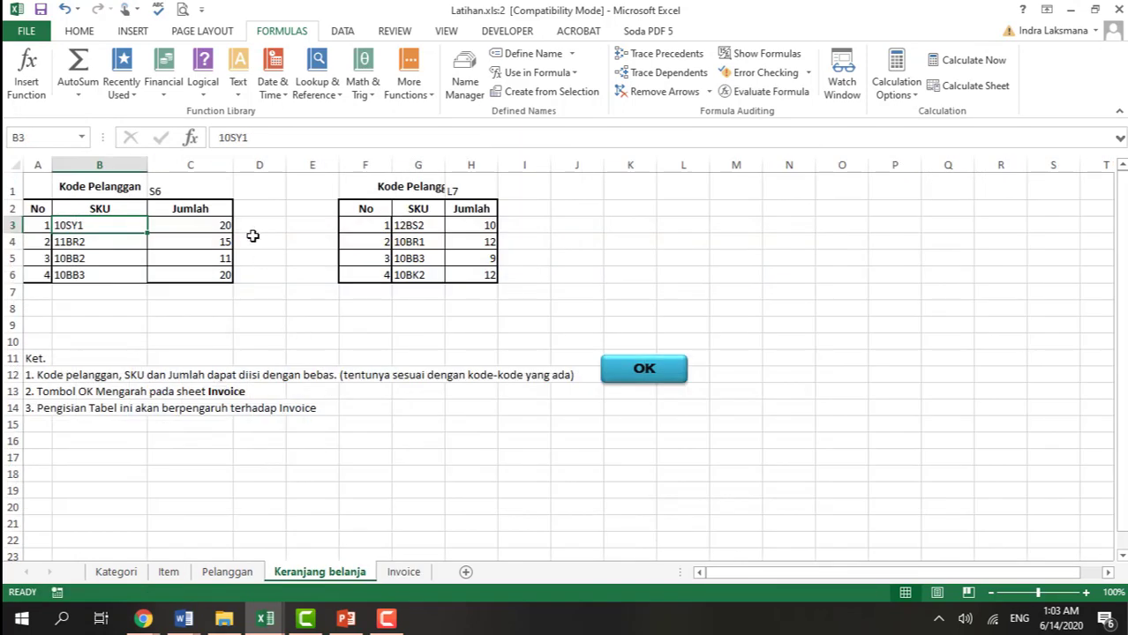
{"action": "left_click", "coordinate": [399, 572]}
Review the codes on the Kategori sheet and start a VLOOKUP in G14 with MID(D14,3,2) as its lookup value.
{"action": "left_click", "coordinate": [520, 411]}
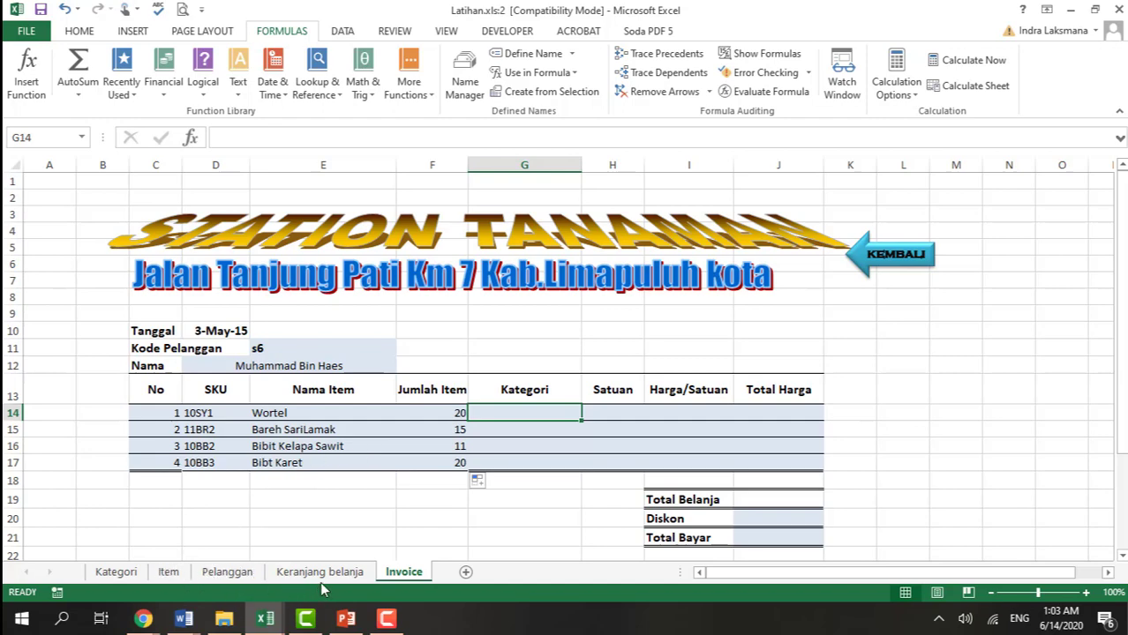
{"action": "left_click", "coordinate": [117, 571]}
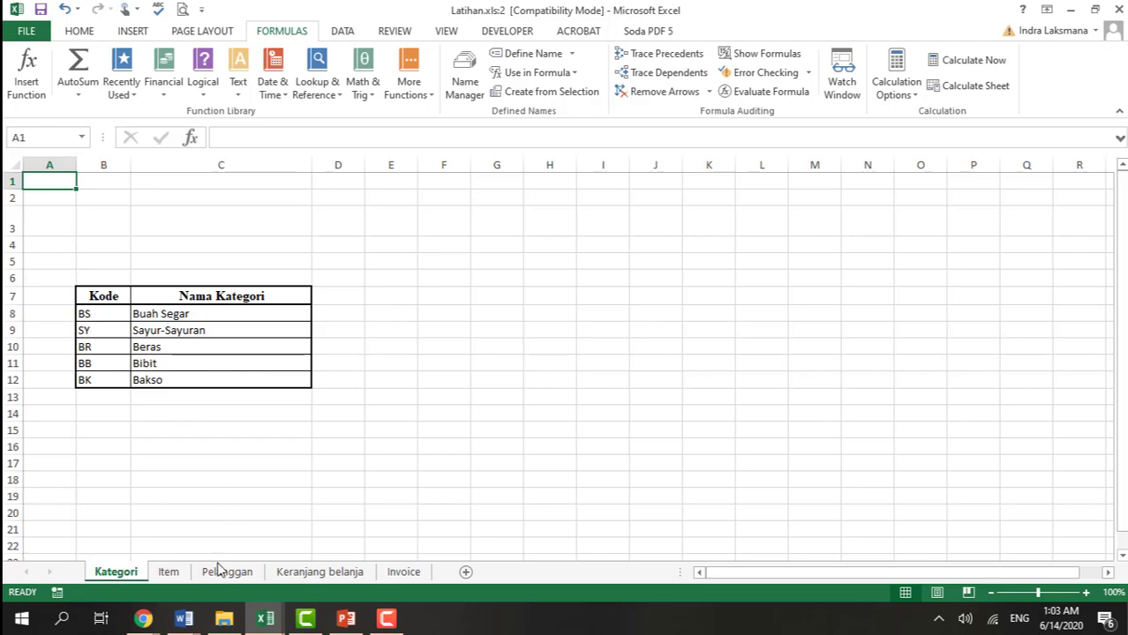
{"action": "left_click", "coordinate": [389, 573]}
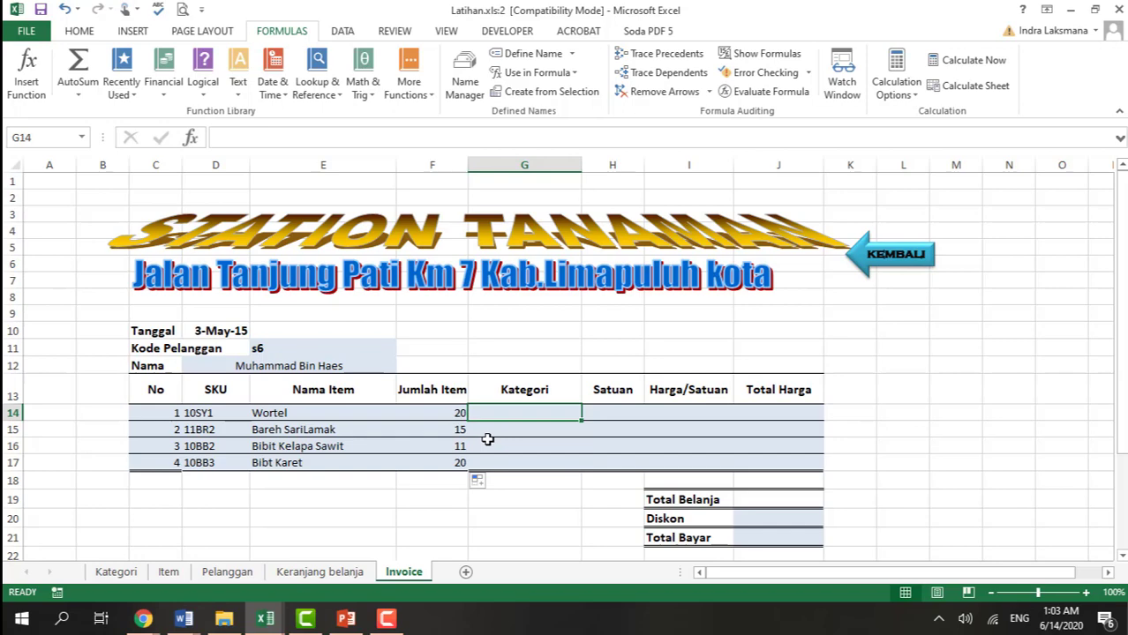
{"action": "type", "text": "=vl"}
{"action": "key", "text": "Tab"}
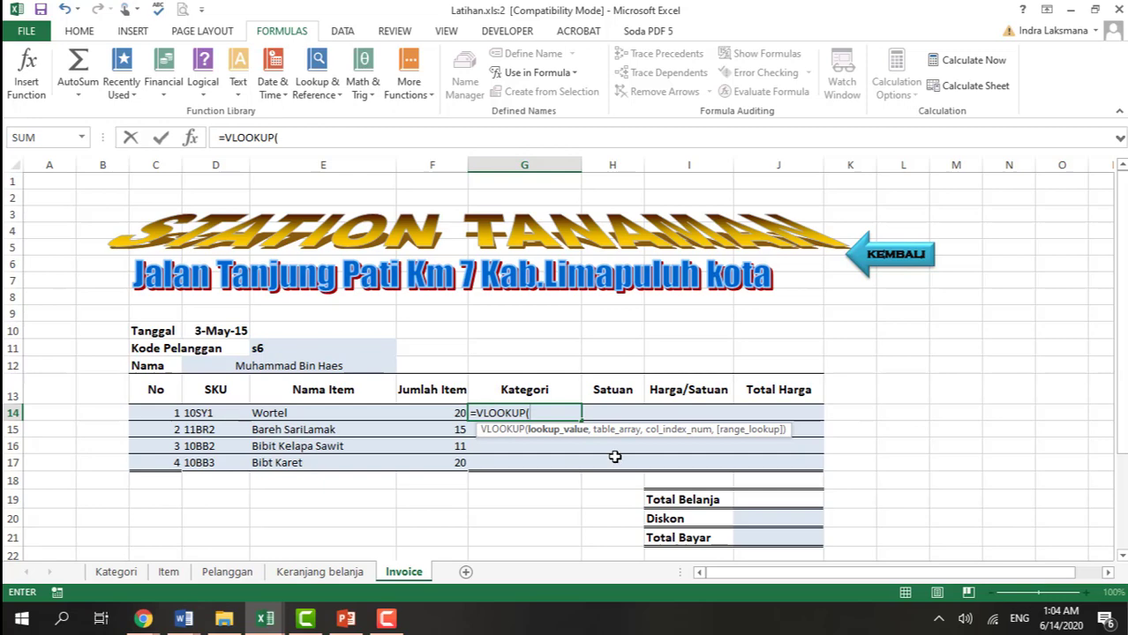
{"action": "type", "text": "mid"}
{"action": "key", "text": "Tab"}
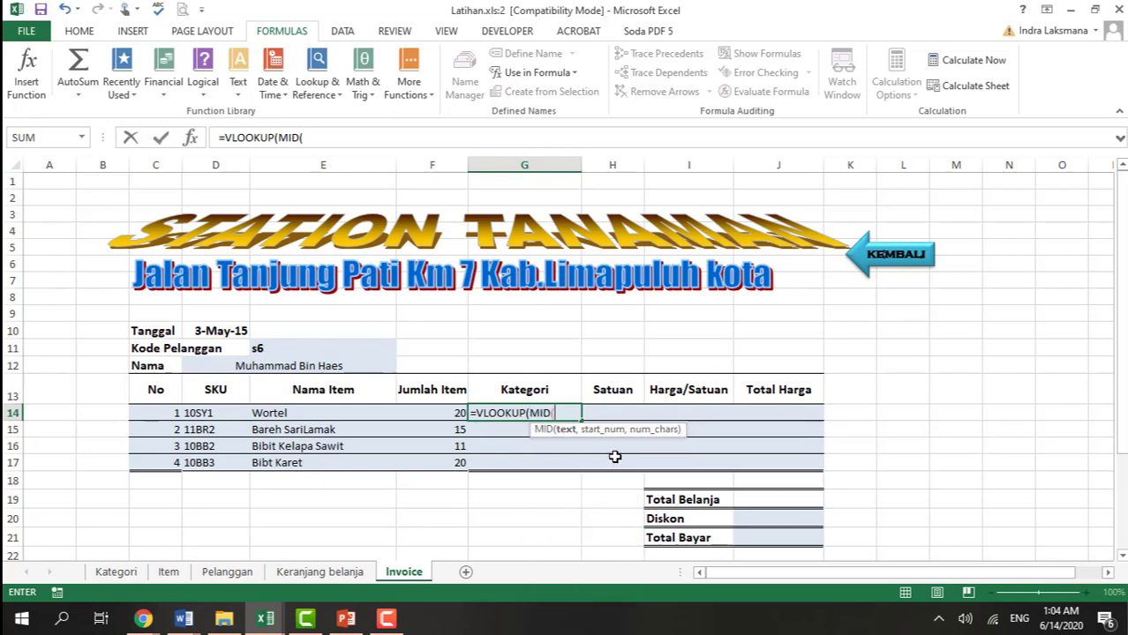
{"action": "left_click", "coordinate": [198, 413]}
{"action": "type", "text": ","}
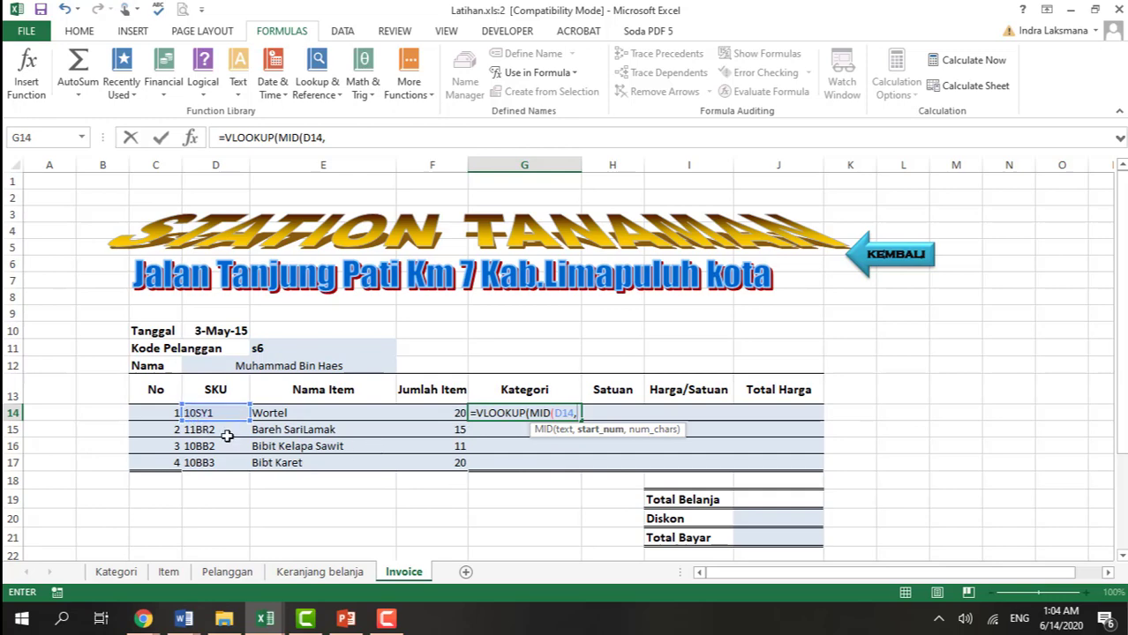
{"action": "type", "text": "3,"}
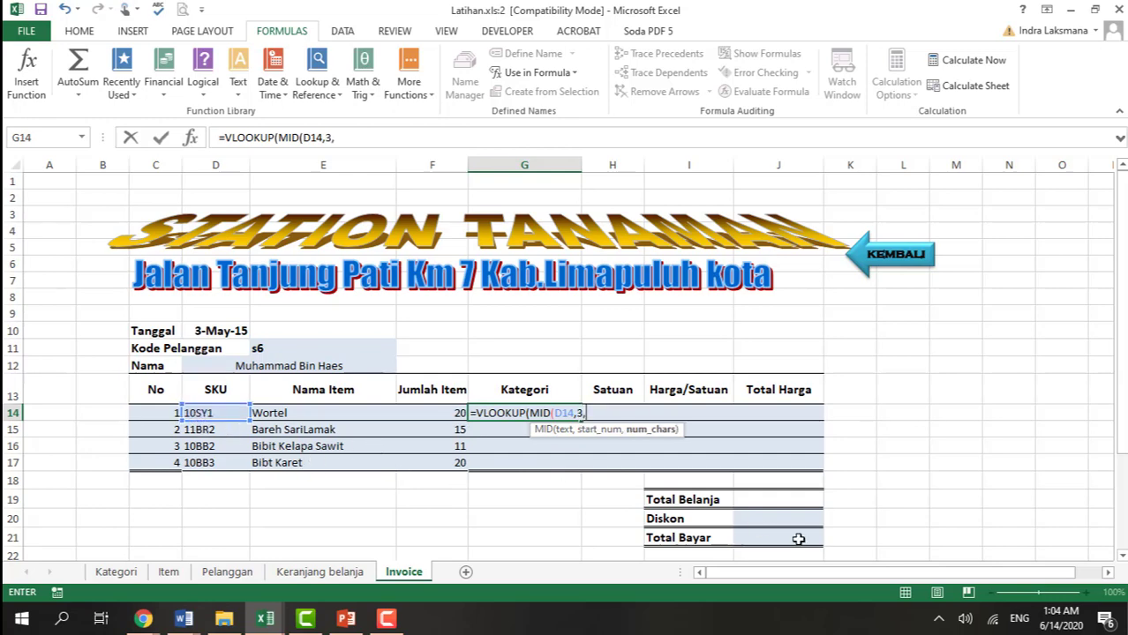
{"action": "type", "text": "2"}
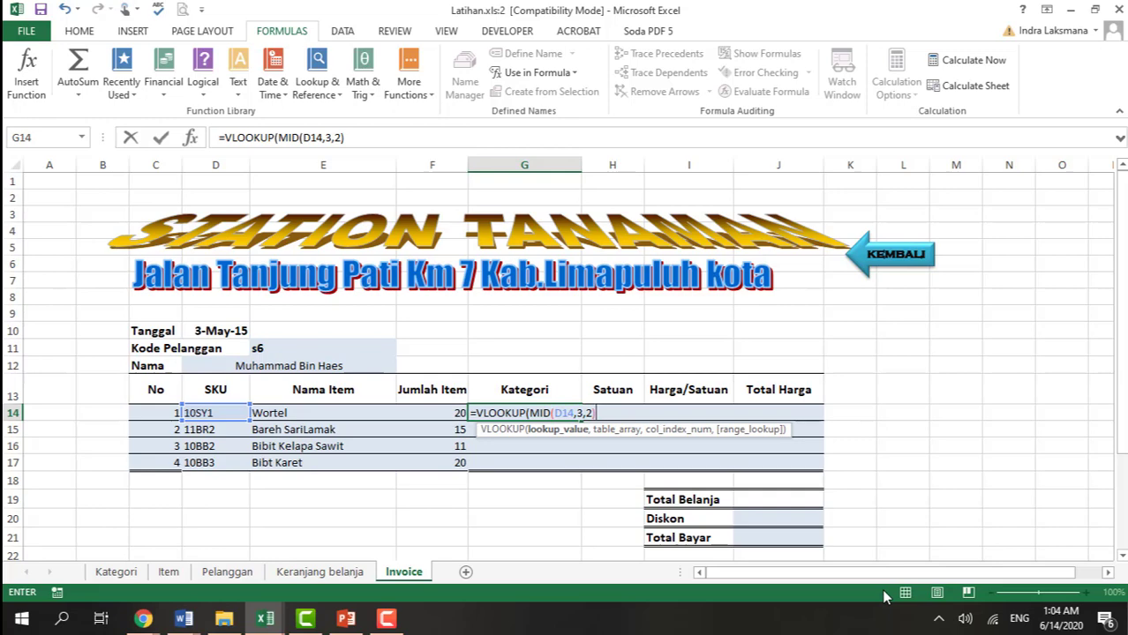
Complete the G14 VLOOKUP with the kategori range as table array and column index 2.
{"action": "type", "text": ","}
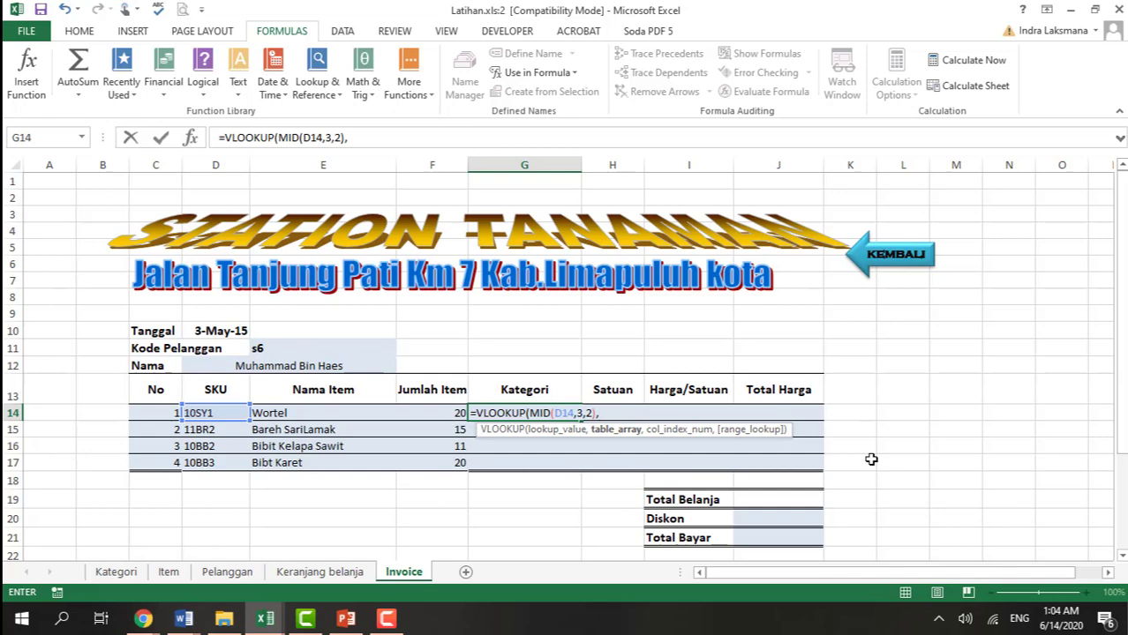
{"action": "type", "text": "kategori,"}
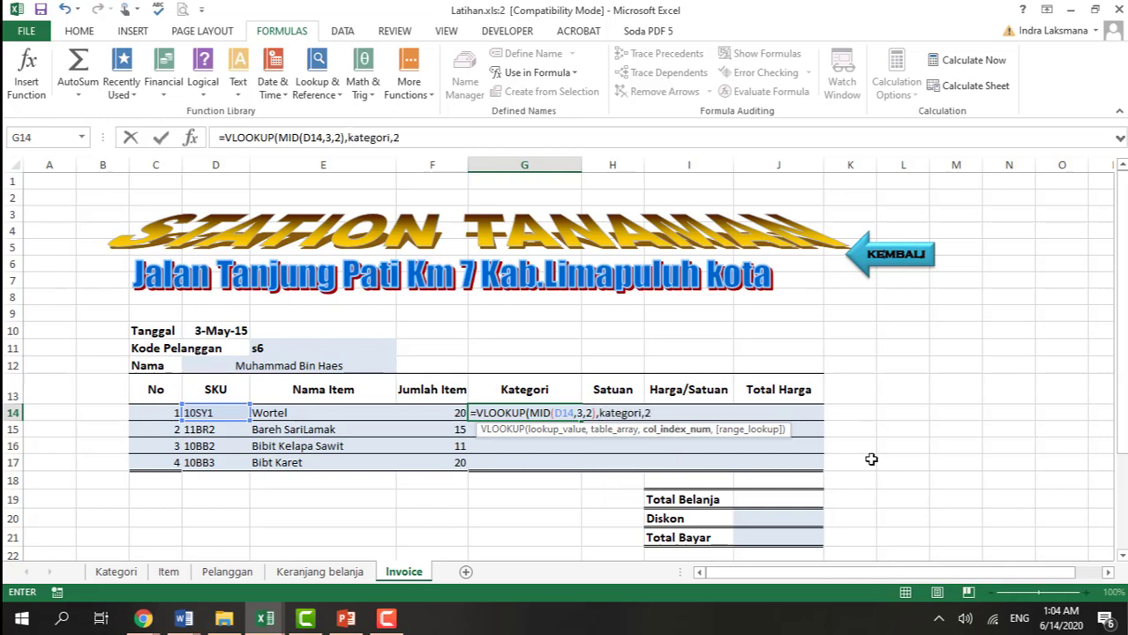
{"action": "type", "text": "2)"}
{"action": "key", "text": "Return"}
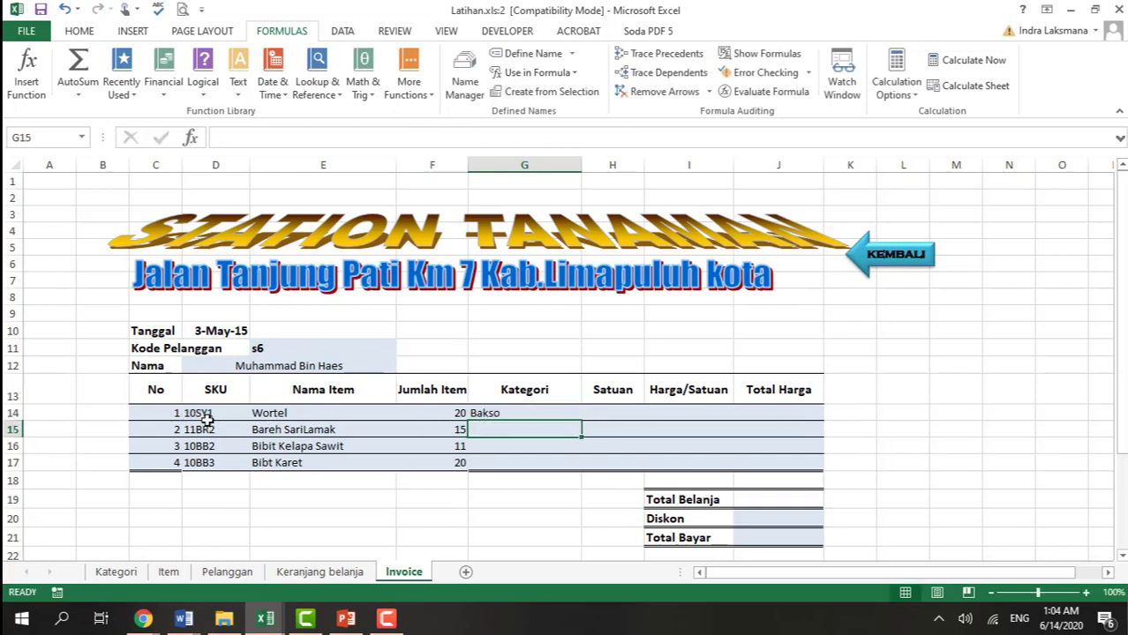
Check the G14 category against the Item and Kategori sheets and add FALSE as the exact-match argument of its VLOOKUP.
{"action": "left_click", "coordinate": [491, 413]}
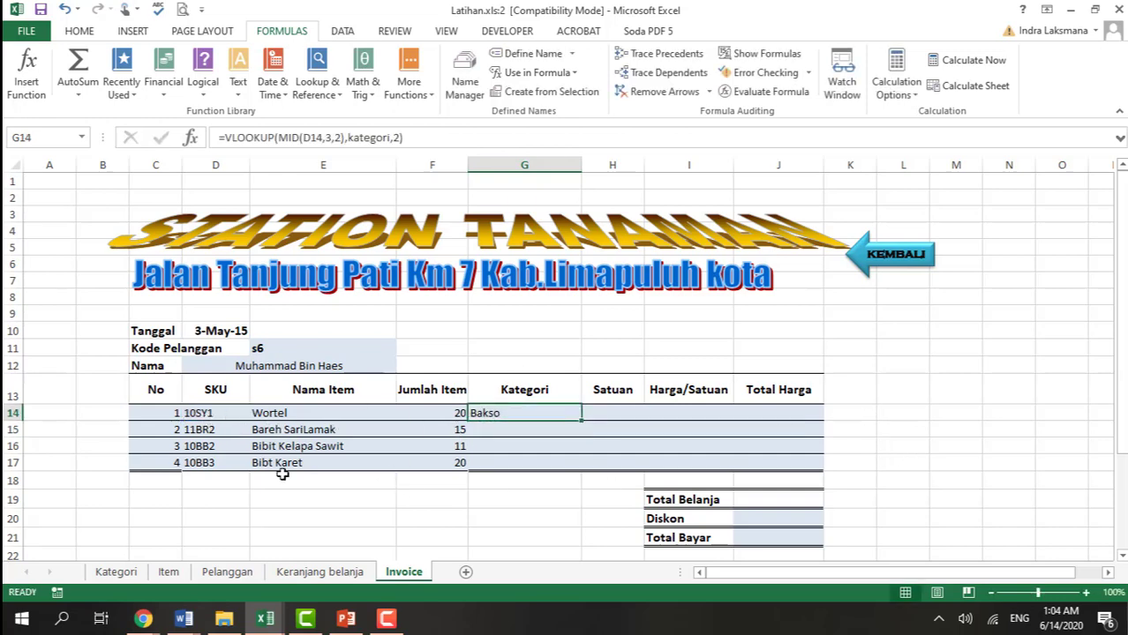
{"action": "left_click", "coordinate": [171, 573]}
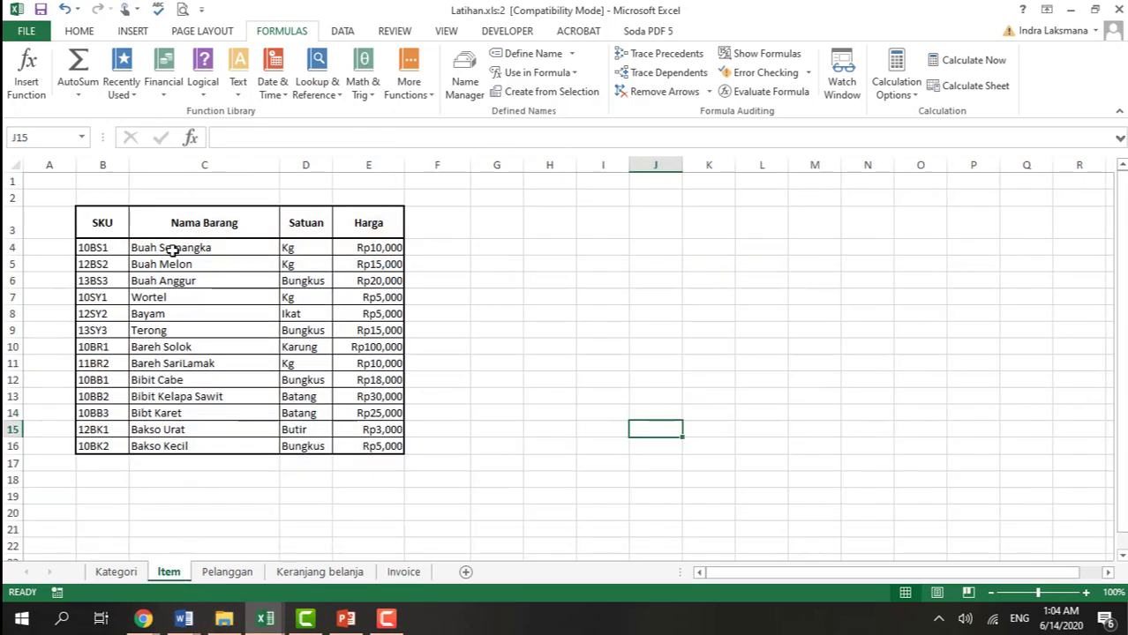
{"action": "left_click", "coordinate": [113, 573]}
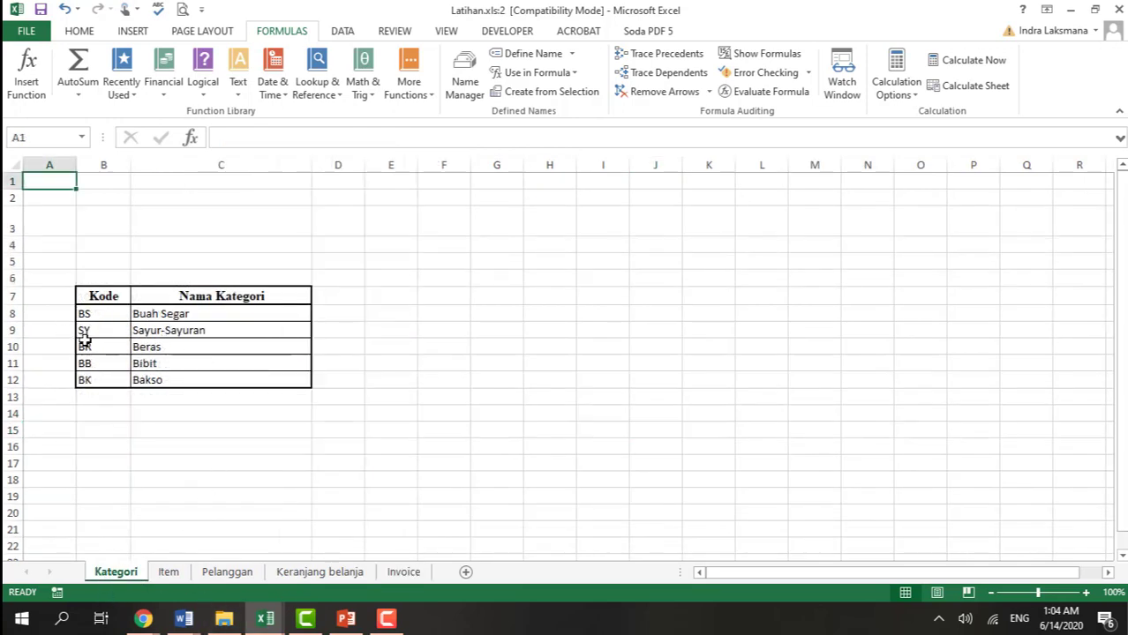
{"action": "left_click", "coordinate": [408, 573]}
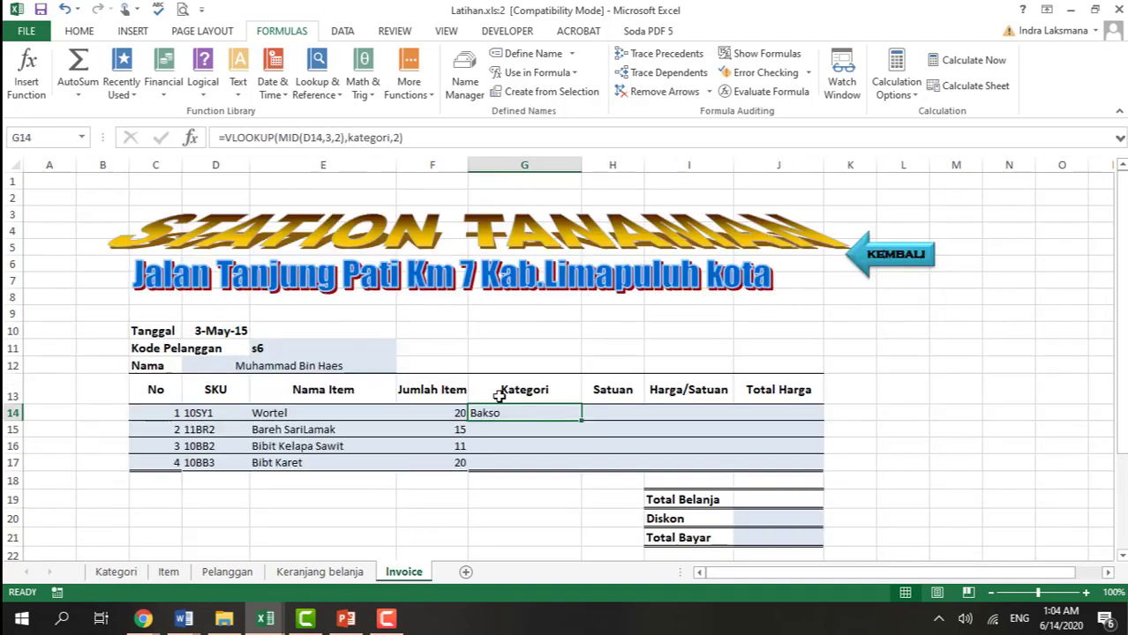
{"action": "left_click", "coordinate": [400, 140]}
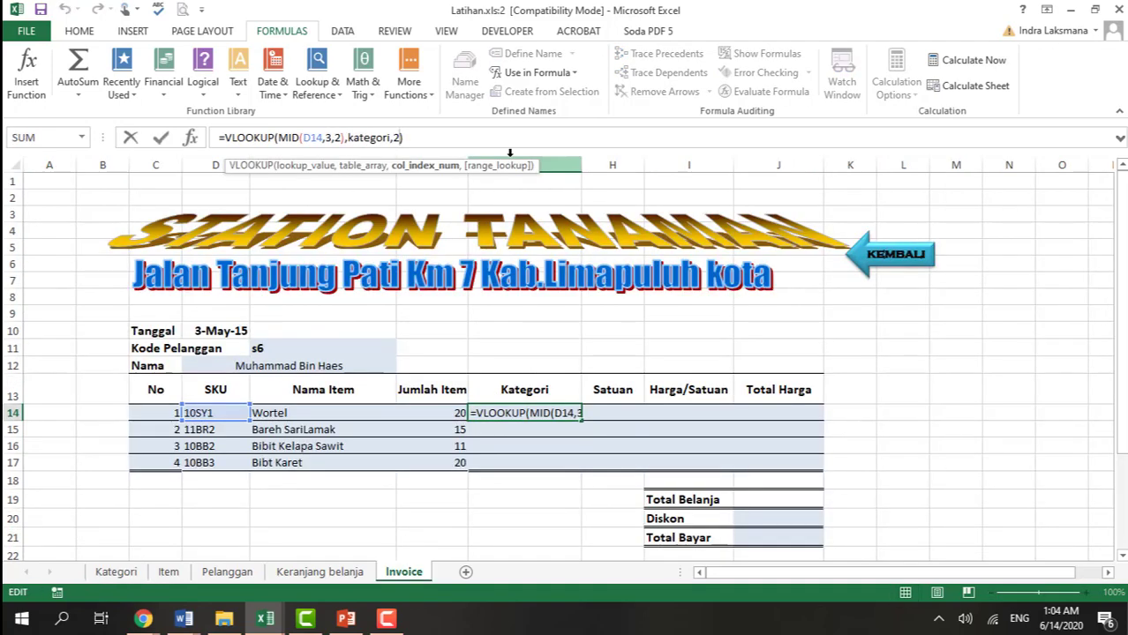
{"action": "type", "text": ","}
{"action": "key", "text": "Down"}
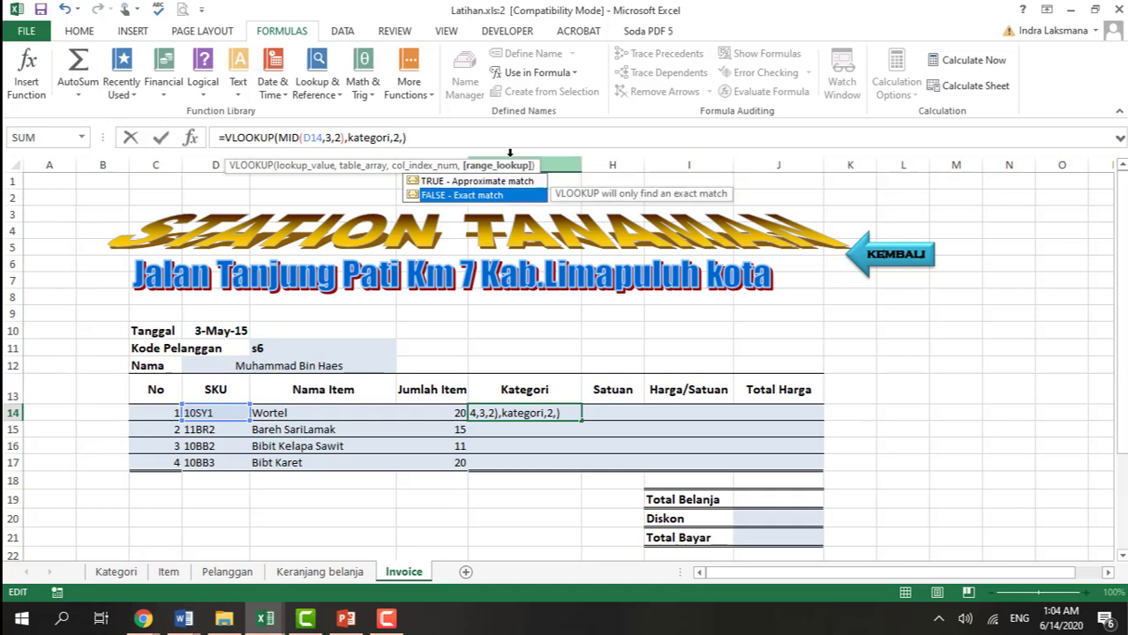
{"action": "key", "text": "Tab"}
{"action": "type", "text": ")"}
{"action": "key", "text": "Return"}
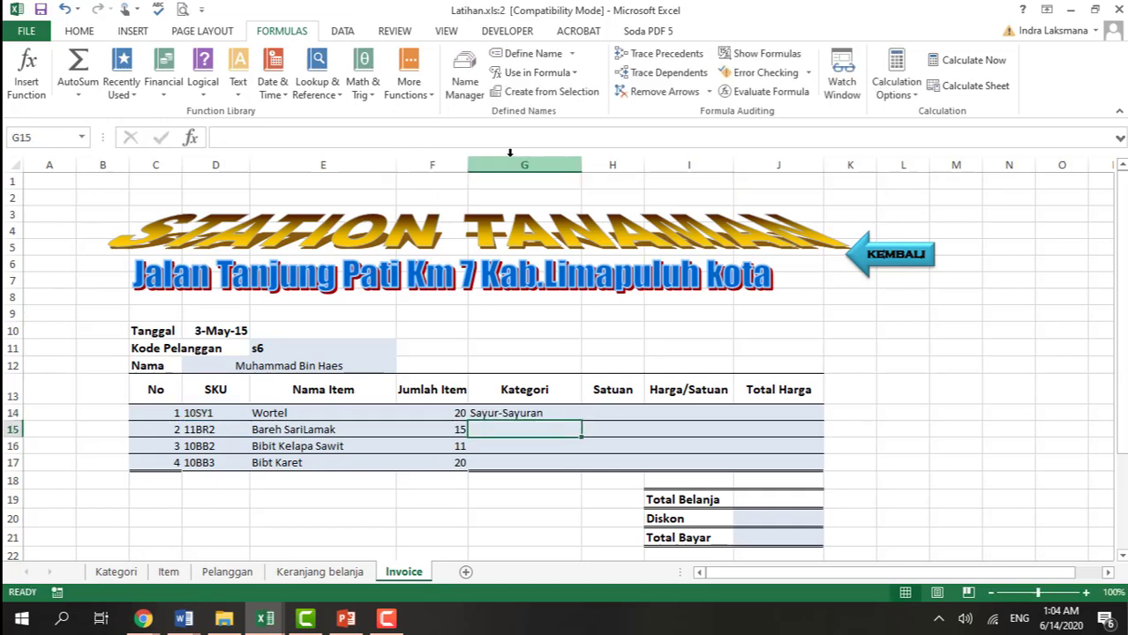
Copy the G14 category formula down to G17.
{"action": "left_click", "coordinate": [550, 412]}
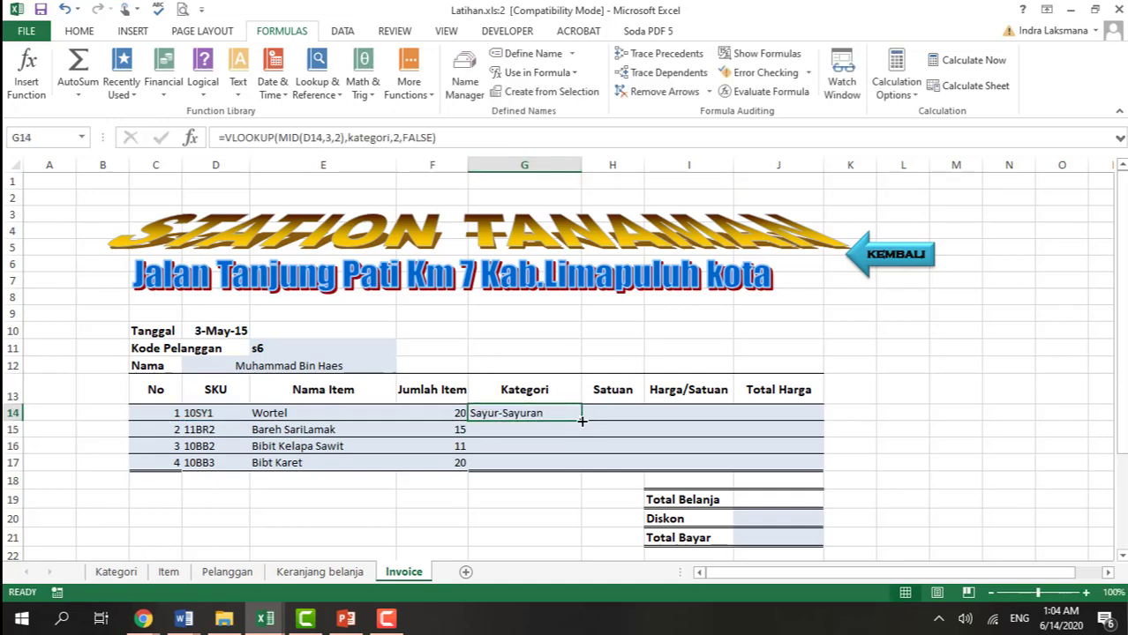
{"action": "left_click_drag", "start_coordinate": [582, 422], "coordinate": [582, 466]}
{"action": "left_click", "coordinate": [632, 434]}
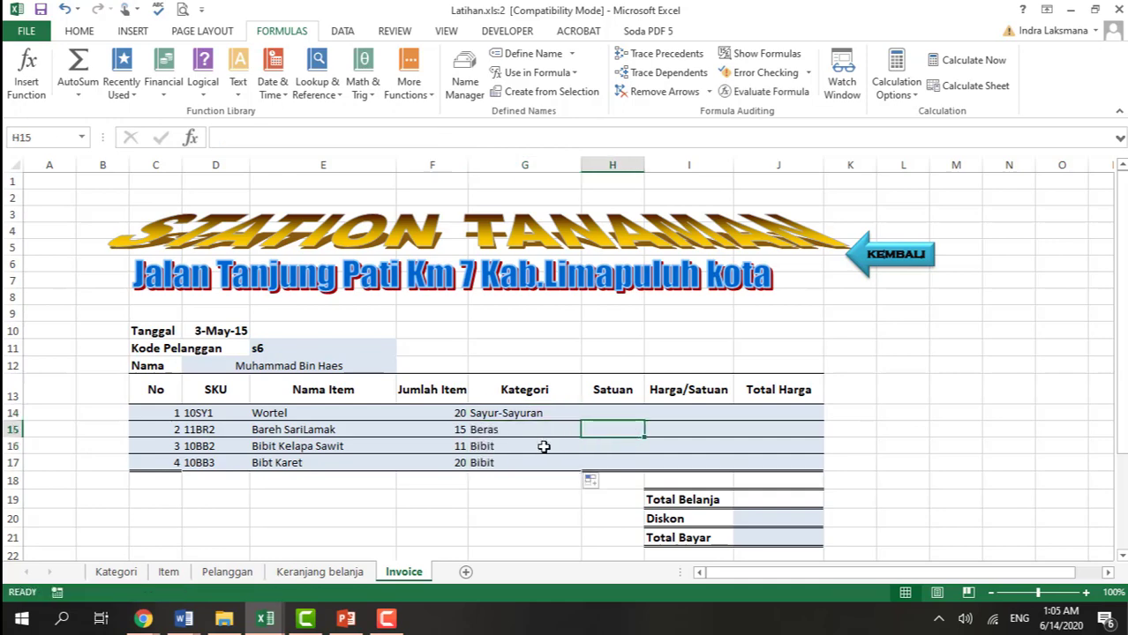
Locate the Satuan column on the Item sheet and copy the formula text from E14 unchanged into H14.
{"action": "left_click", "coordinate": [619, 405]}
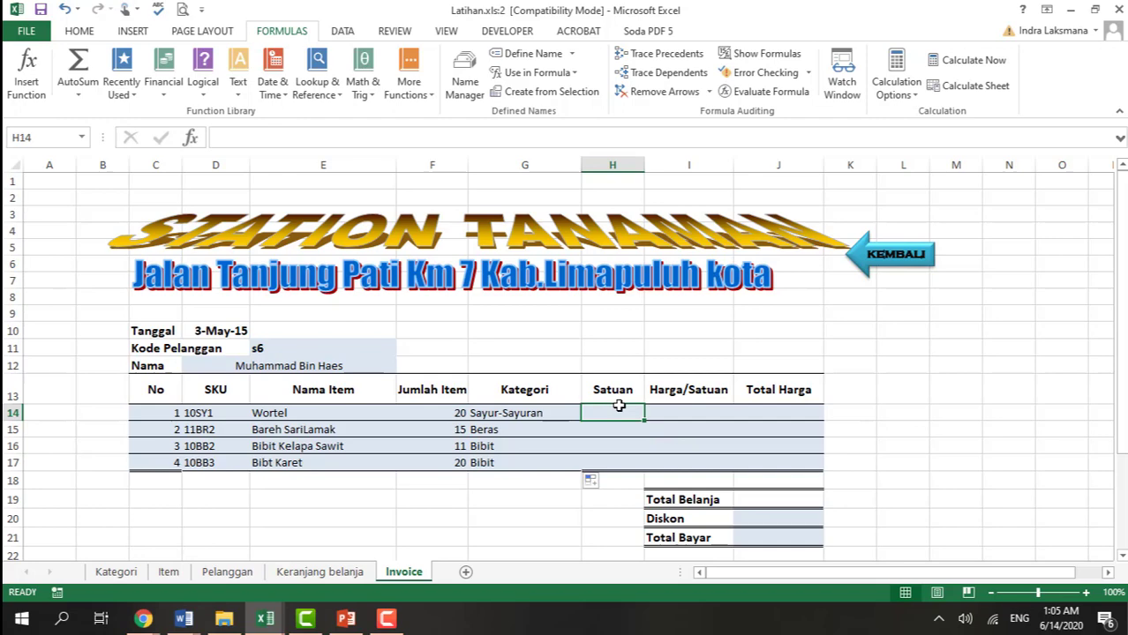
{"action": "left_click", "coordinate": [168, 572]}
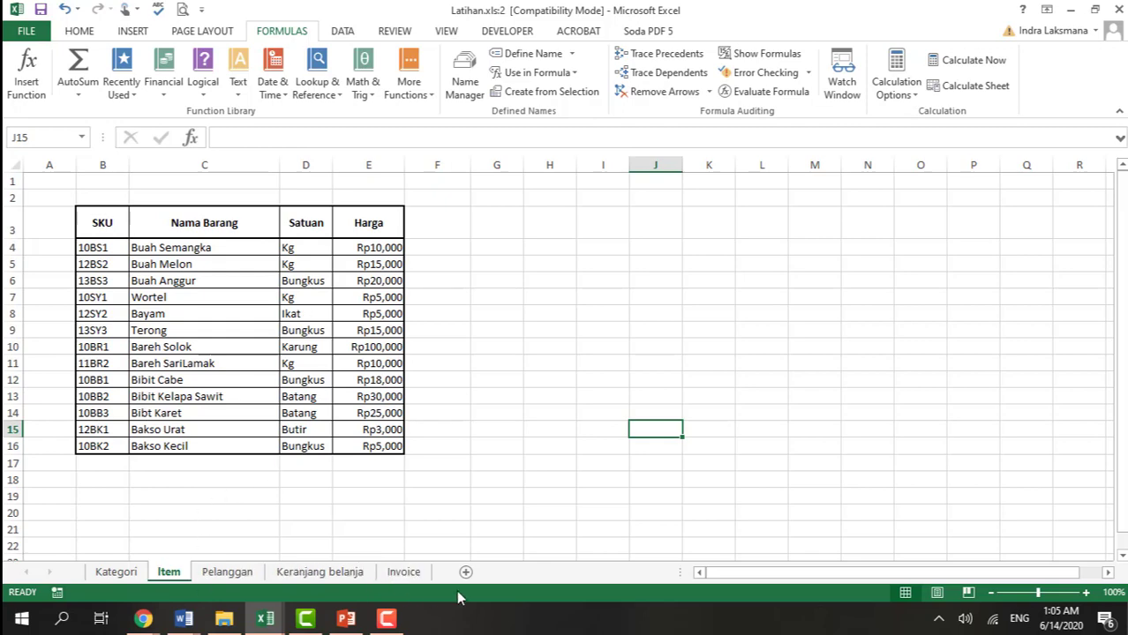
{"action": "left_click", "coordinate": [403, 573]}
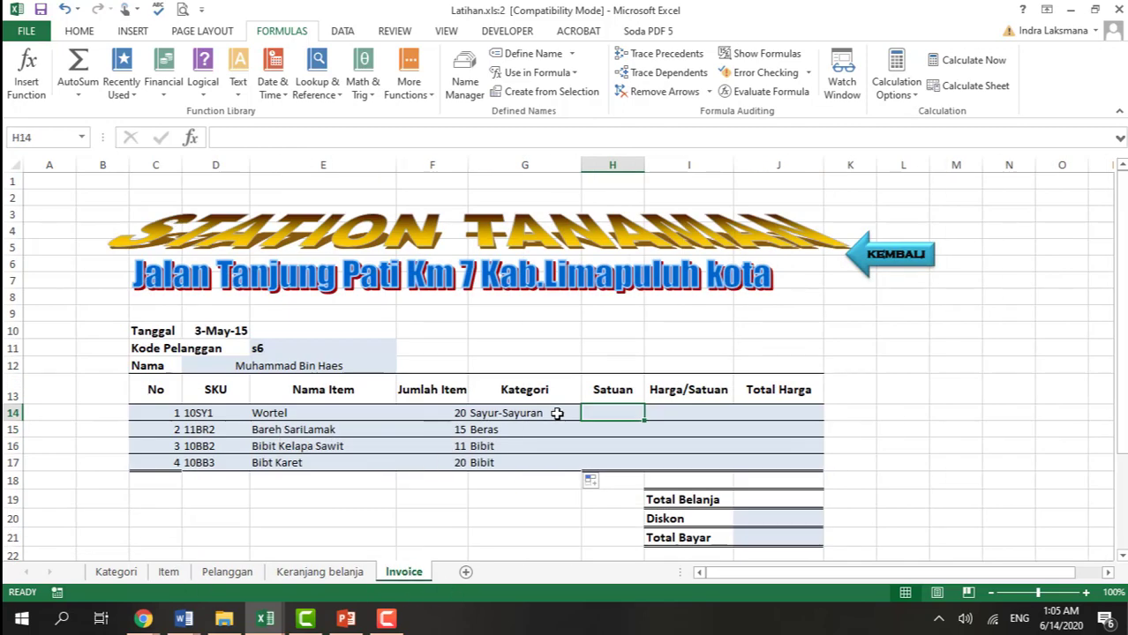
{"action": "left_click", "coordinate": [260, 414]}
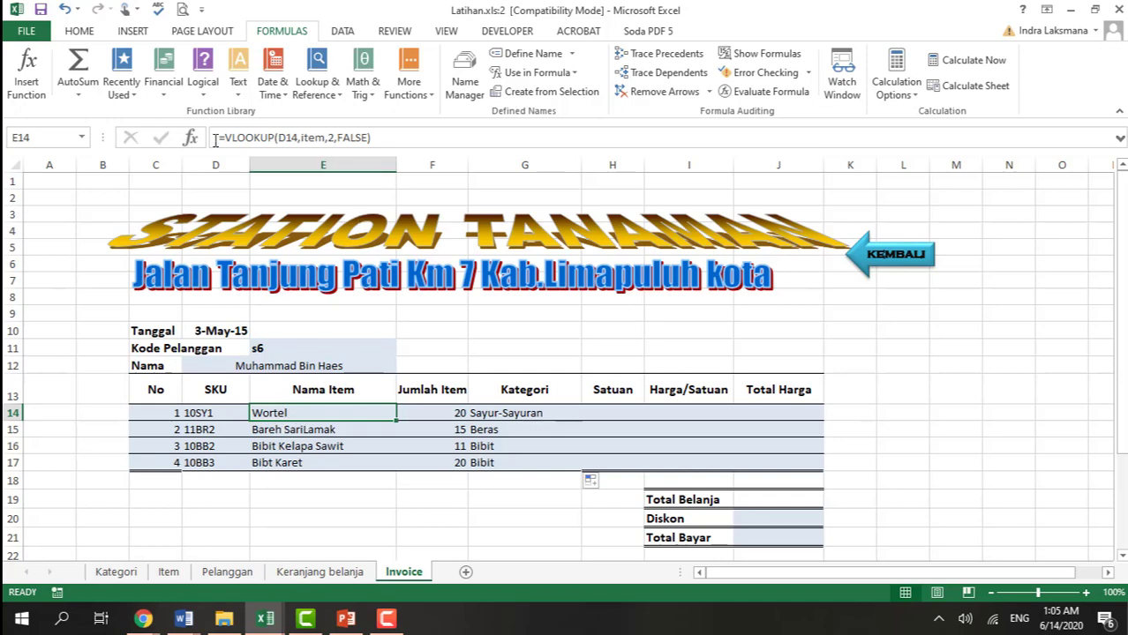
{"action": "left_click_drag", "start_coordinate": [214, 141], "coordinate": [408, 150]}
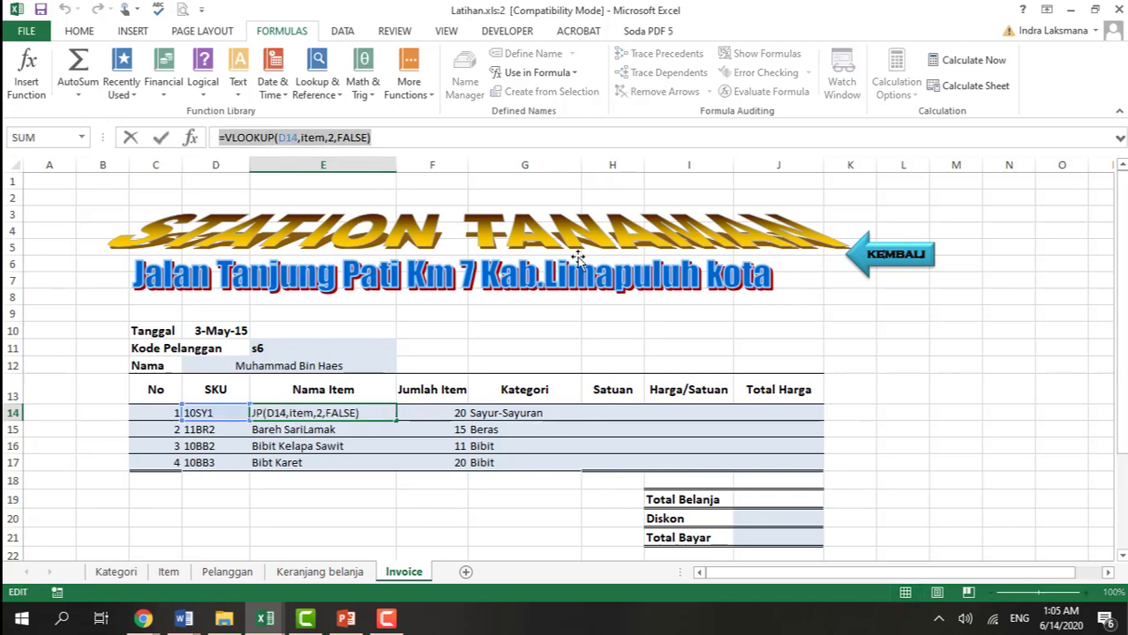
{"action": "left_click", "coordinate": [607, 412]}
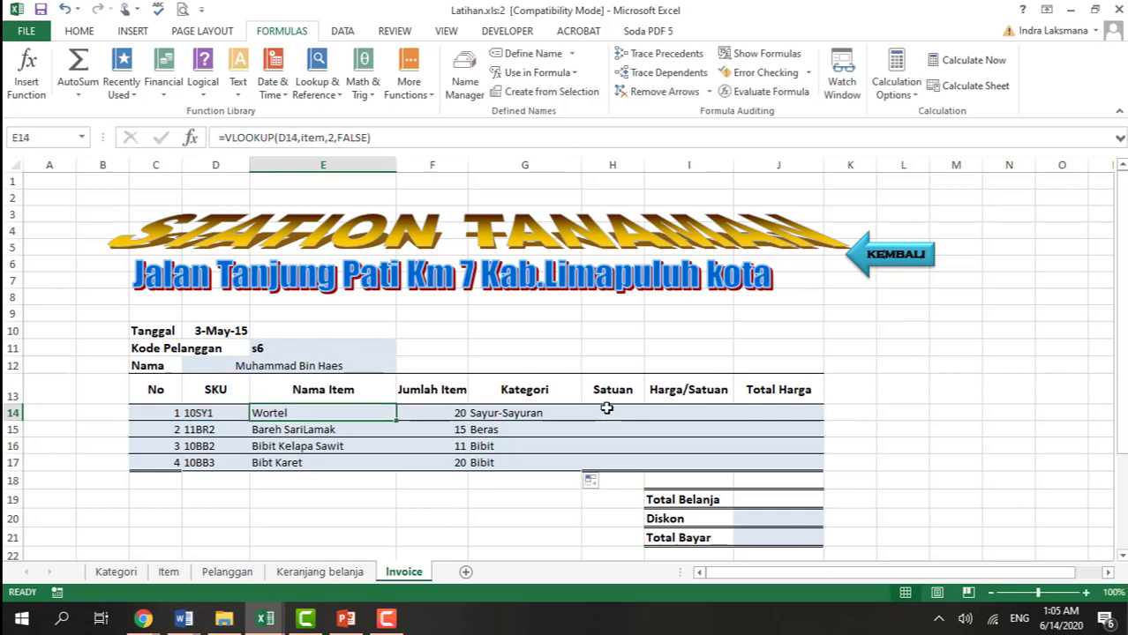
{"action": "left_click", "coordinate": [474, 134]}
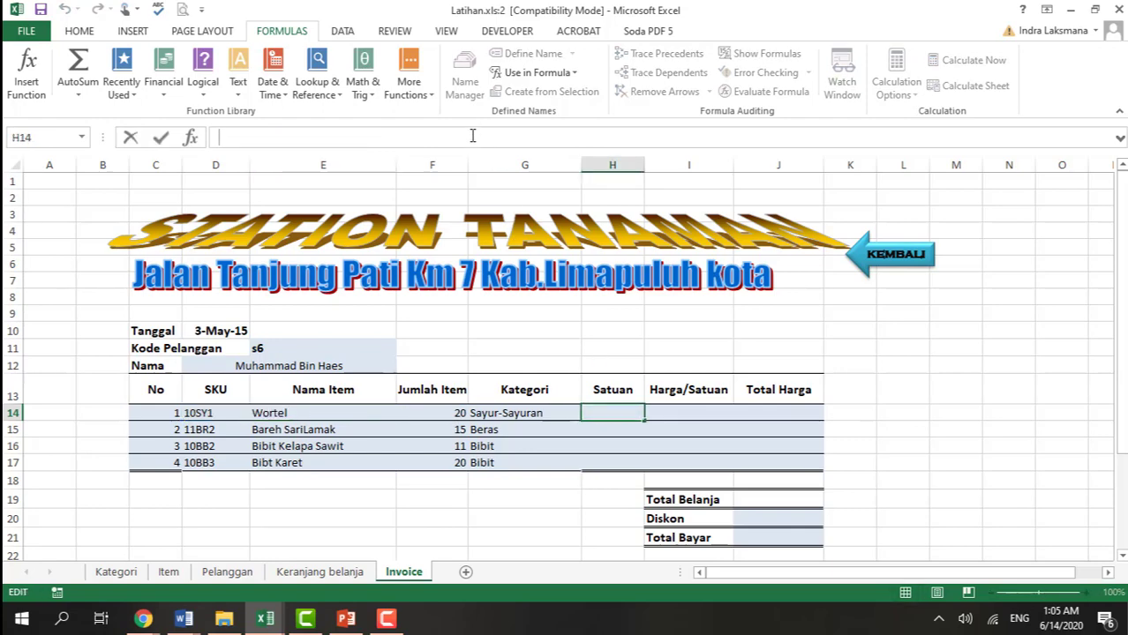
{"action": "key", "text": "ctrl+v"}
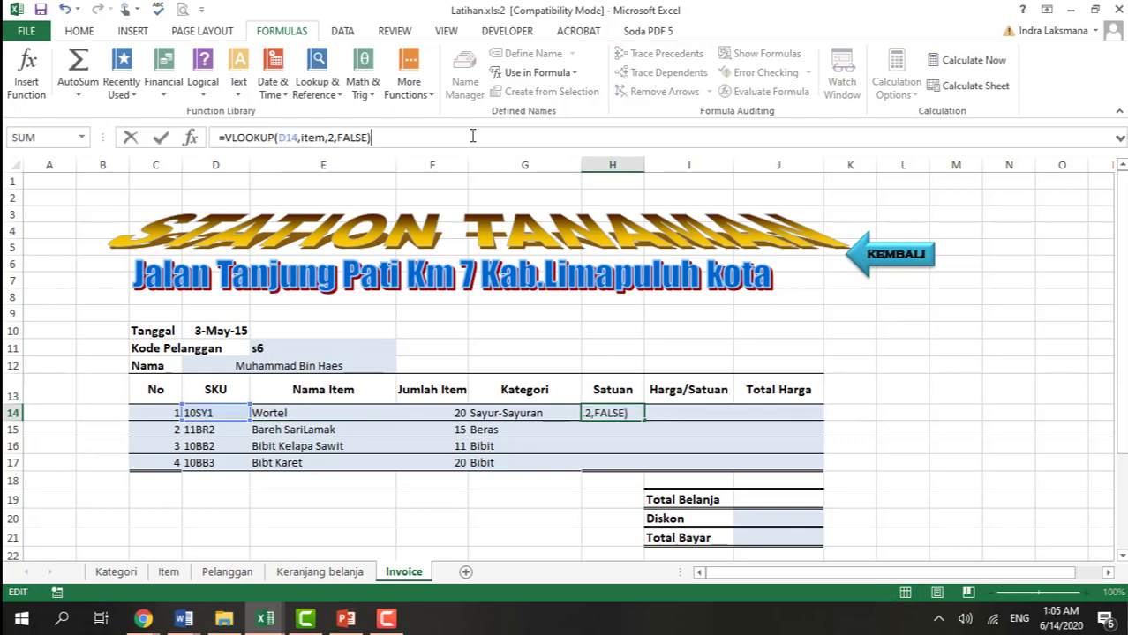
Set the column index of the H14 unit VLOOKUP to 3 and copy the formula down to H17.
{"action": "left_click", "coordinate": [329, 137]}
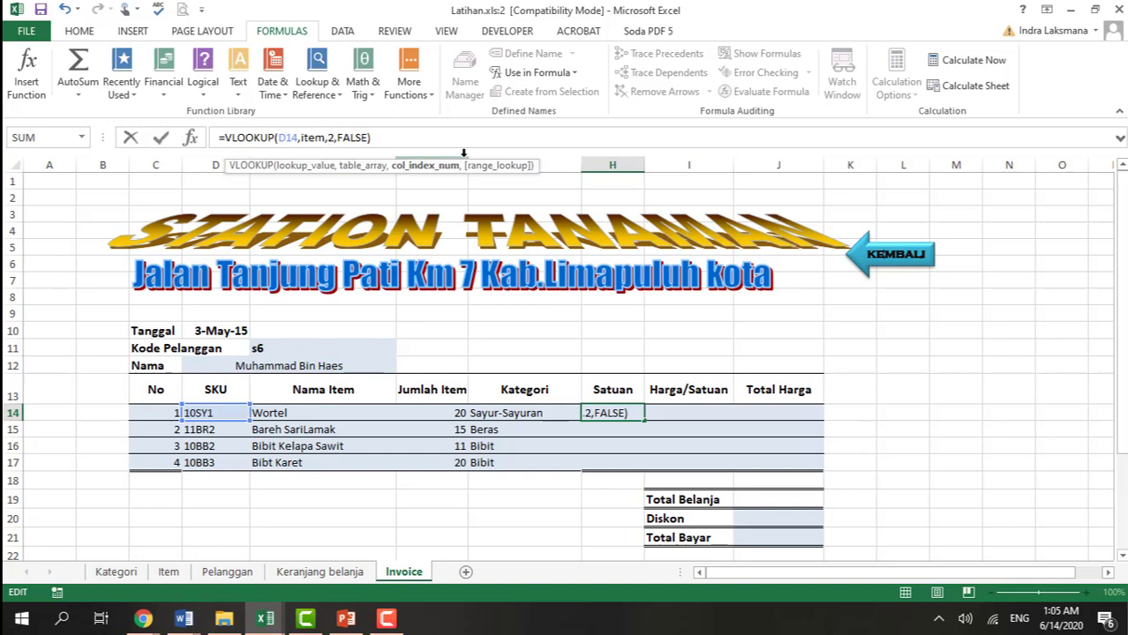
{"action": "key", "text": "Delete"}
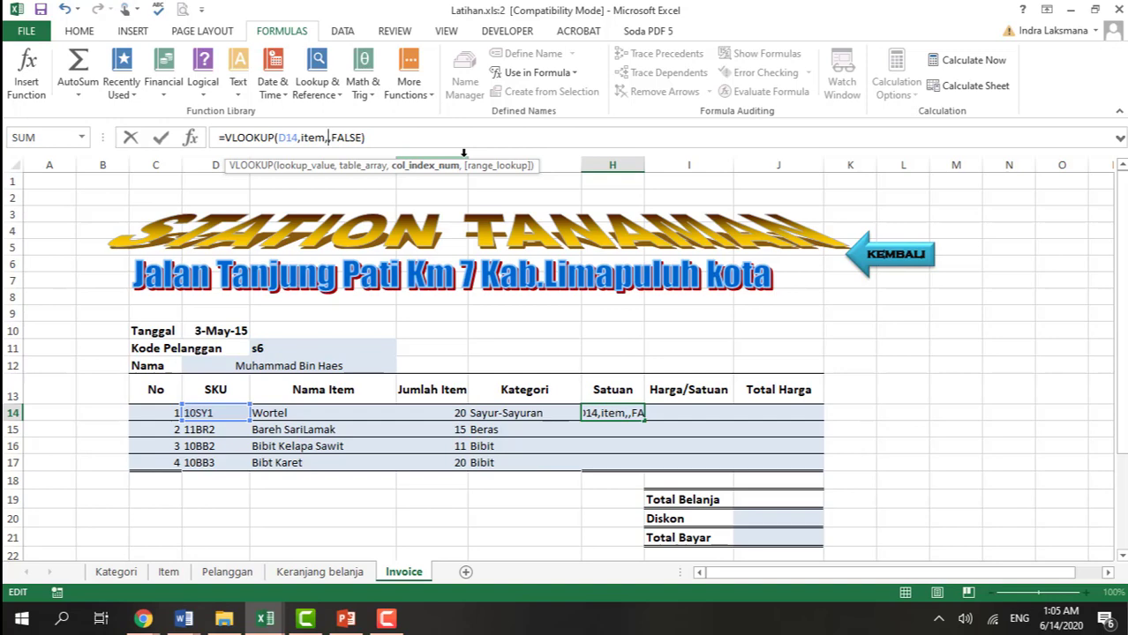
{"action": "type", "text": "3"}
{"action": "key", "text": "Return"}
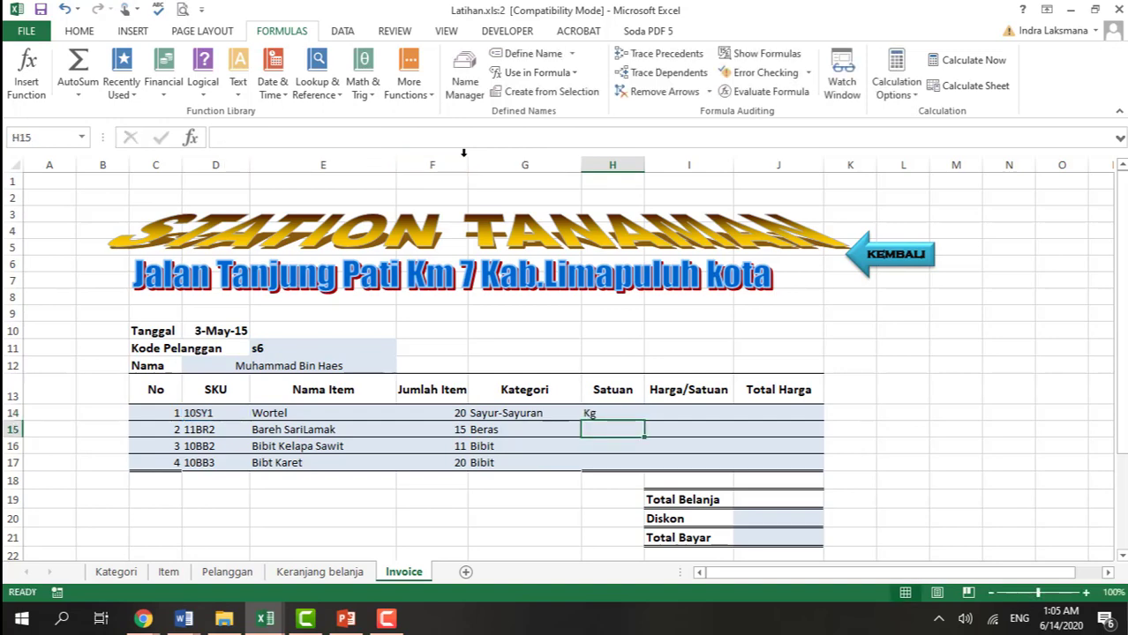
{"action": "left_click", "coordinate": [611, 415]}
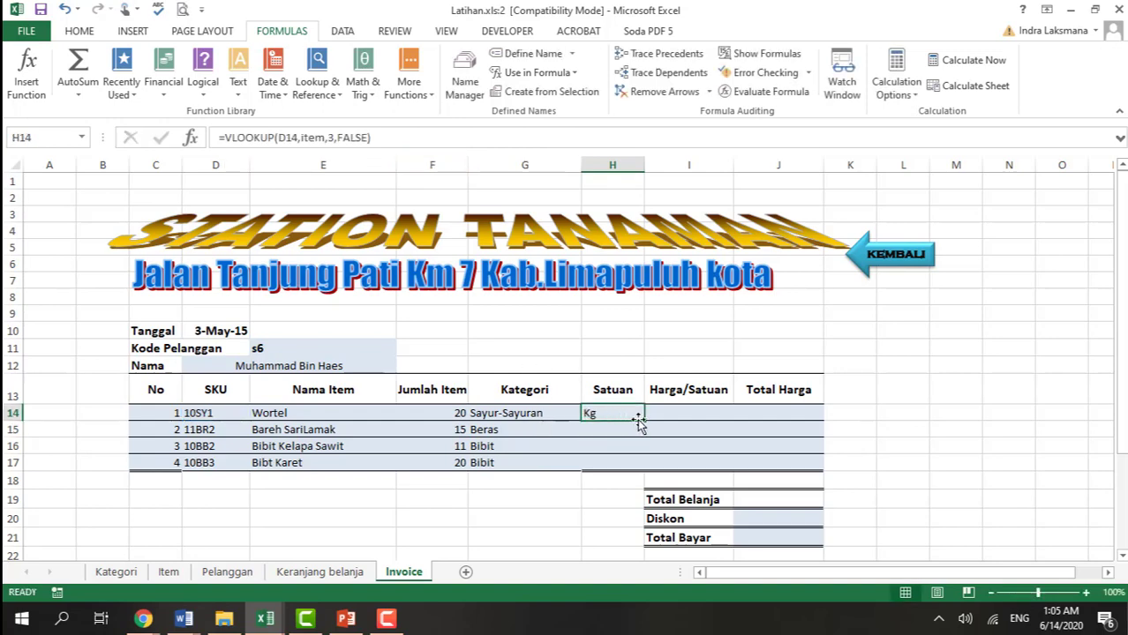
{"action": "left_click_drag", "start_coordinate": [648, 421], "coordinate": [642, 468]}
Check the Harga column on the Item sheet and copy the formula text from H14 unchanged into I14.
{"action": "left_click", "coordinate": [676, 411]}
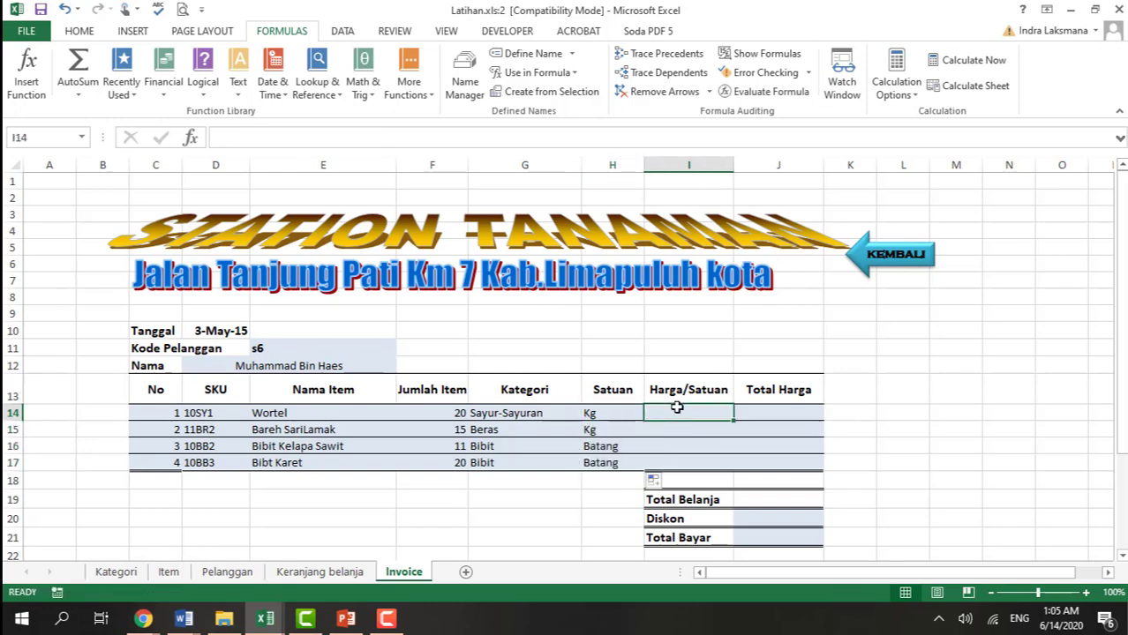
{"action": "left_click", "coordinate": [168, 573]}
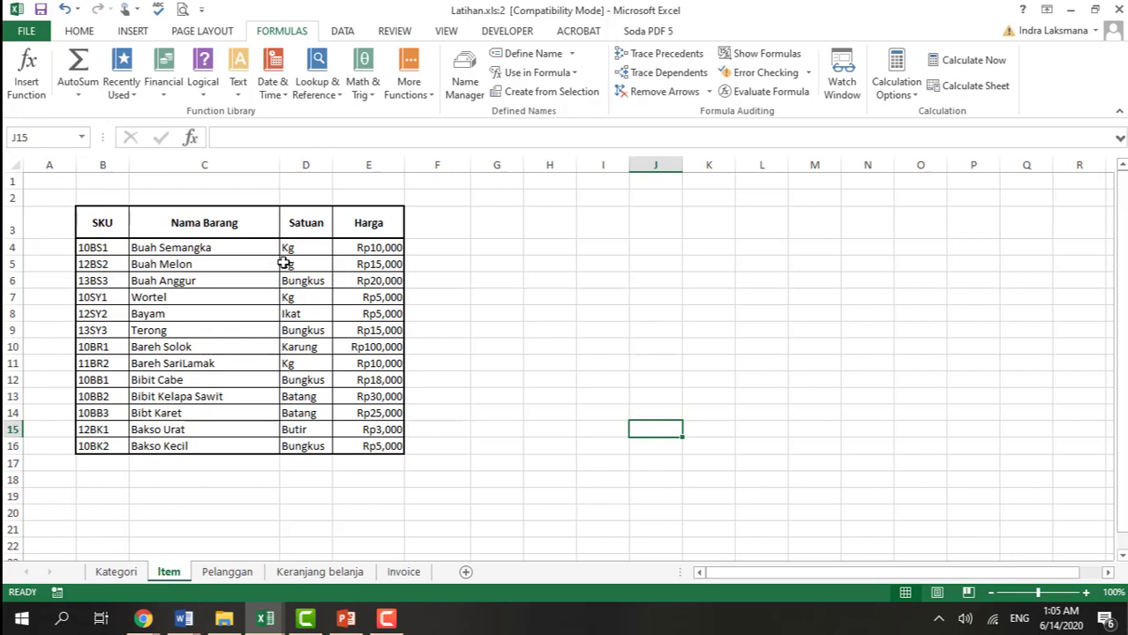
{"action": "left_click", "coordinate": [403, 572]}
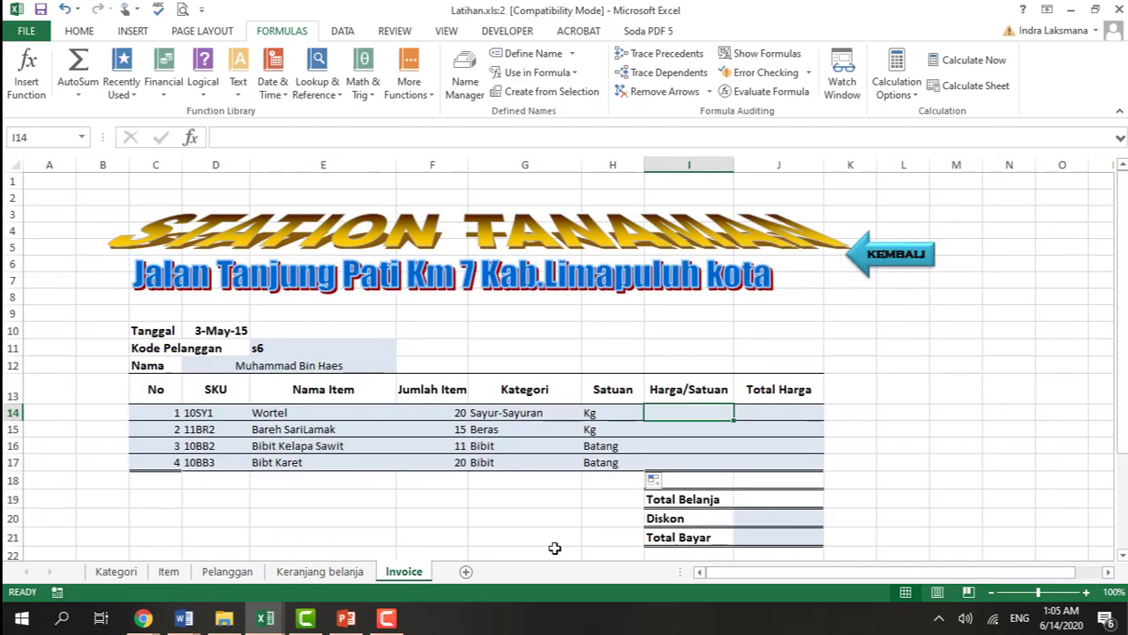
{"action": "left_click", "coordinate": [591, 414]}
{"action": "left_click_drag", "start_coordinate": [371, 137], "coordinate": [215, 124]}
{"action": "key", "text": "ctrl+c"}
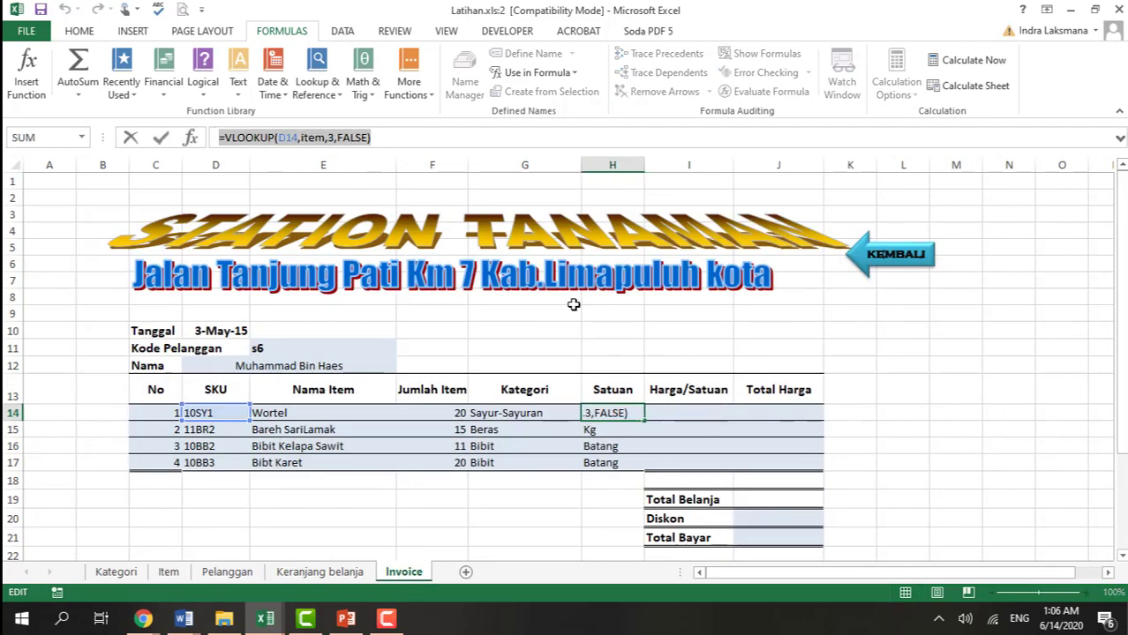
{"action": "left_click", "coordinate": [682, 411]}
{"action": "key", "text": "Escape"}
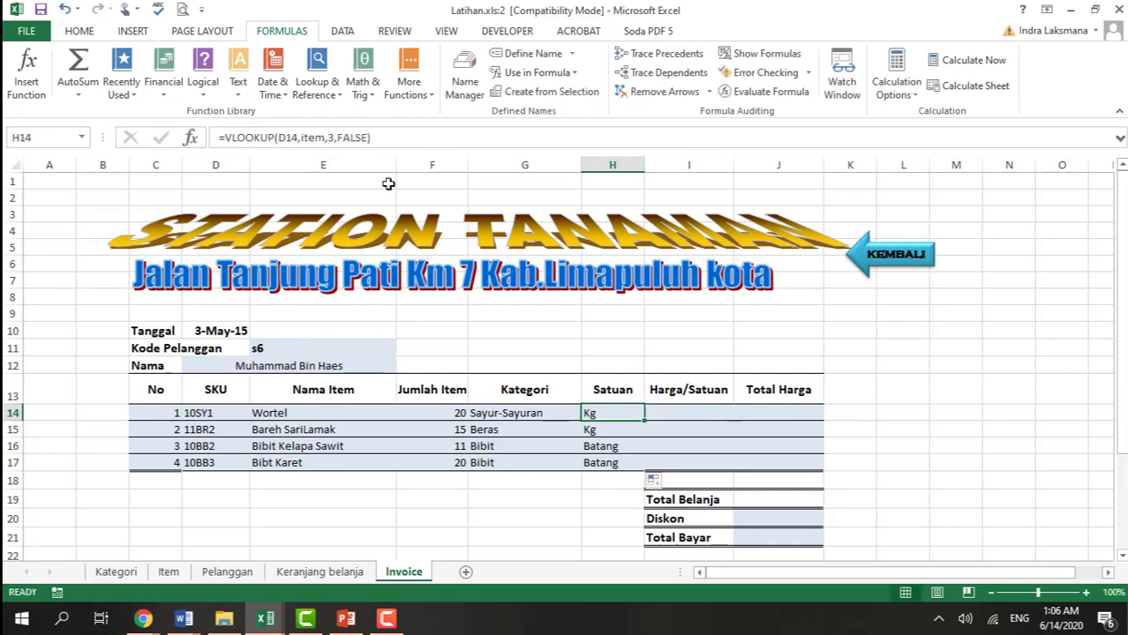
{"action": "left_click", "coordinate": [680, 411]}
{"action": "left_click", "coordinate": [316, 140]}
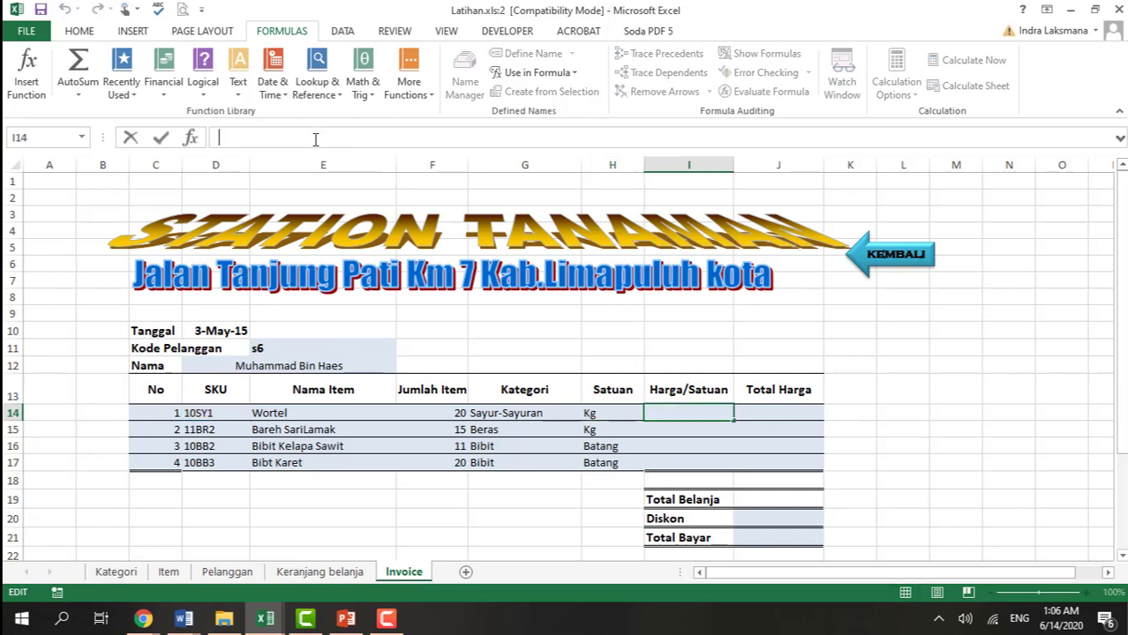
{"action": "key", "text": "ctrl+v"}
Set the column index of the I14 price VLOOKUP to 4 and copy the formula down to I17.
{"action": "left_click", "coordinate": [328, 137]}
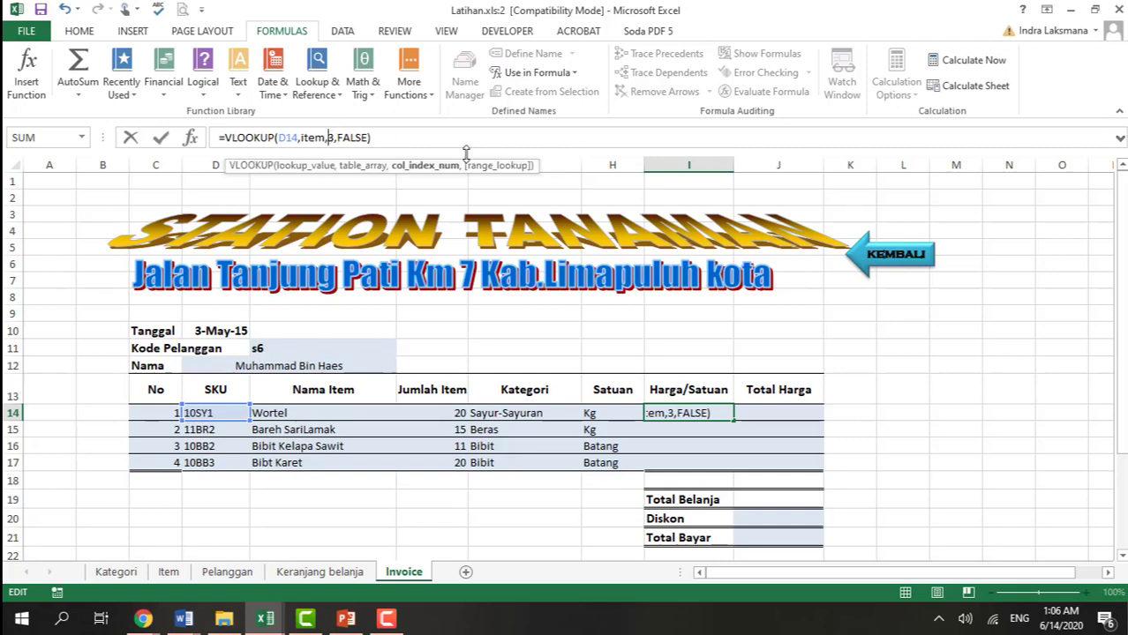
{"action": "key", "text": "Delete"}
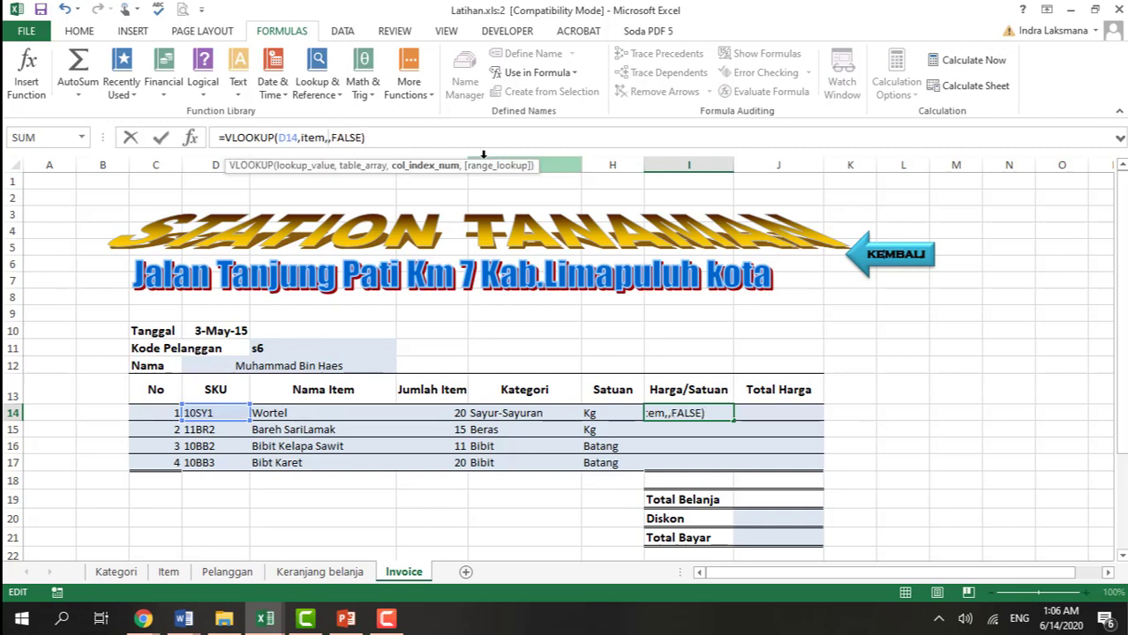
{"action": "type", "text": "5"}
{"action": "key", "text": "Return"}
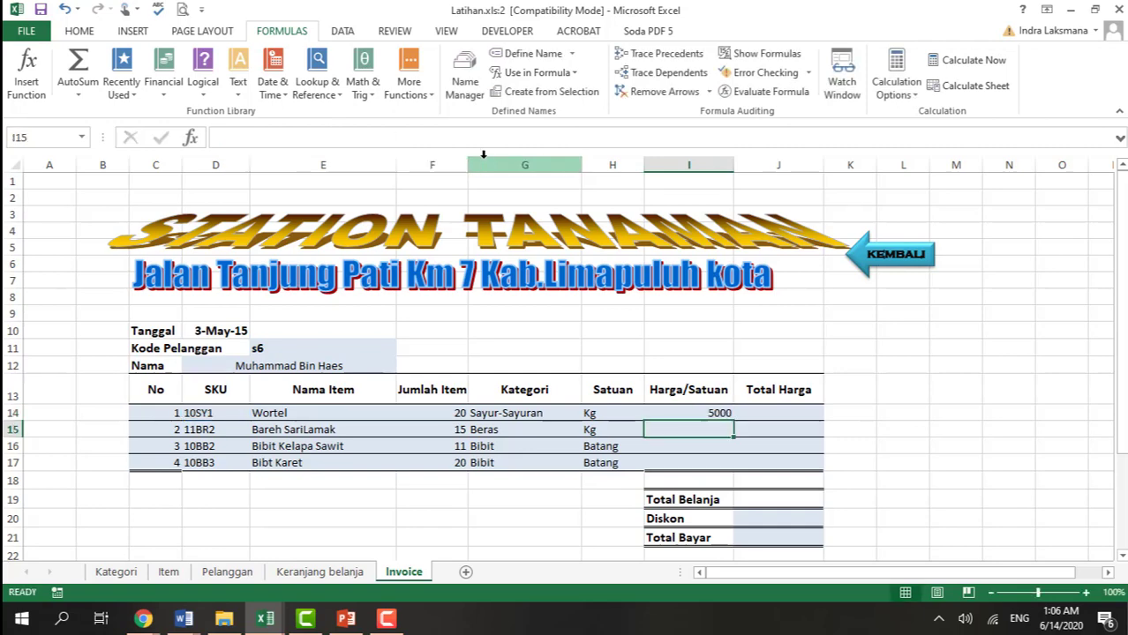
{"action": "left_click", "coordinate": [692, 412]}
{"action": "left_click_drag", "start_coordinate": [736, 423], "coordinate": [741, 467]}
Calculate the Total Harga in J14 with =I14*F14 and copy the formula down to J17.
{"action": "left_click", "coordinate": [786, 411]}
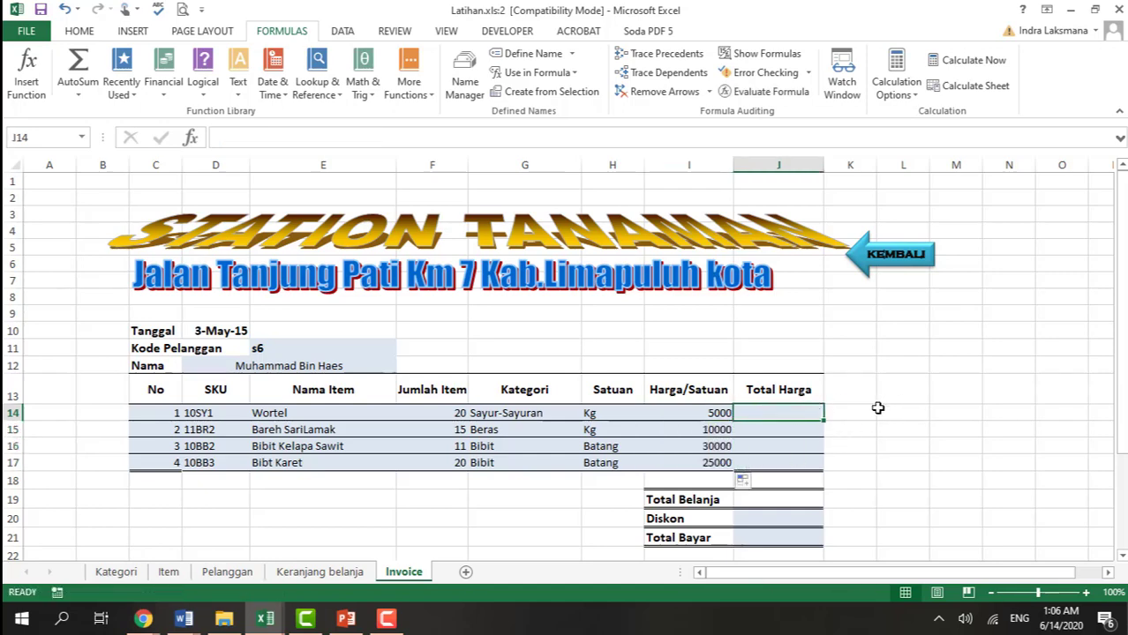
{"action": "type", "text": "="}
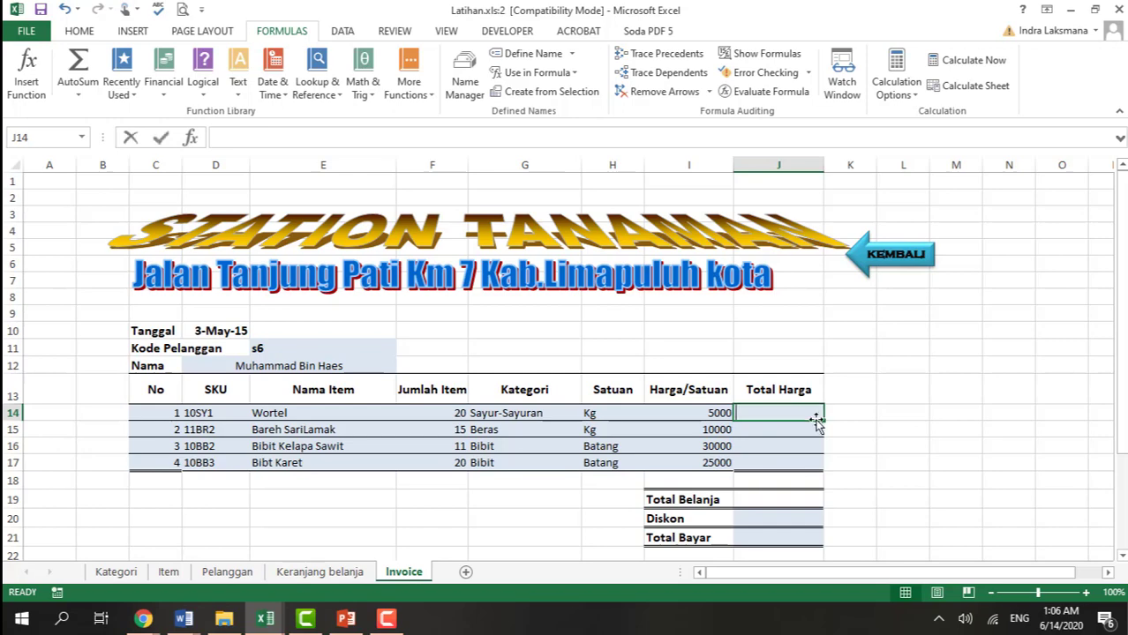
{"action": "key", "text": "Left"}
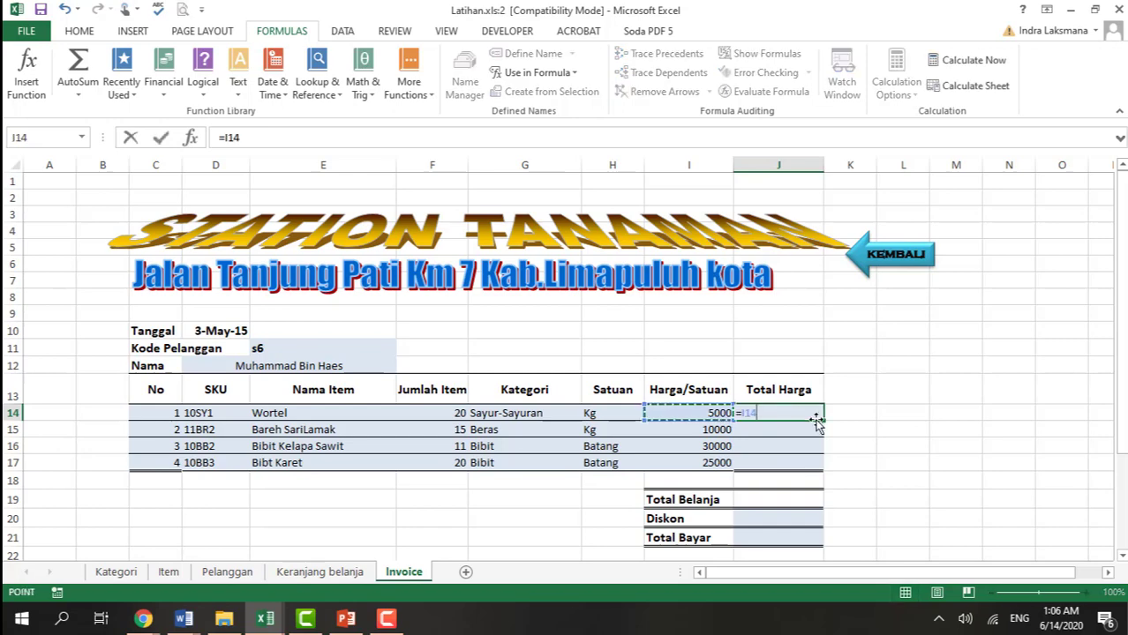
{"action": "type", "text": "*"}
{"action": "key", "text": "Left"}
{"action": "key", "text": "Left"}
{"action": "key", "text": "Left"}
{"action": "key", "text": "Left"}
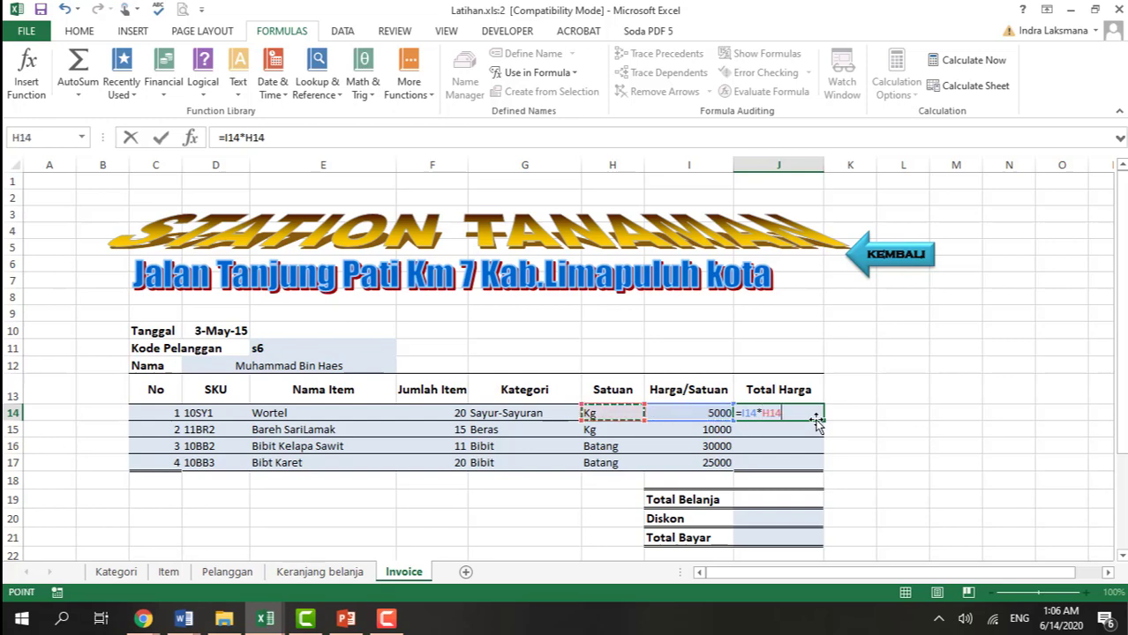
{"action": "key", "text": "Return"}
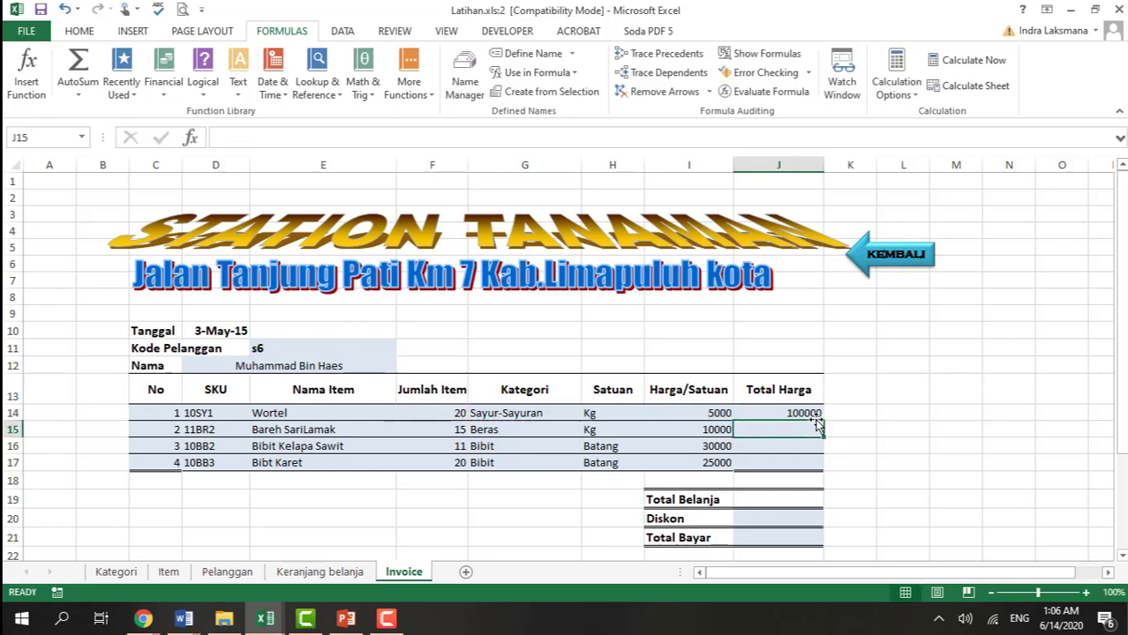
{"action": "left_click", "coordinate": [808, 413]}
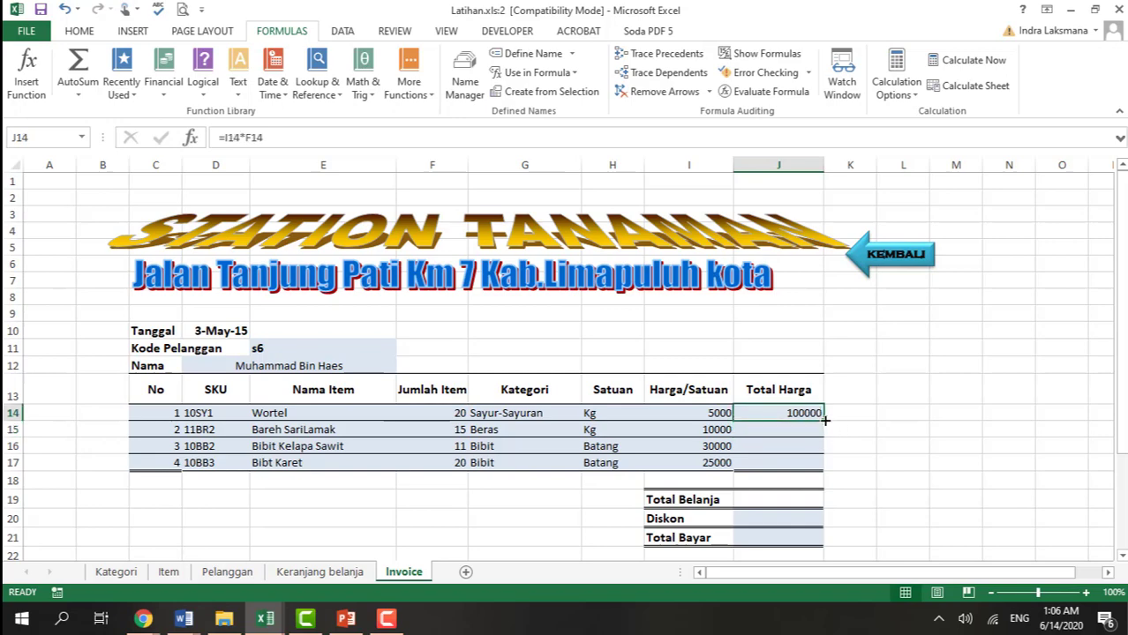
{"action": "left_click_drag", "start_coordinate": [823, 421], "coordinate": [829, 466]}
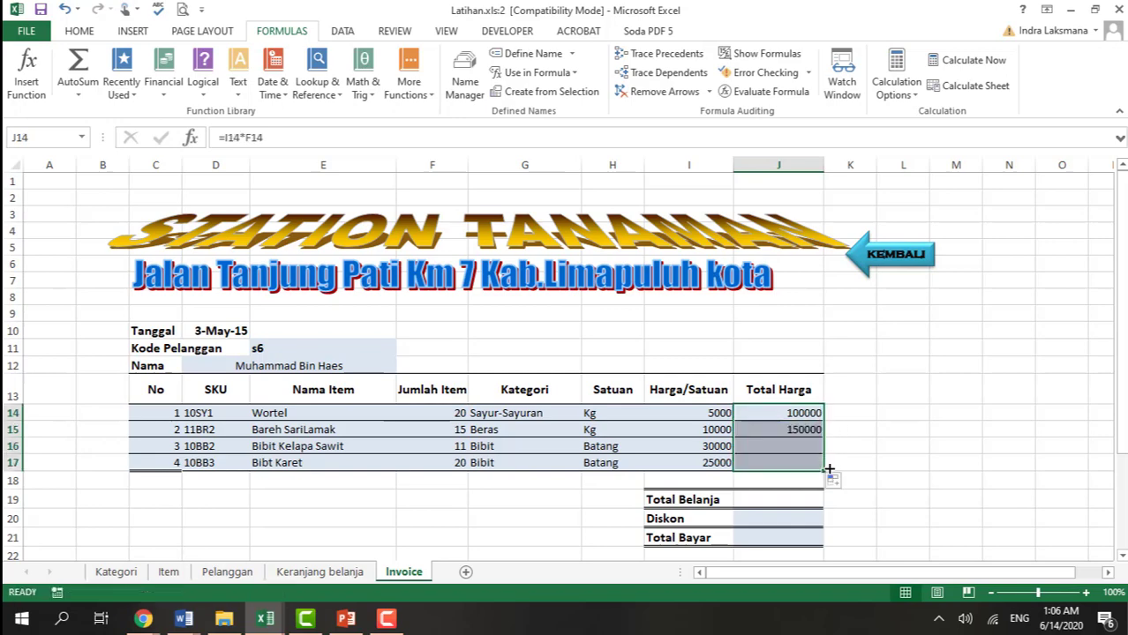
{"action": "left_click", "coordinate": [891, 434]}
Format the prices and totals in I14:J17 with thousands separators in Comma style and no decimal places.
{"action": "left_click_drag", "start_coordinate": [719, 414], "coordinate": [794, 463]}
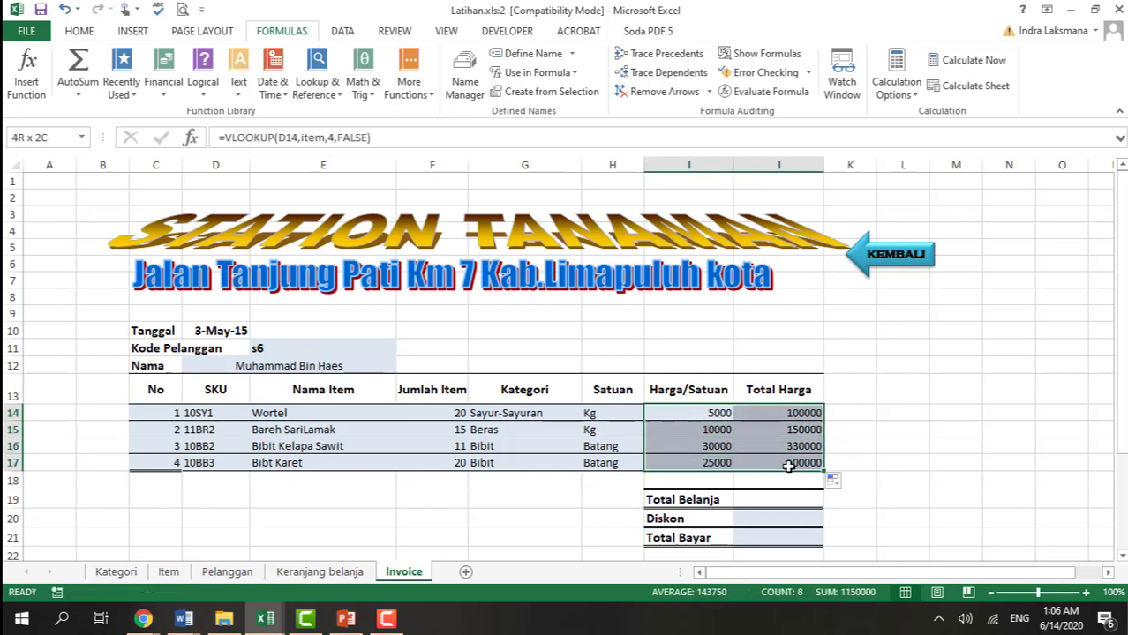
{"action": "left_click", "coordinate": [81, 32]}
{"action": "left_click", "coordinate": [608, 92]}
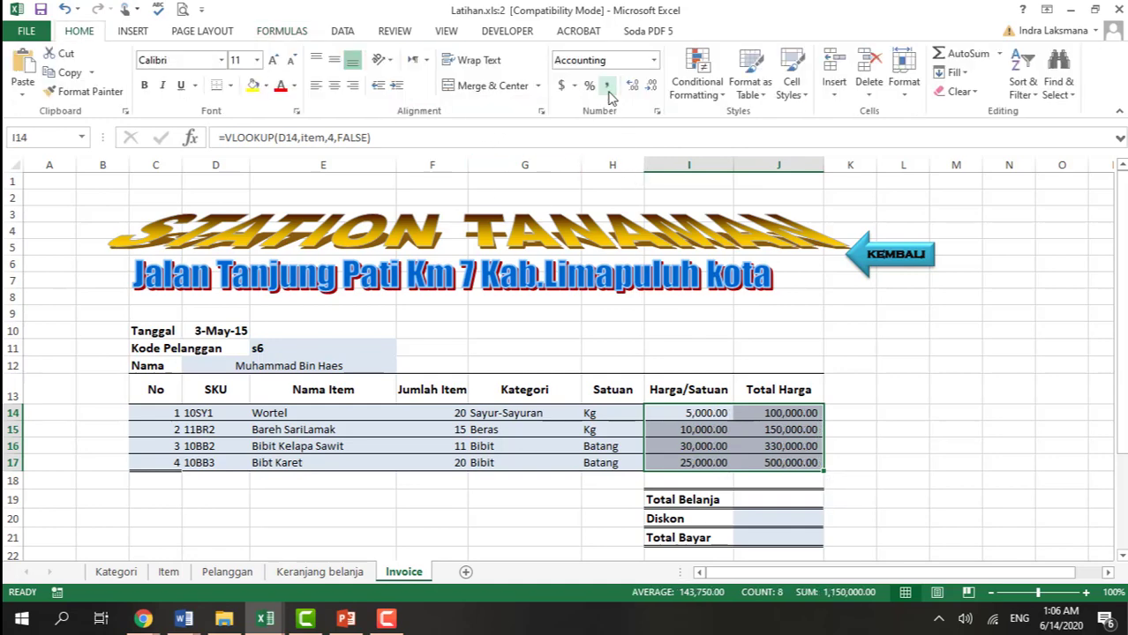
{"action": "left_click", "coordinate": [633, 86]}
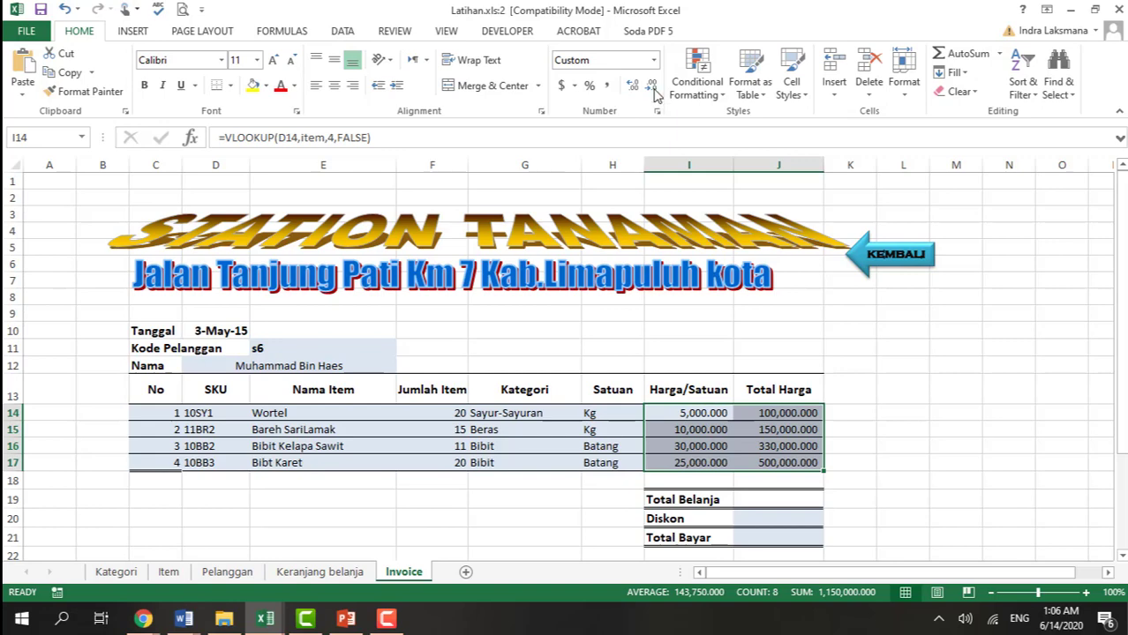
{"action": "left_click", "coordinate": [652, 87]}
{"action": "left_click", "coordinate": [653, 88]}
{"action": "left_click", "coordinate": [653, 88]}
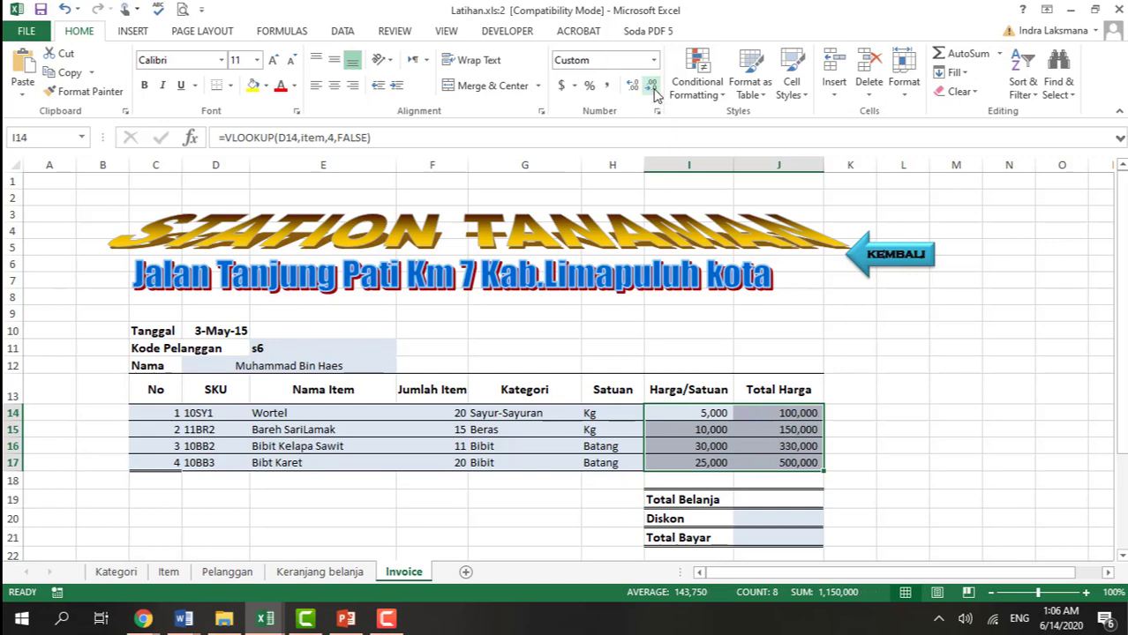
{"action": "left_click", "coordinate": [900, 462]}
Calculate the Total Belanja in J19 as the SUM of J14:J17.
{"action": "left_click", "coordinate": [797, 500]}
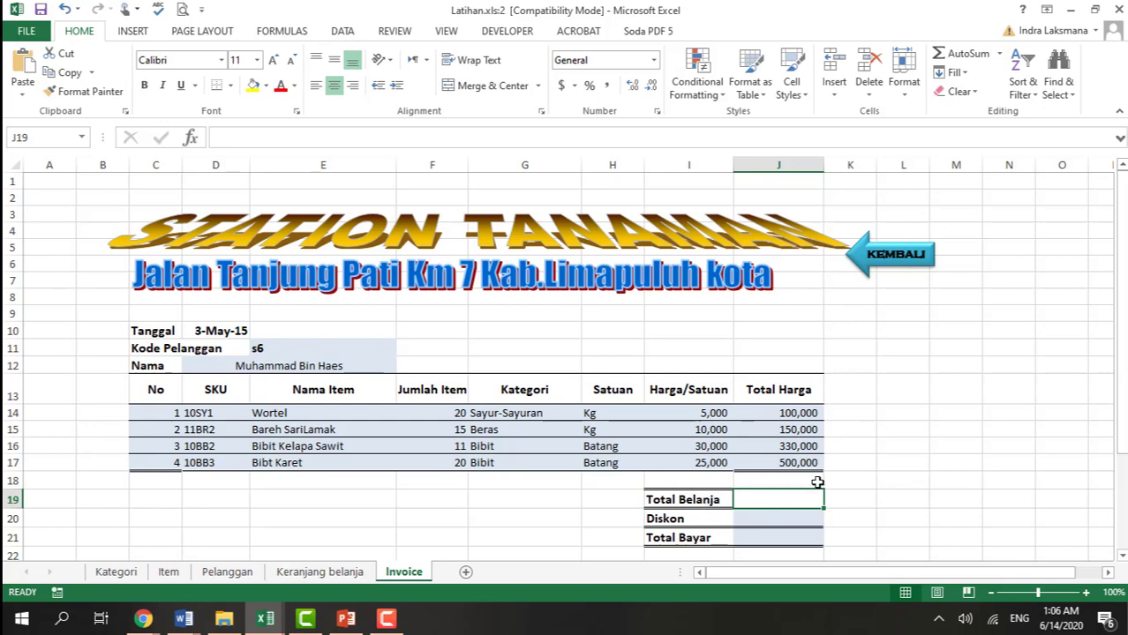
{"action": "type", "text": "=sum"}
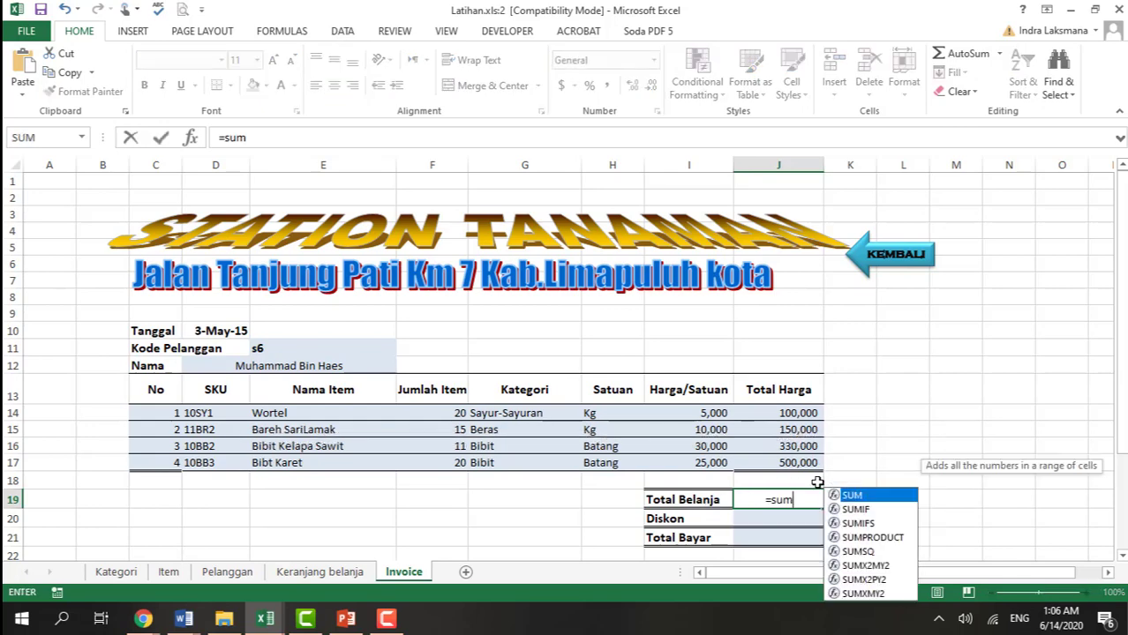
{"action": "key", "text": "Tab"}
{"action": "left_click_drag", "start_coordinate": [794, 412], "coordinate": [789, 461]}
{"action": "key", "text": "Return"}
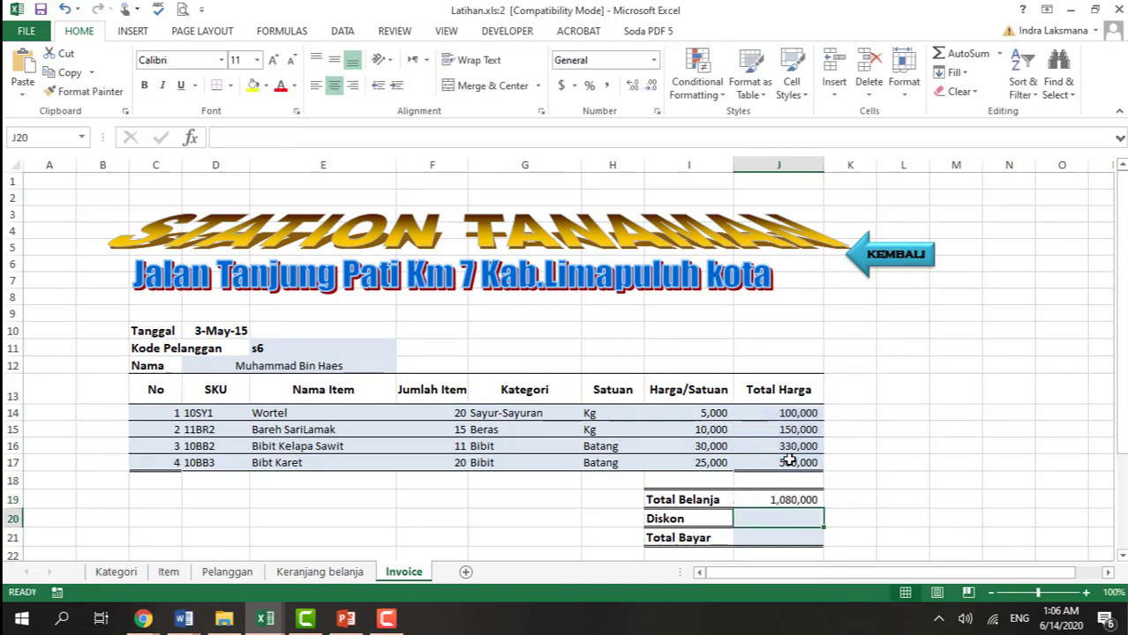
Begin an IF formula for the Diskon in J20 that tests whether the Total Belanja in J19 is greater than 1500000.
{"action": "scroll", "coordinate": [829, 535], "scroll_direction": "down", "scroll_amount": 1}
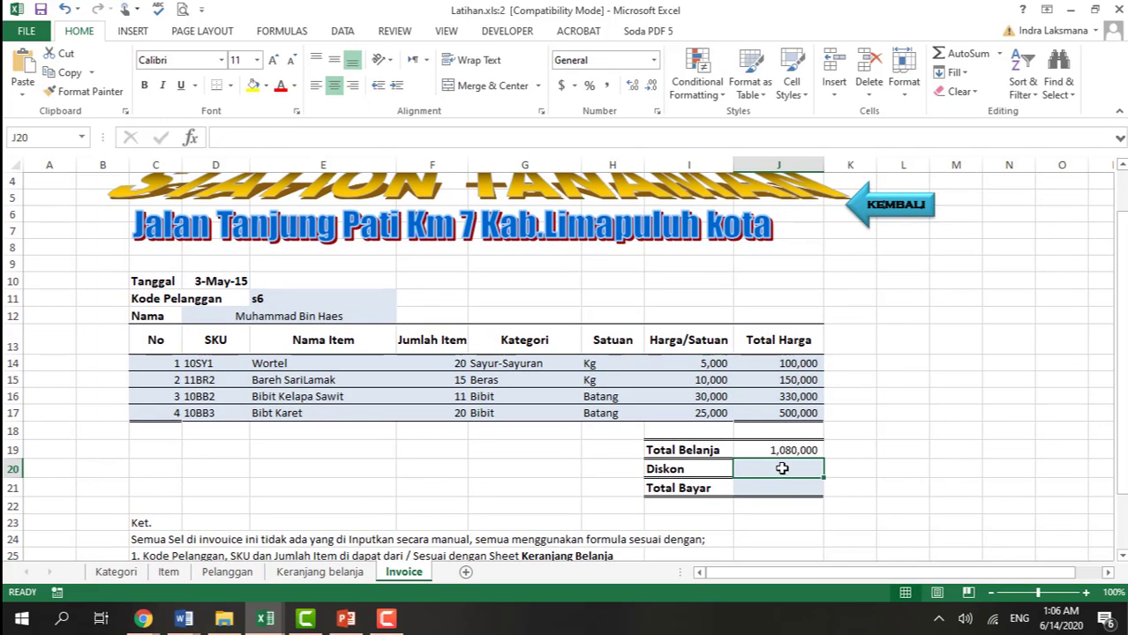
{"action": "scroll", "coordinate": [781, 468], "scroll_direction": "down", "scroll_amount": 1}
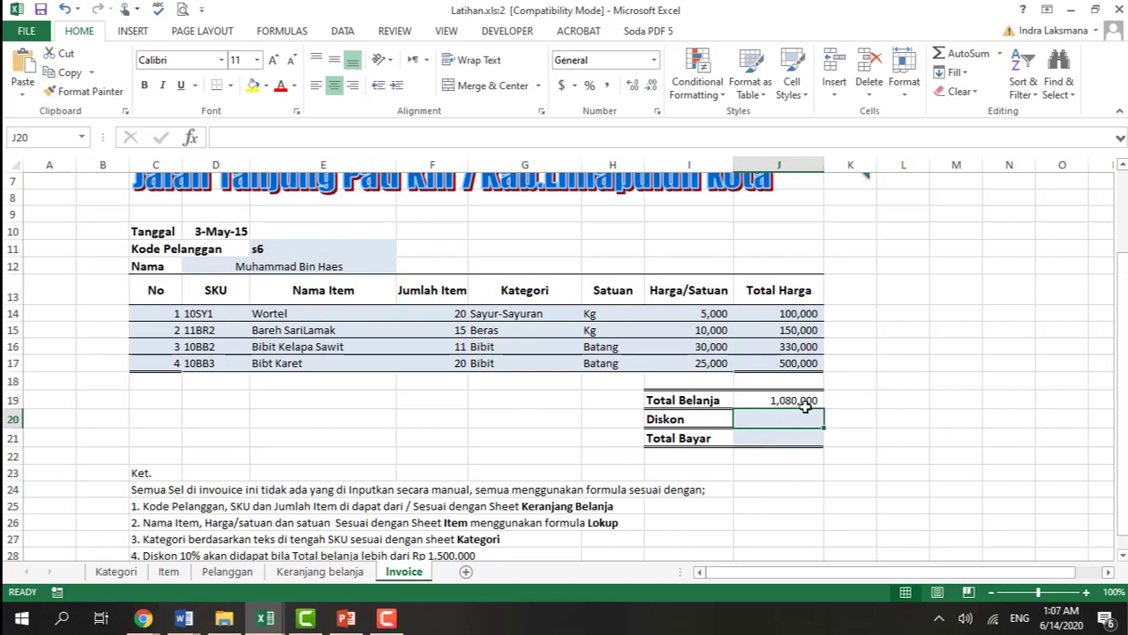
{"action": "type", "text": "="}
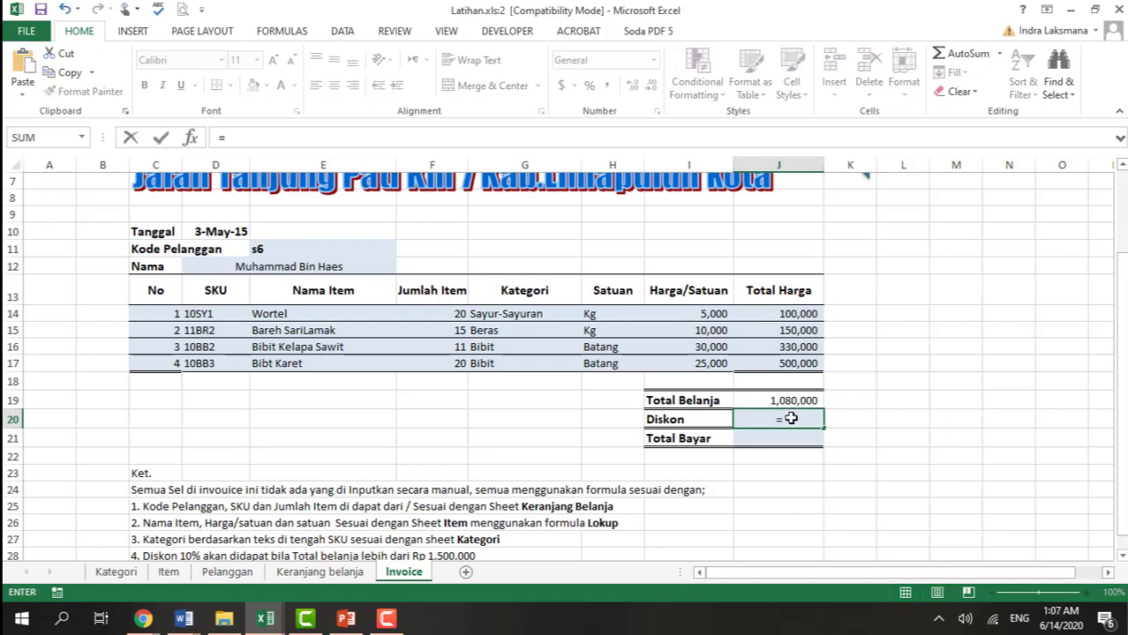
{"action": "type", "text": "if"}
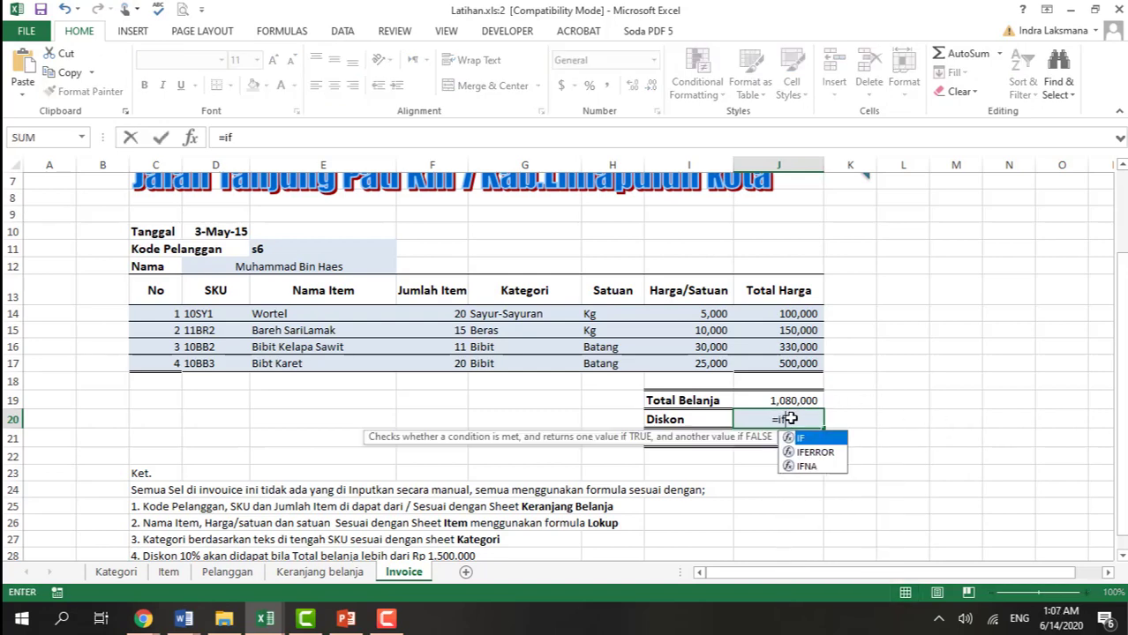
{"action": "key", "text": "Tab"}
{"action": "key", "text": "Up"}
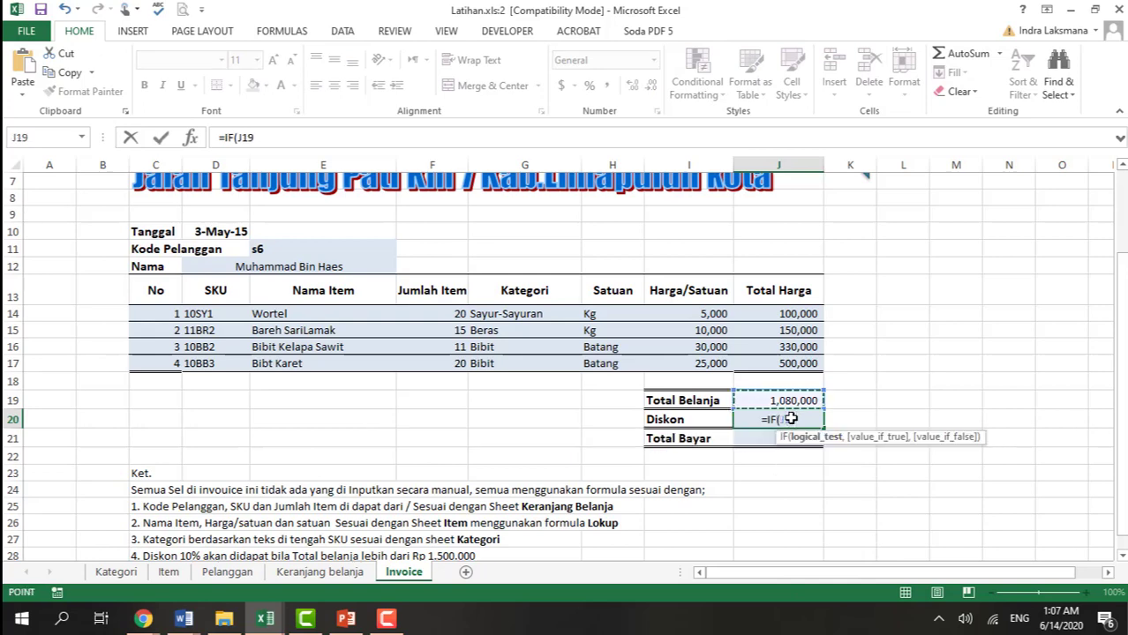
{"action": "type", "text": ">1"}
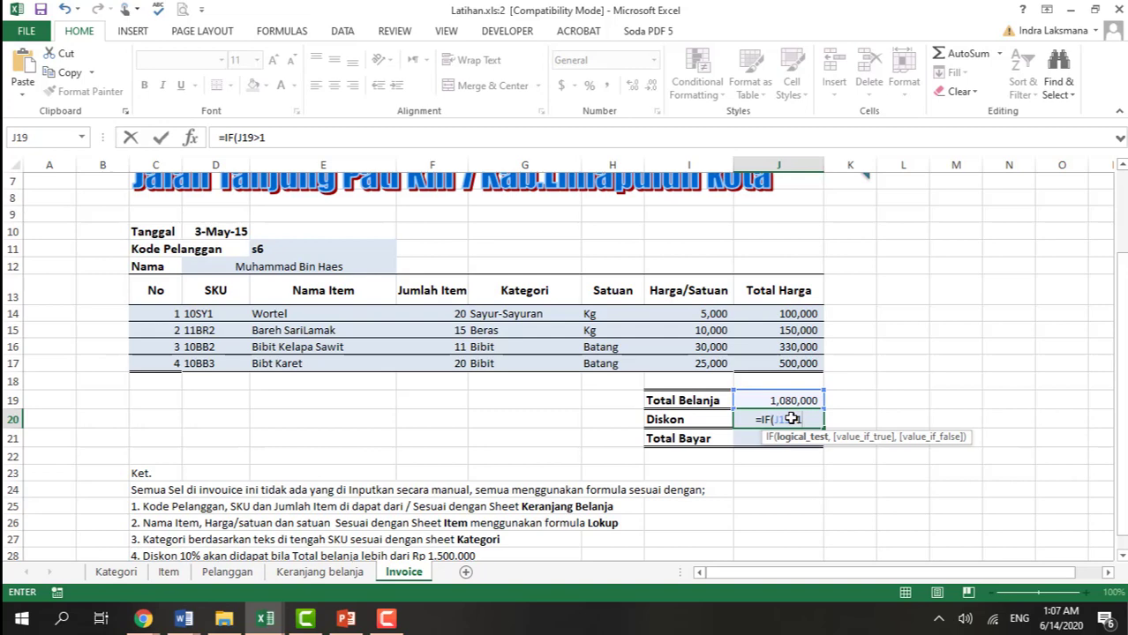
{"action": "type", "text": "500"}
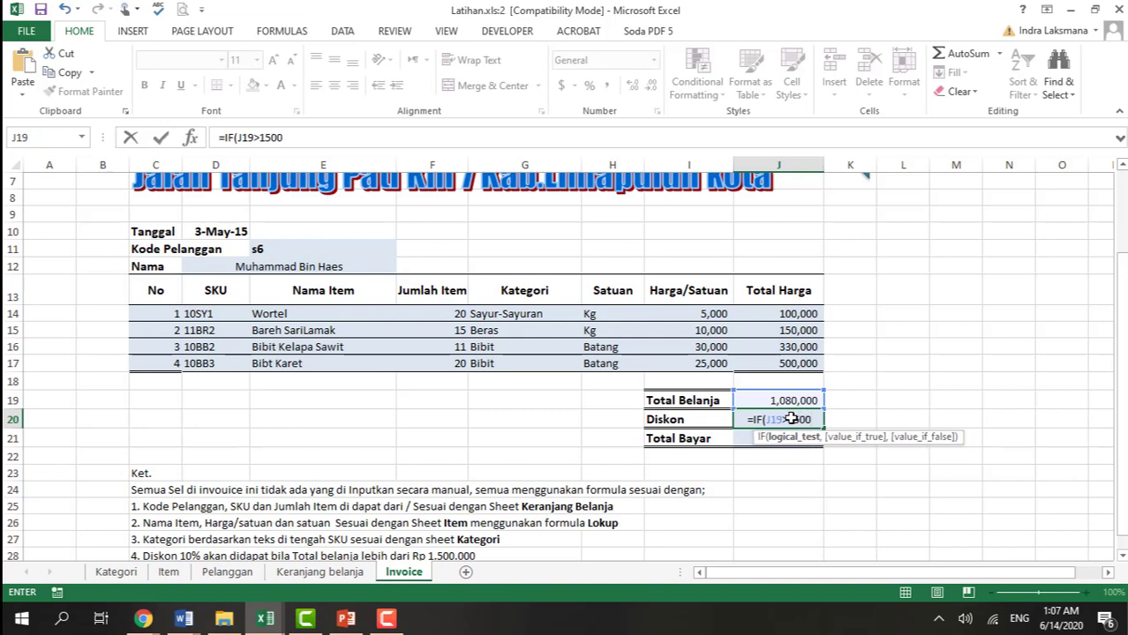
{"action": "type", "text": "000"}
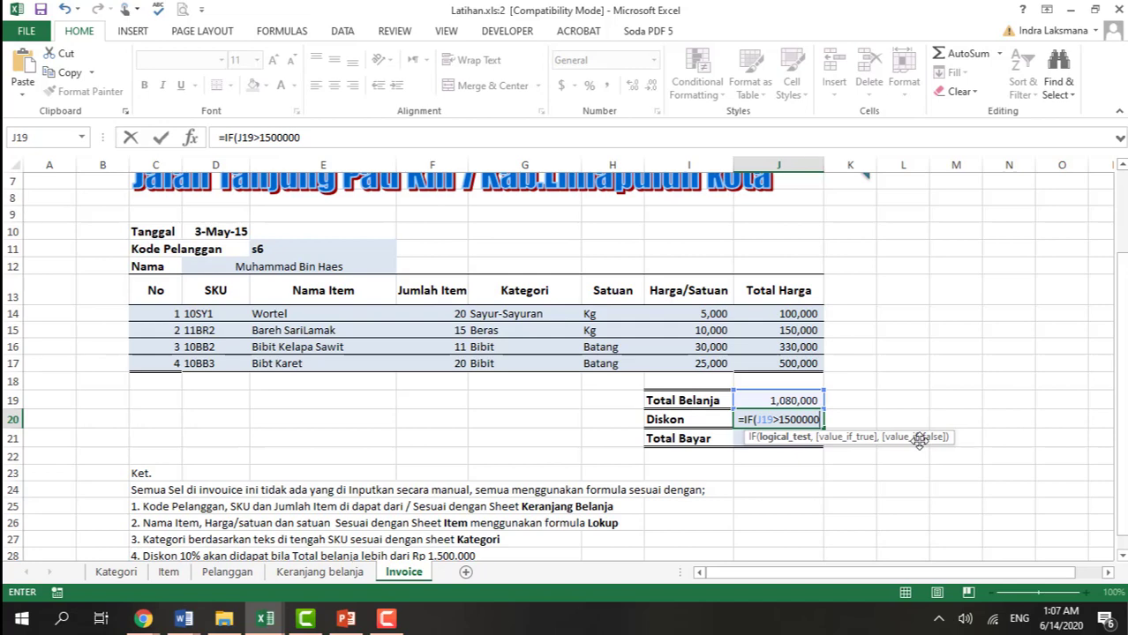
Complete the Diskon IF formula in J20 so it returns J19*10% when true and 0 when false.
{"action": "type", "text": ","}
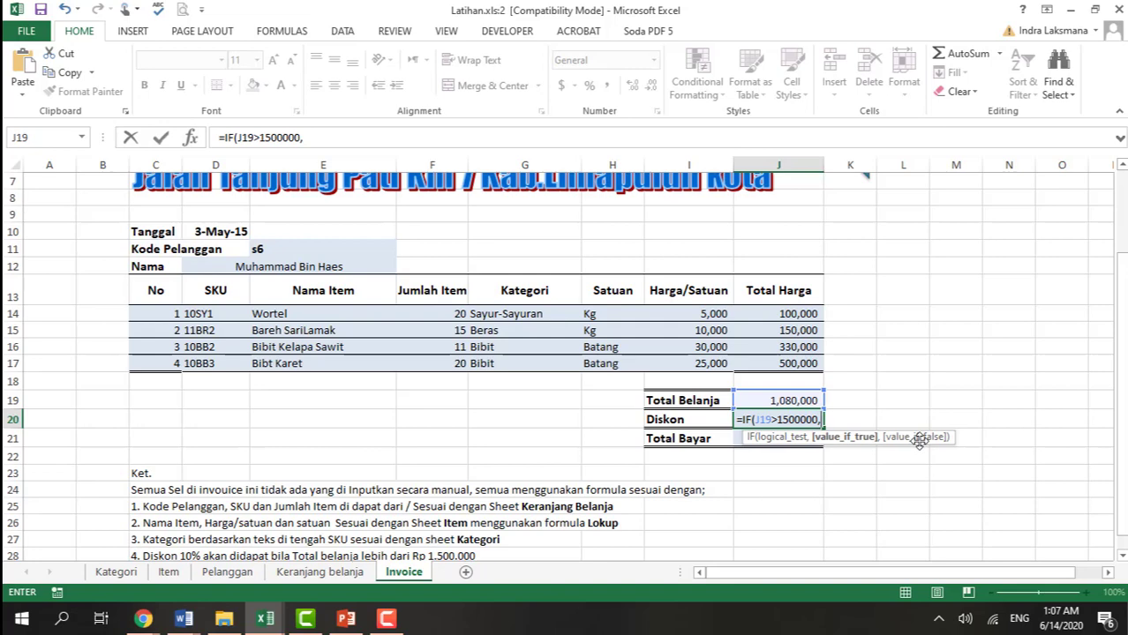
{"action": "left_click", "coordinate": [797, 400]}
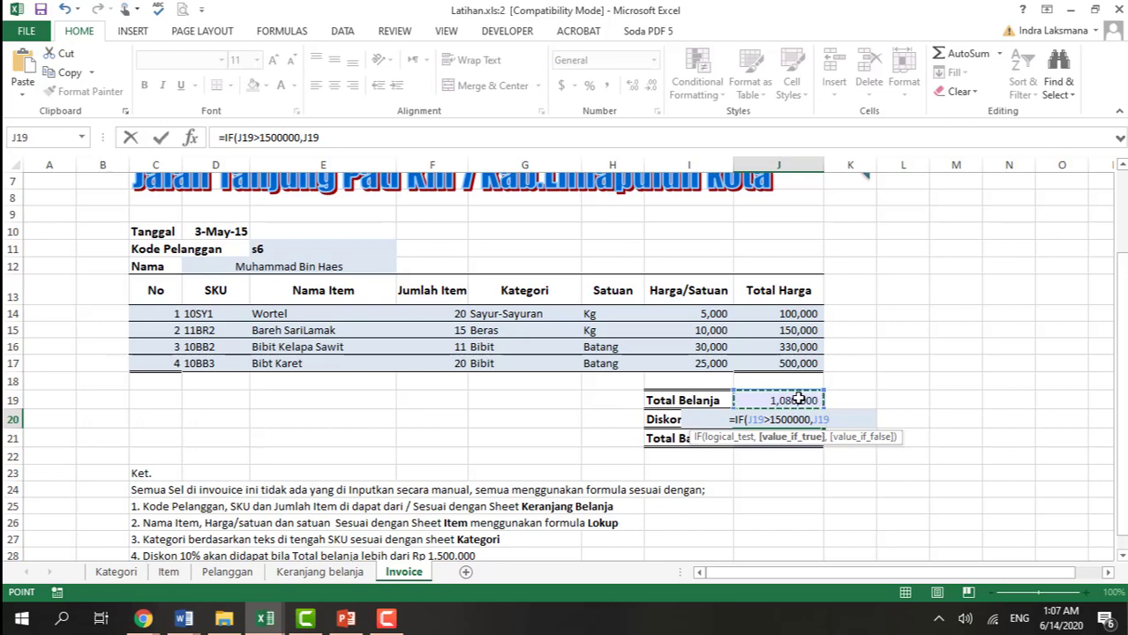
{"action": "type", "text": "*"}
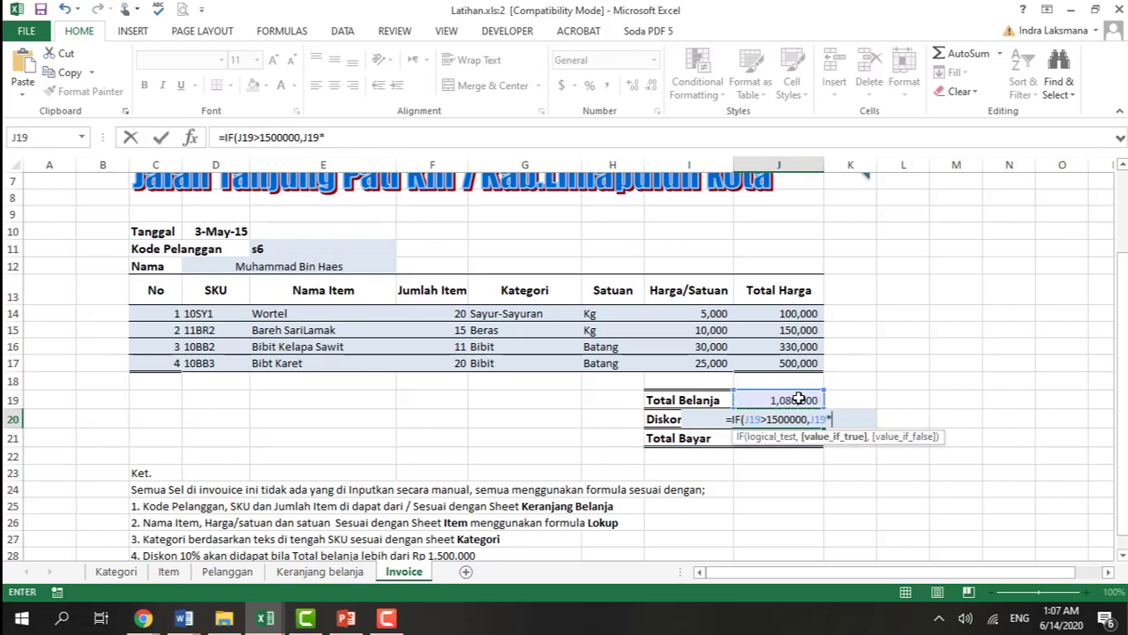
{"action": "type", "text": "10"}
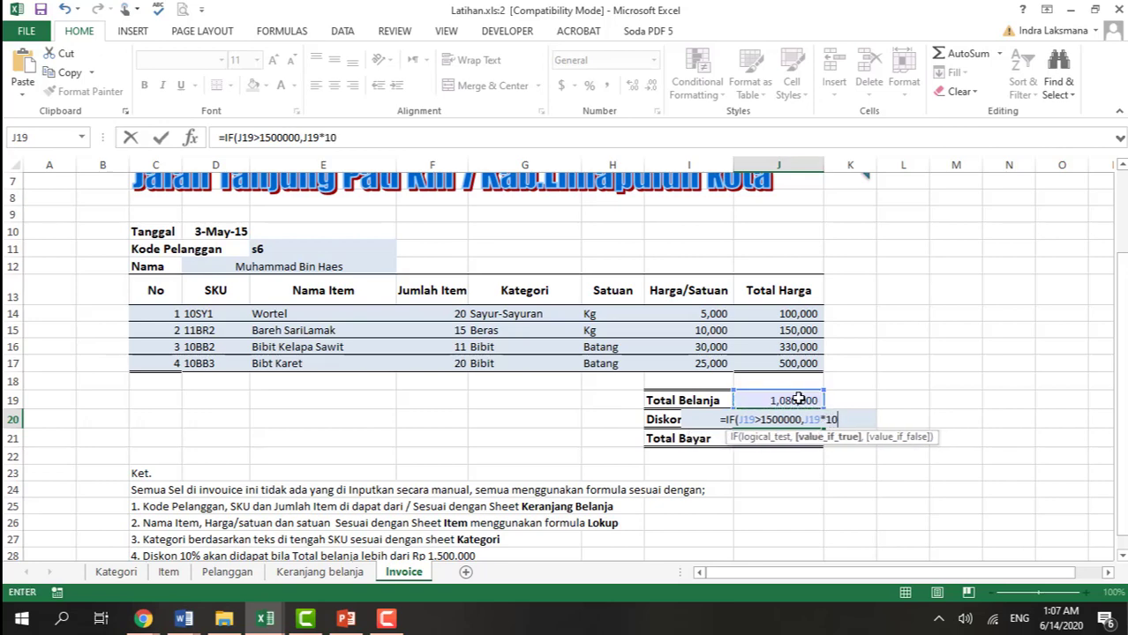
{"action": "type", "text": "%,"}
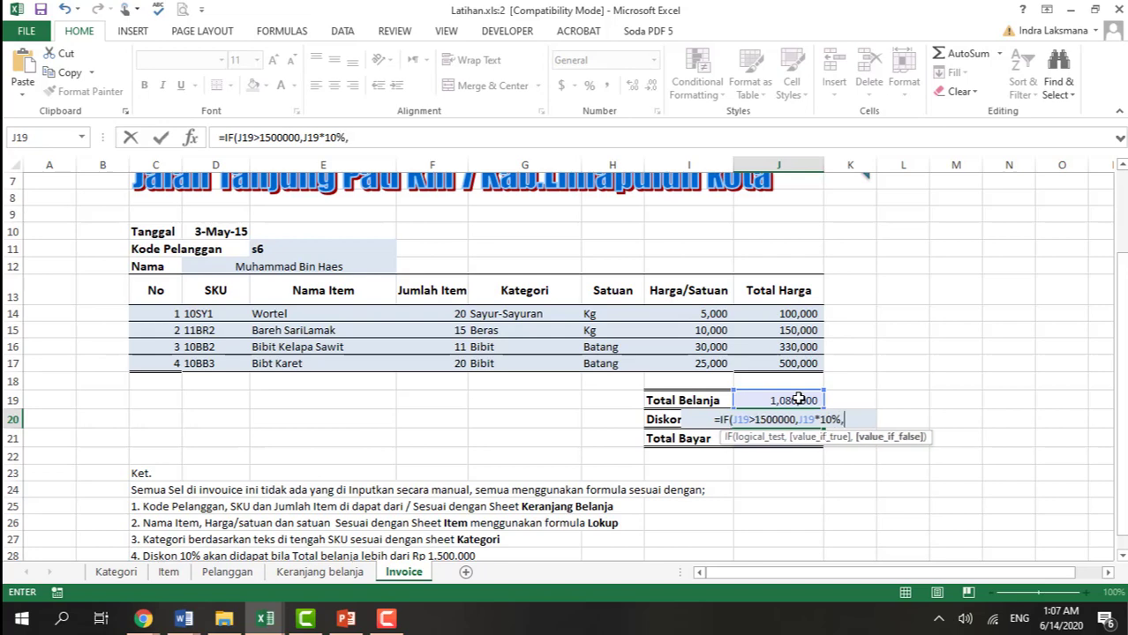
{"action": "type", "text": "0"}
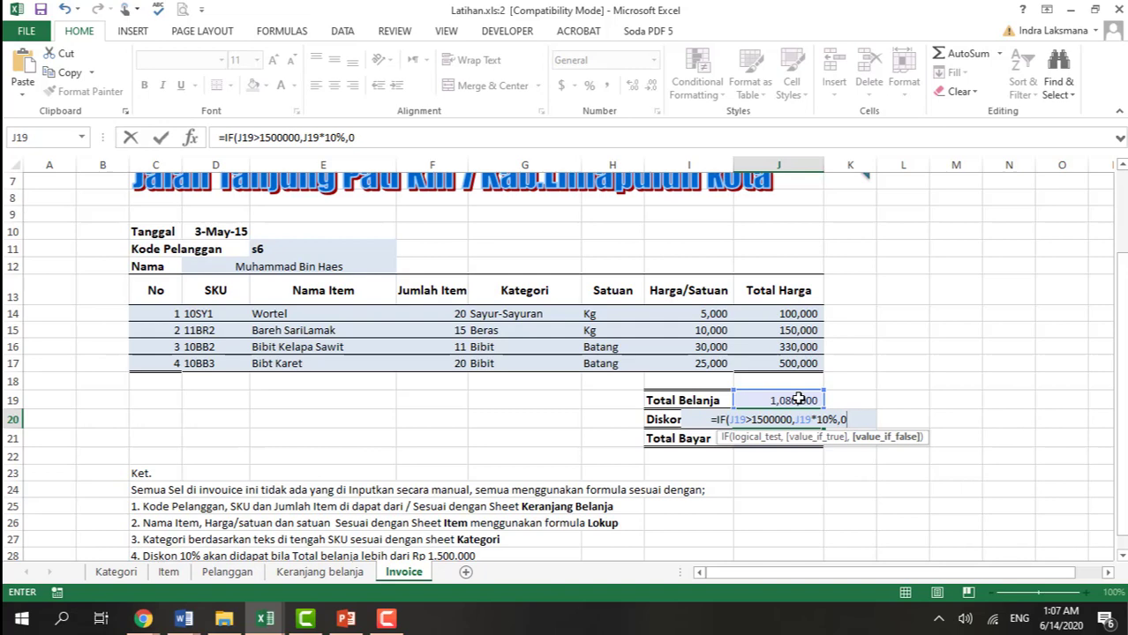
{"action": "key", "text": "Return"}
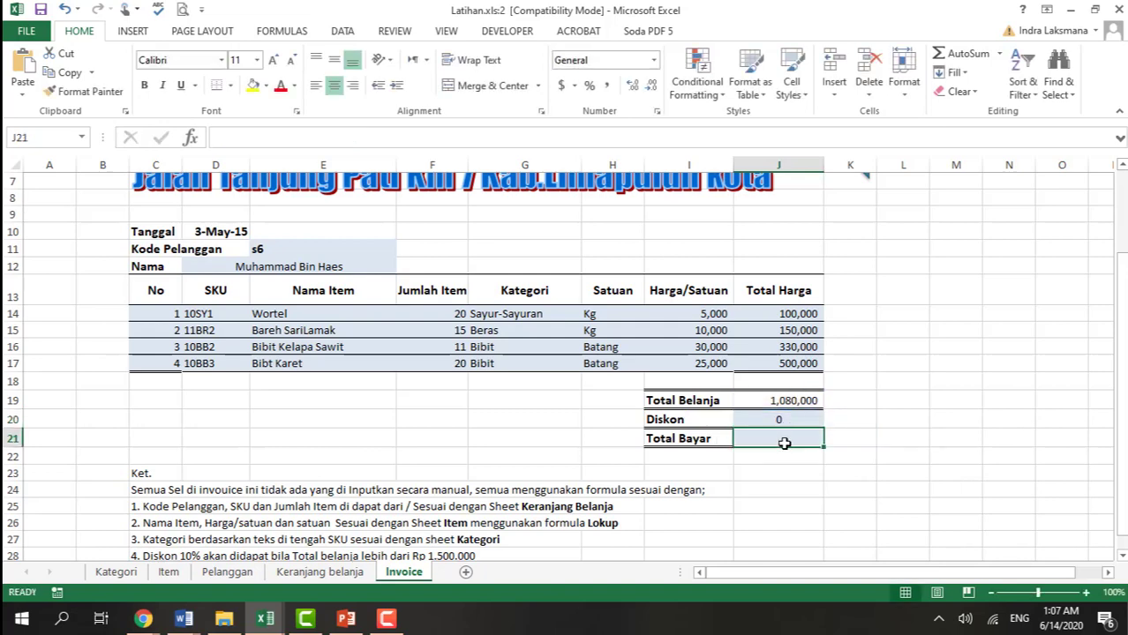
Calculate the Total Bayar in J21 with the formula =J19-J20.
{"action": "type", "text": "="}
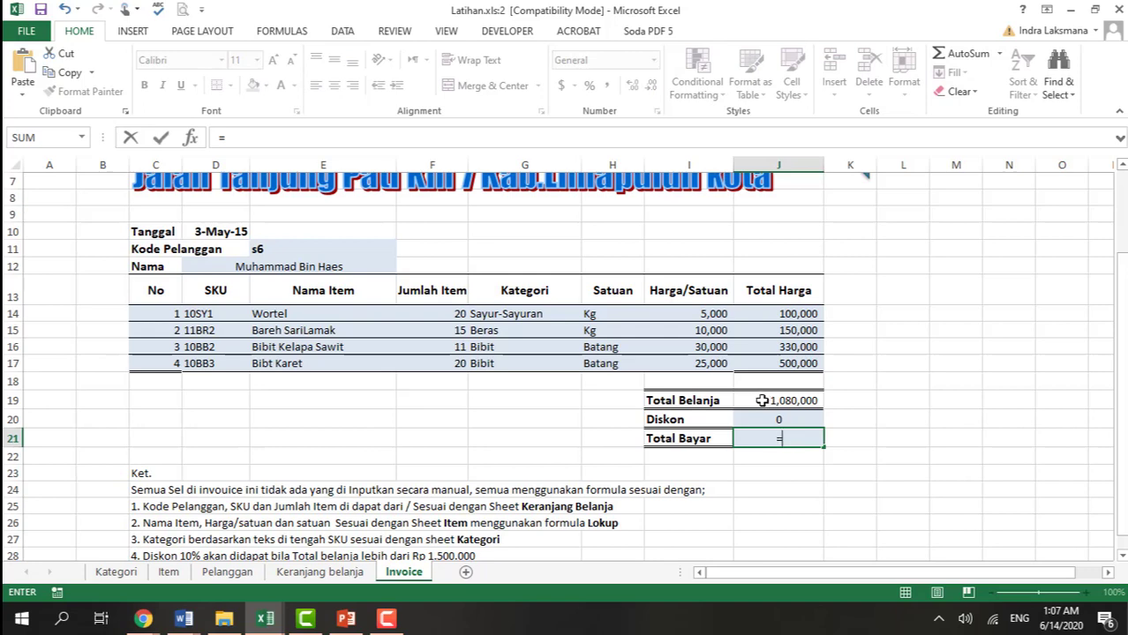
{"action": "left_click", "coordinate": [762, 401]}
{"action": "type", "text": "-"}
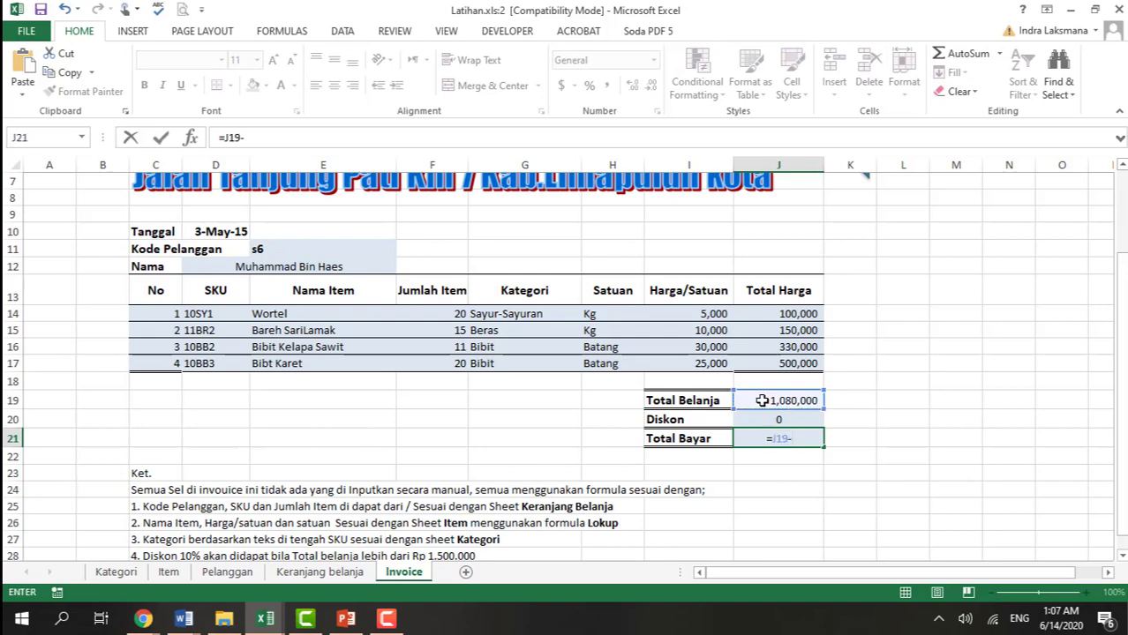
{"action": "left_click", "coordinate": [764, 419]}
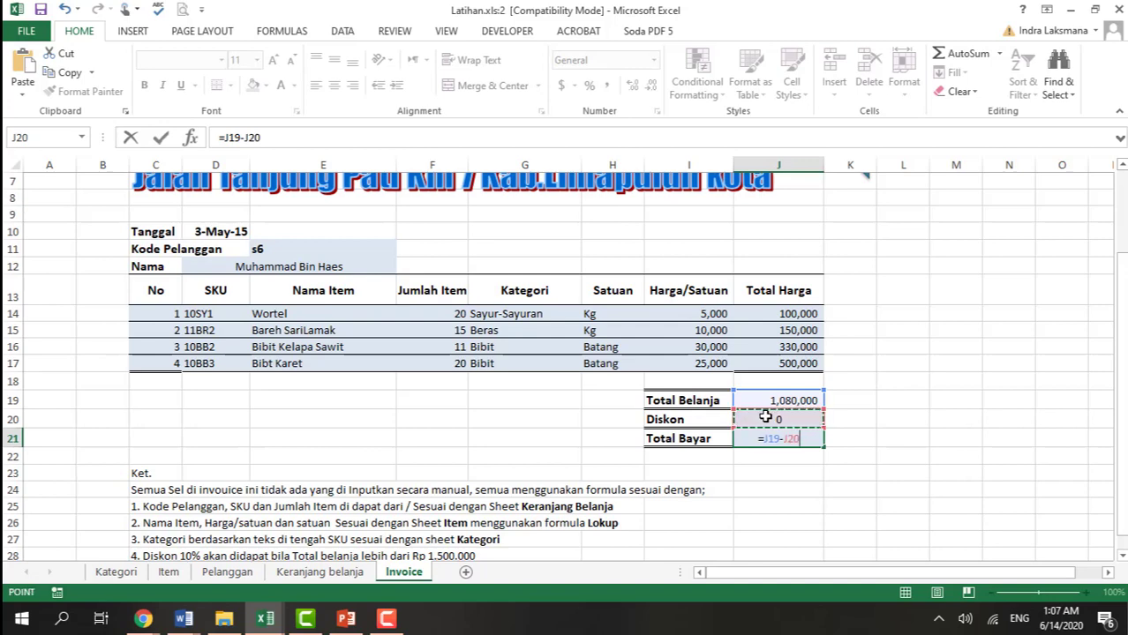
{"action": "type", "text": ")"}
{"action": "key", "text": "BackSpace"}
{"action": "key", "text": "Return"}
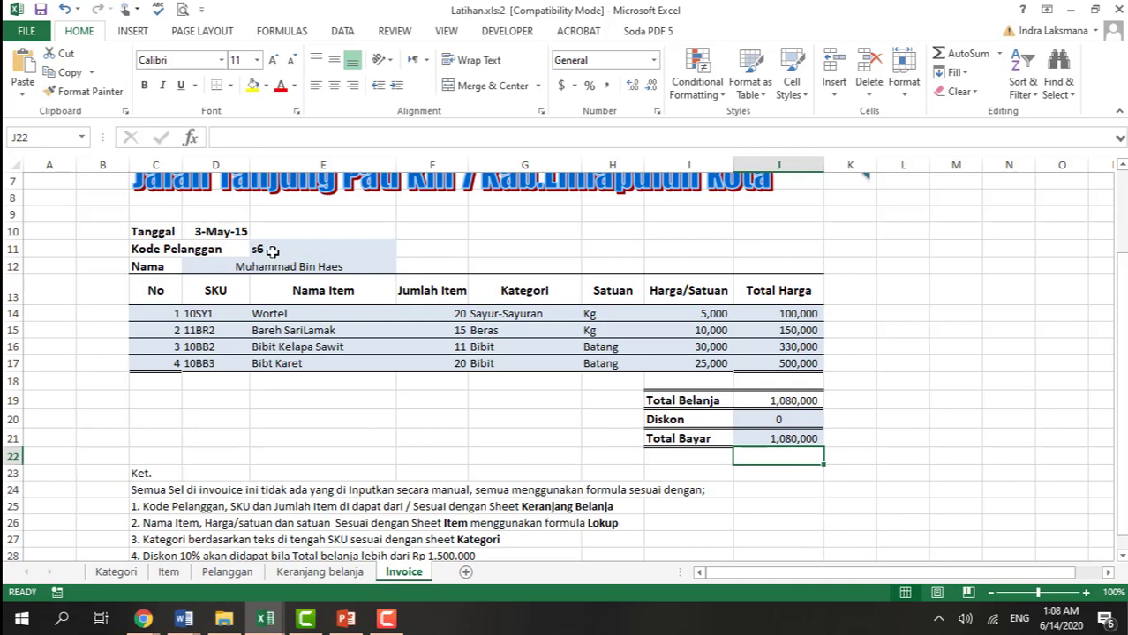
{"action": "left_click", "coordinate": [786, 444]}
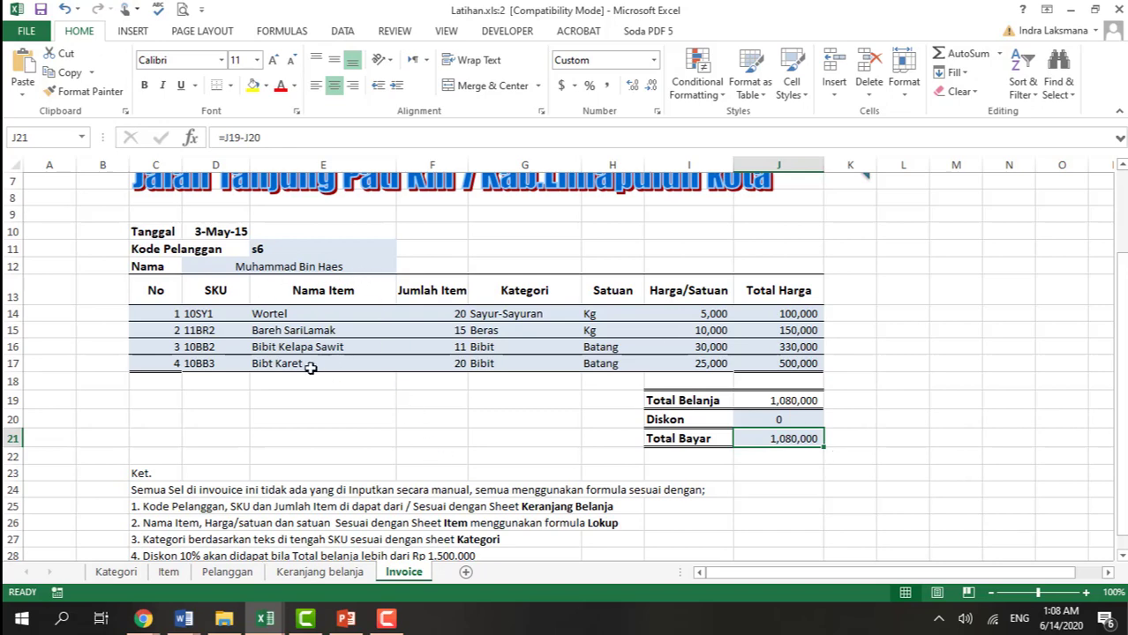
Test the invoice by replacing the Kode Pelanggan in E11 with the second customer's code from the Keranjang belanja sheet.
{"action": "left_click", "coordinate": [326, 572]}
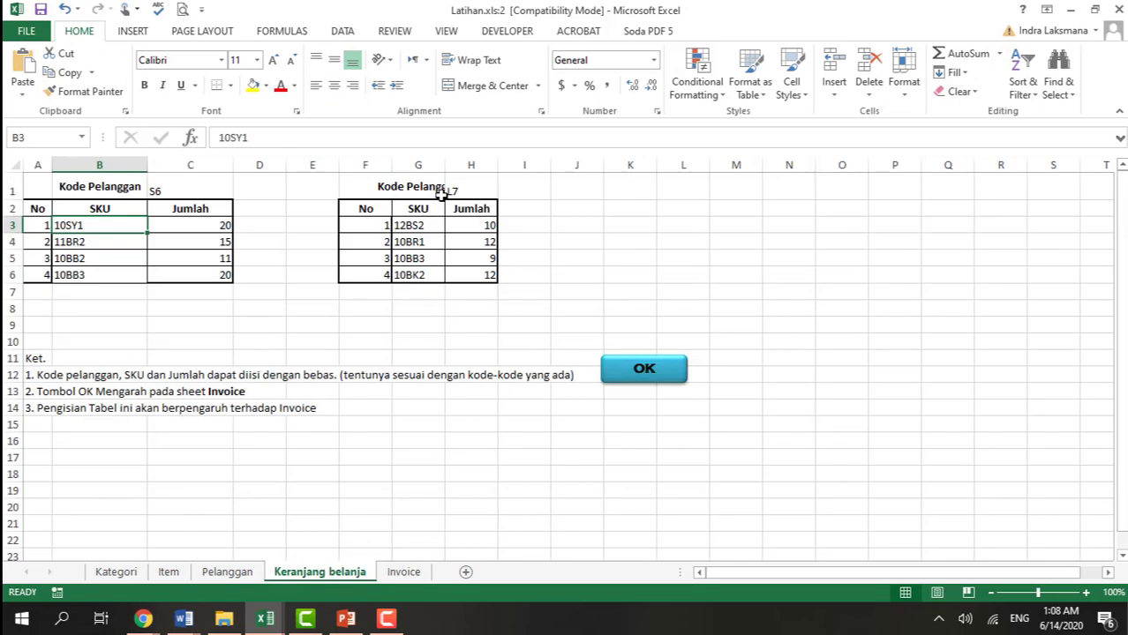
{"action": "left_click", "coordinate": [403, 571]}
{"action": "left_click", "coordinate": [275, 250]}
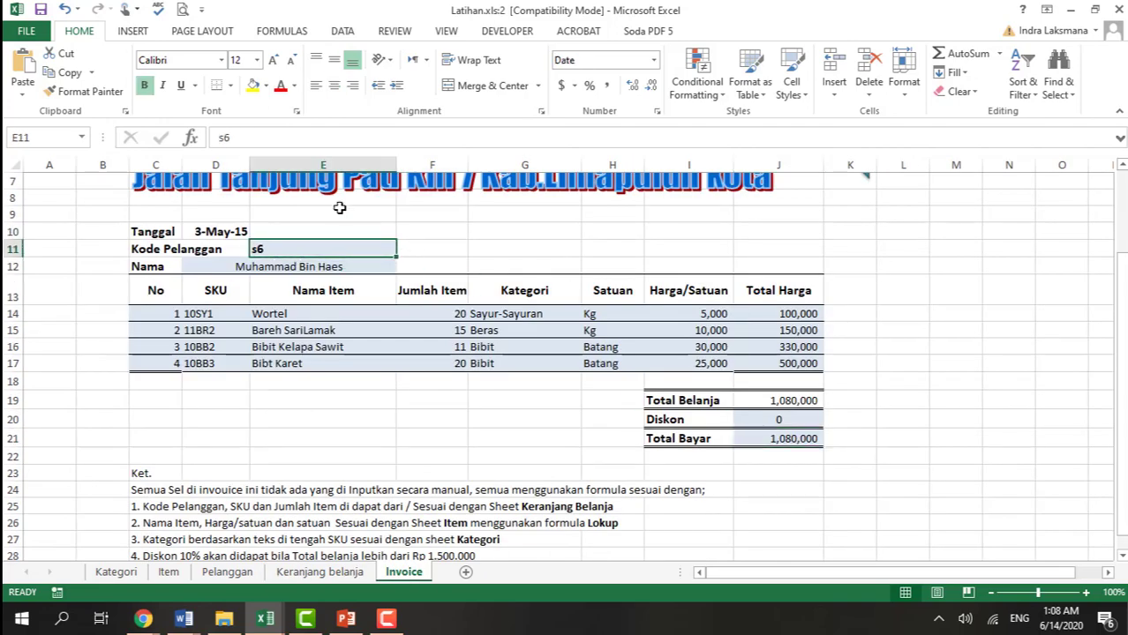
{"action": "left_click_drag", "start_coordinate": [249, 134], "coordinate": [188, 137]}
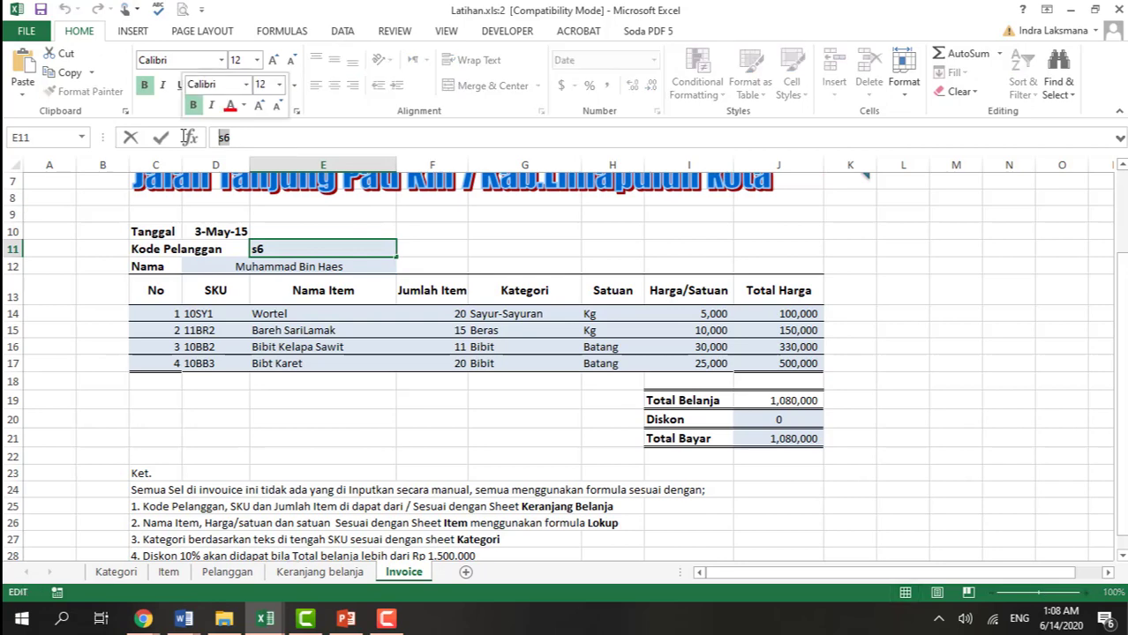
{"action": "key", "text": "BackSpace"}
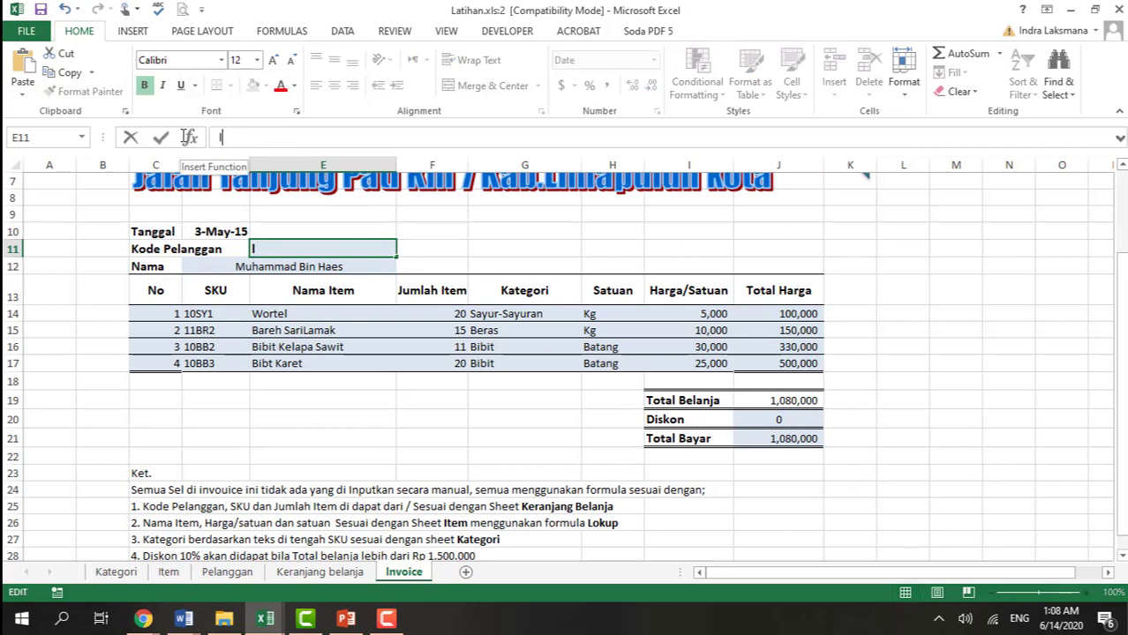
{"action": "type", "text": "l7"}
{"action": "key", "text": "Return"}
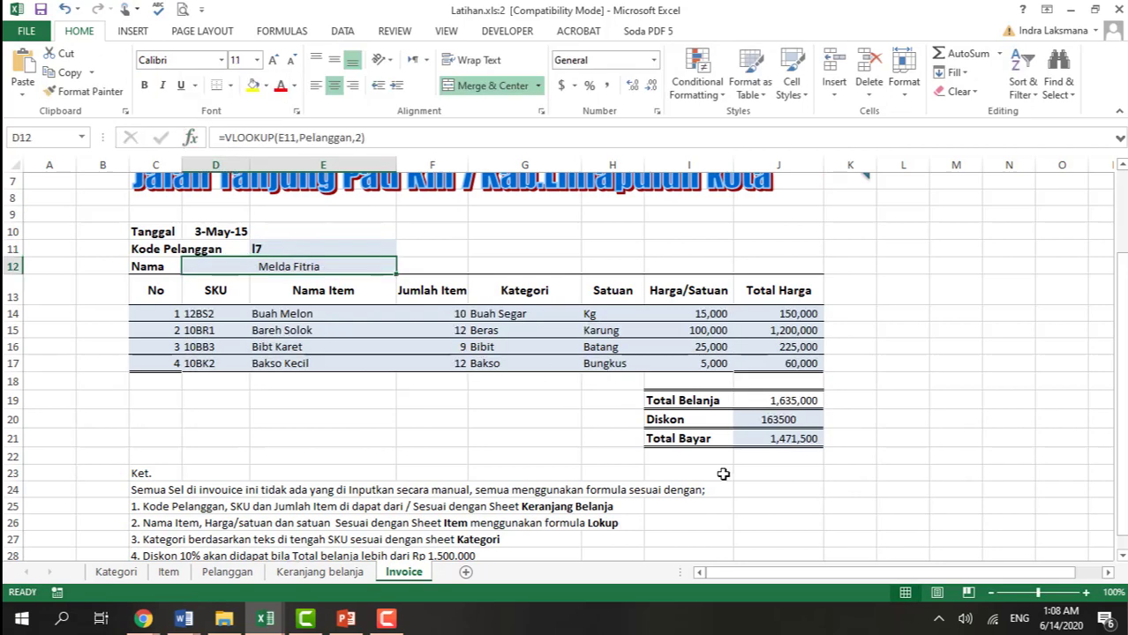
{"action": "left_click", "coordinate": [794, 402]}
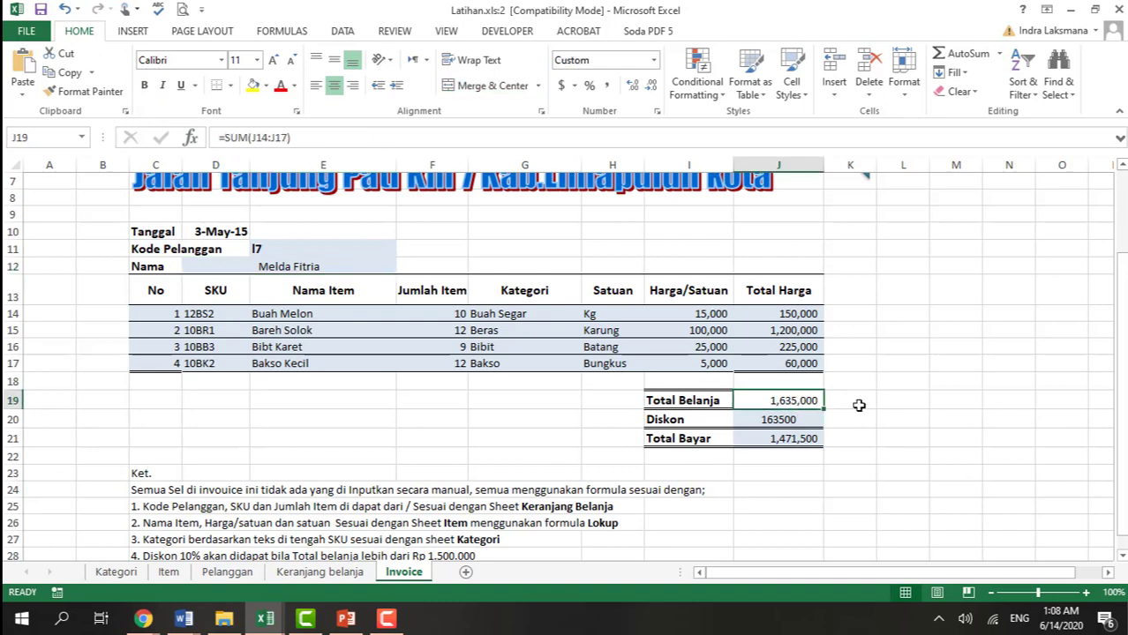
Format the Diskon in J20 as Number with the 1000 separator and 0 decimal places.
{"action": "left_click", "coordinate": [781, 422]}
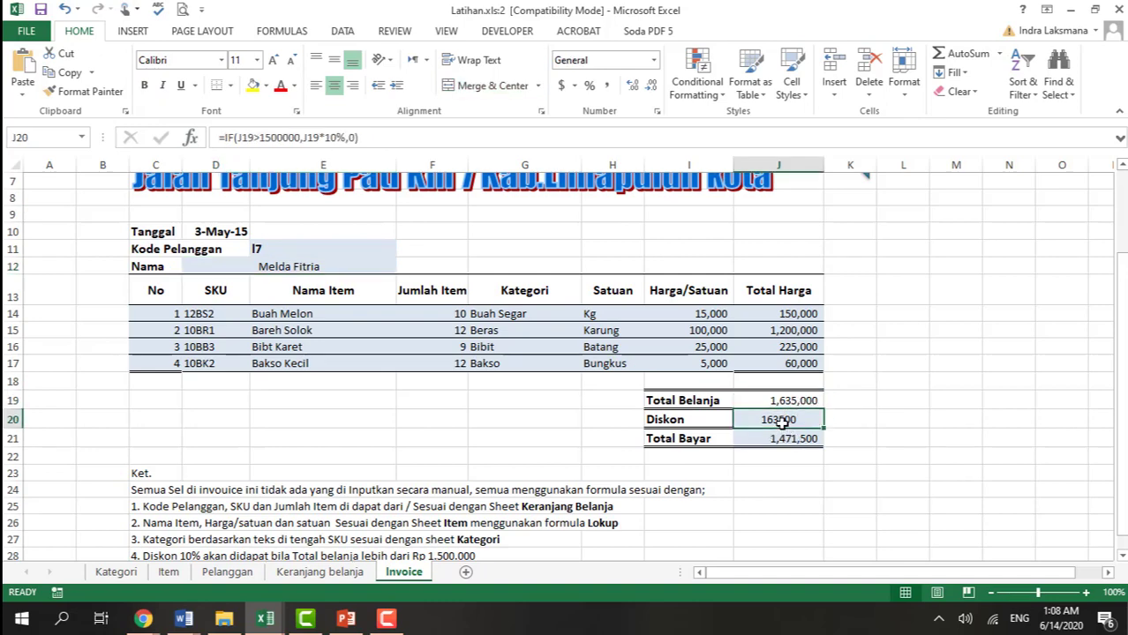
{"action": "right_click", "coordinate": [783, 422]}
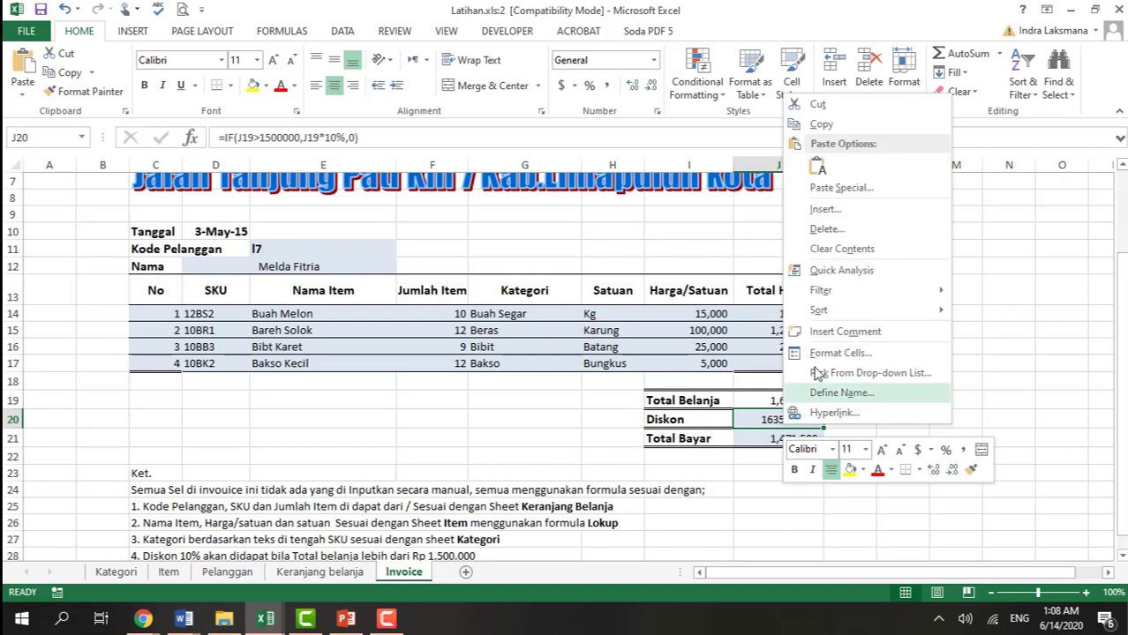
{"action": "left_click", "coordinate": [827, 360]}
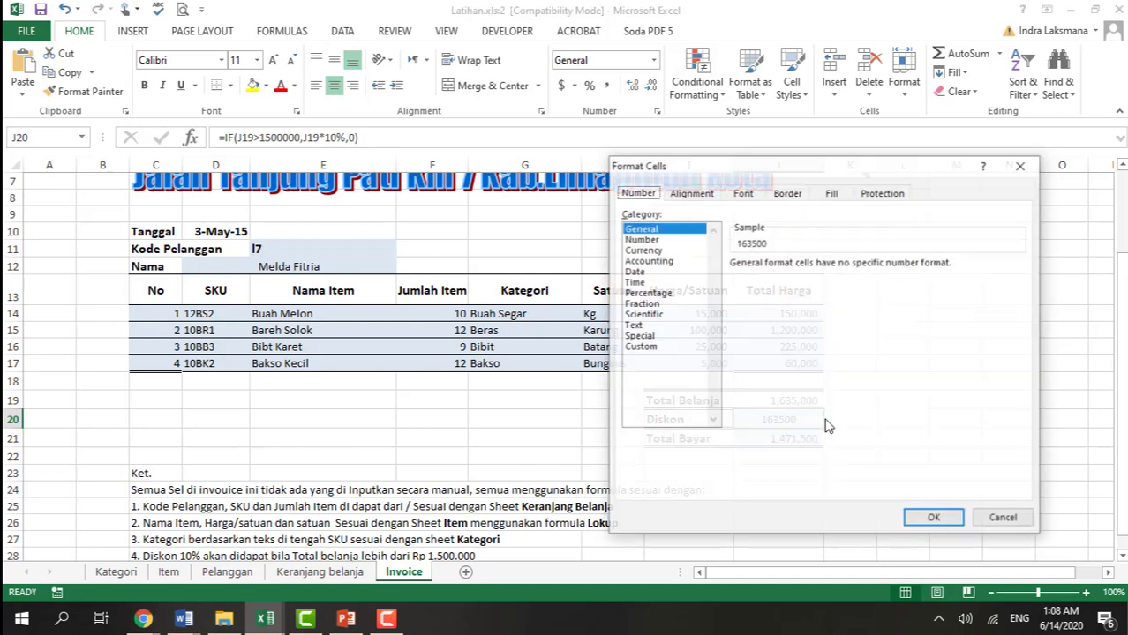
{"action": "left_click", "coordinate": [651, 241]}
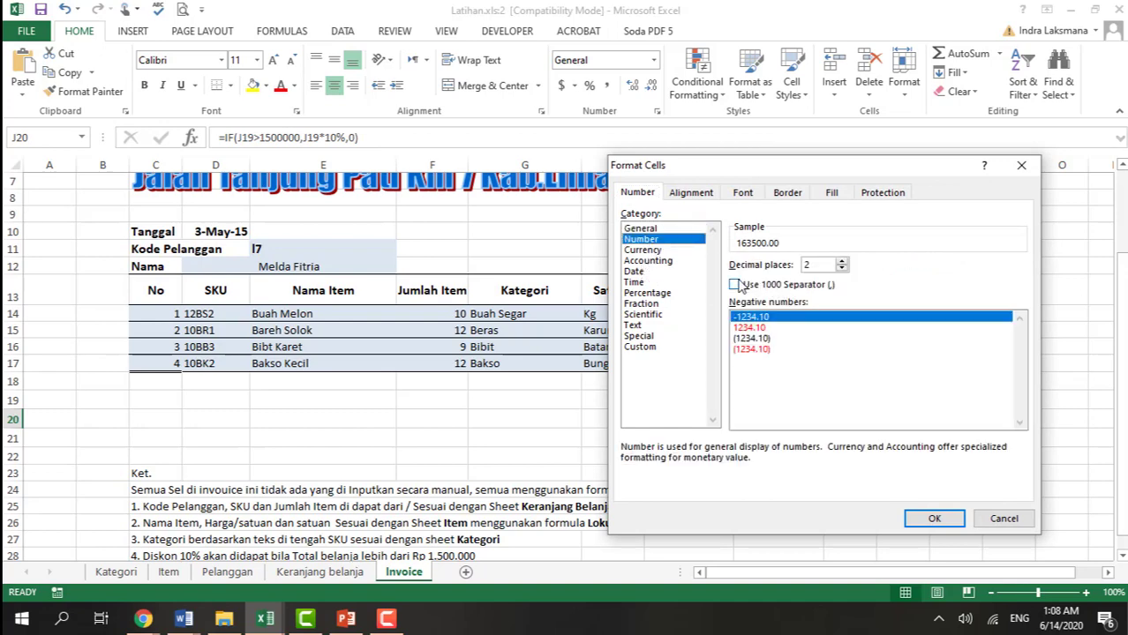
{"action": "left_click", "coordinate": [740, 286]}
{"action": "left_click", "coordinate": [841, 268]}
{"action": "left_click", "coordinate": [841, 268]}
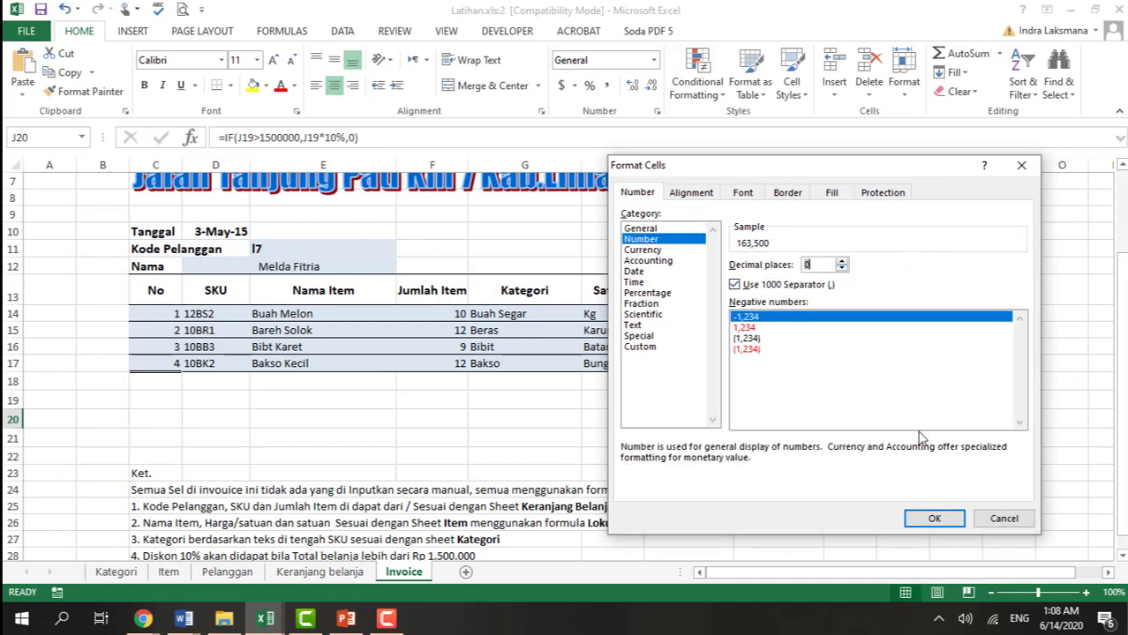
{"action": "left_click", "coordinate": [937, 519]}
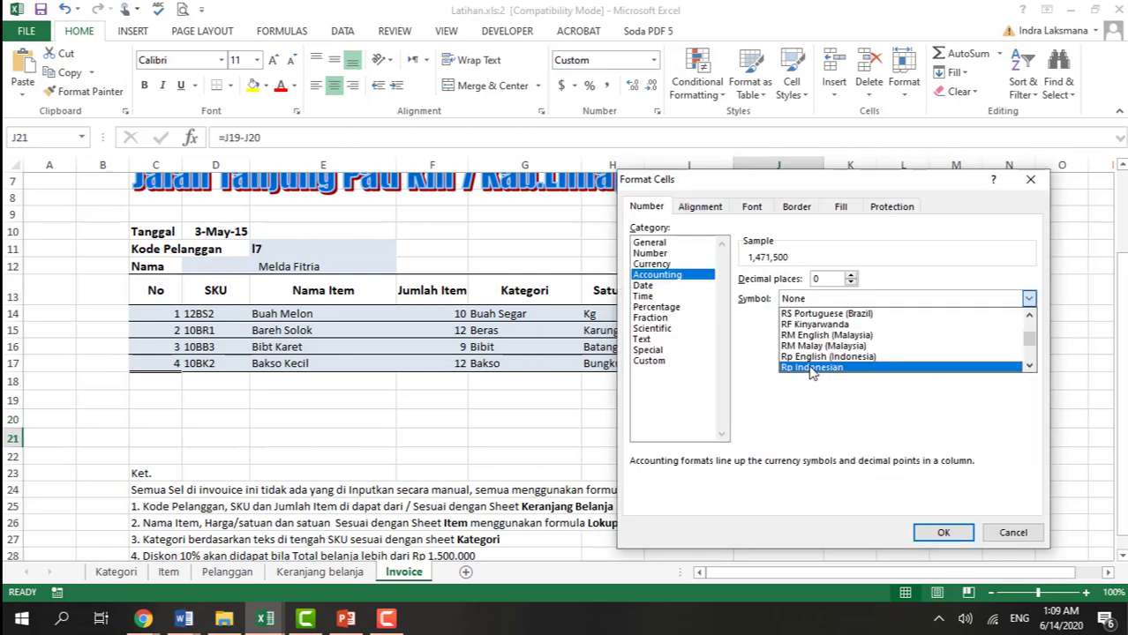
Apply the Accounting format with the Rp Indonesian symbol and 0 decimal places to the Total Bayar in J21.
{"action": "left_click", "coordinate": [813, 371]}
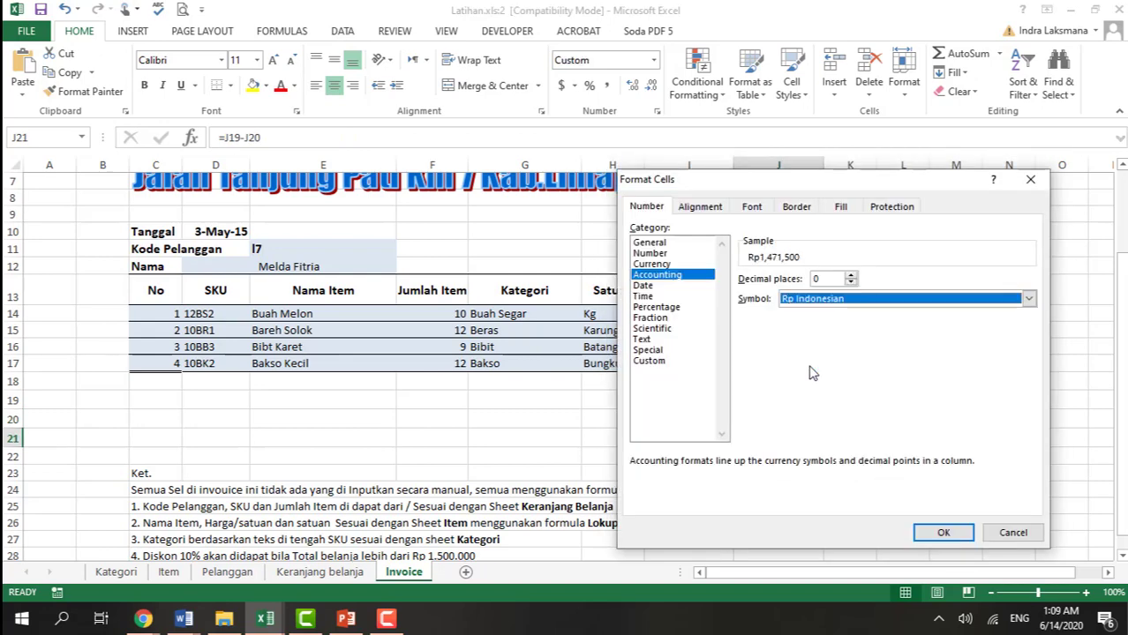
{"action": "left_click", "coordinate": [944, 533]}
{"action": "left_click", "coordinate": [892, 458]}
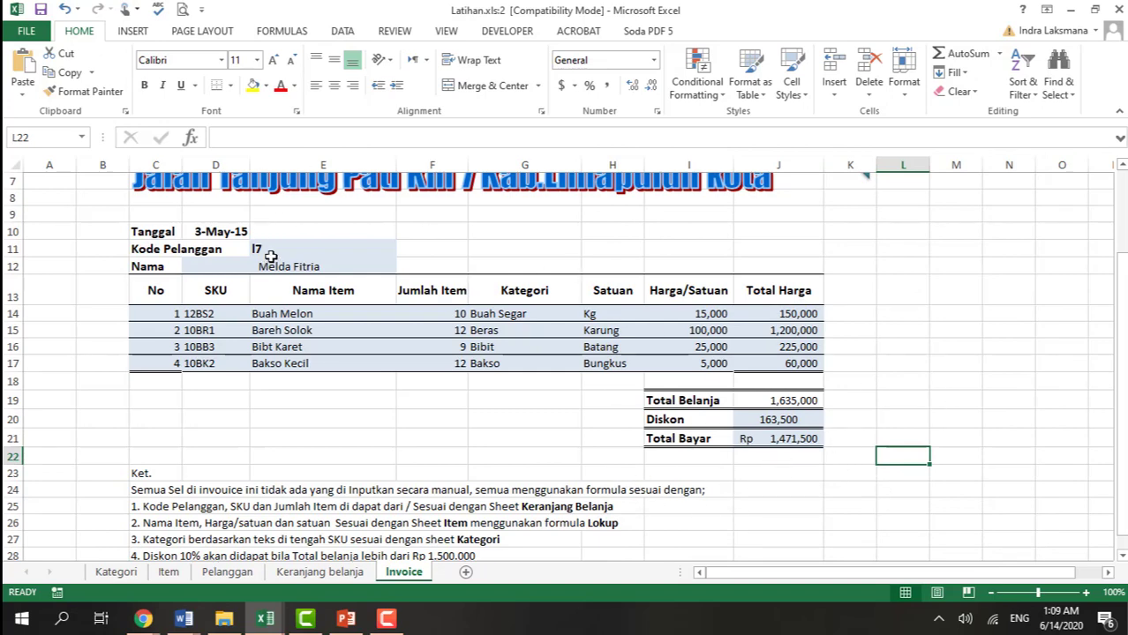
Set the Kode Pelanggan in E11 to the first customer's code from the Keranjang belanja sheet.
{"action": "left_click", "coordinate": [326, 574]}
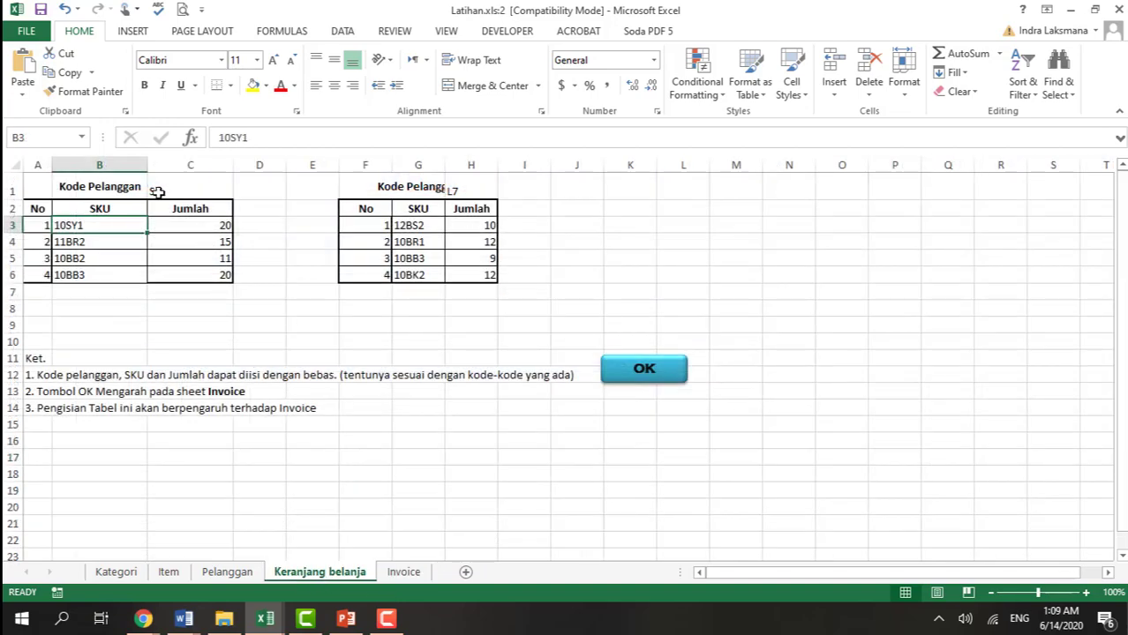
{"action": "left_click", "coordinate": [404, 573]}
{"action": "left_click", "coordinate": [287, 253]}
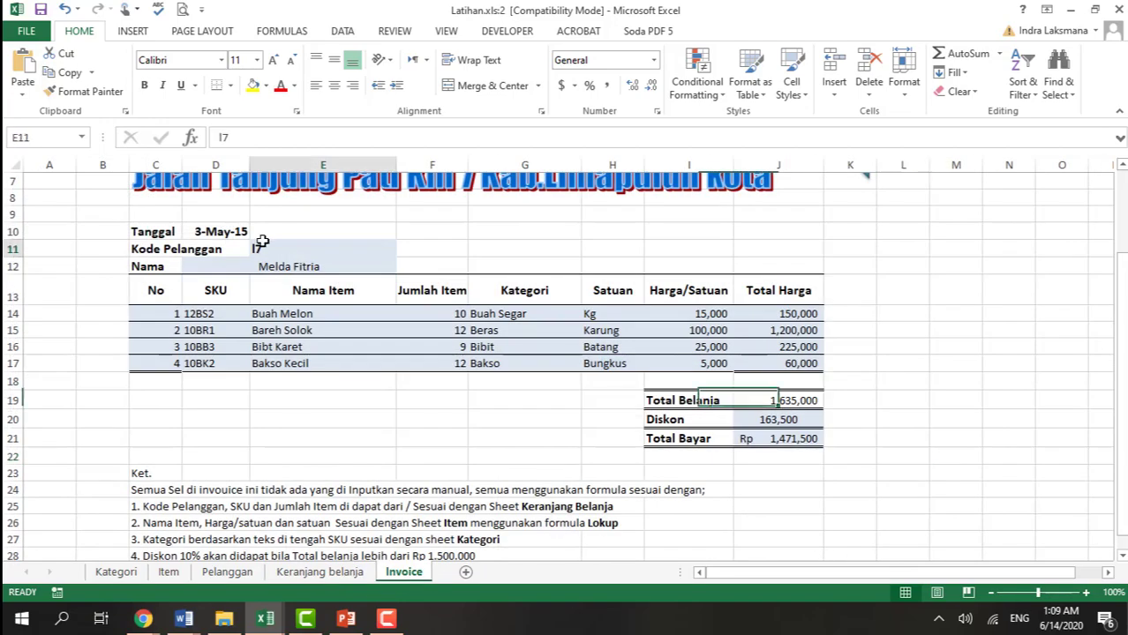
{"action": "type", "text": "s6"}
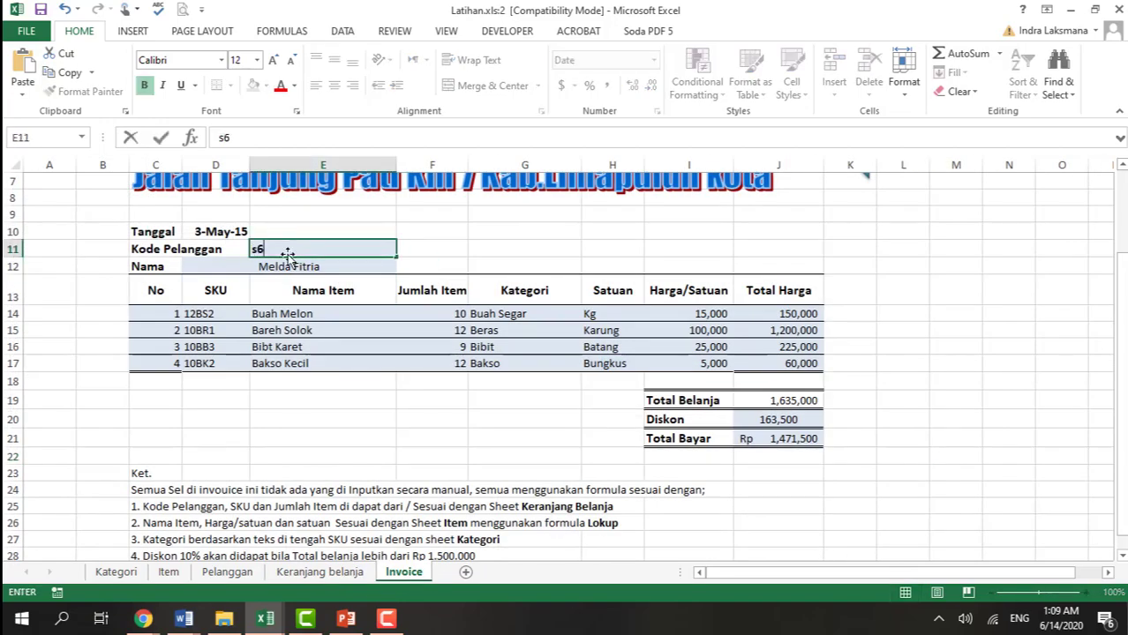
{"action": "key", "text": "Return"}
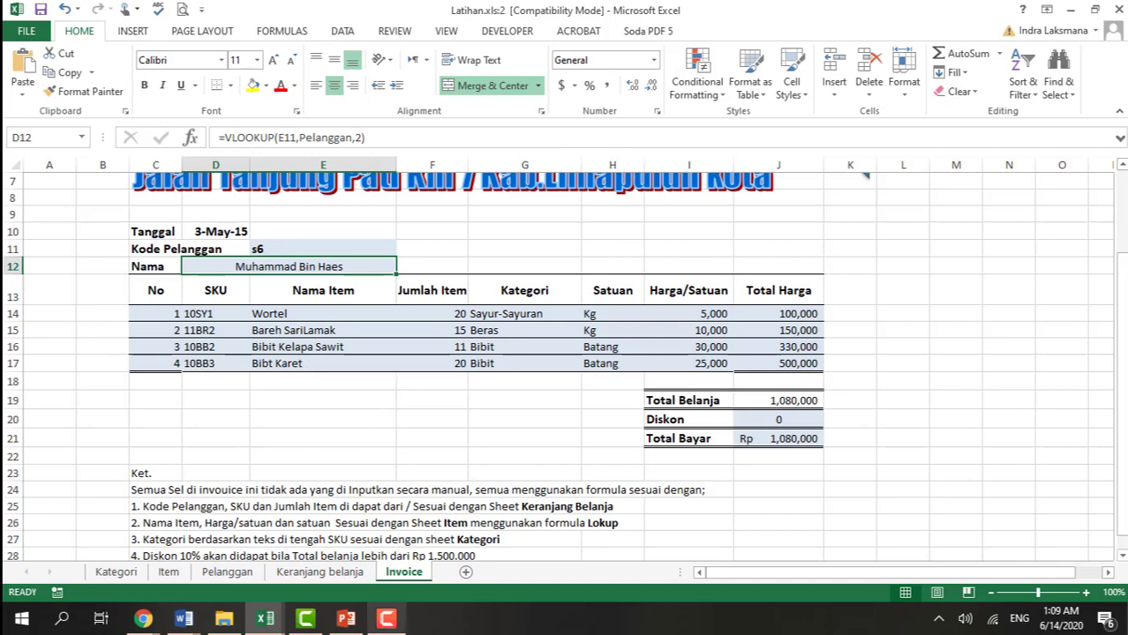
{"action": "left_click", "coordinate": [385, 620]}
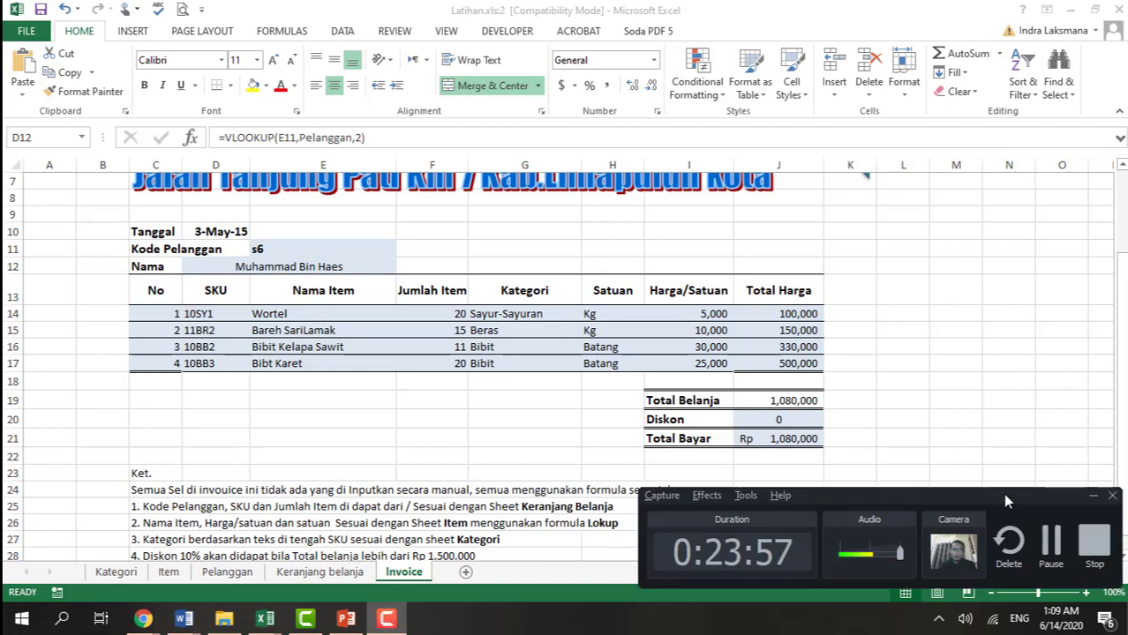
{"action": "left_click", "coordinate": [1095, 548]}
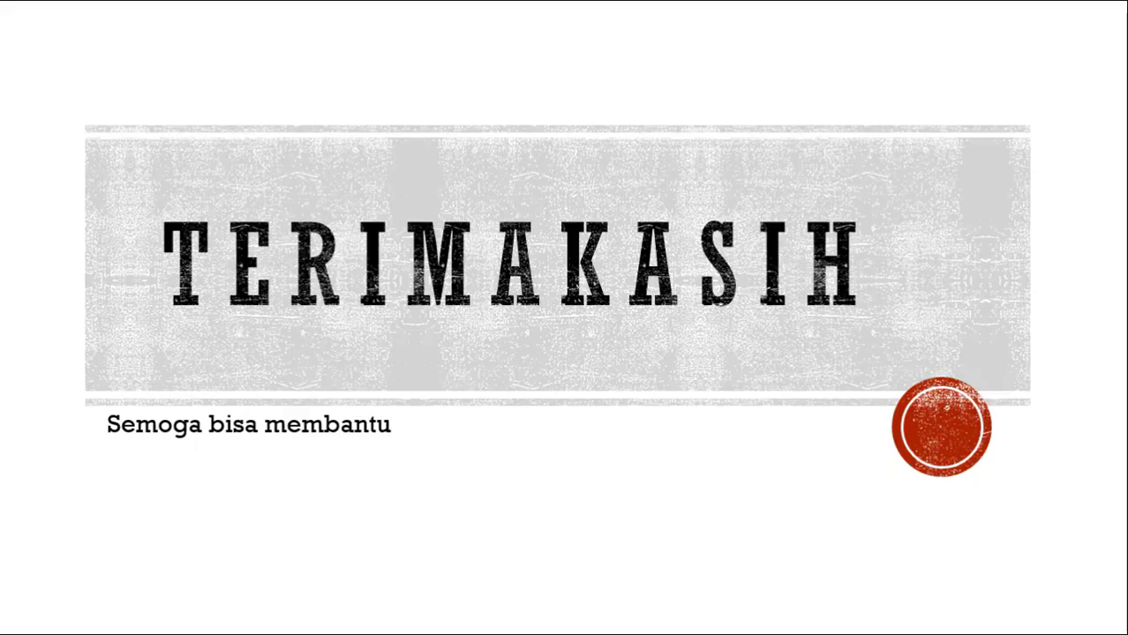